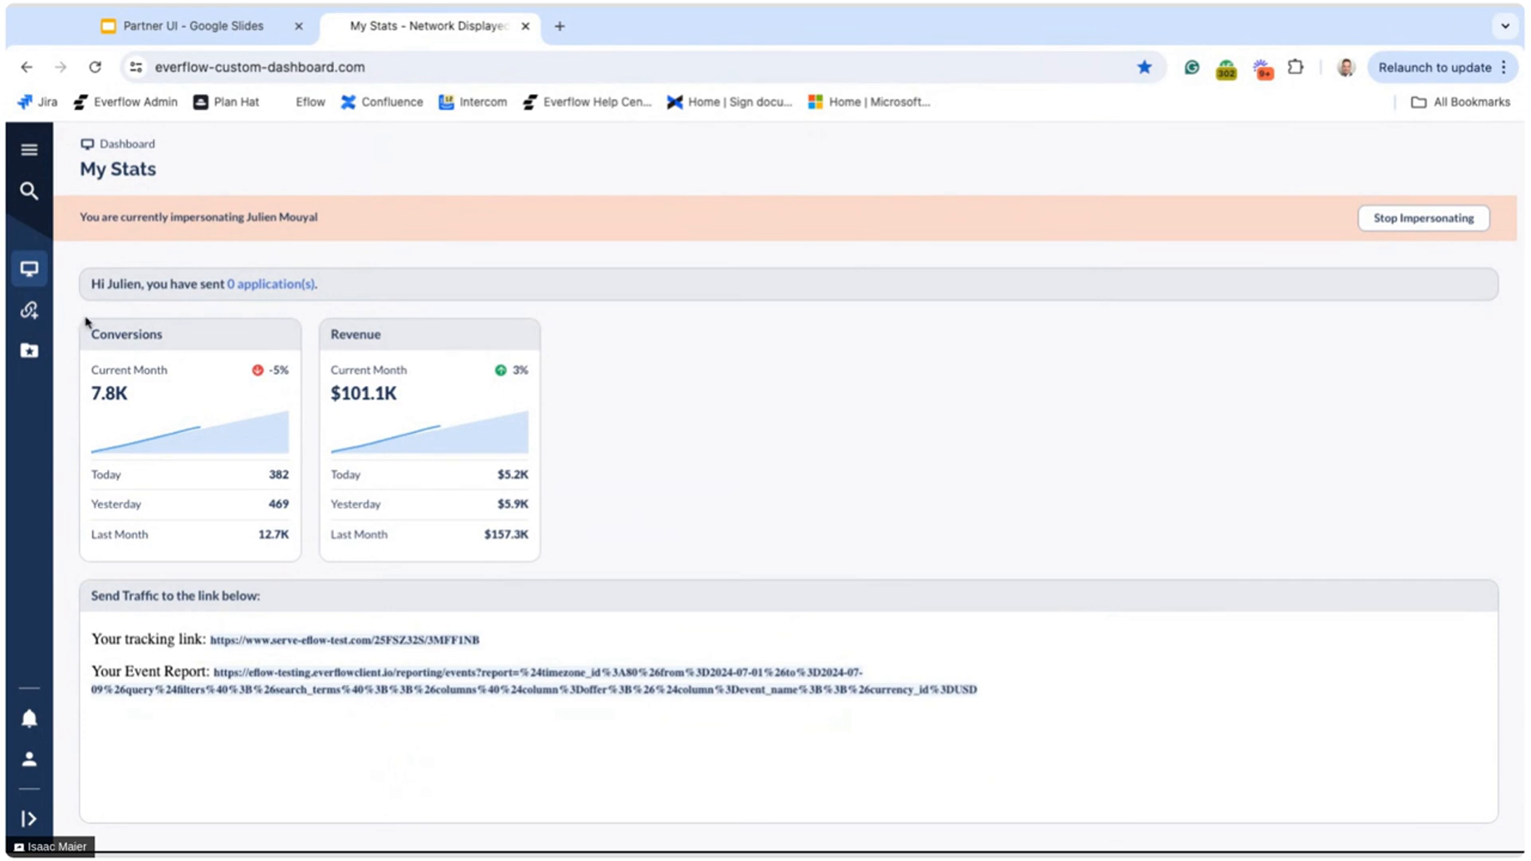
- Open the main navigation menu and look through its Manage, Analyze, Tools and More sections
left_click(7, 367)
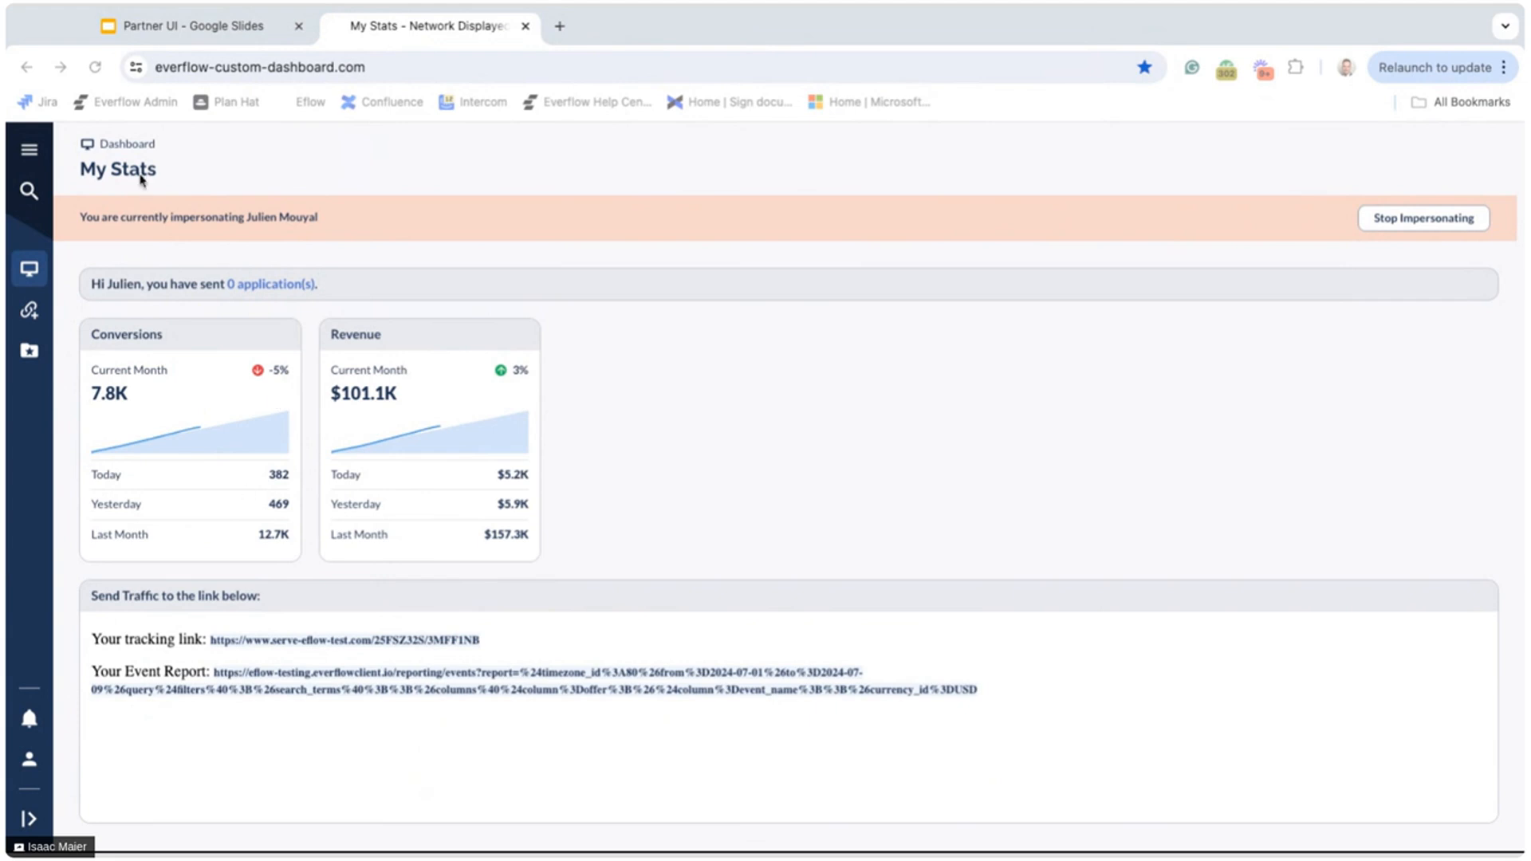
left_click(32, 154)
left_click(32, 154)
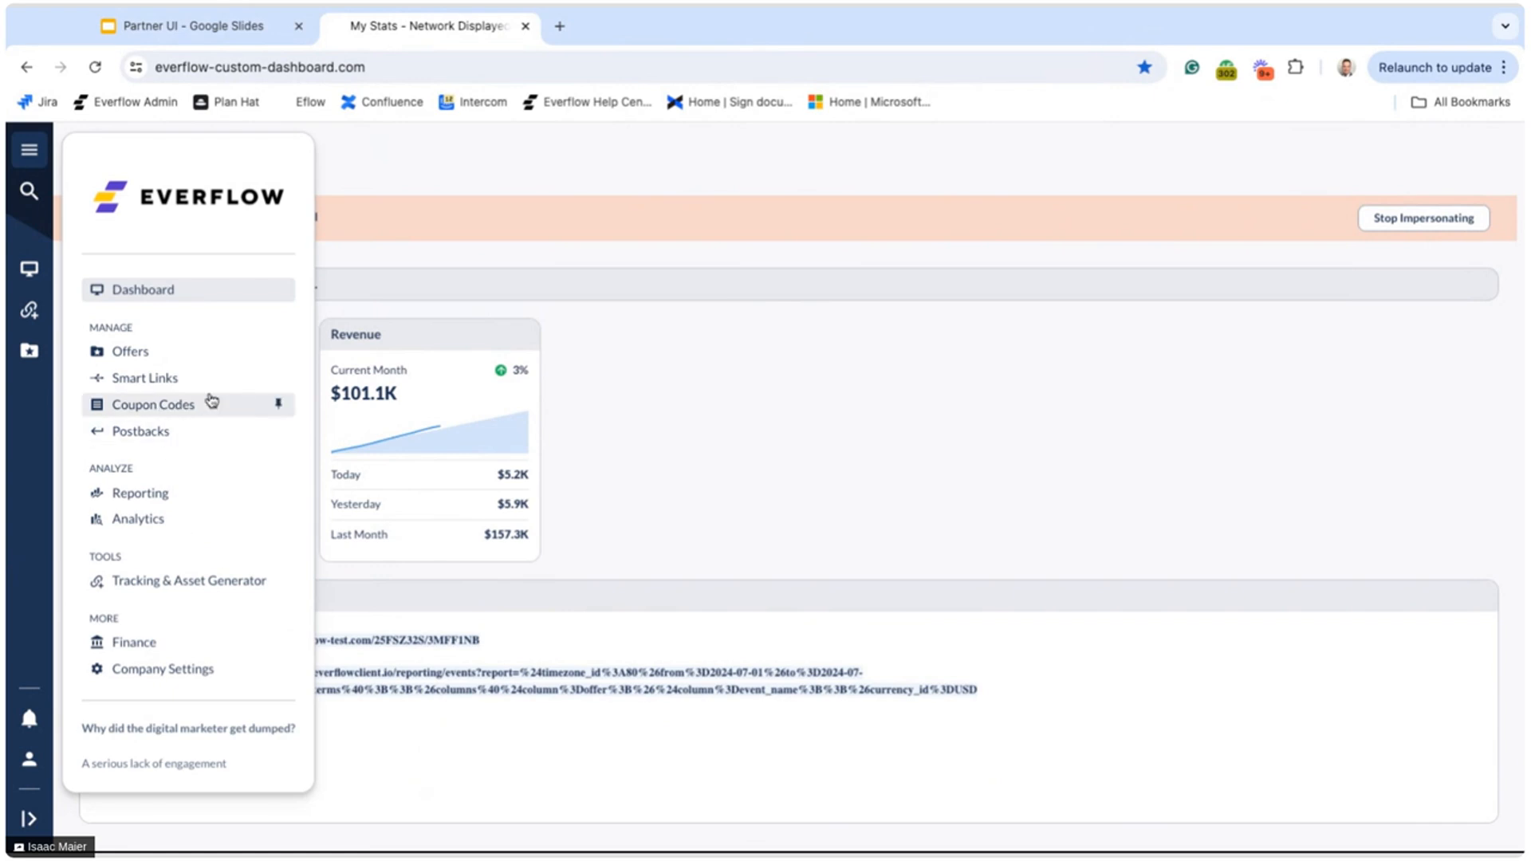
scroll(211, 401, "up", 5)
scroll(211, 401, "left", 2)
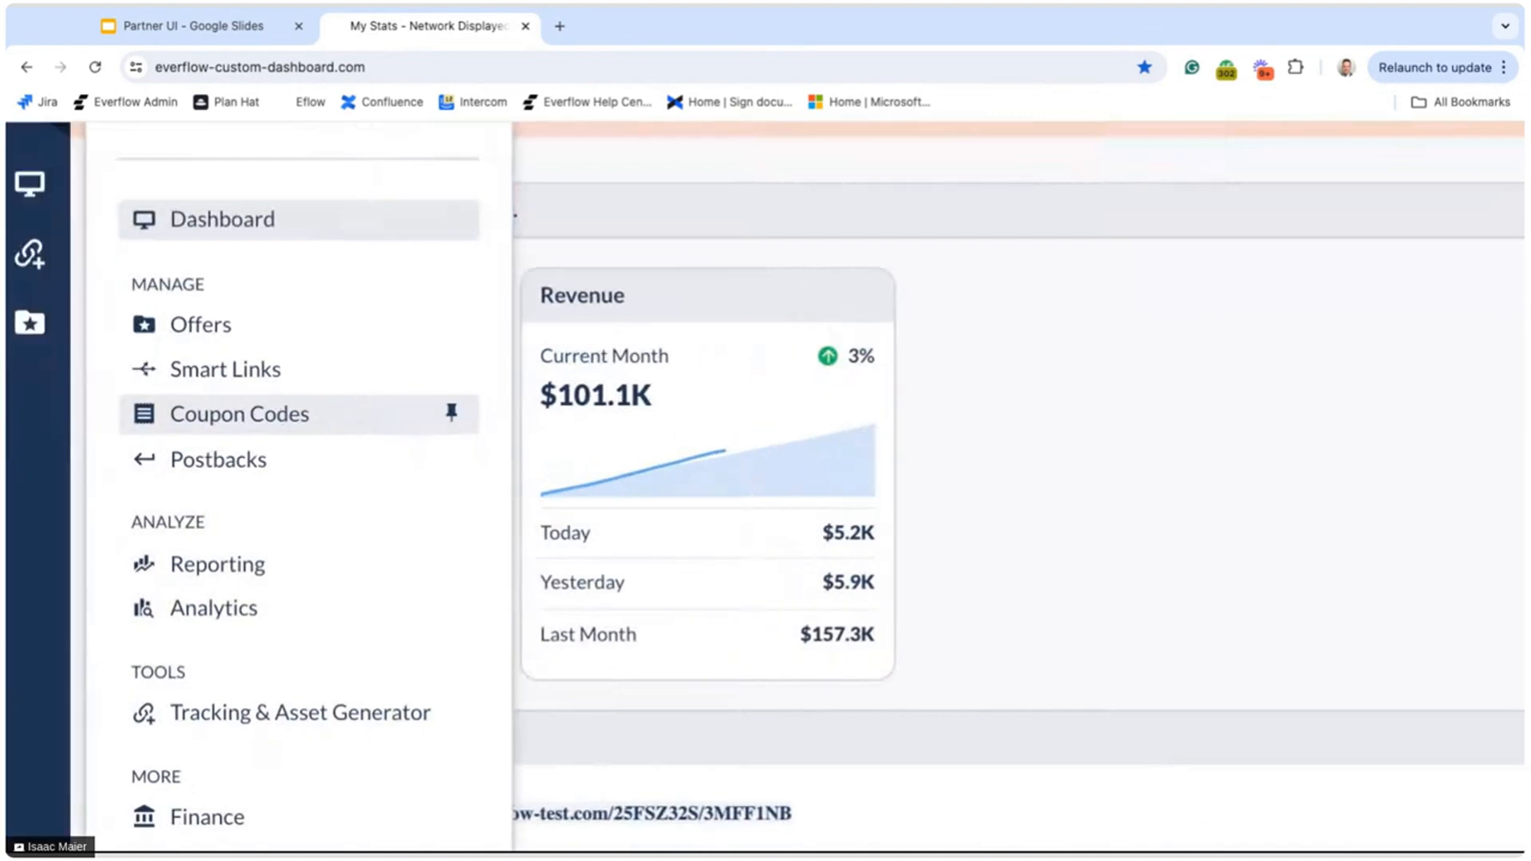
scroll(211, 419, "up", 3)
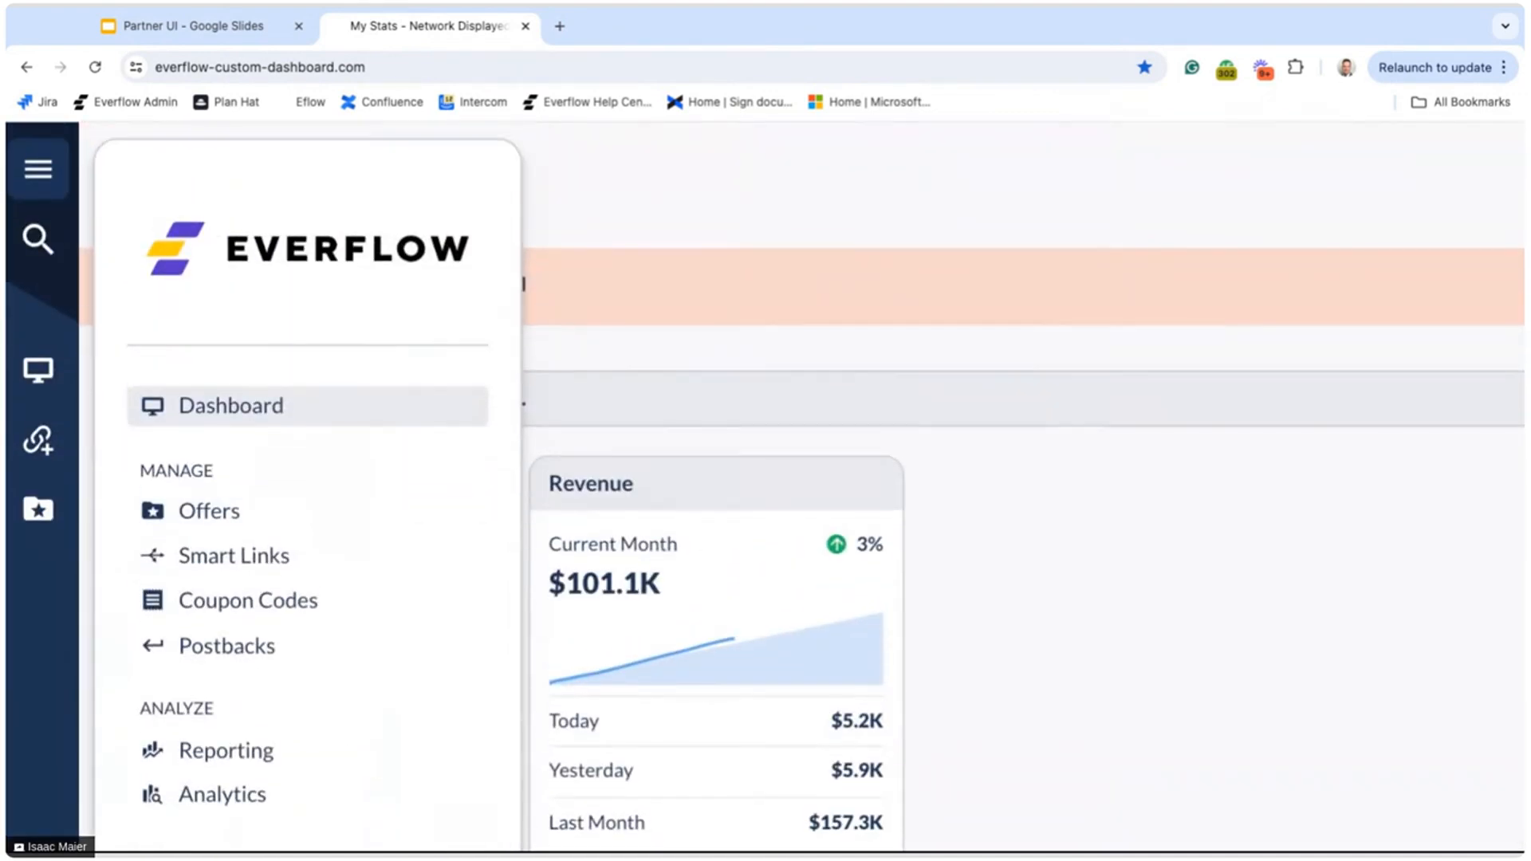
left_click(48, 183)
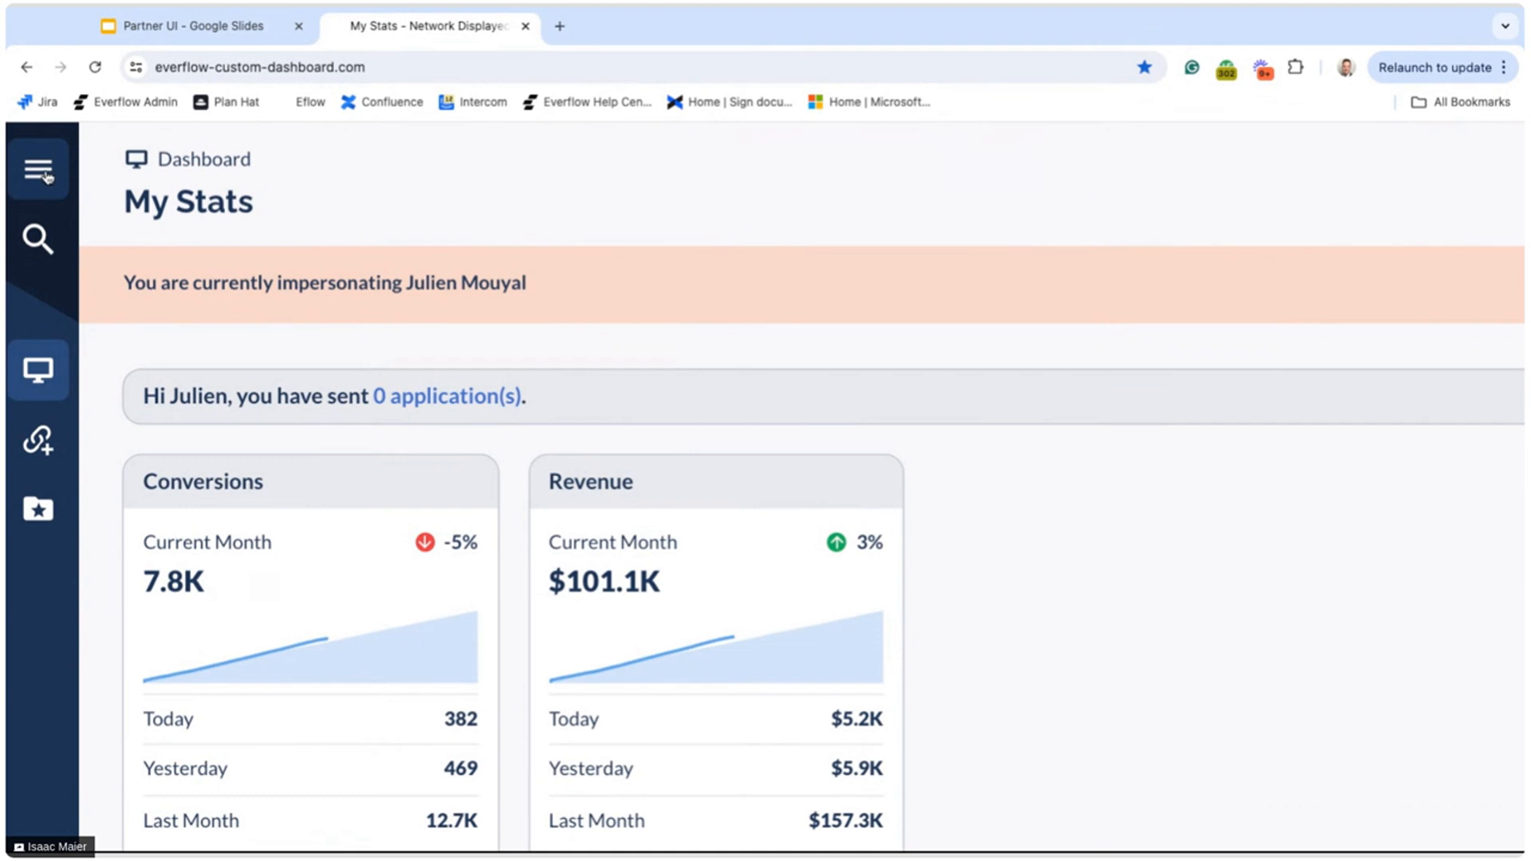
left_click(47, 177)
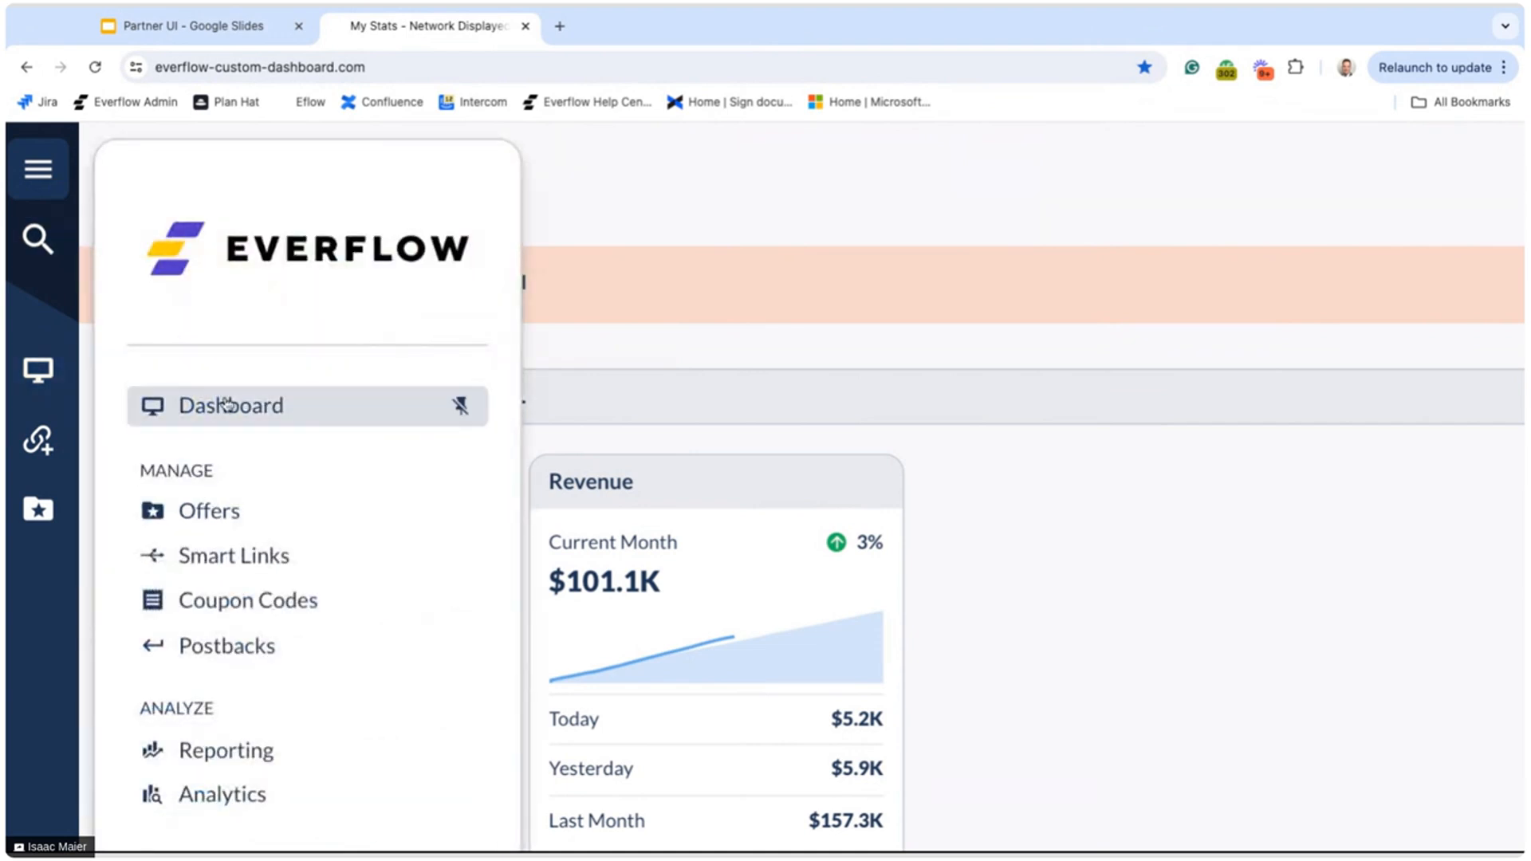
scroll(233, 439, "down", 1)
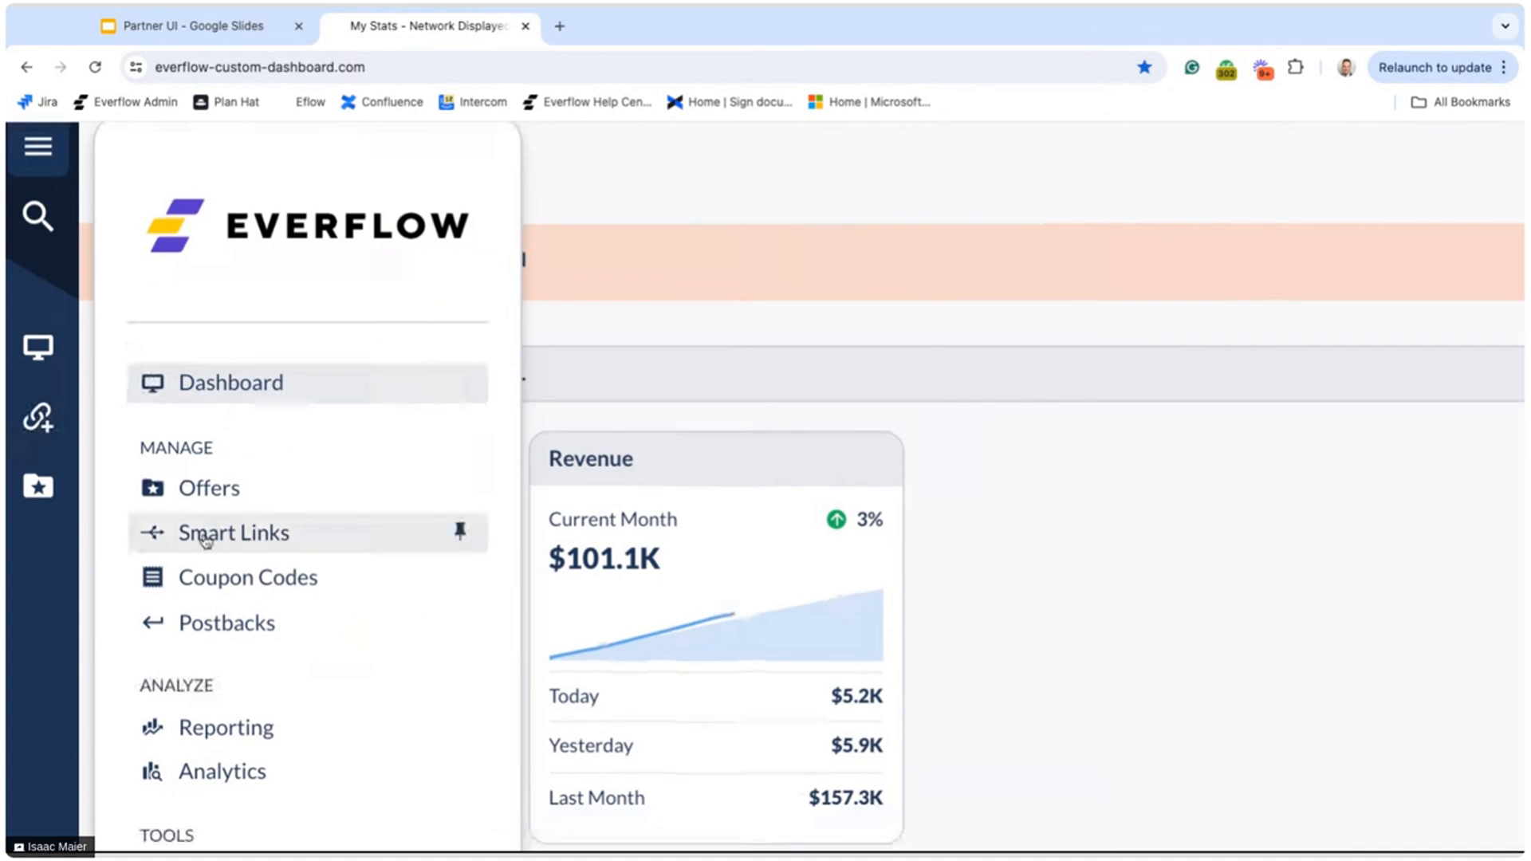
scroll(205, 545, "down", 3)
scroll(205, 547, "down", 5)
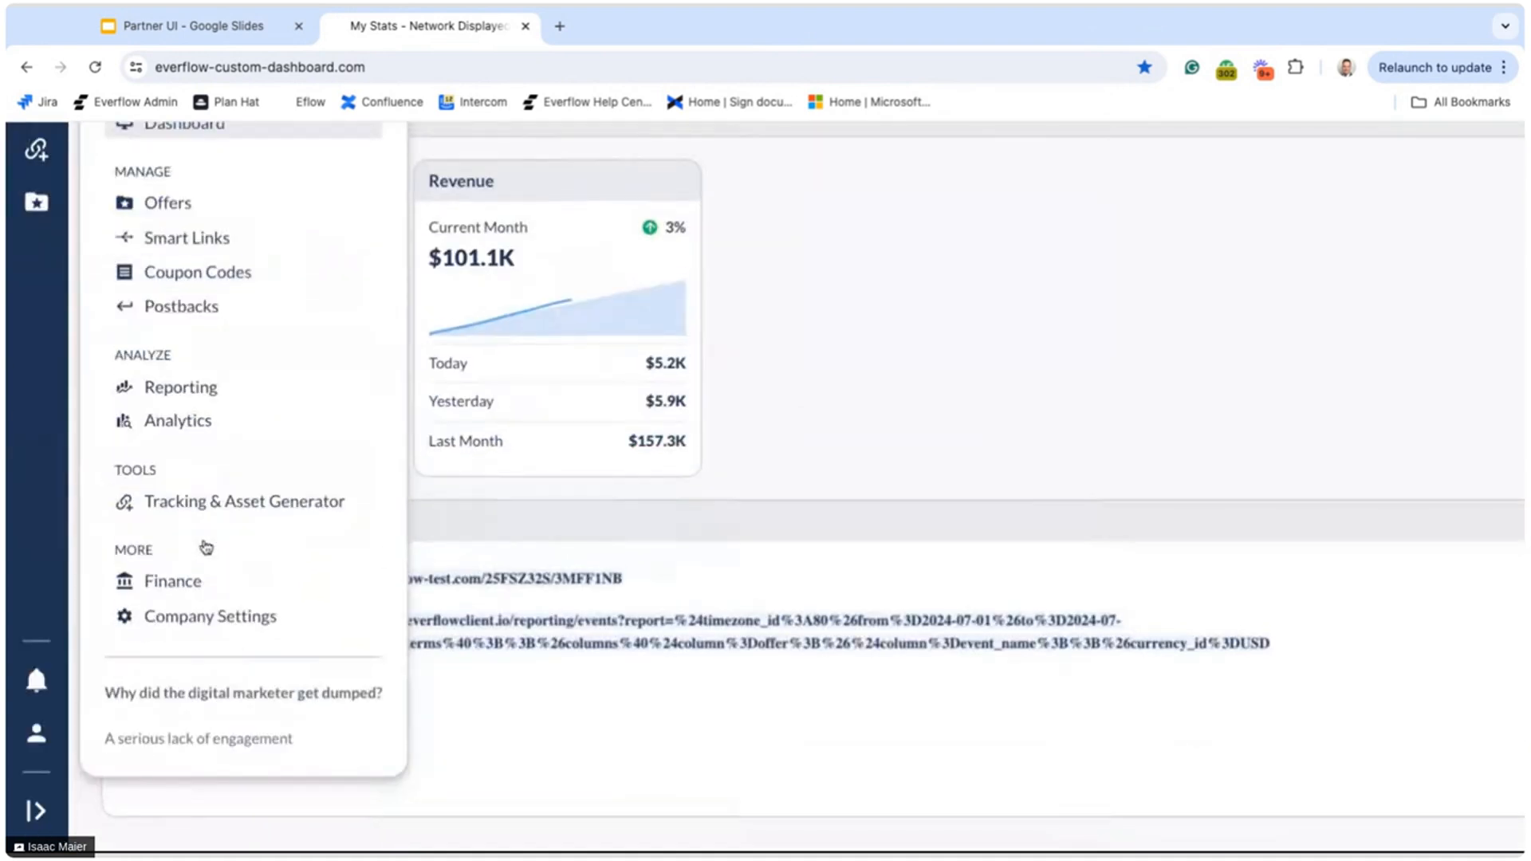
- Expand the navigation menu into a fixed full-width sidebar and collapse it again
left_click(34, 810)
scroll(239, 622, "up", 3)
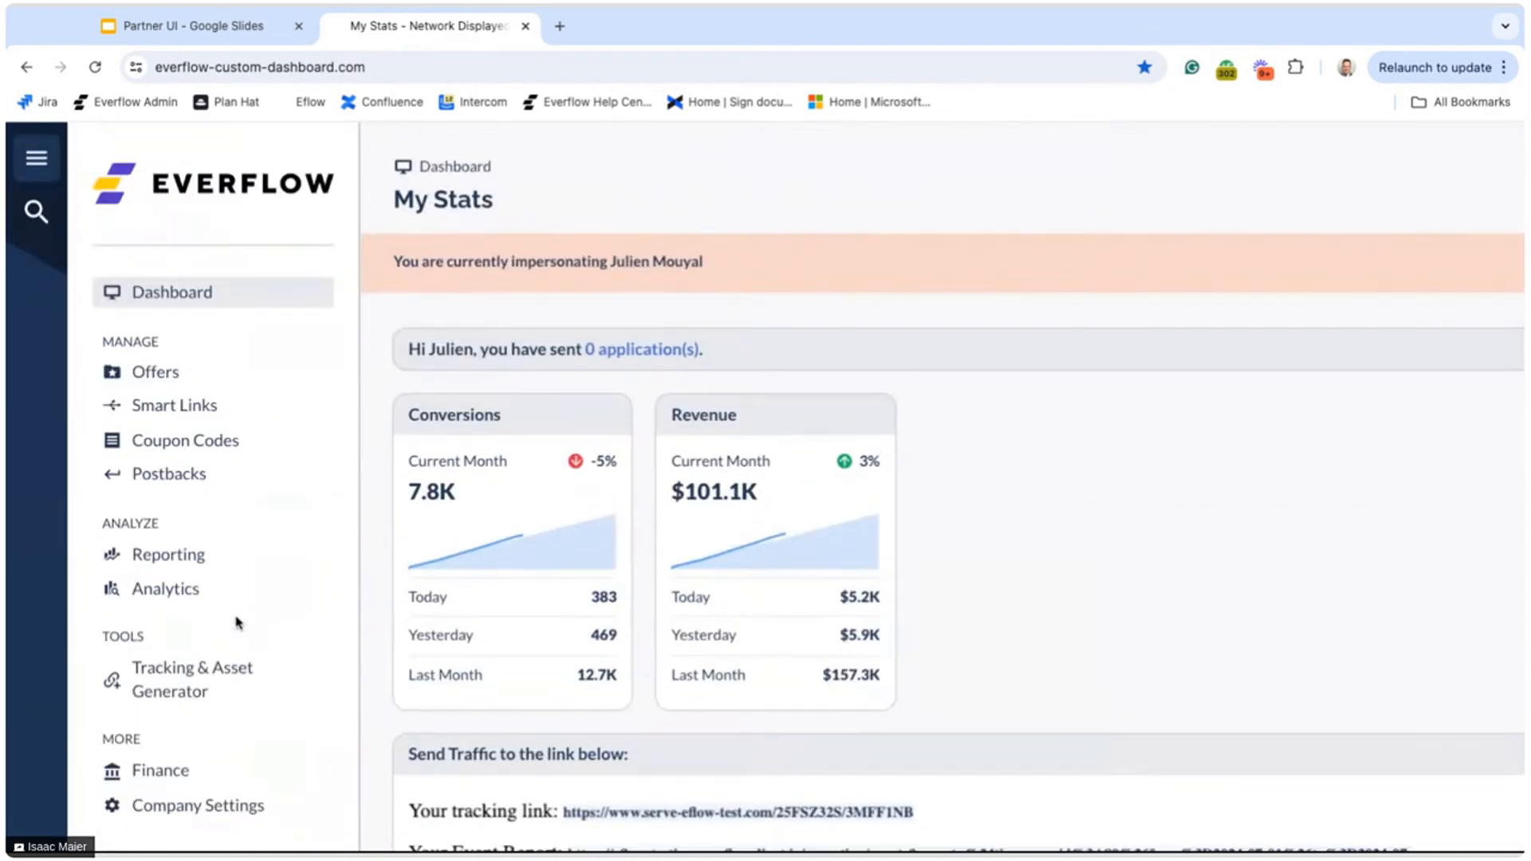
scroll(198, 489, "down", 5)
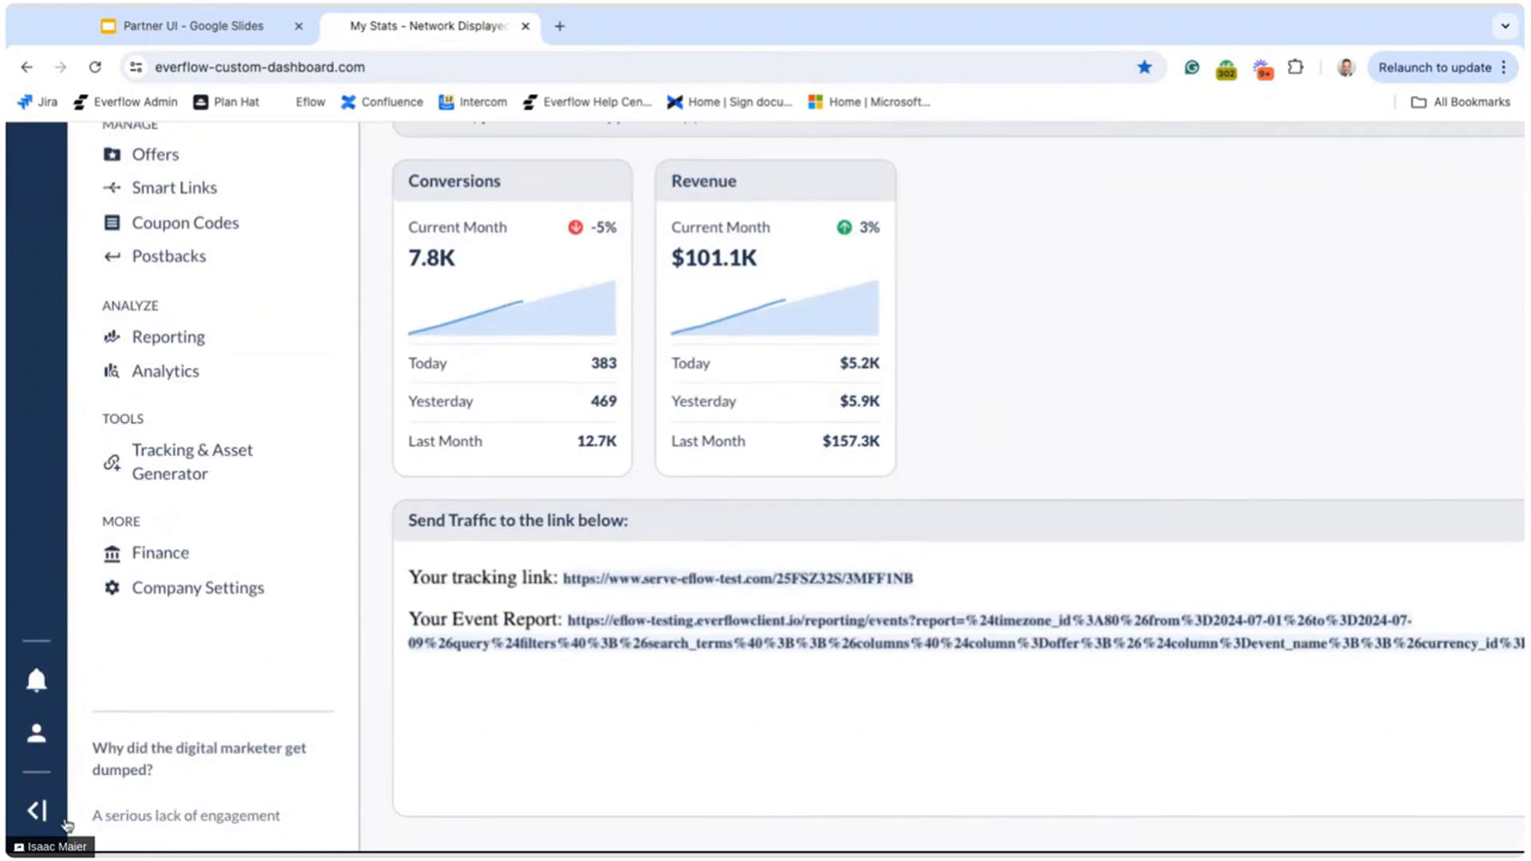
left_click(34, 810)
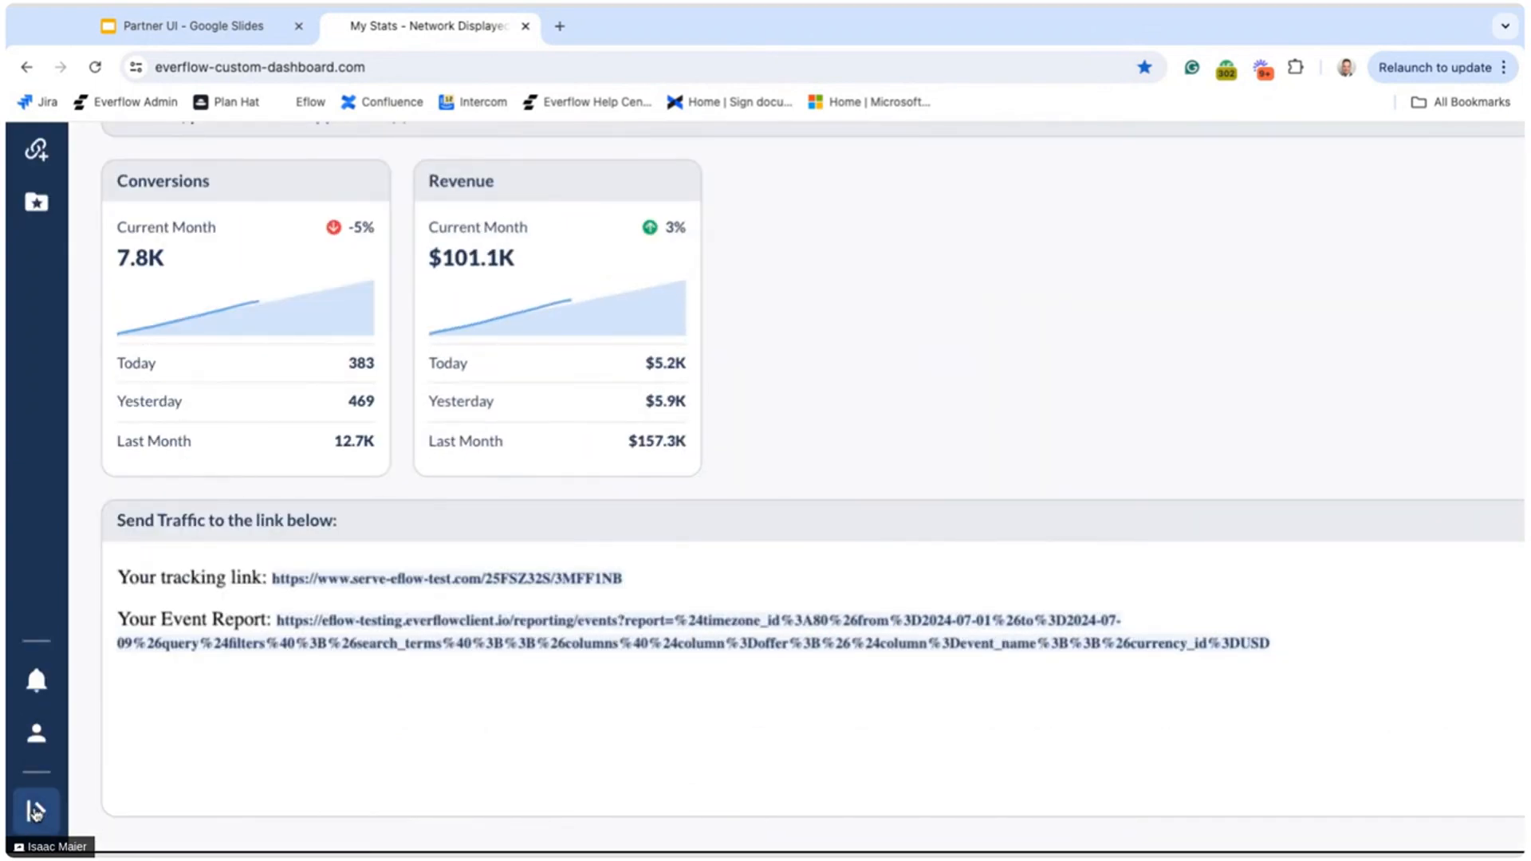
scroll(99, 639, "up", 3)
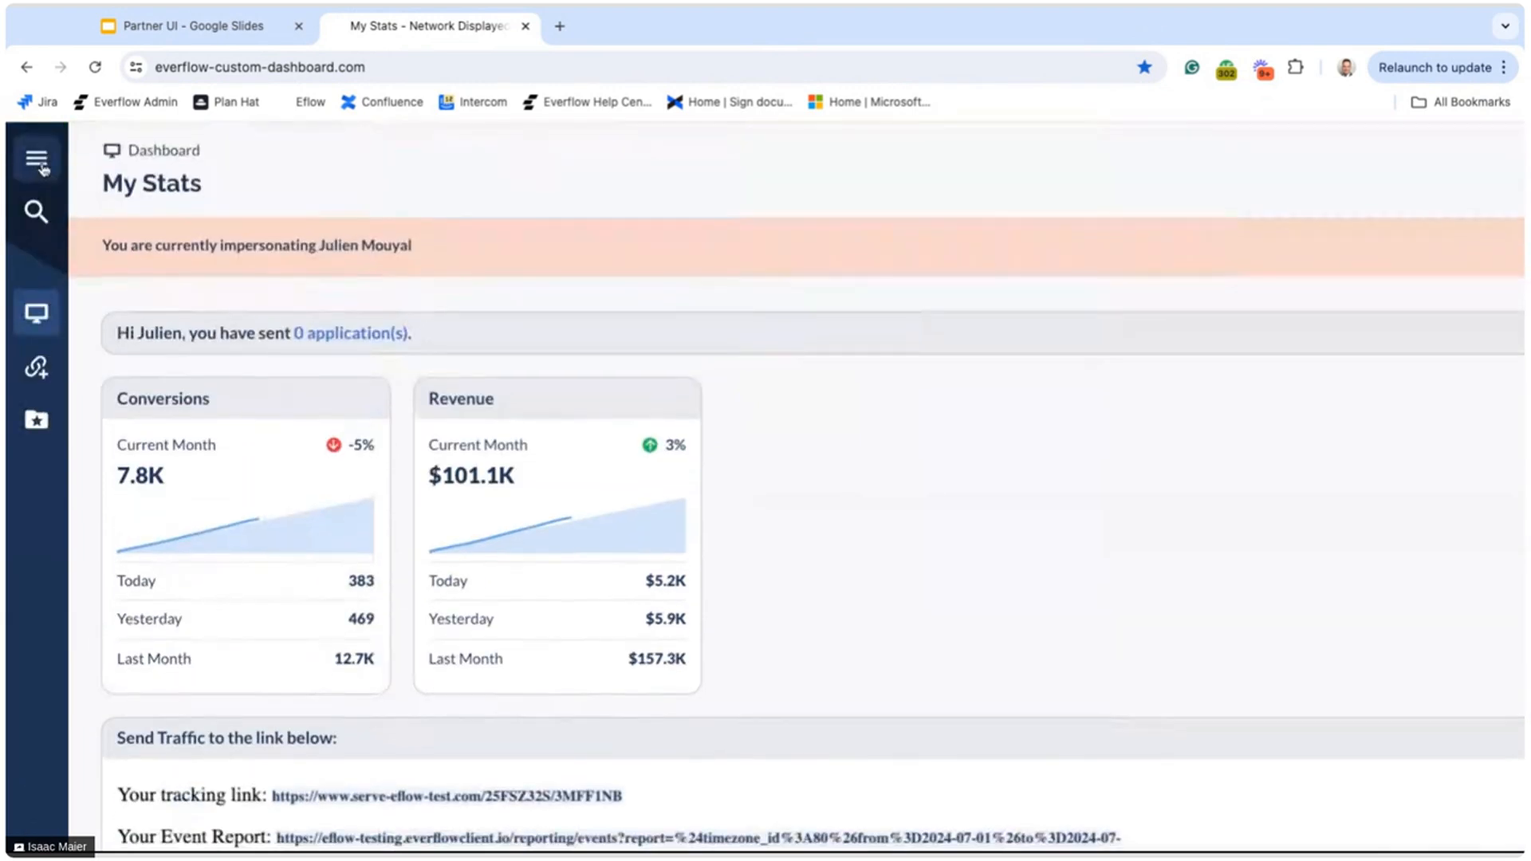
- Unpin Offers from the main menu's sidebar shortcuts and pin it again
left_click(37, 160)
scroll(236, 494, "down", 1)
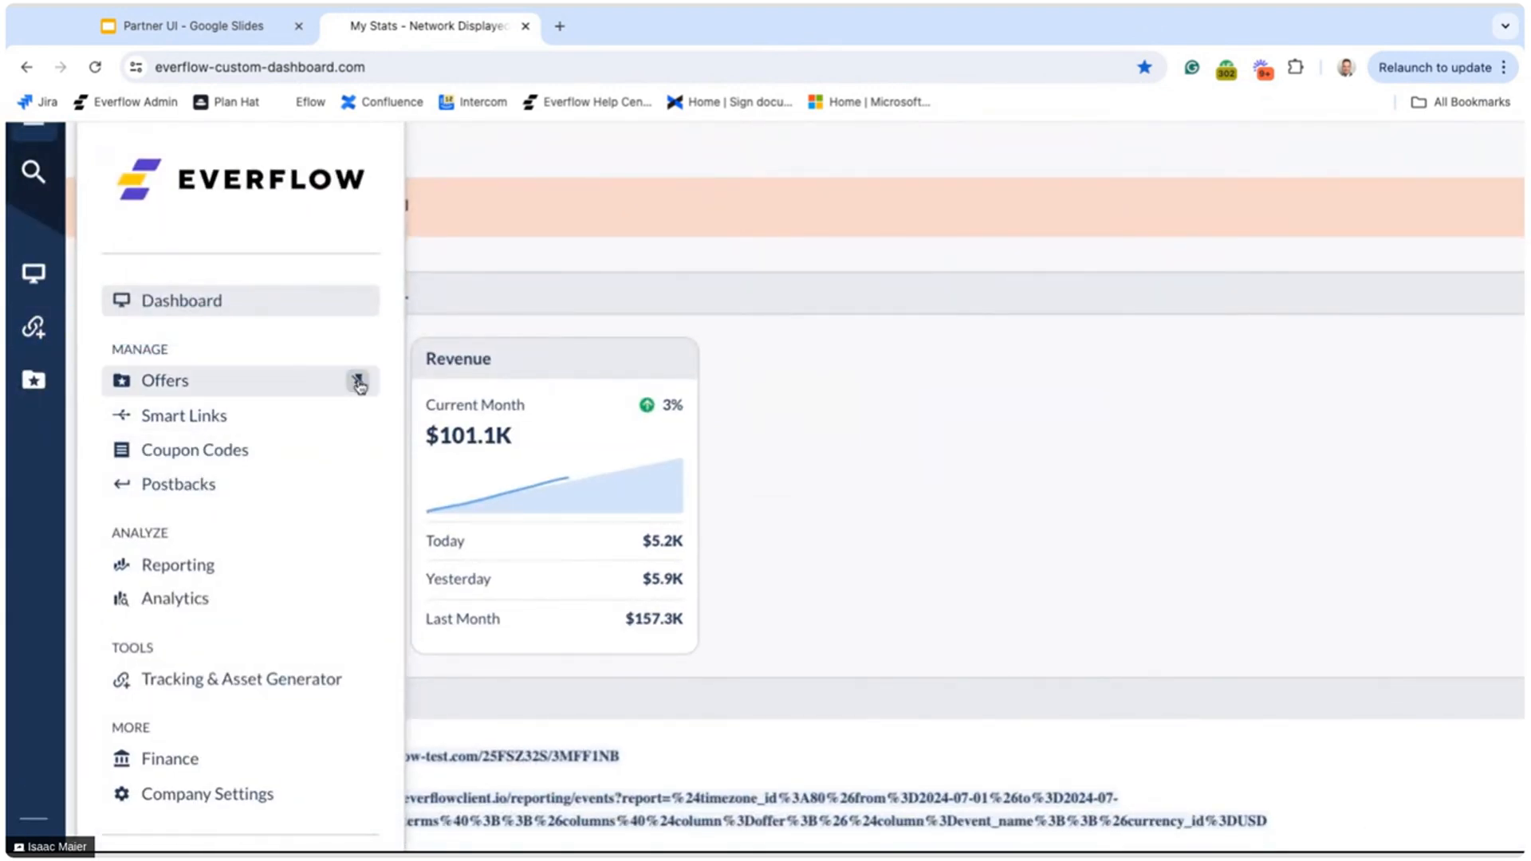
left_click(358, 382)
left_click(358, 383)
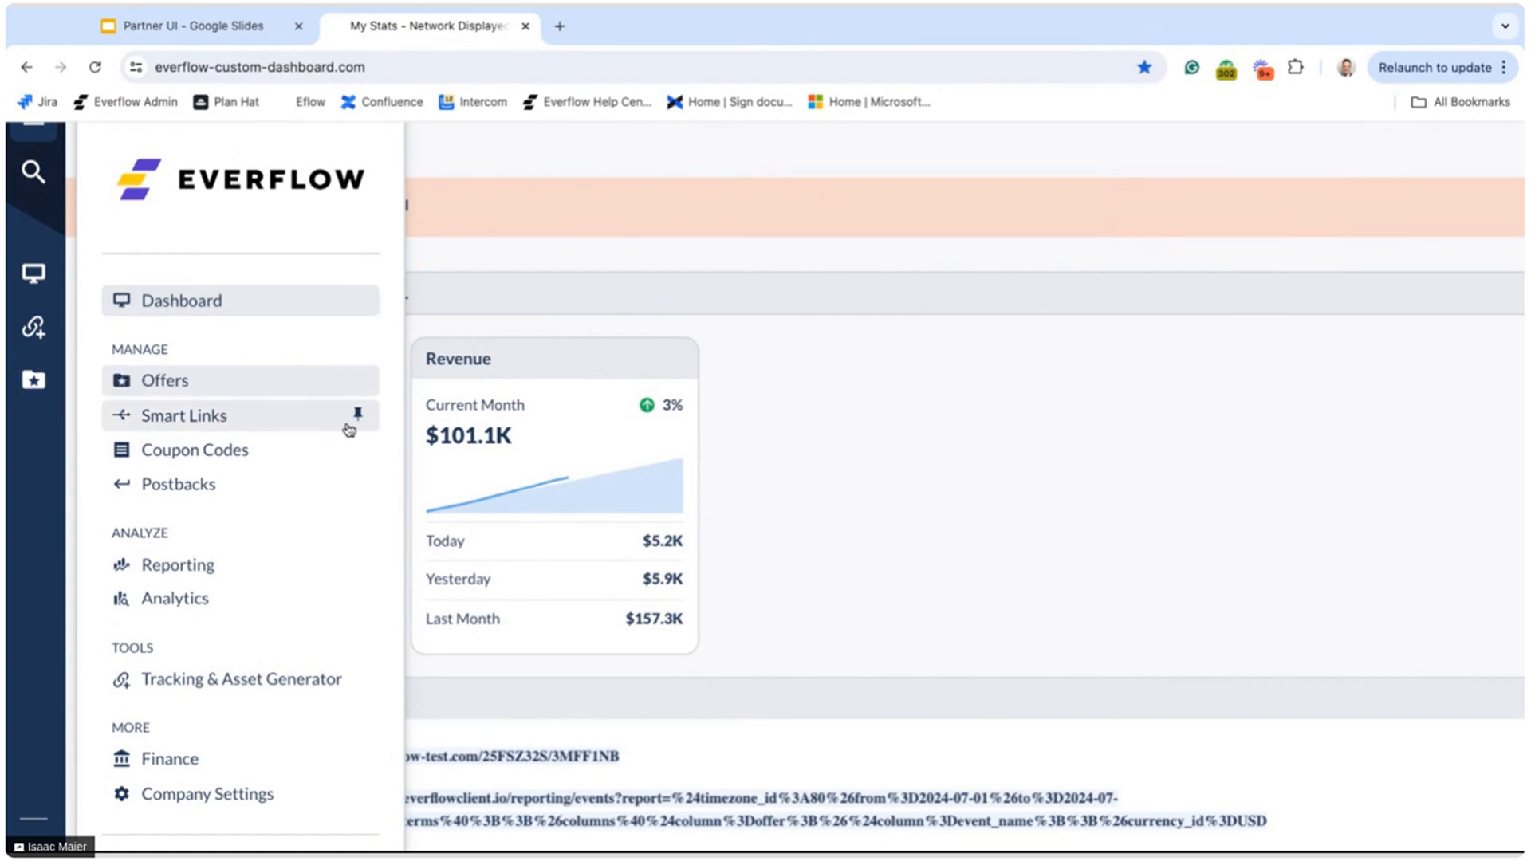
- Pin Smart Links and Coupon Codes as sidebar shortcuts and unpin both again
left_click(359, 420)
left_click(356, 452)
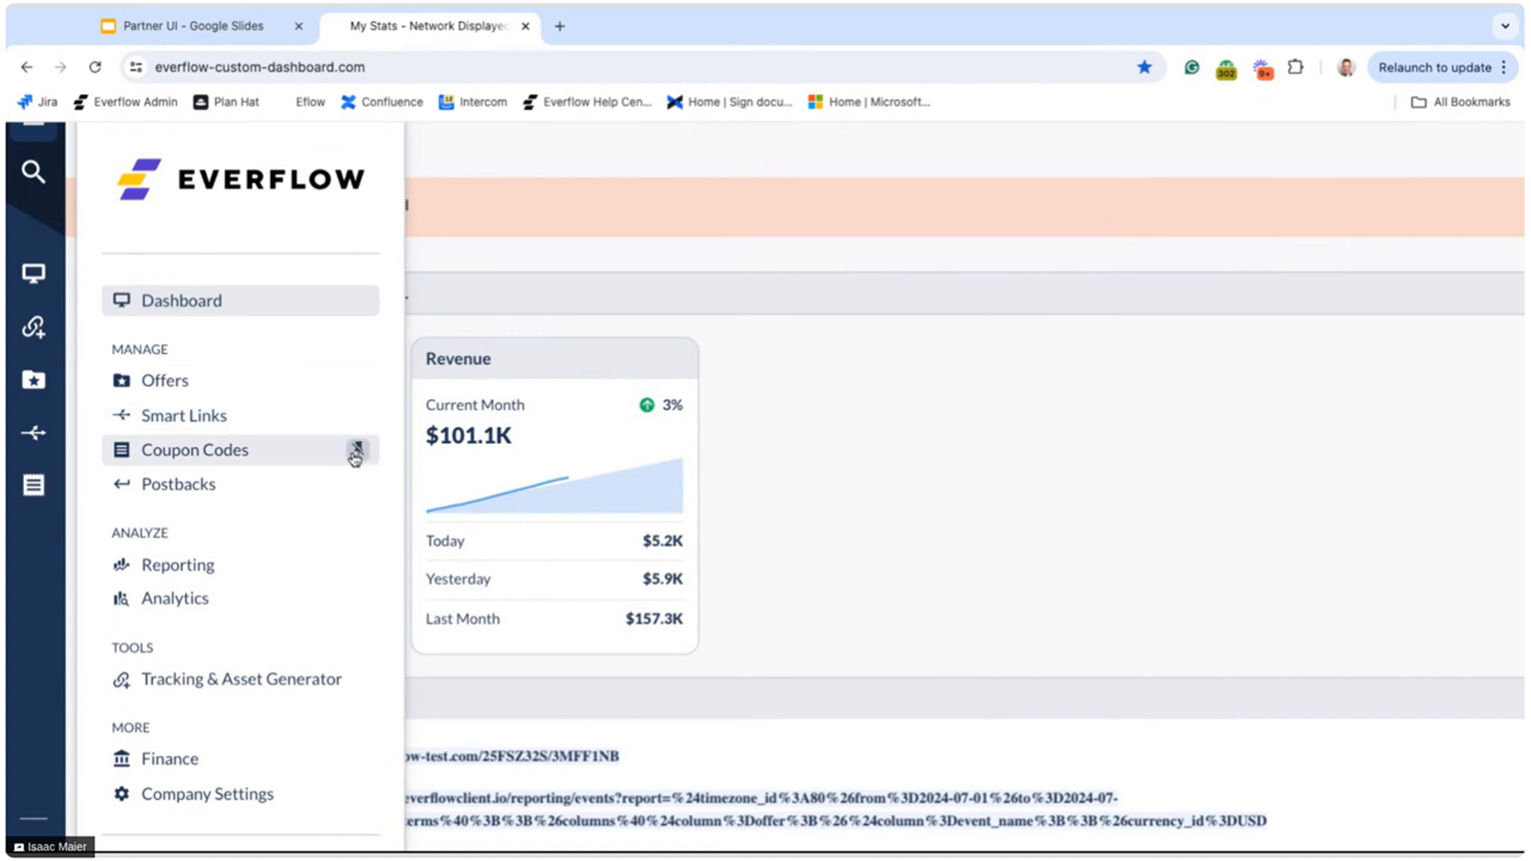
left_click(355, 454)
left_click(360, 421)
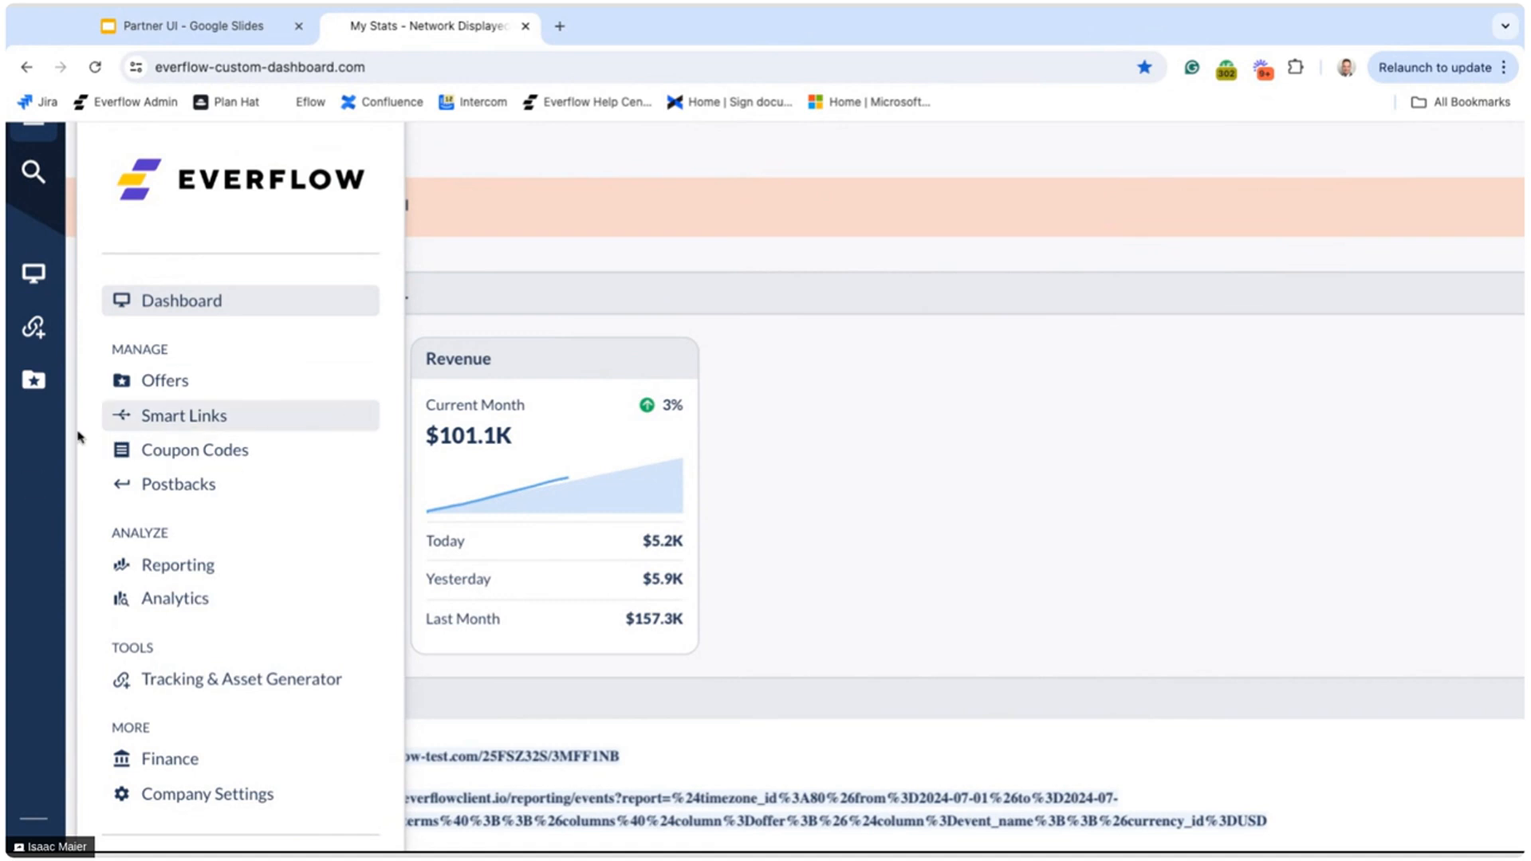
- View the recent notifications, open the account menu to look over its options, and close it
scroll(71, 469, "down", 3)
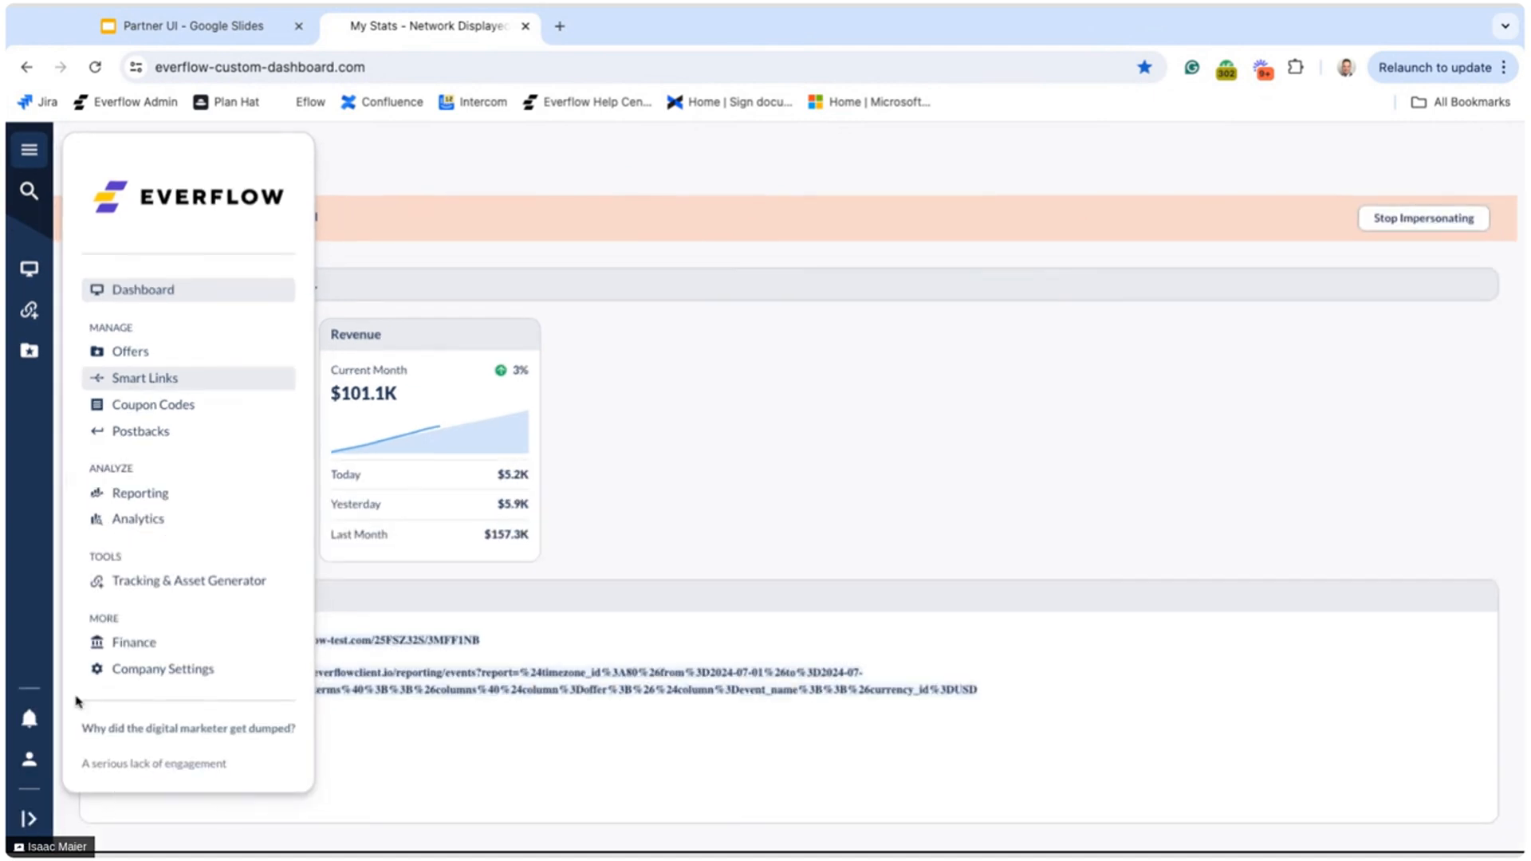
left_click(28, 718)
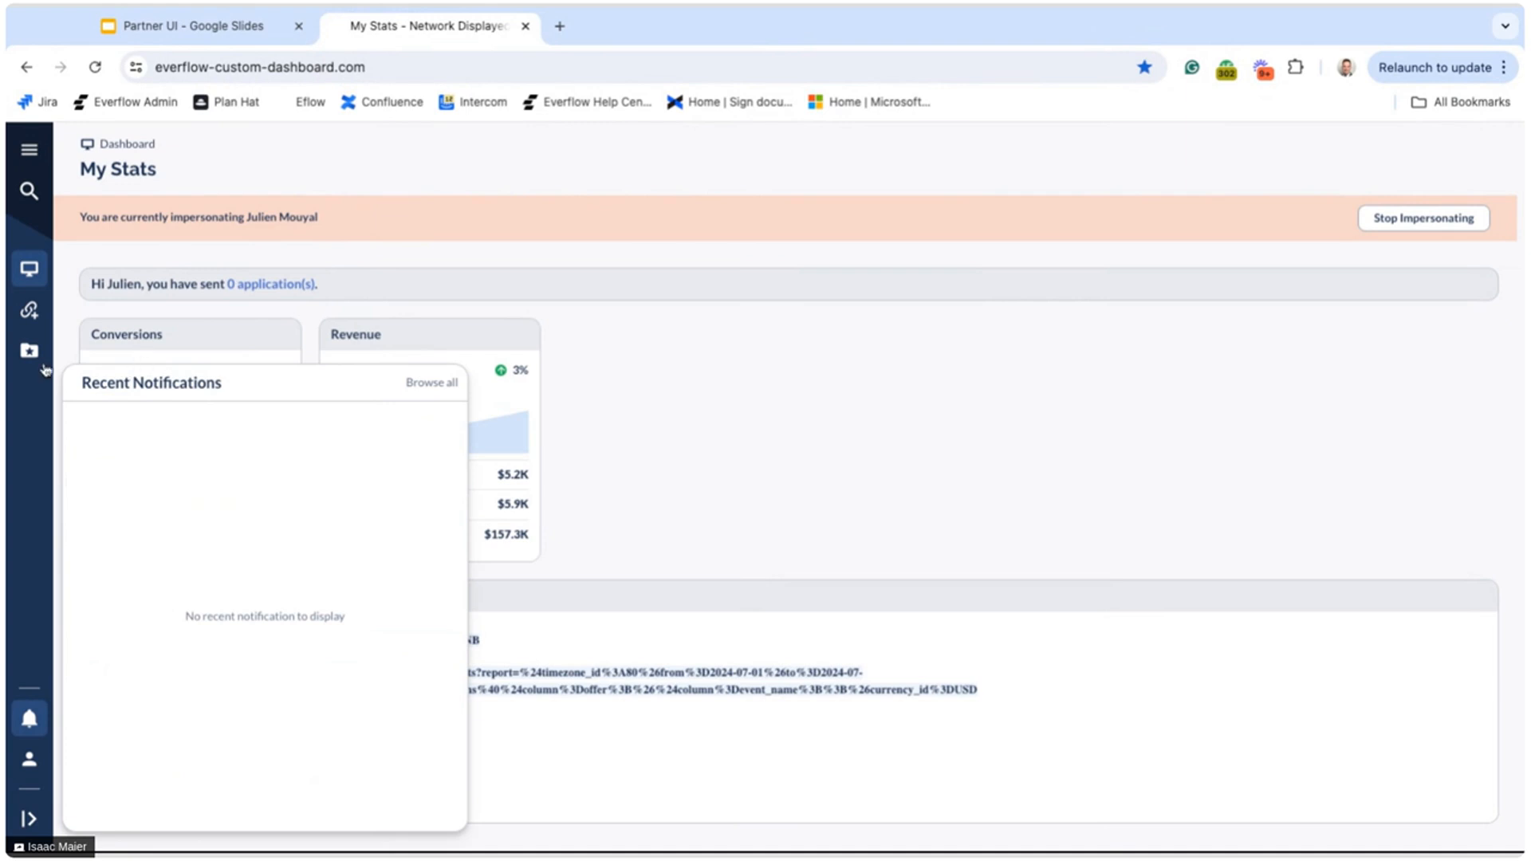
left_click(46, 598)
left_click(36, 766)
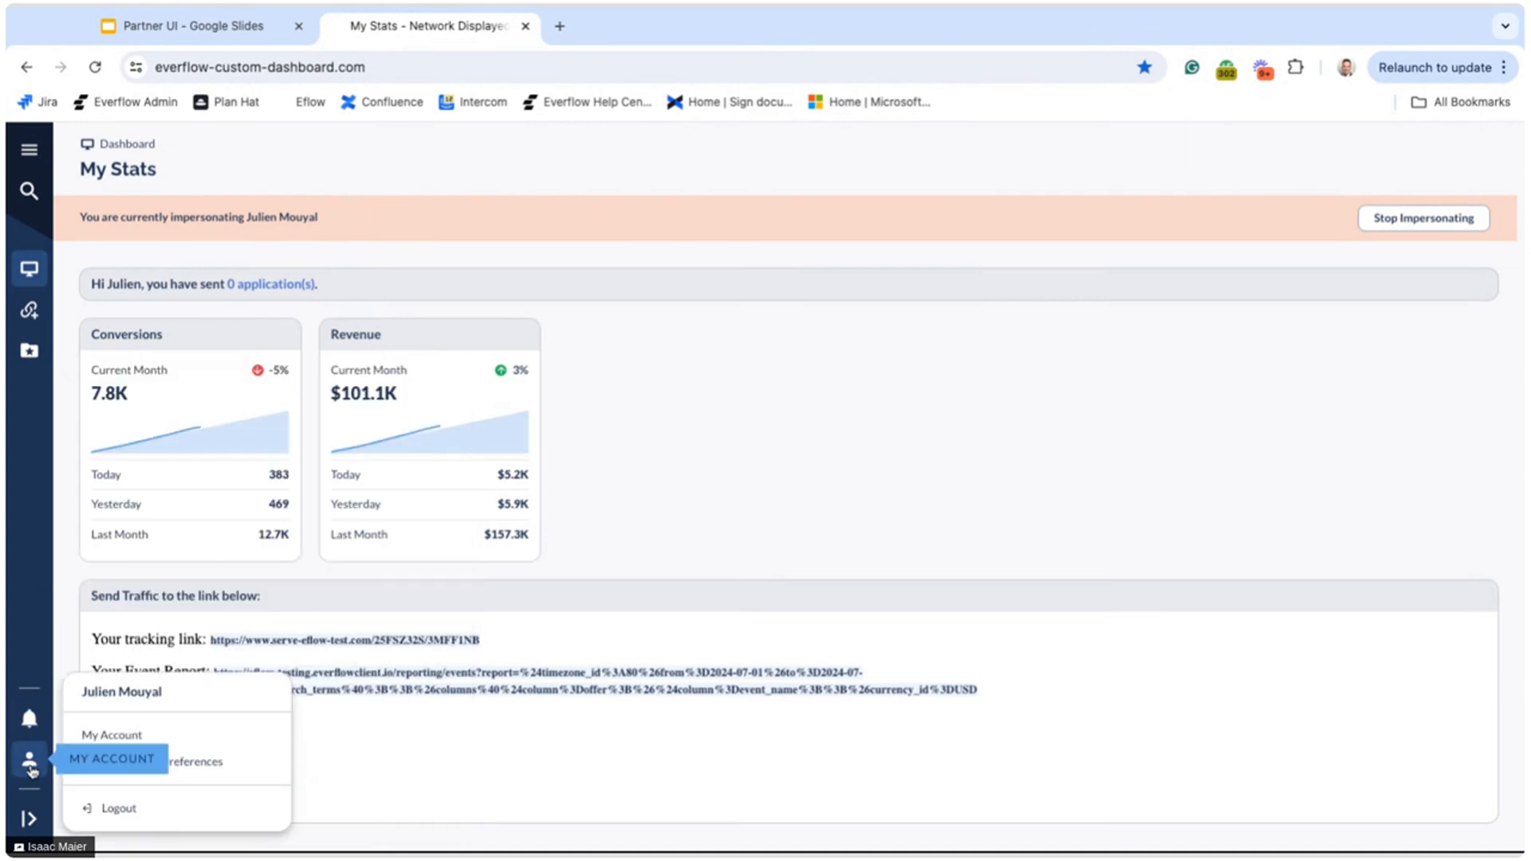
scroll(70, 755, "up", 5)
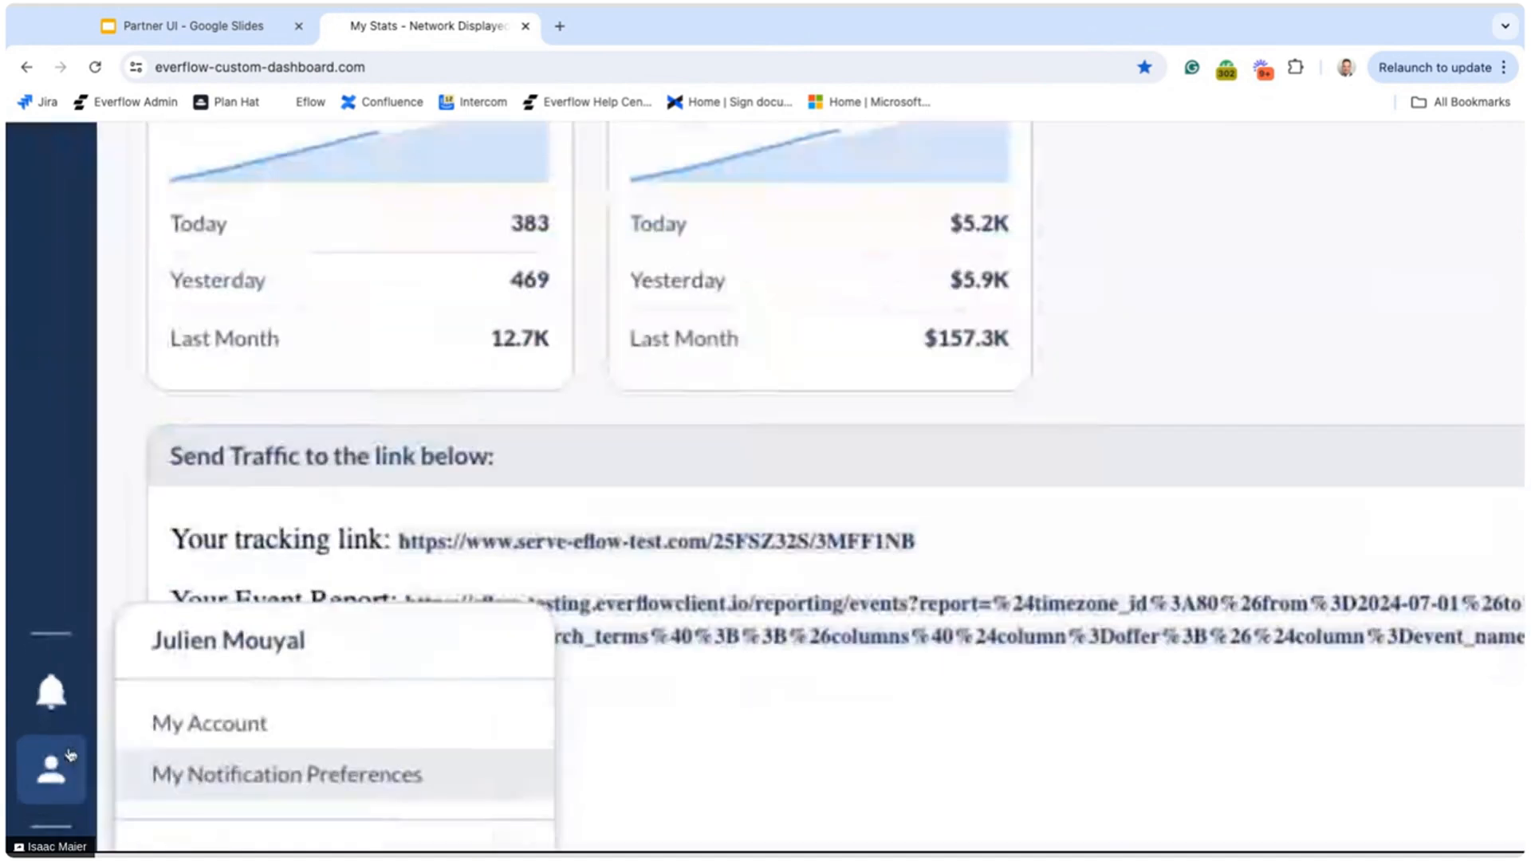
scroll(70, 755, "down", 2)
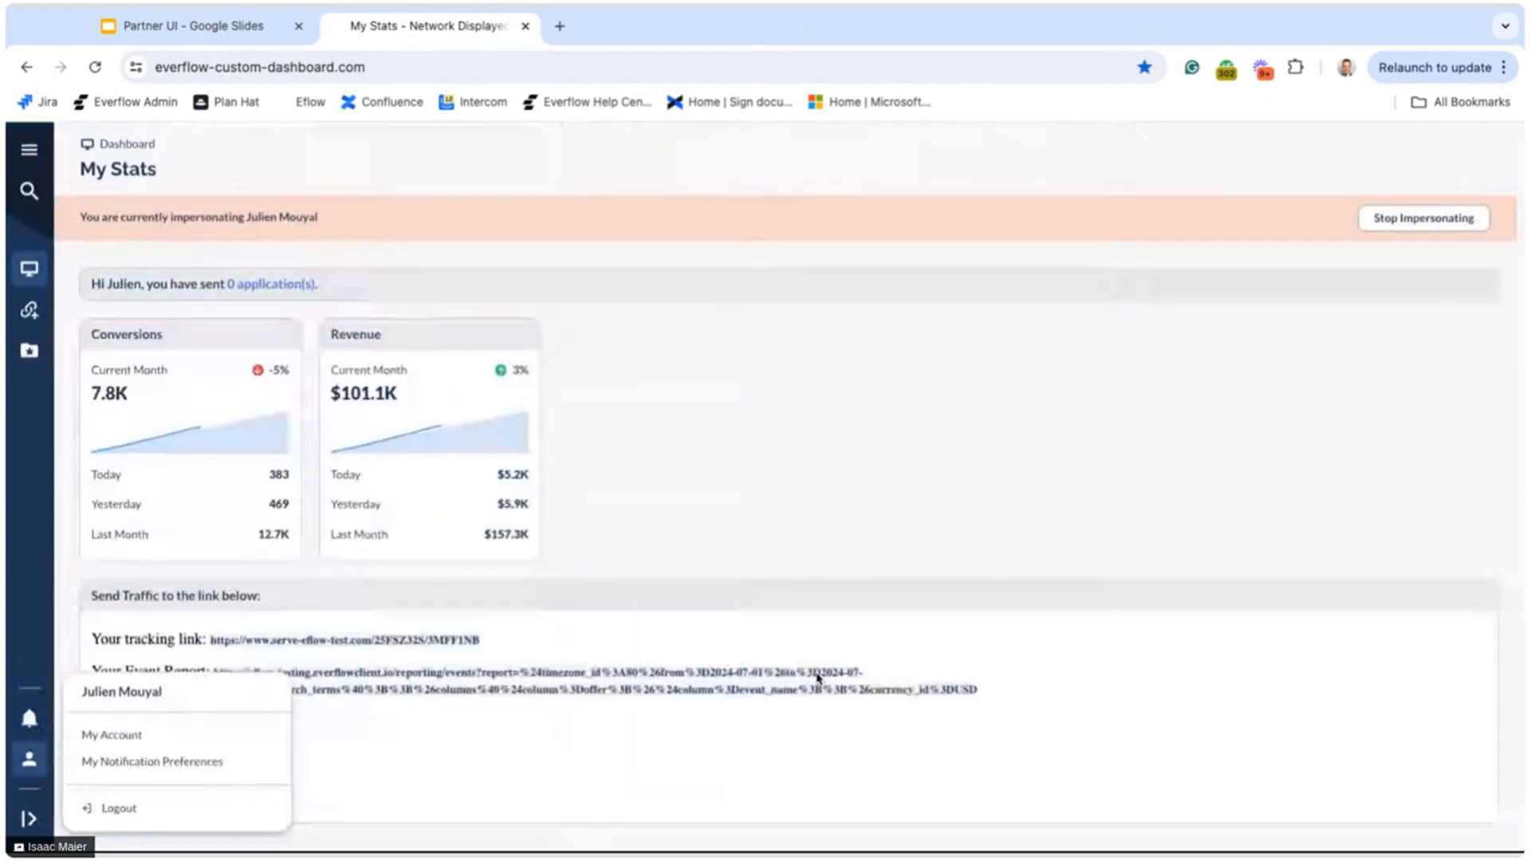
left_click(707, 453)
- Open the Tracking & Asset Generator, examine its bundle type, offer, link, creative and coupon options, and close it
scroll(581, 419, "up", 5)
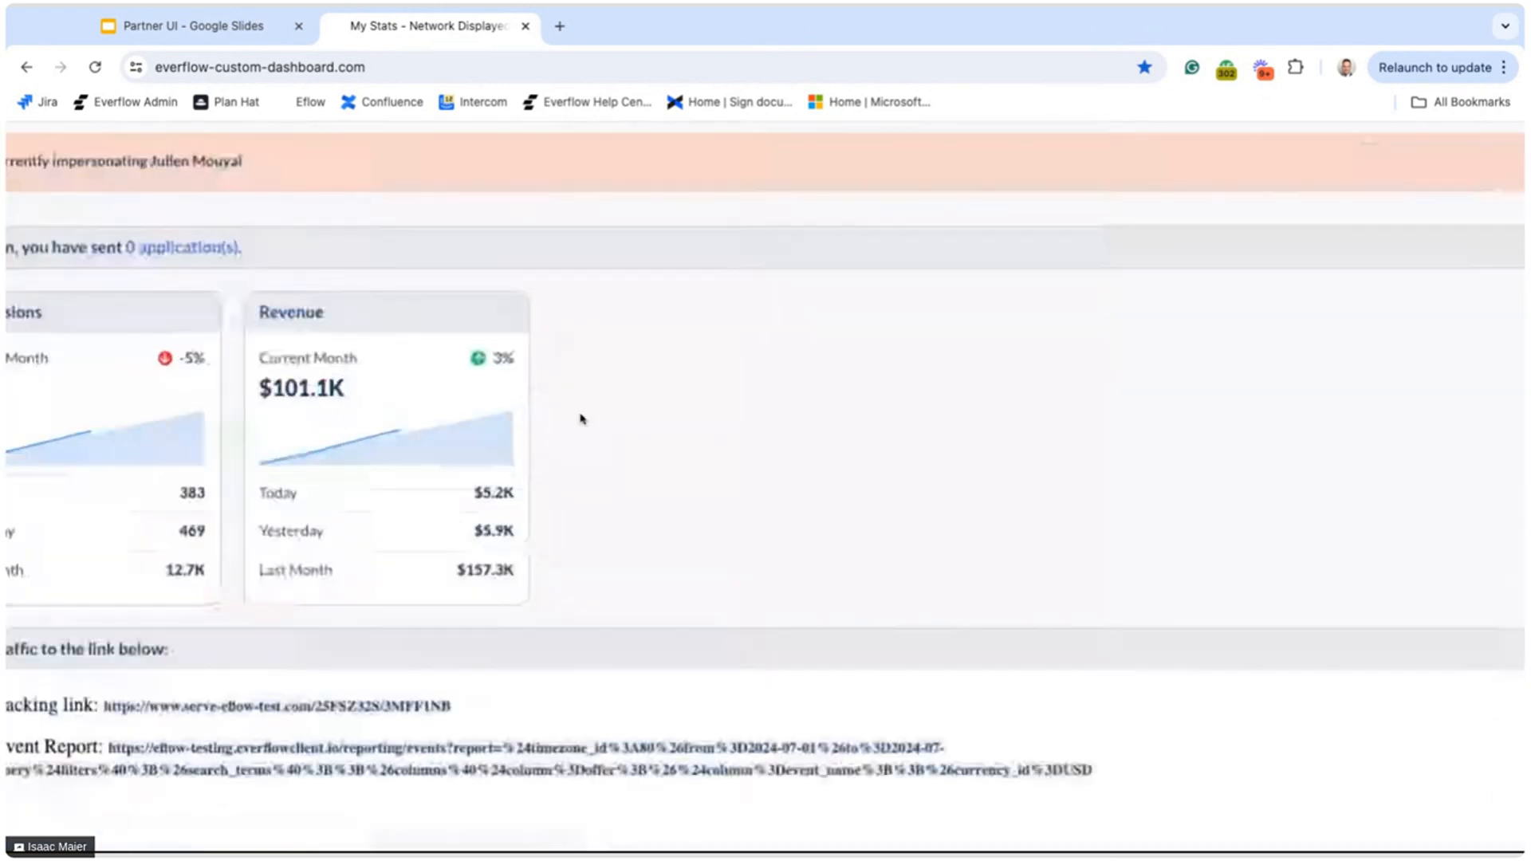
scroll(580, 418, "down", 5)
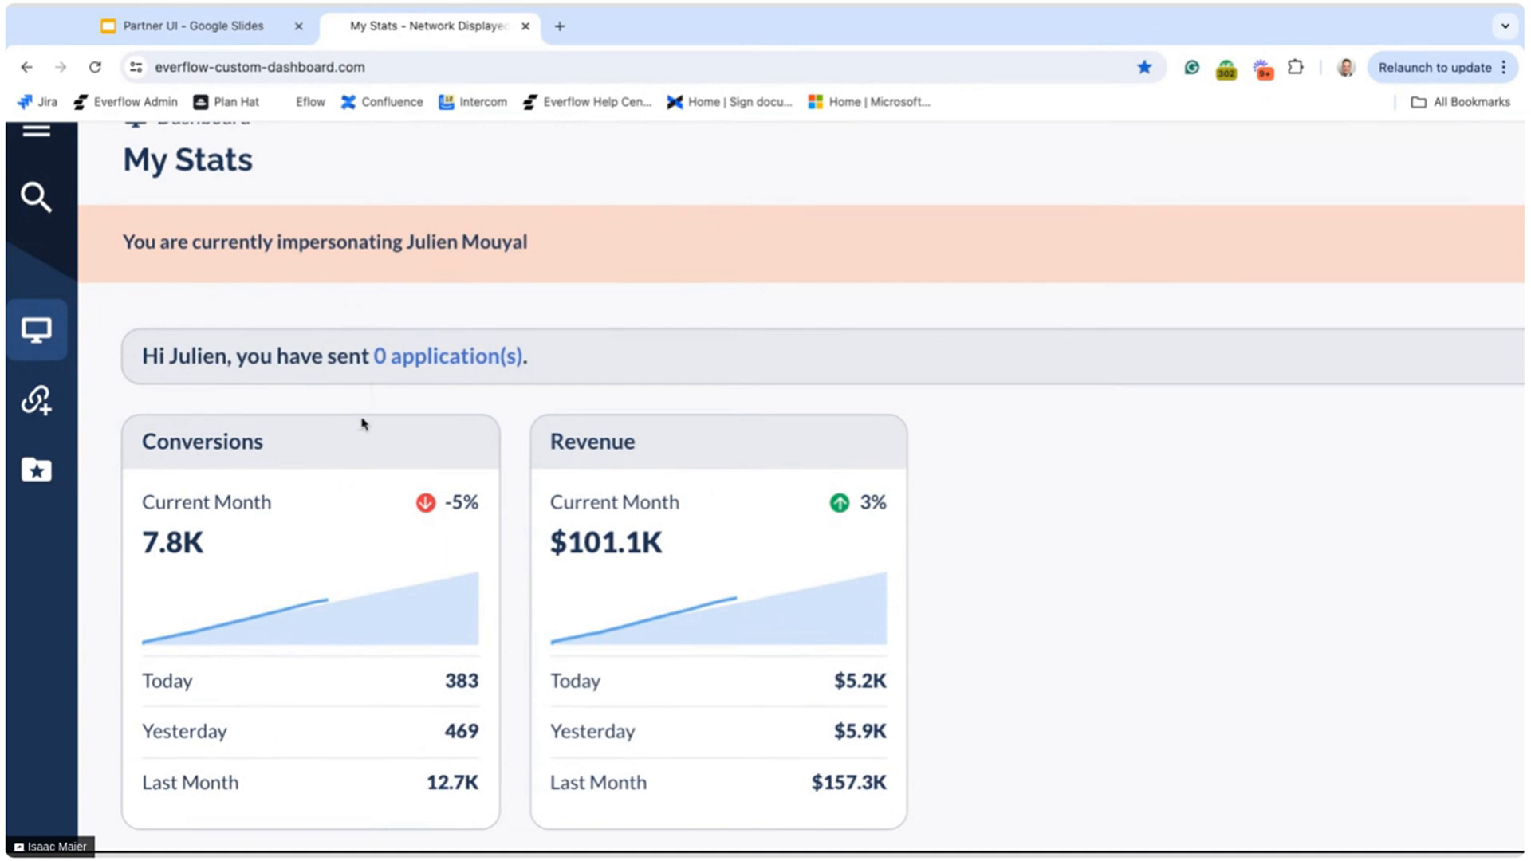
scroll(362, 427, "down", 5)
left_click(23, 160)
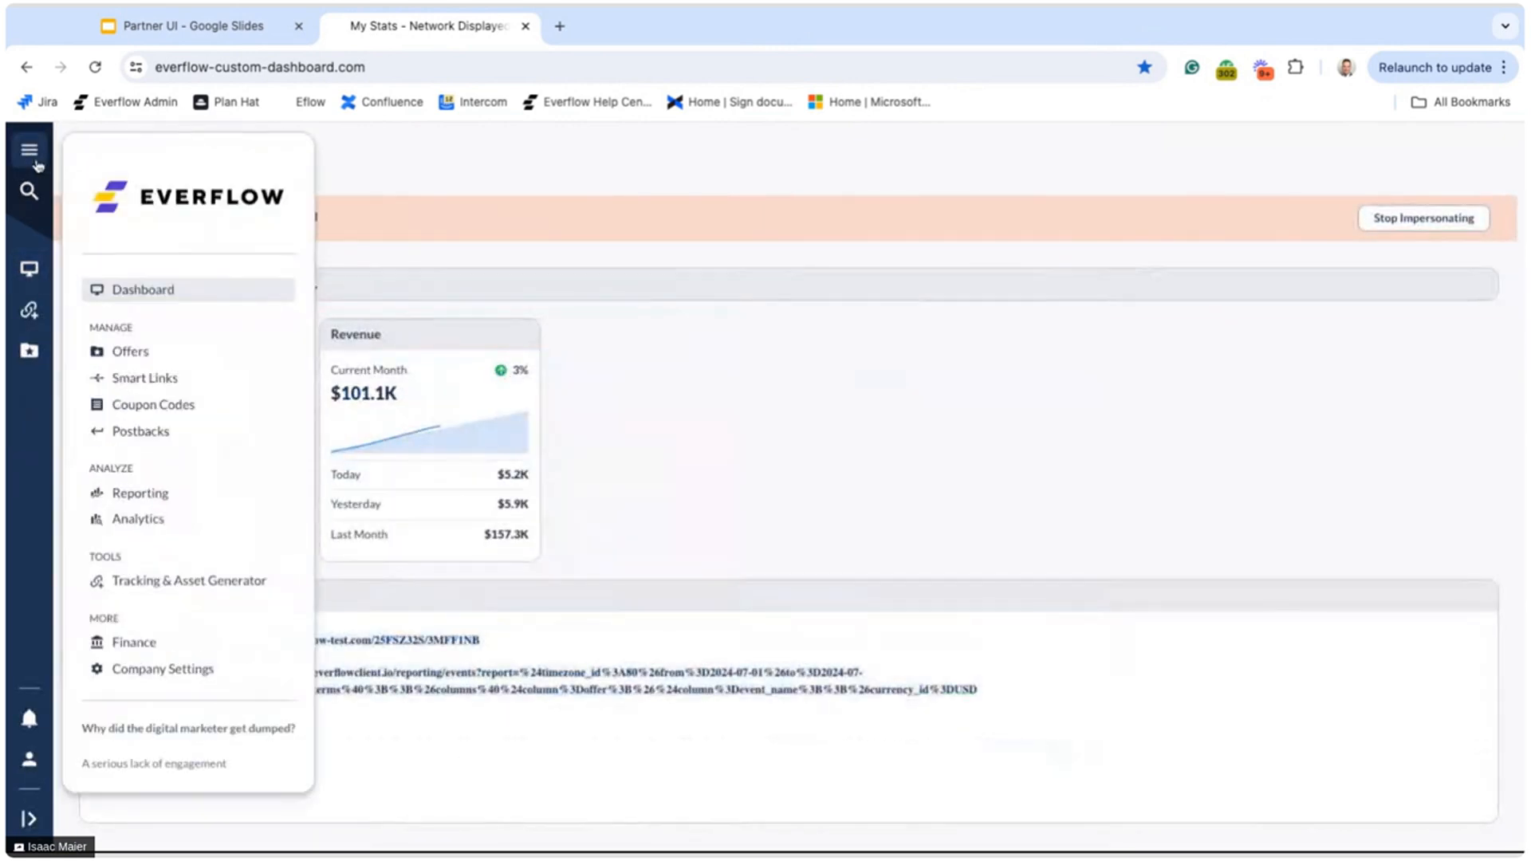
left_click(188, 582)
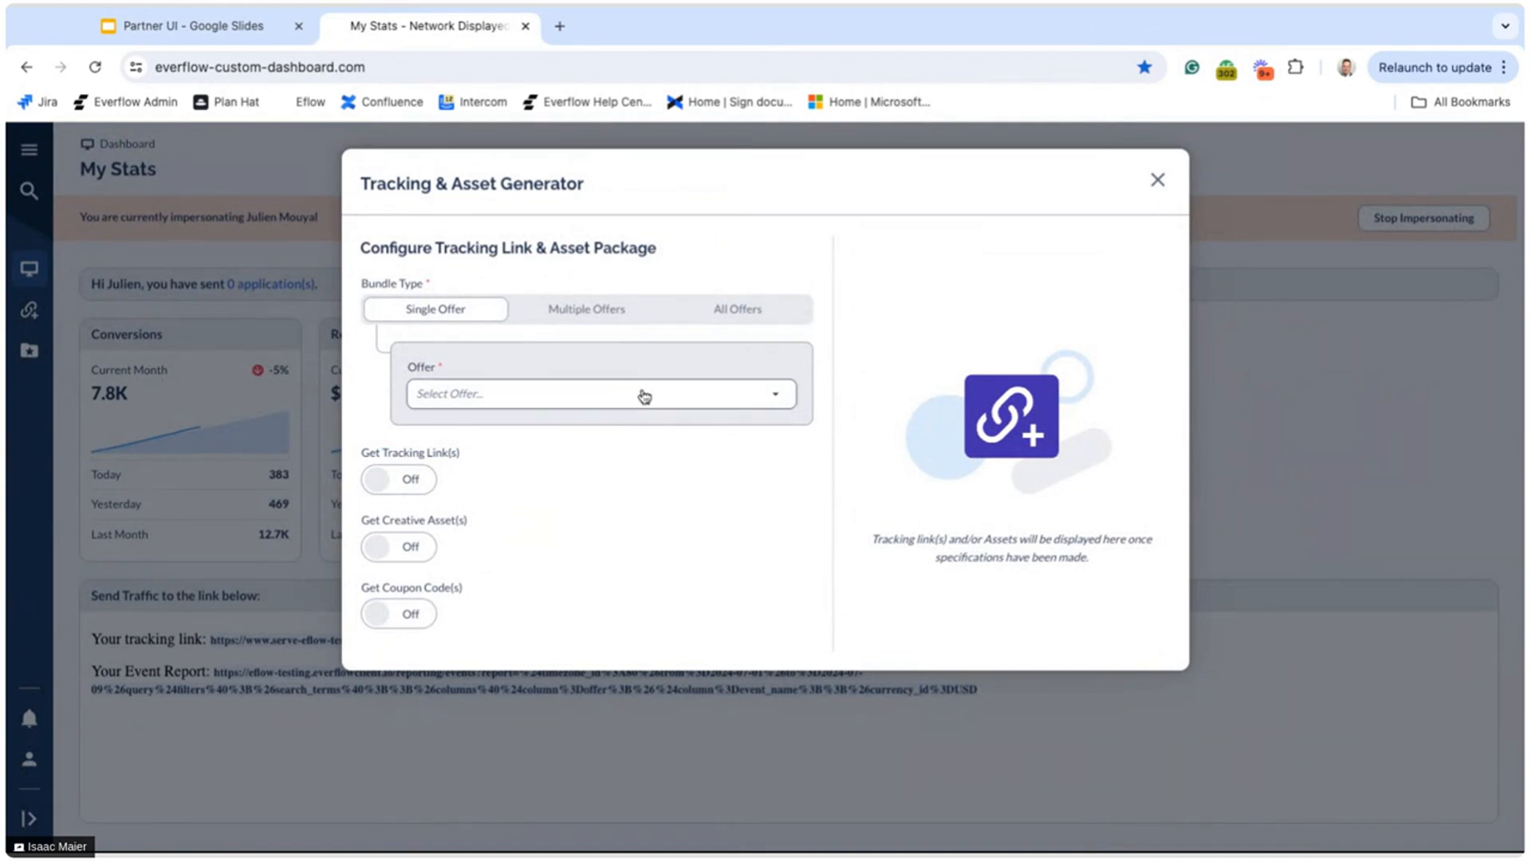
scroll(644, 397, "up", 5)
scroll(644, 397, "up", 2)
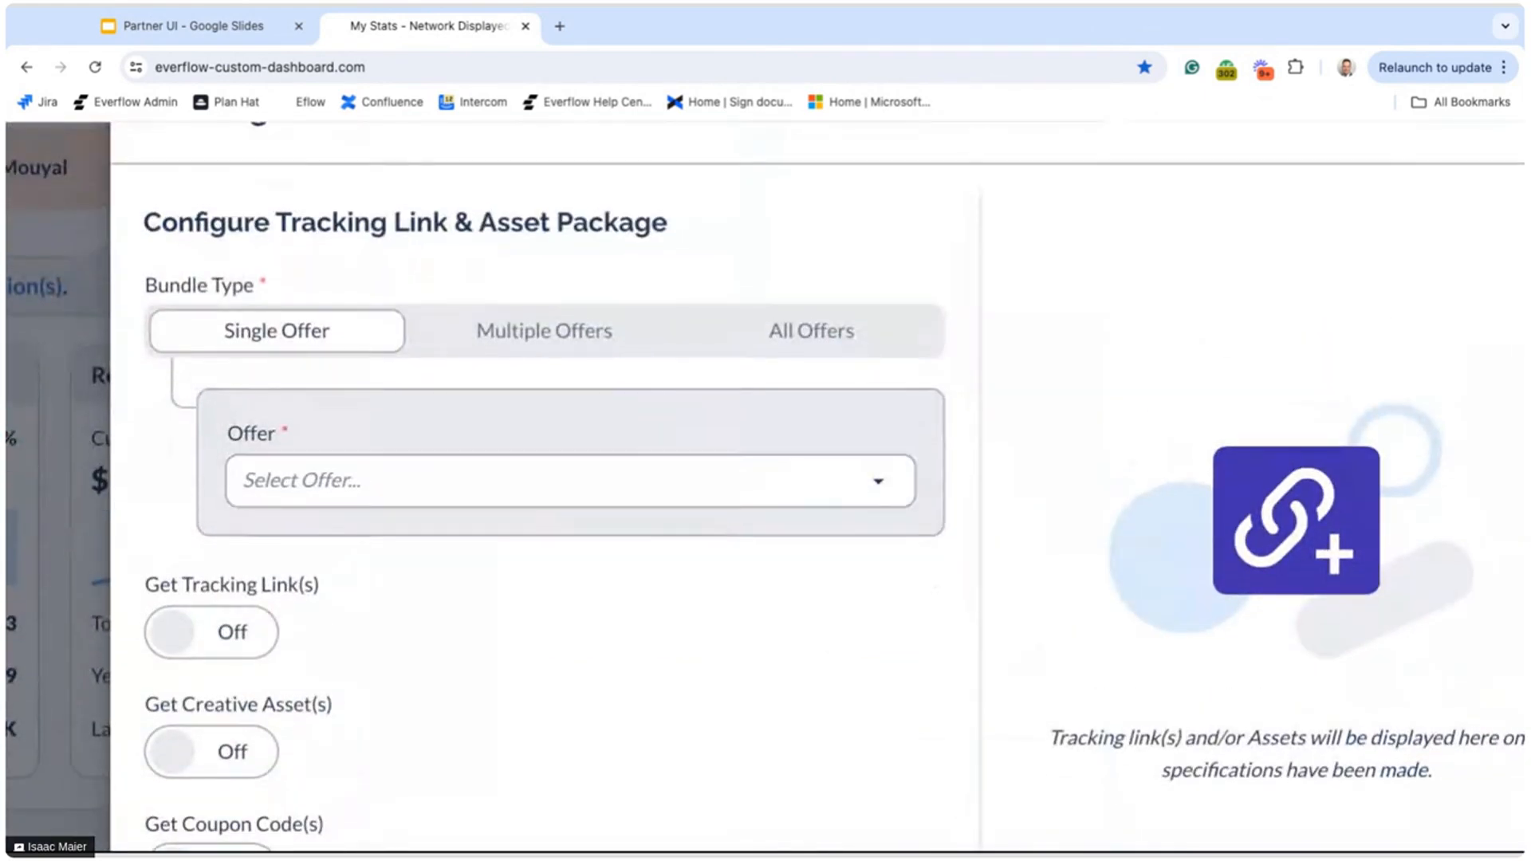
scroll(765, 487, "up", 1)
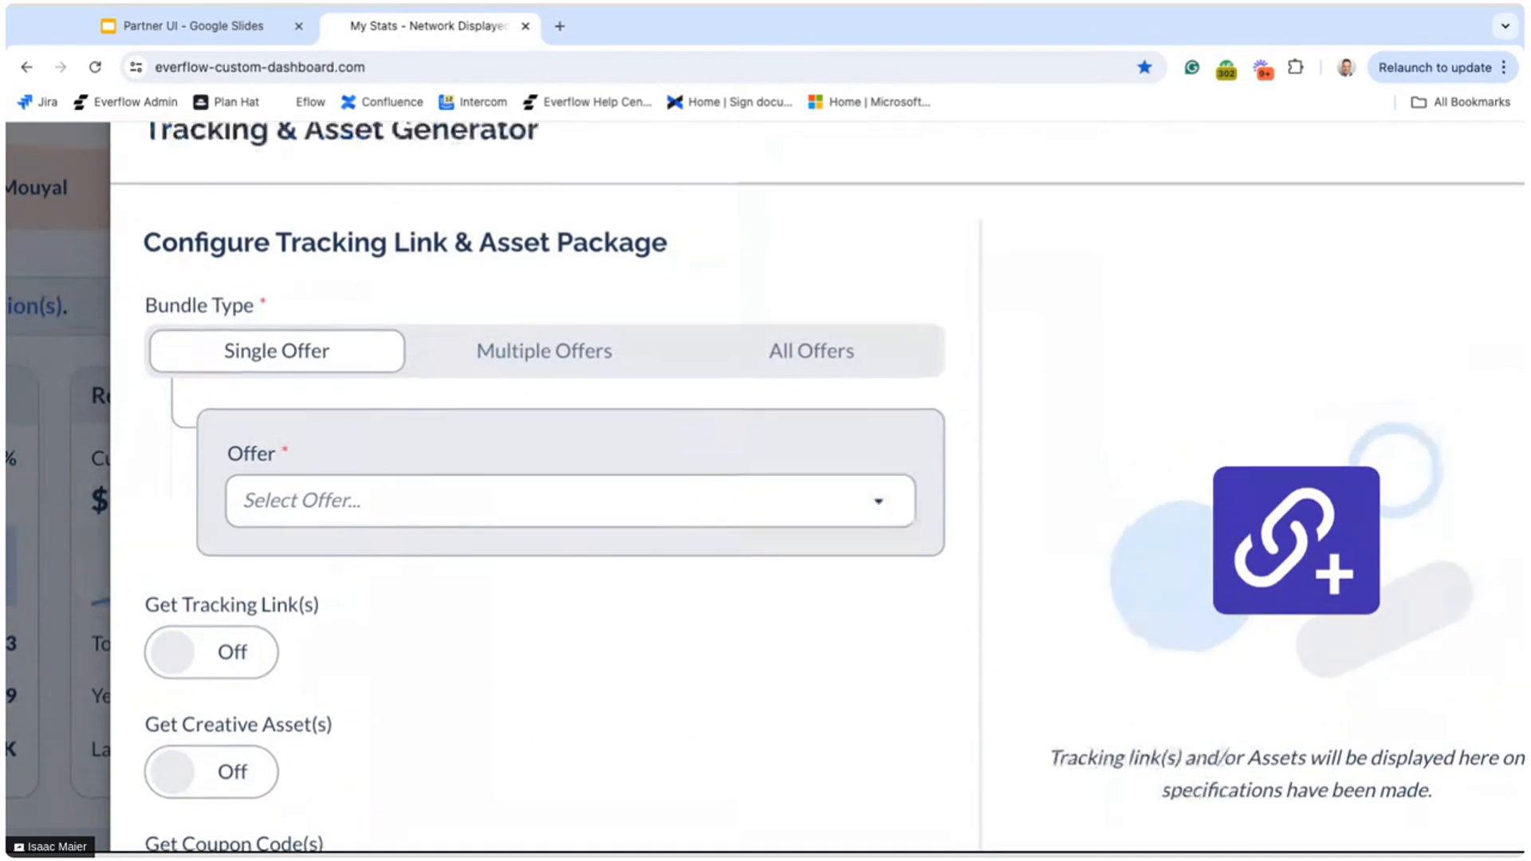
scroll(632, 435, "down", 5)
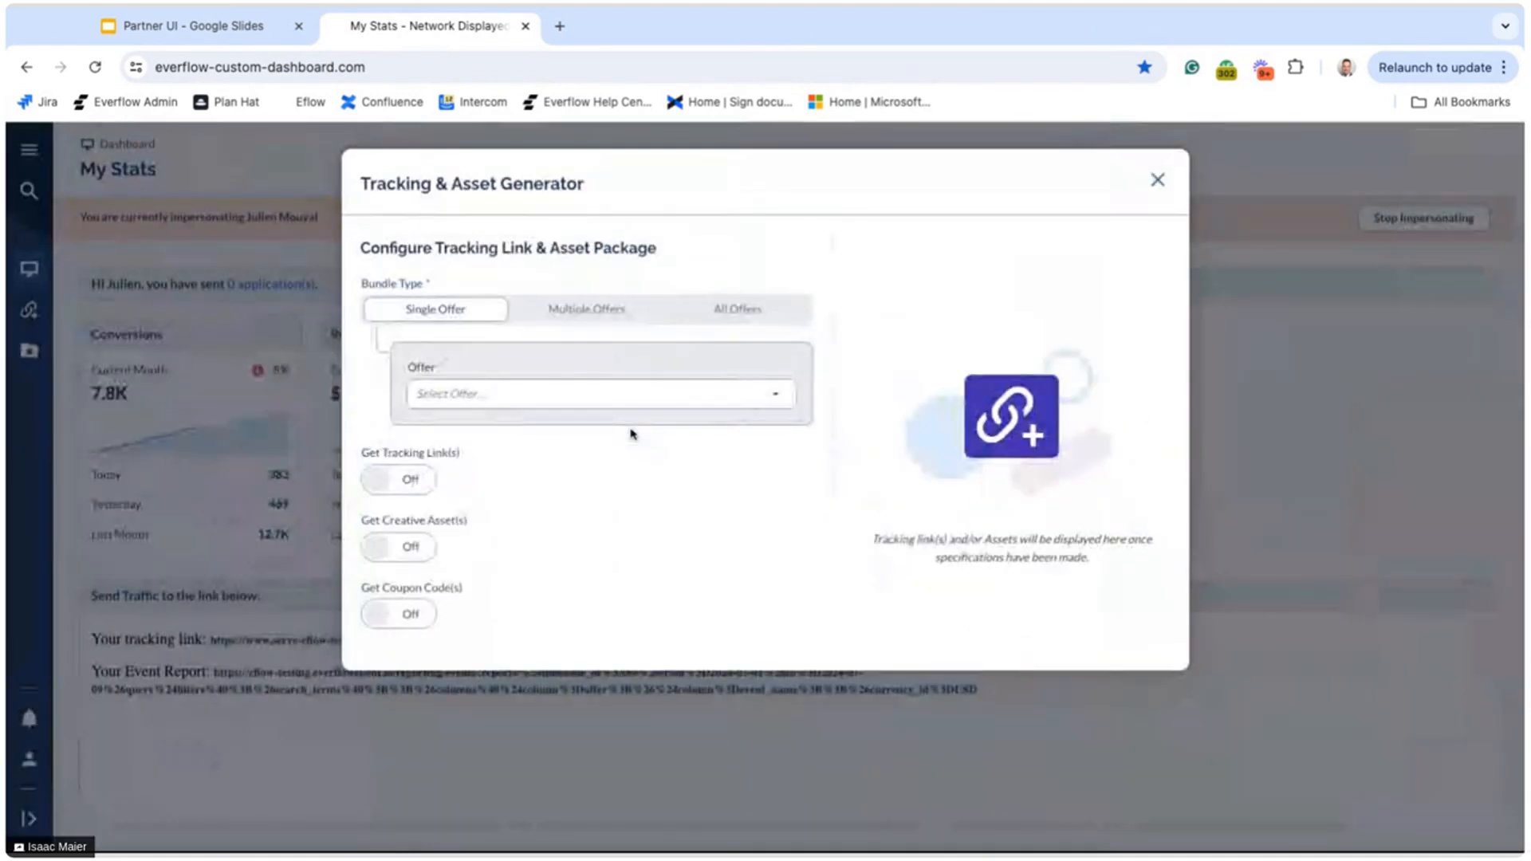
left_click(262, 295)
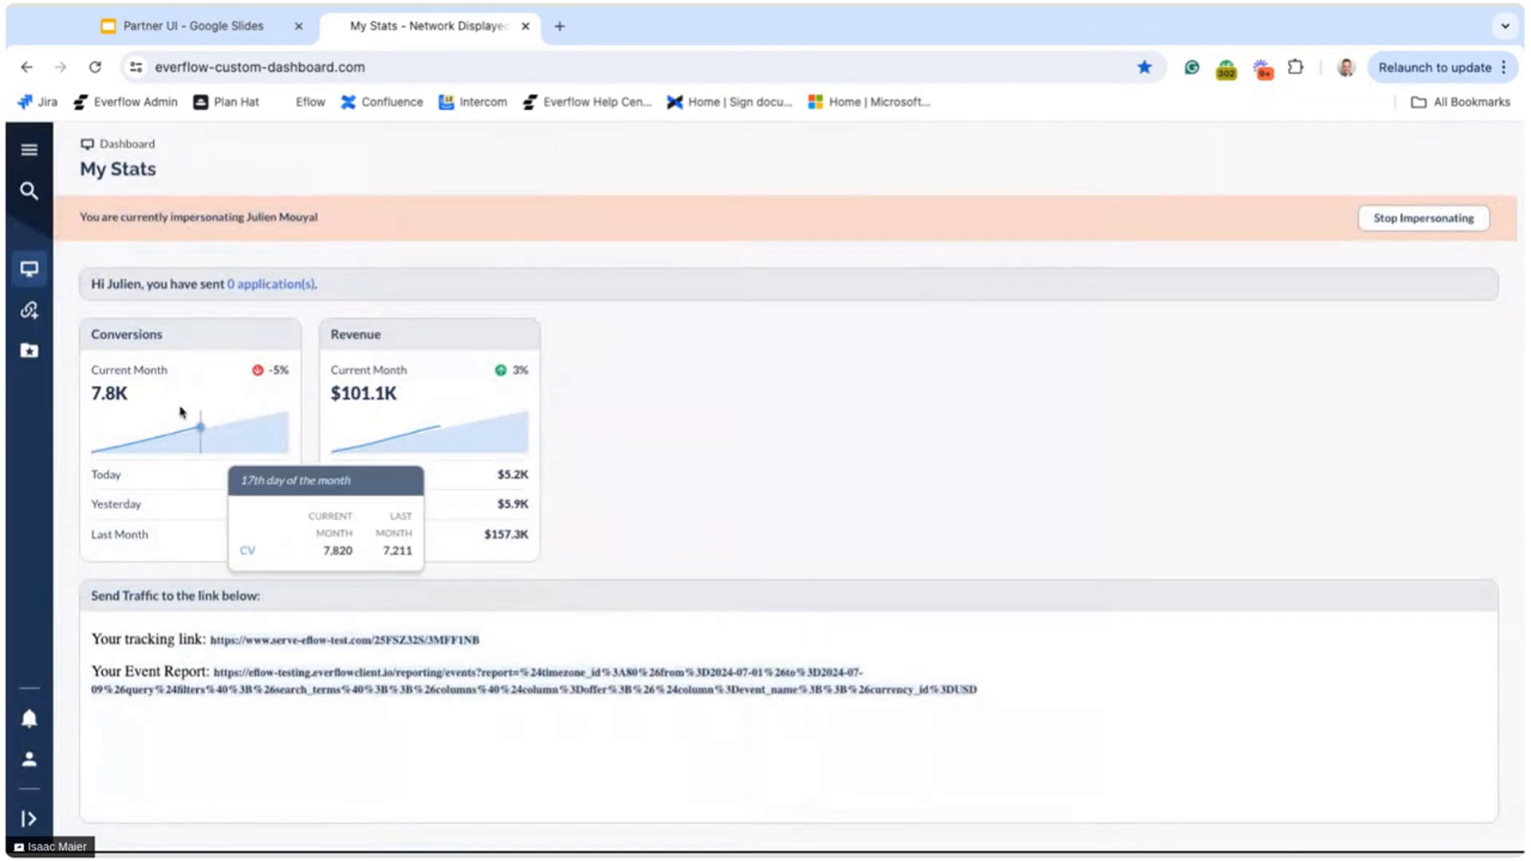
- Open the Manage Offers page and search the offers table for 1666
left_click(24, 158)
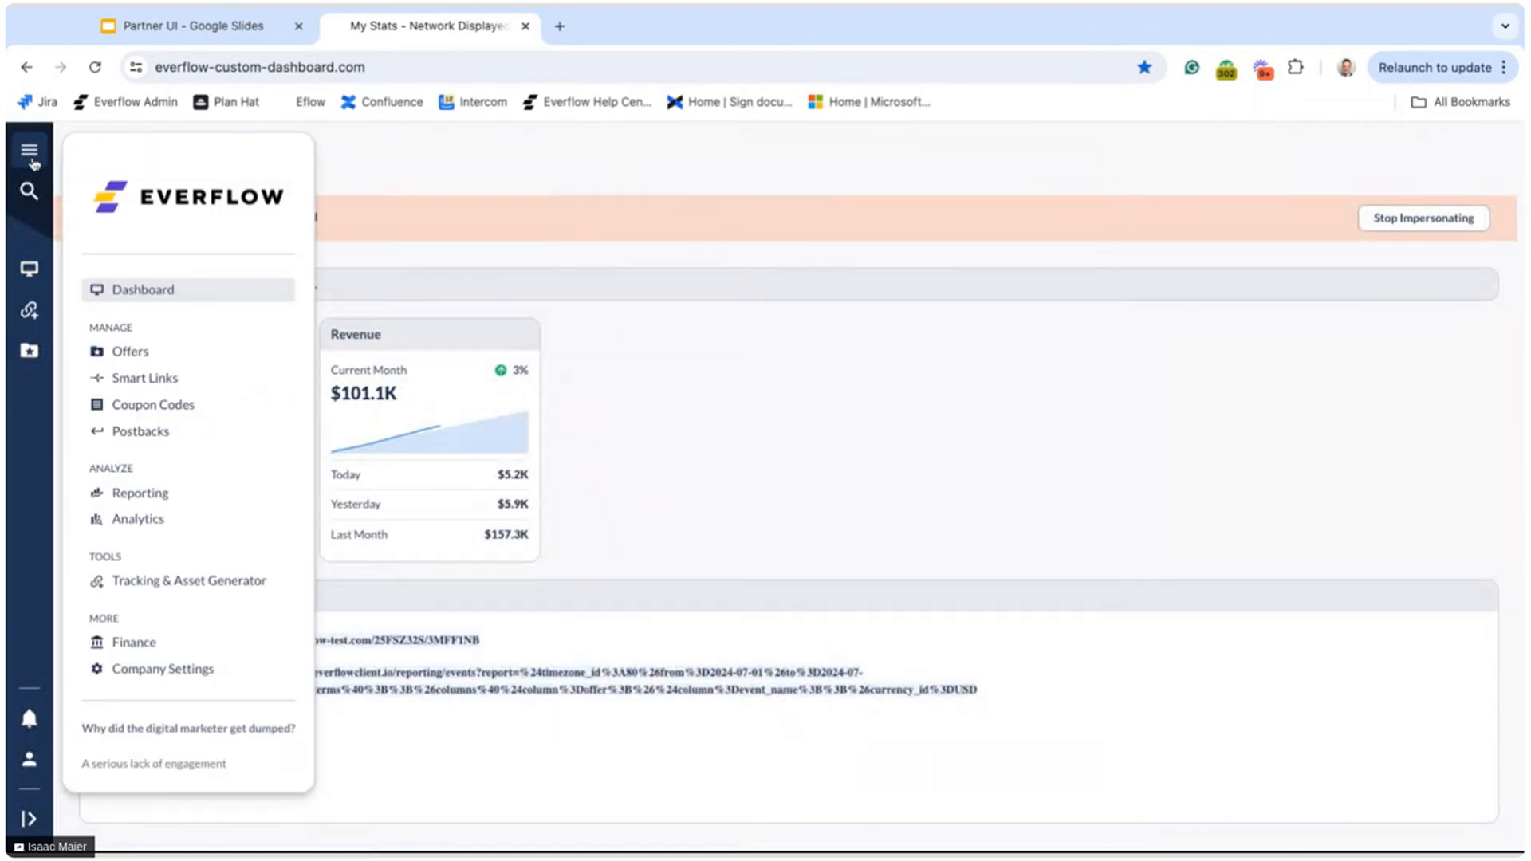
left_click(130, 352)
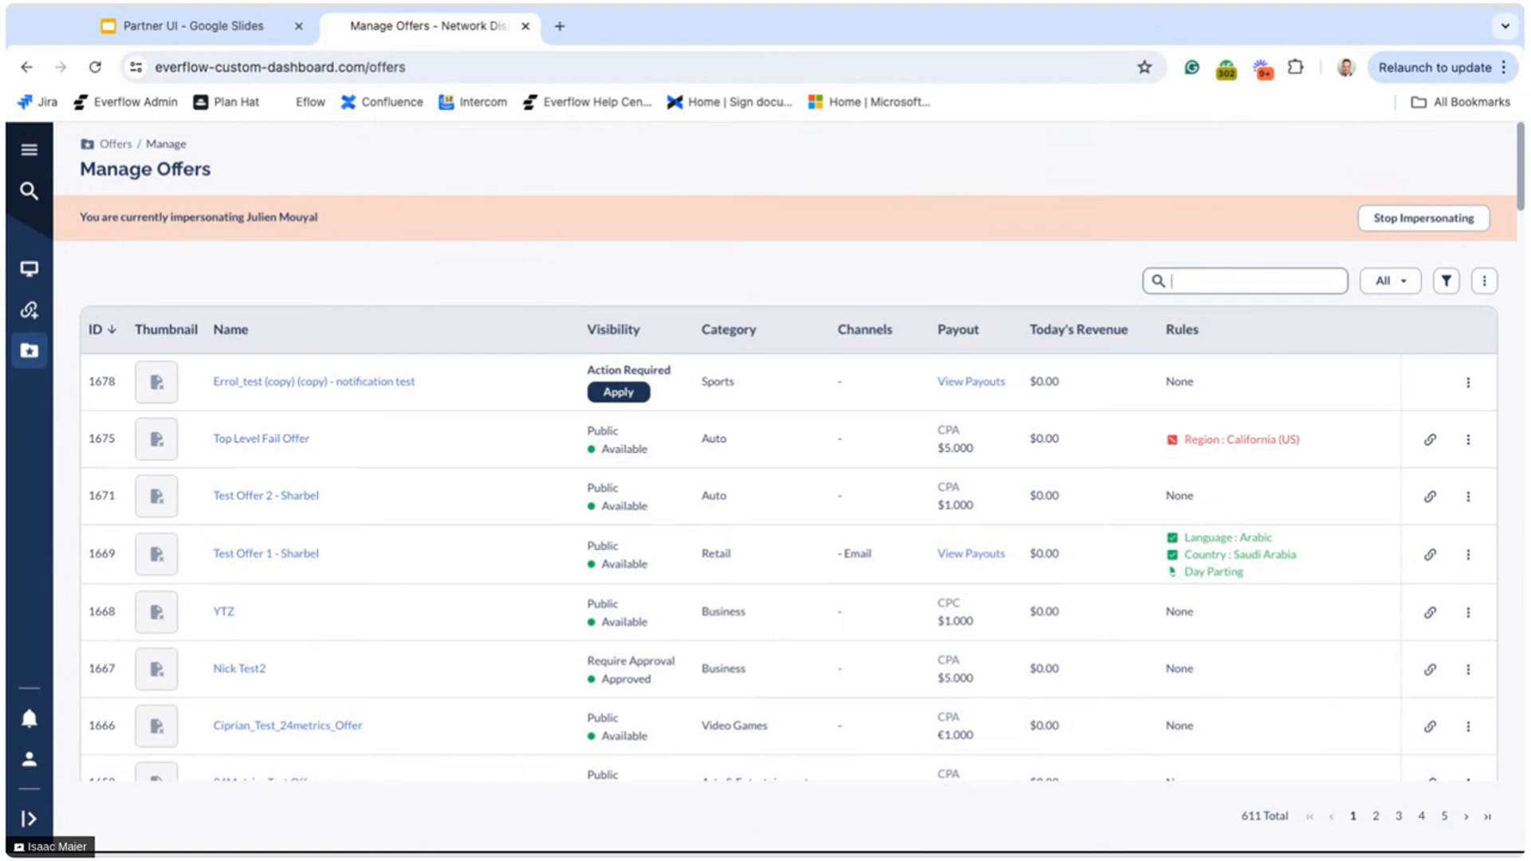
left_click(1210, 292)
type("1666")
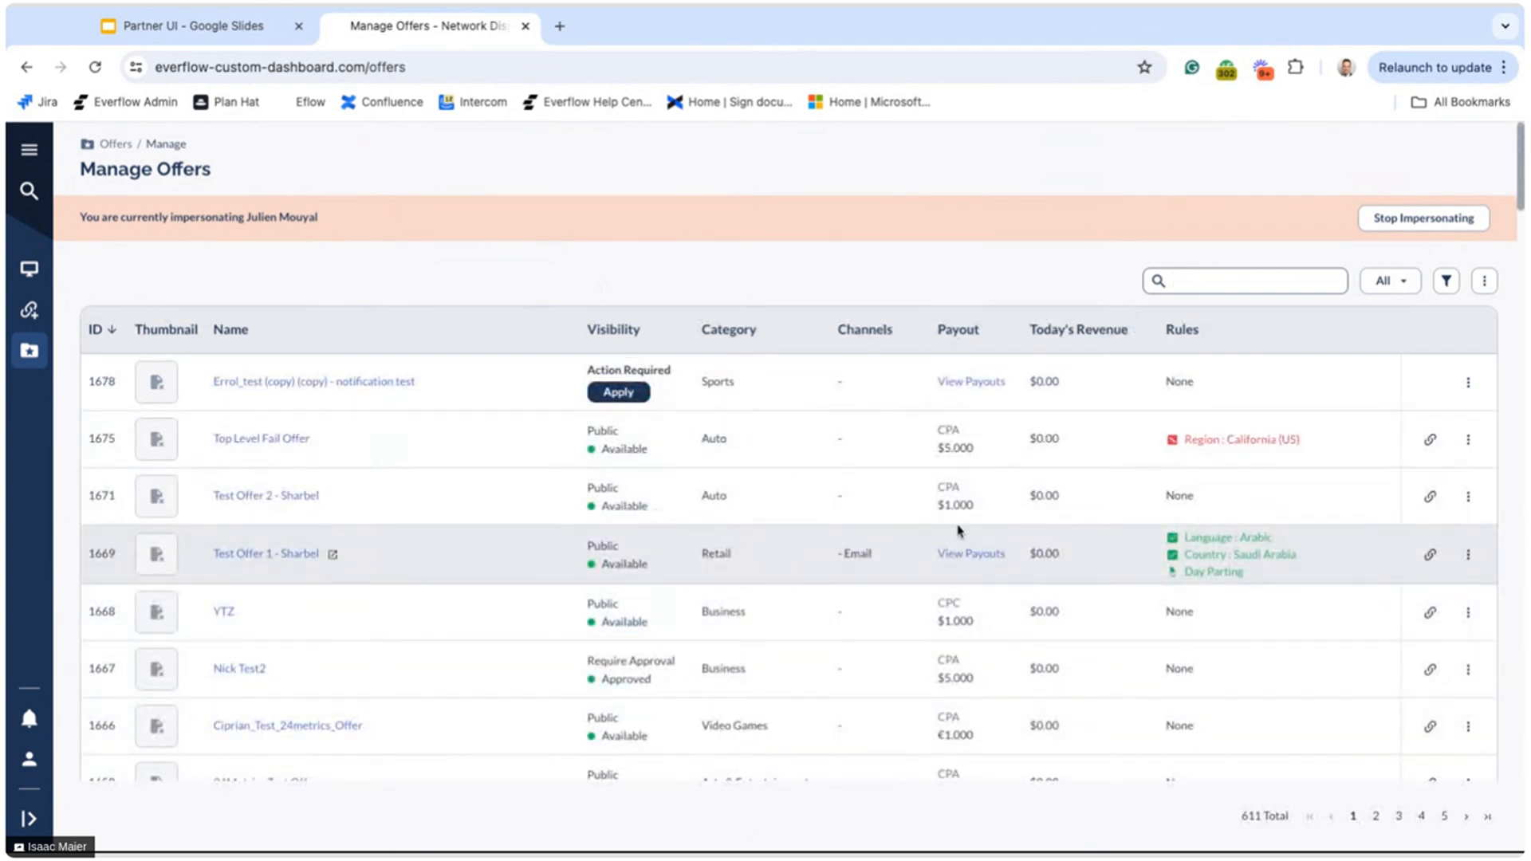
- Look over the offers table's visibility status choices and its Category, Channel and Country filter options
left_click(1397, 288)
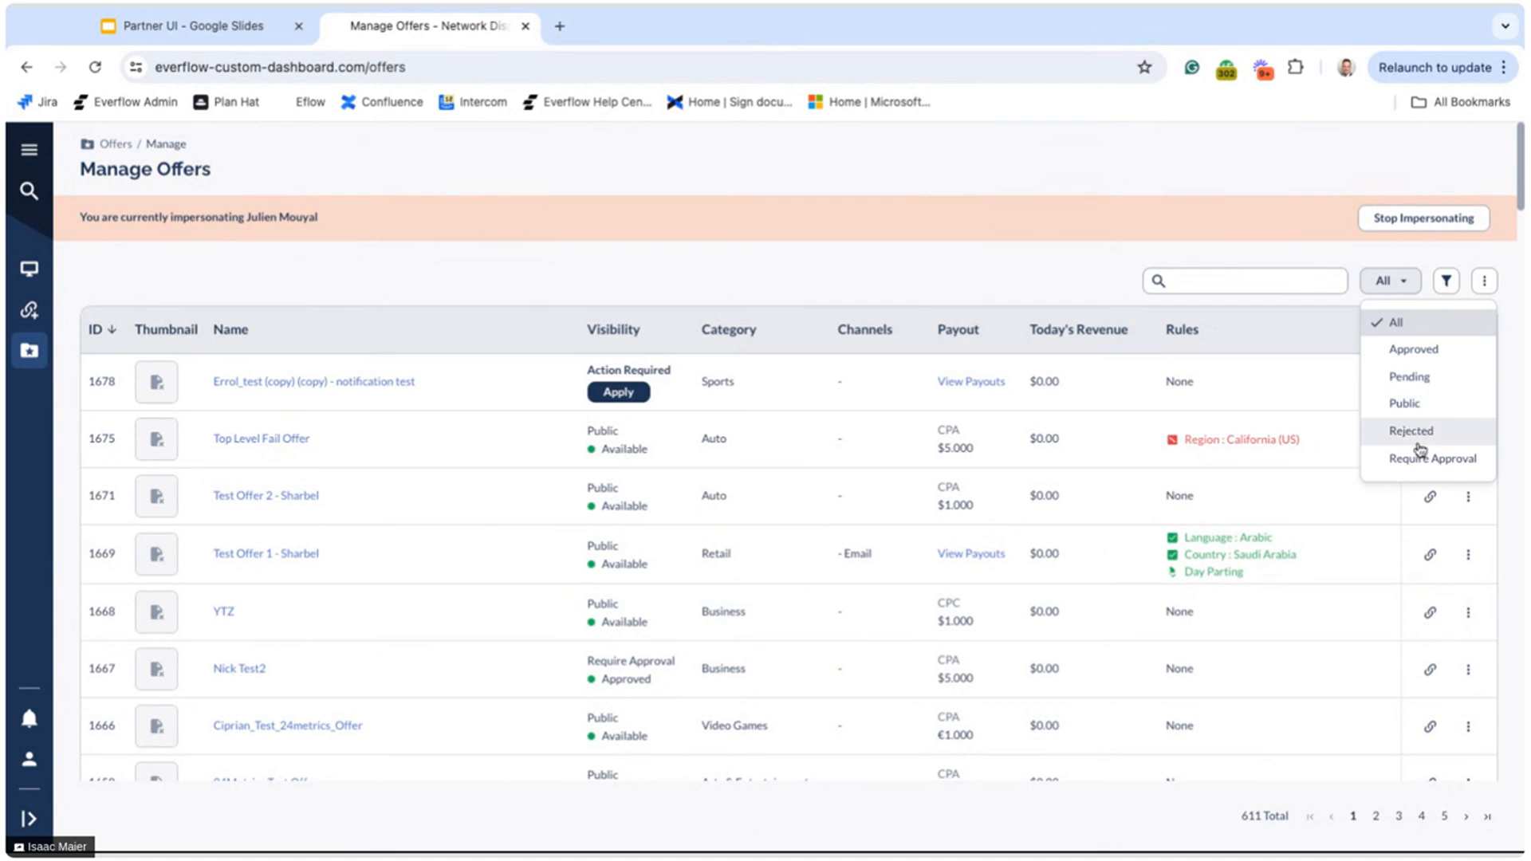
left_click(1445, 280)
mouse_move(1412, 359)
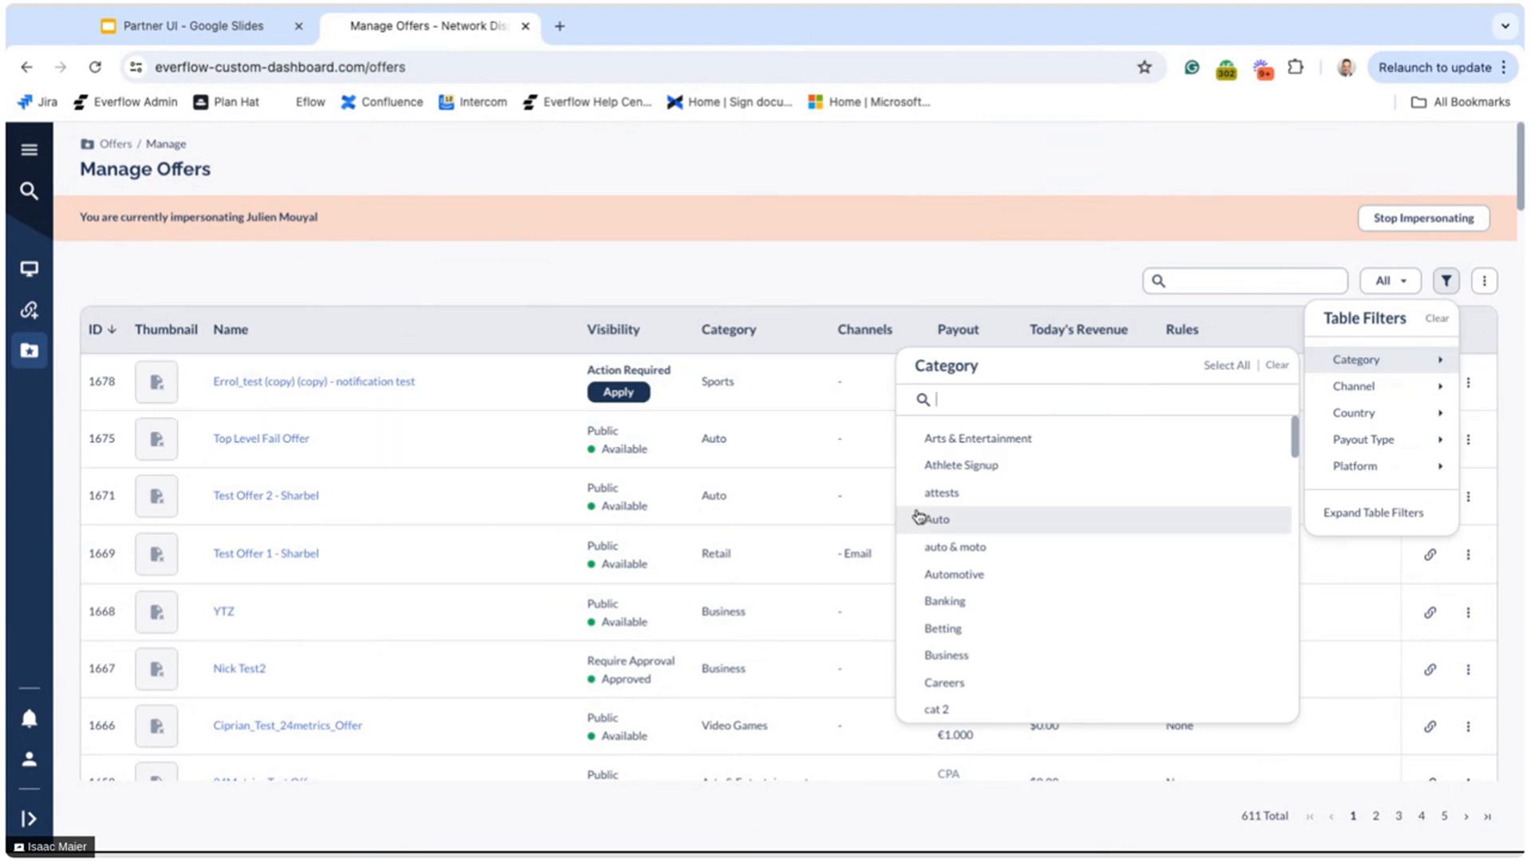
scroll(1003, 510, "down", 2)
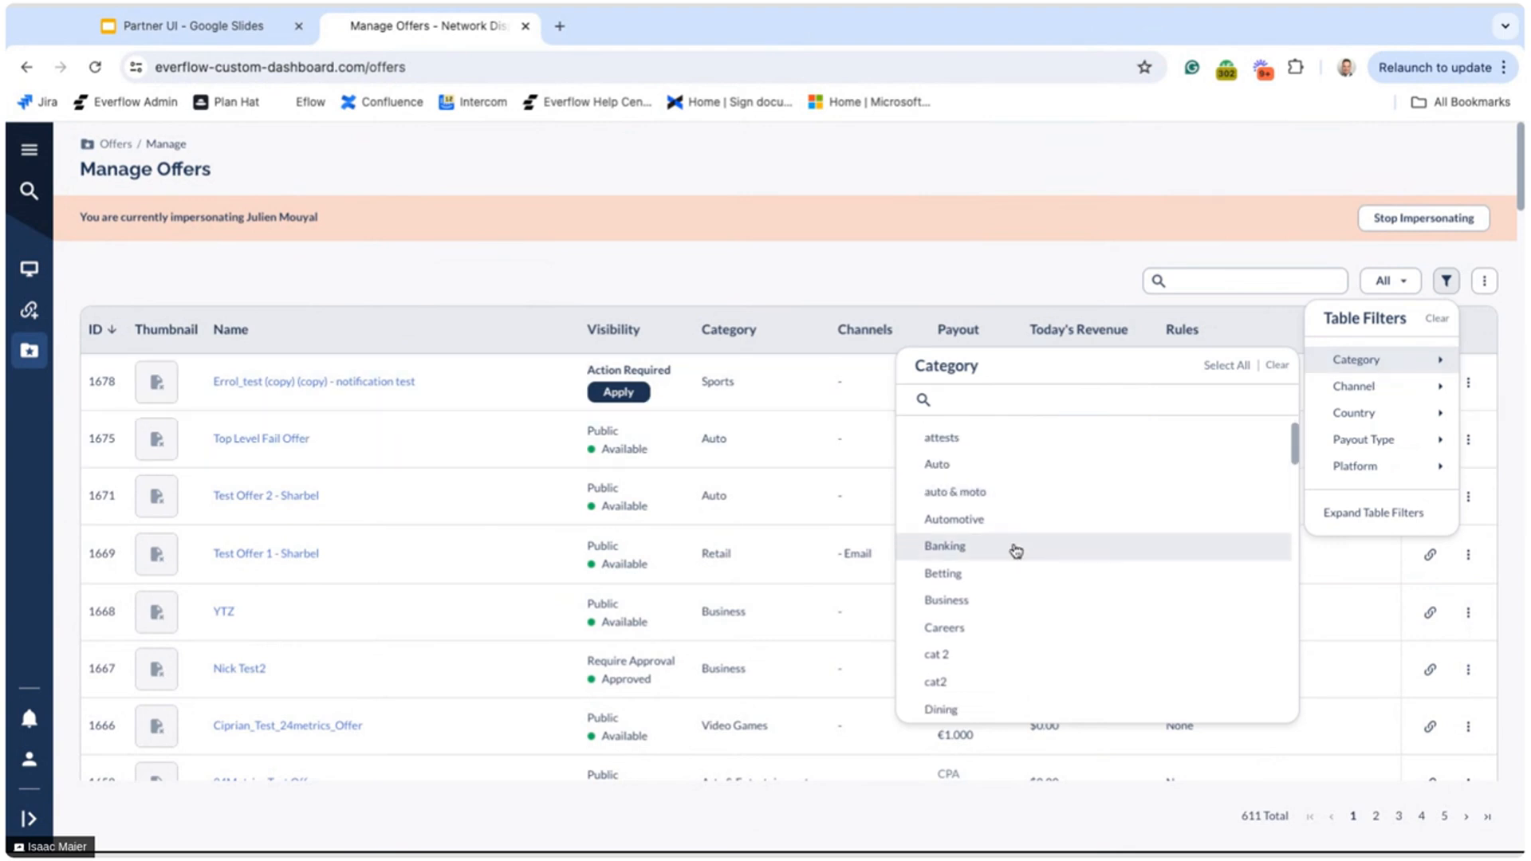
scroll(1012, 547, "down", 5)
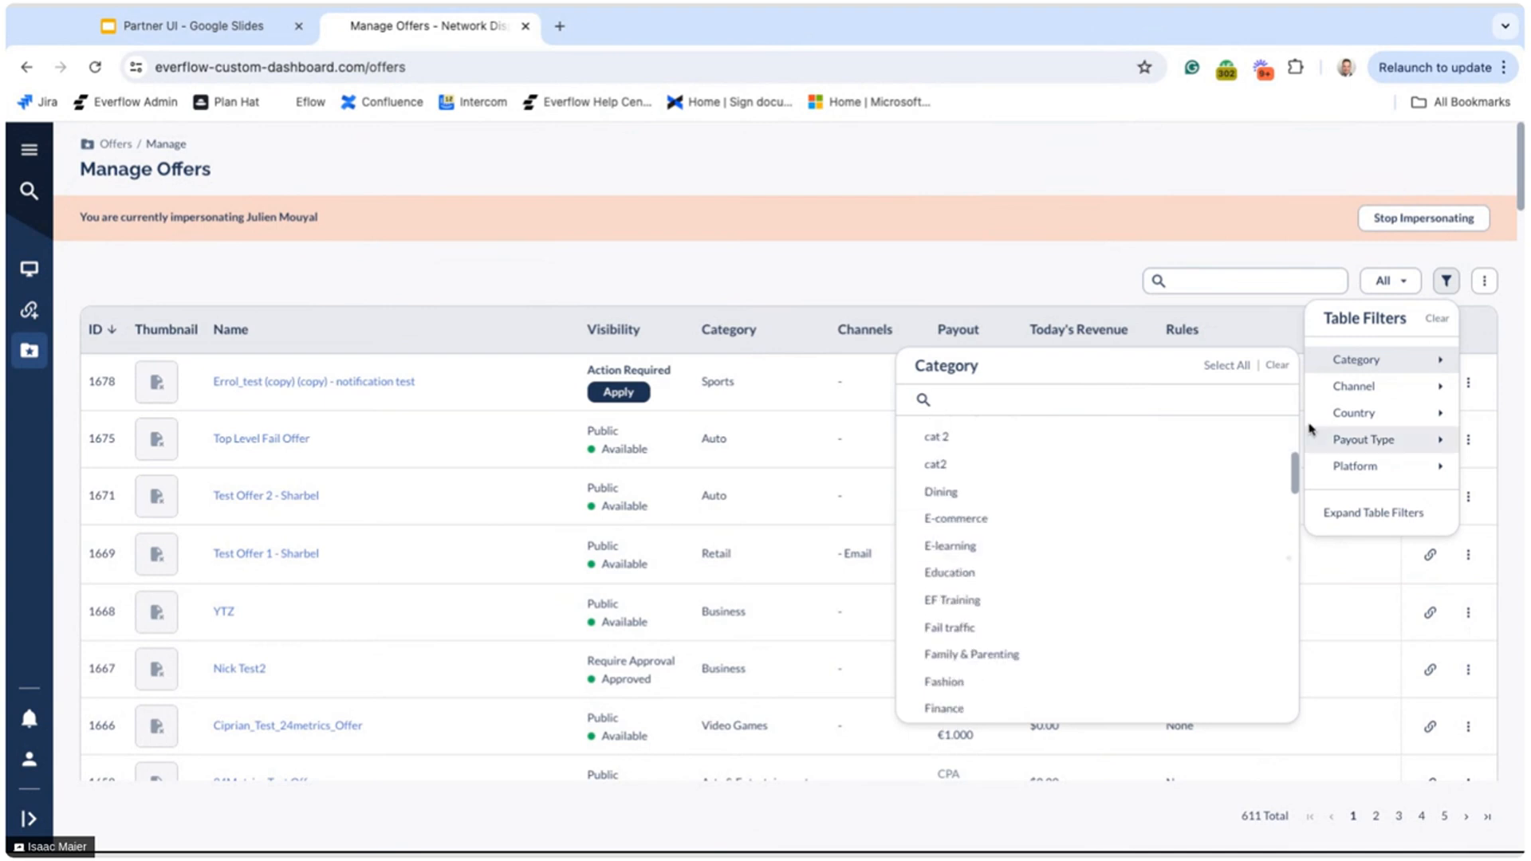
left_click(1353, 388)
left_click(1353, 413)
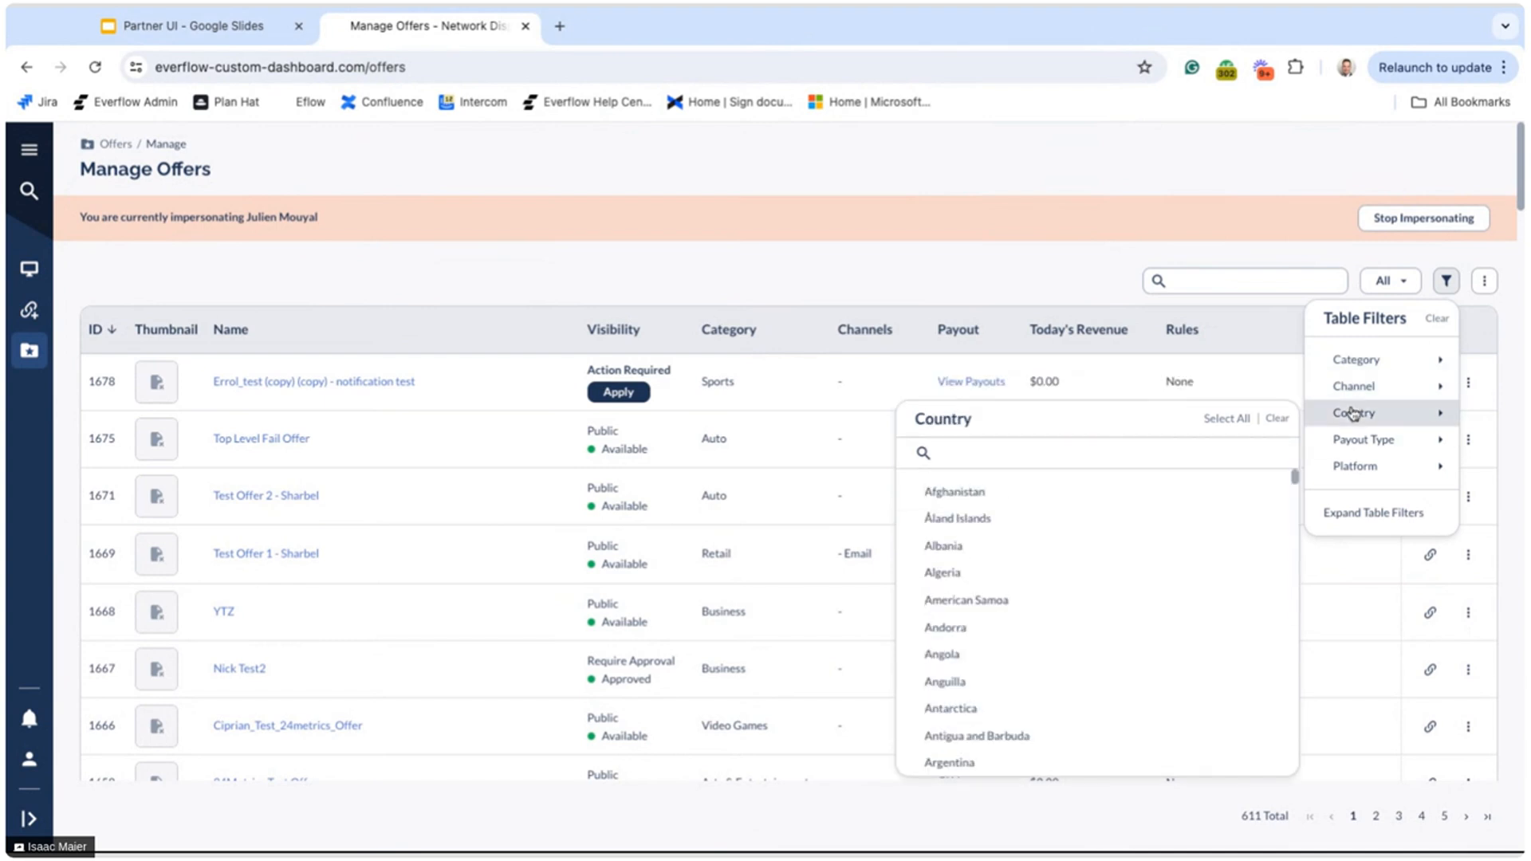
- Review the offers table's column customization options and hide the Thumbnail column
left_click(1483, 280)
mouse_move(1447, 361)
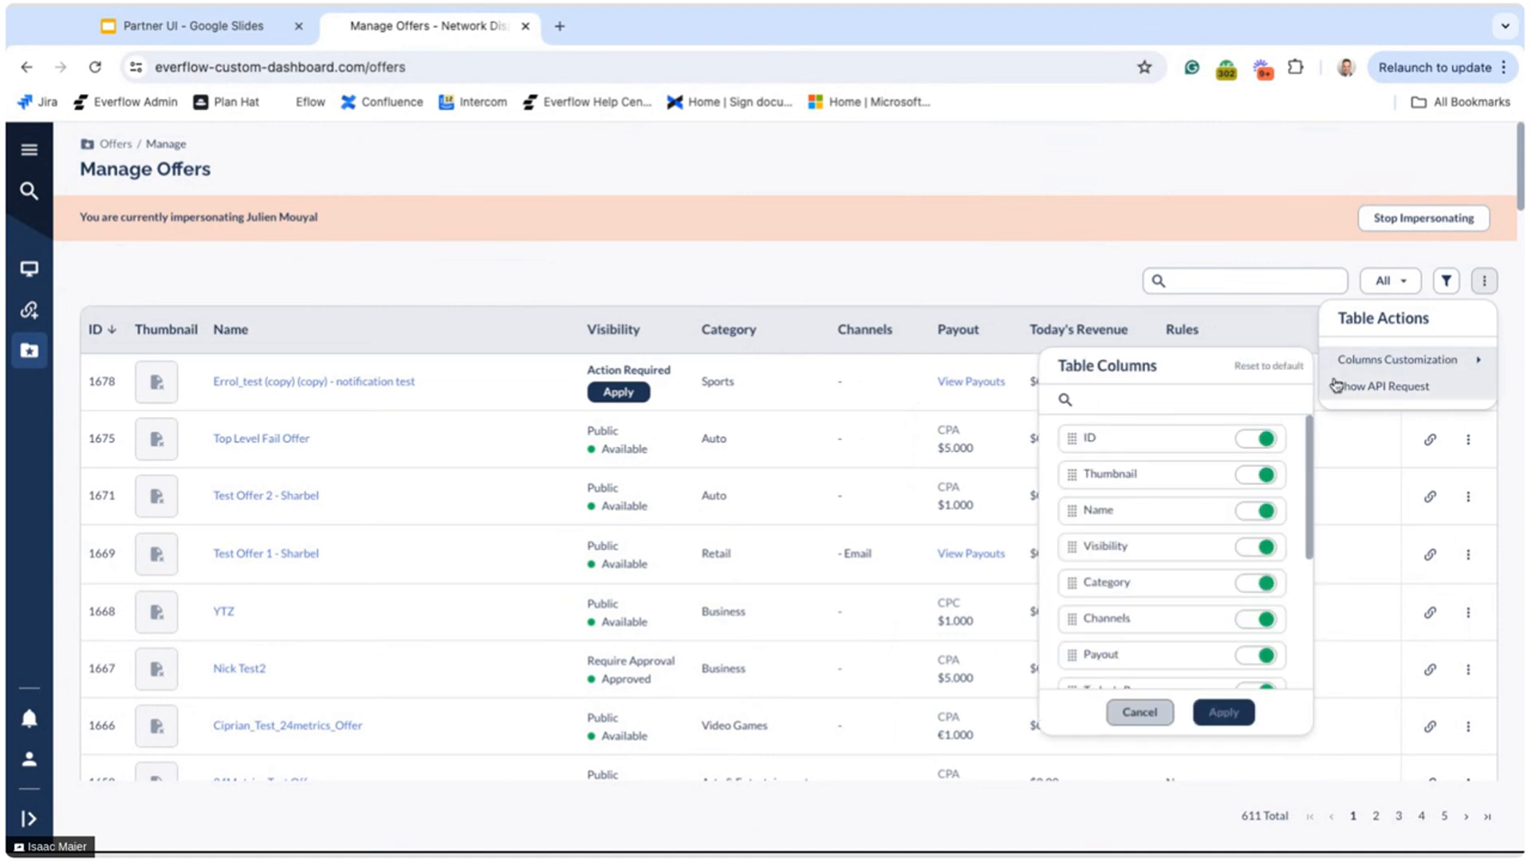
scroll(1136, 599, "down", 3)
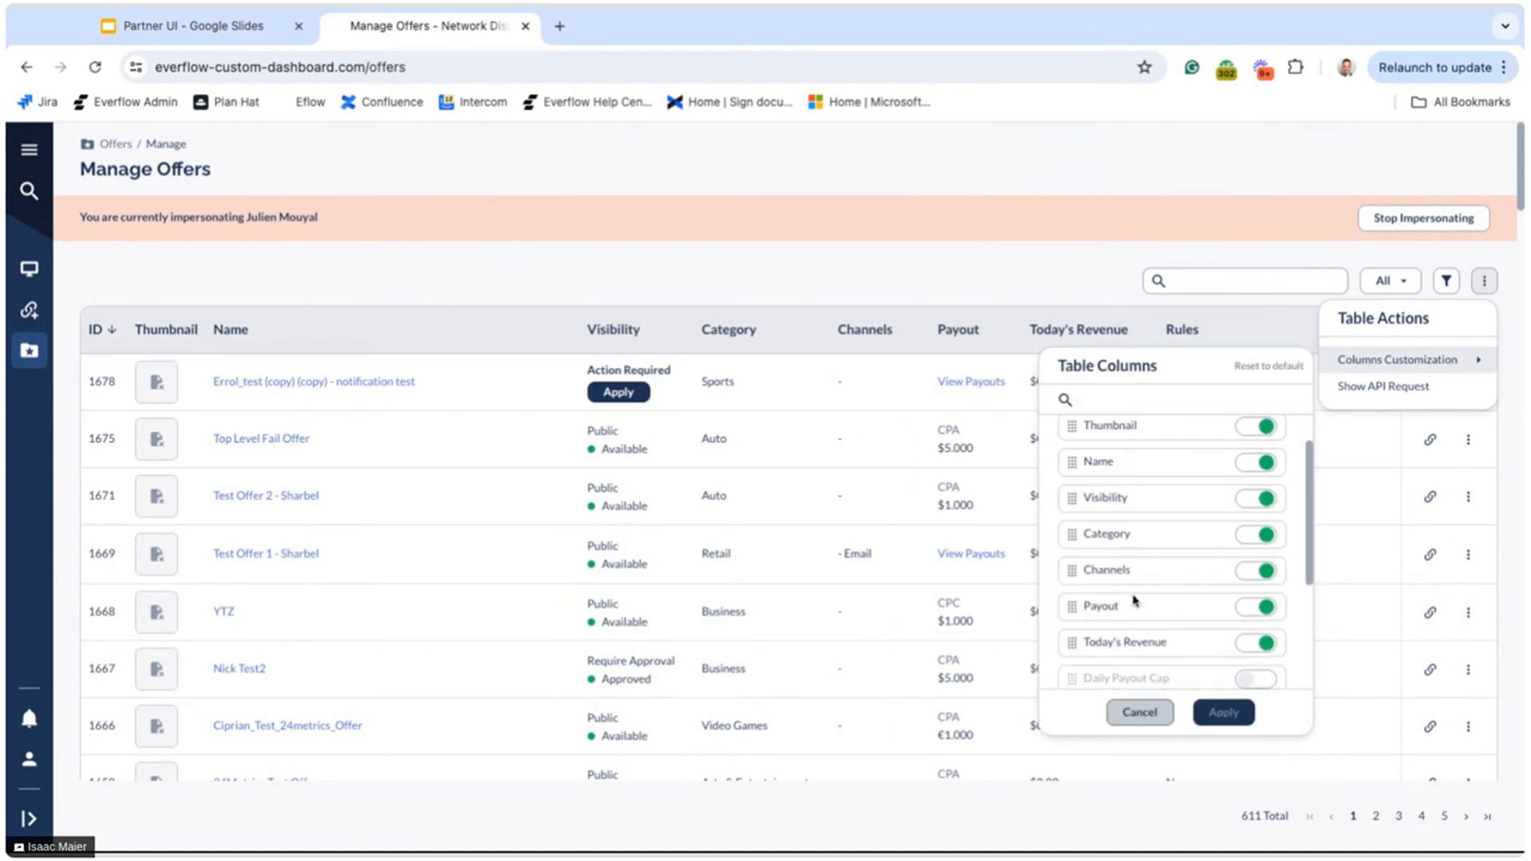
scroll(1135, 600, "up", 2)
scroll(1135, 600, "up", 1)
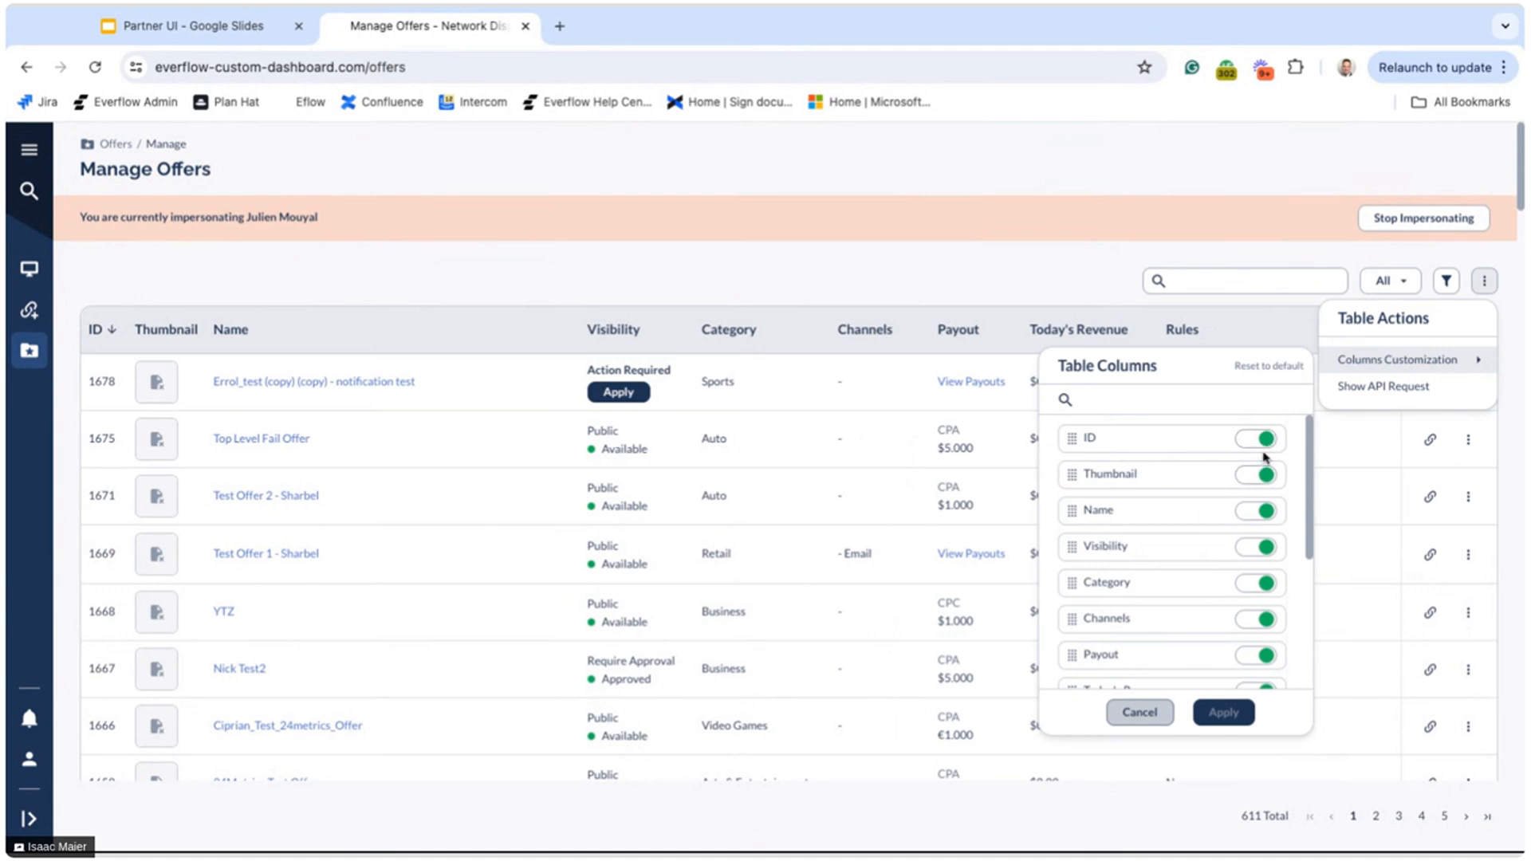
left_click(1262, 477)
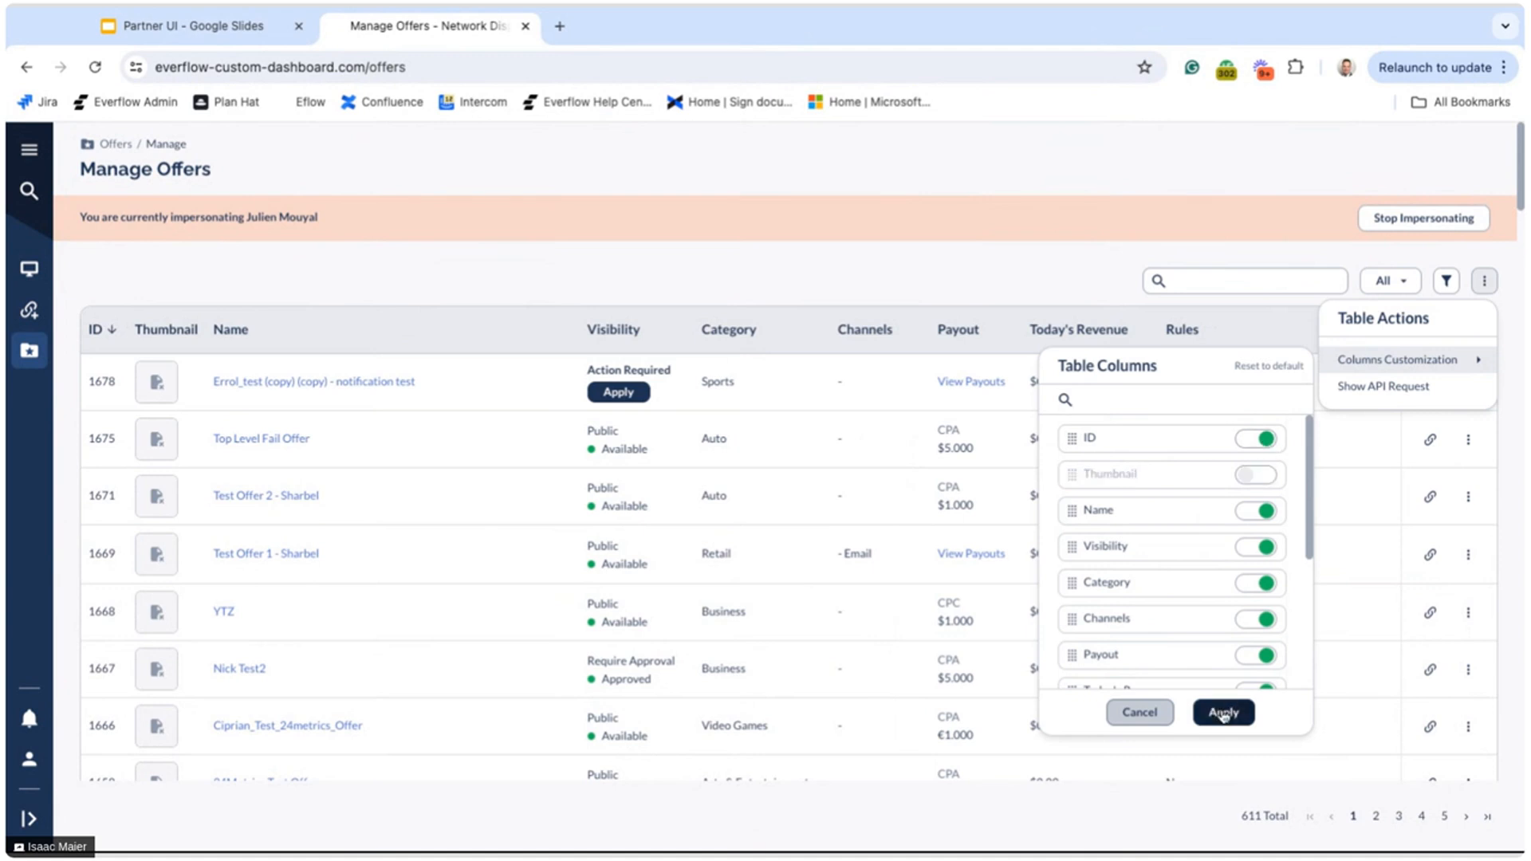
left_click(1223, 711)
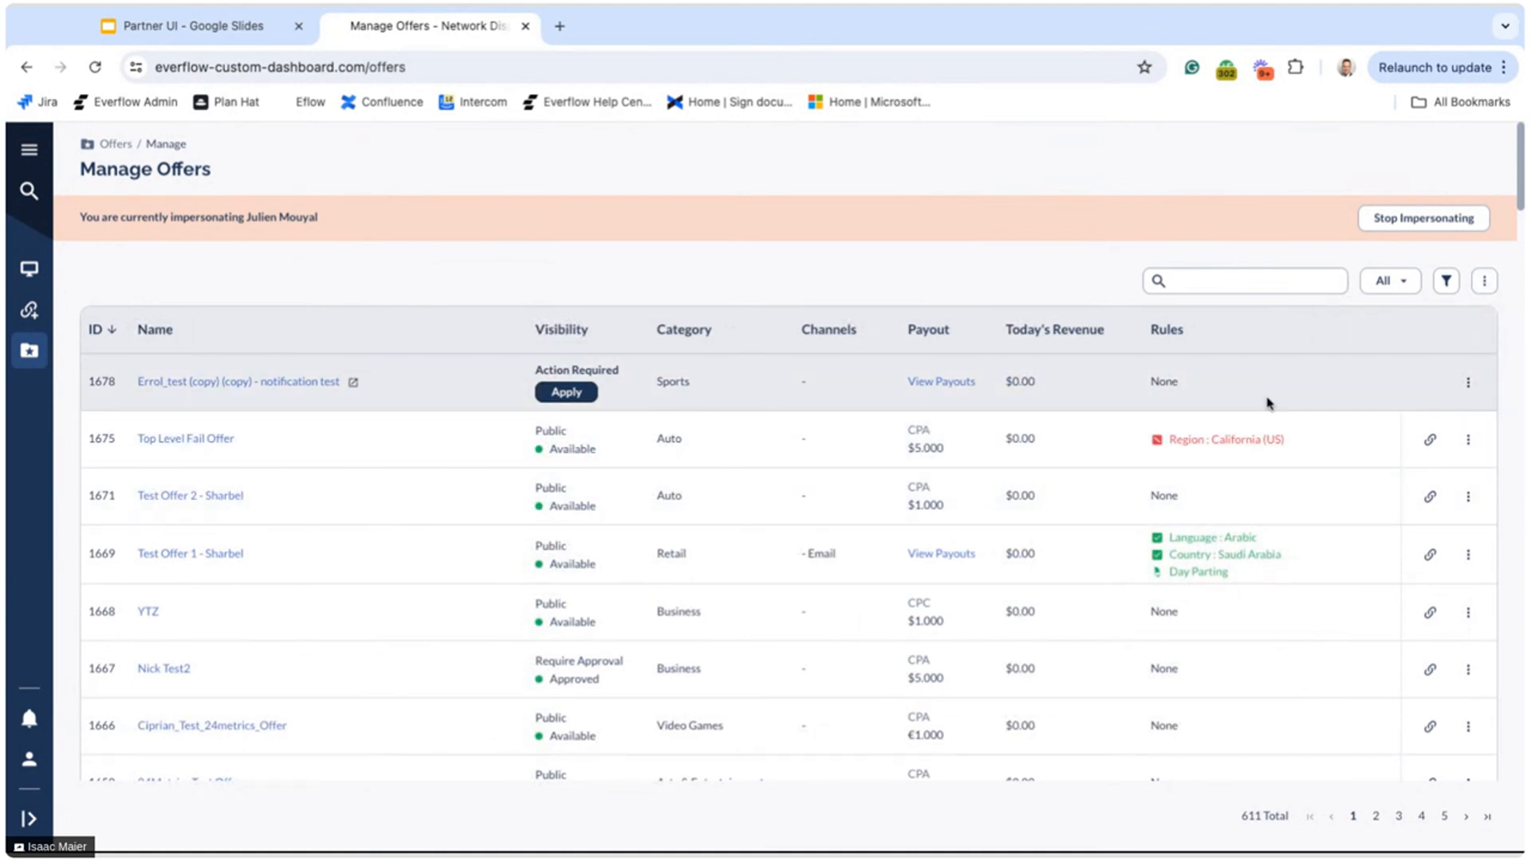
left_click(1483, 281)
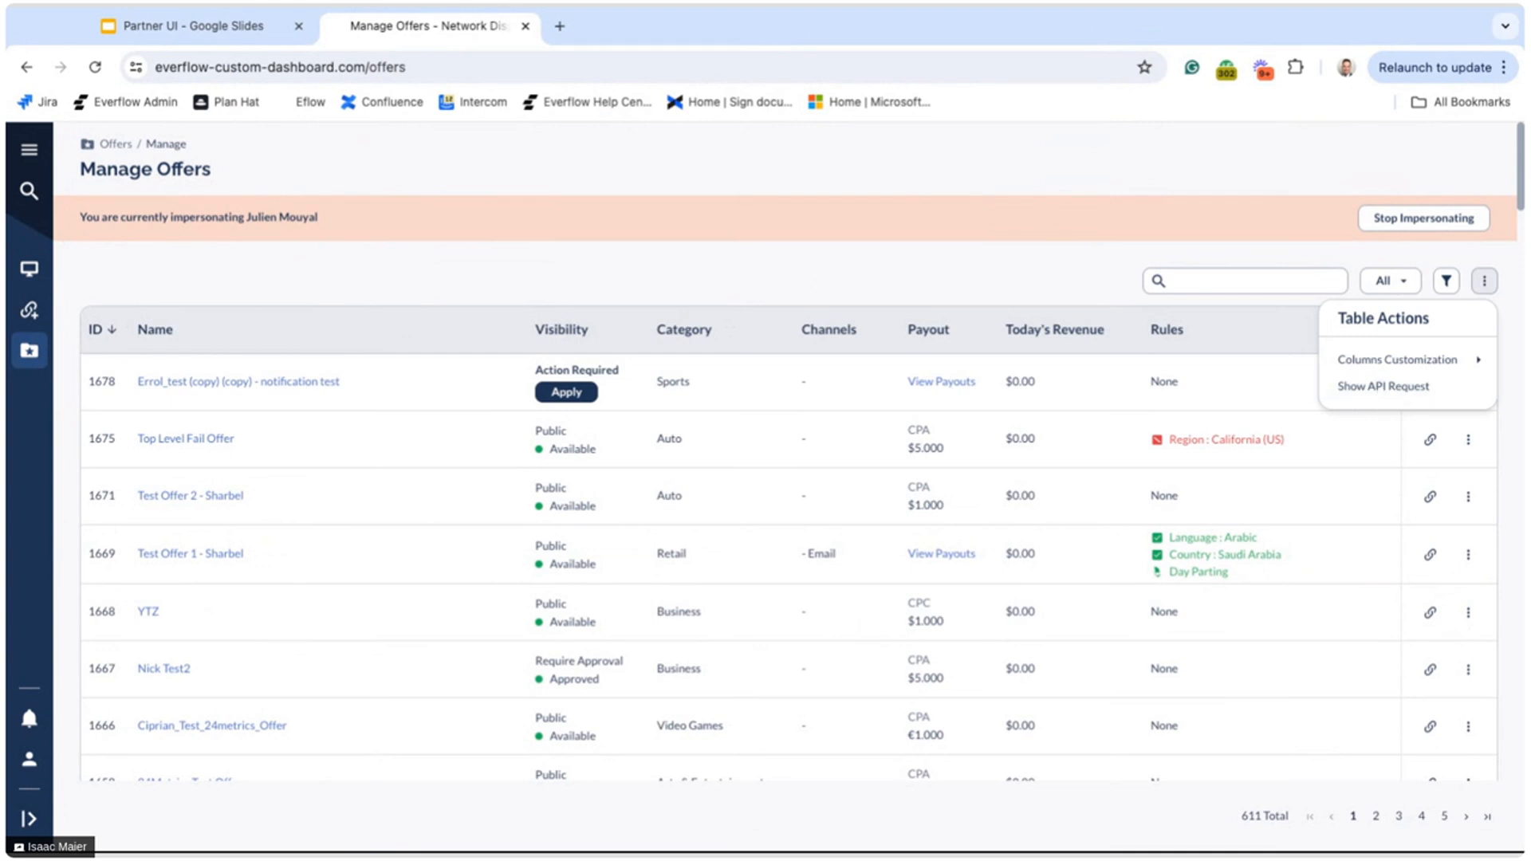
- Get the tracking link for the Top Level Fail Offer from its table row, look over the generator, and close it
scroll(1000, 415, "down", 1)
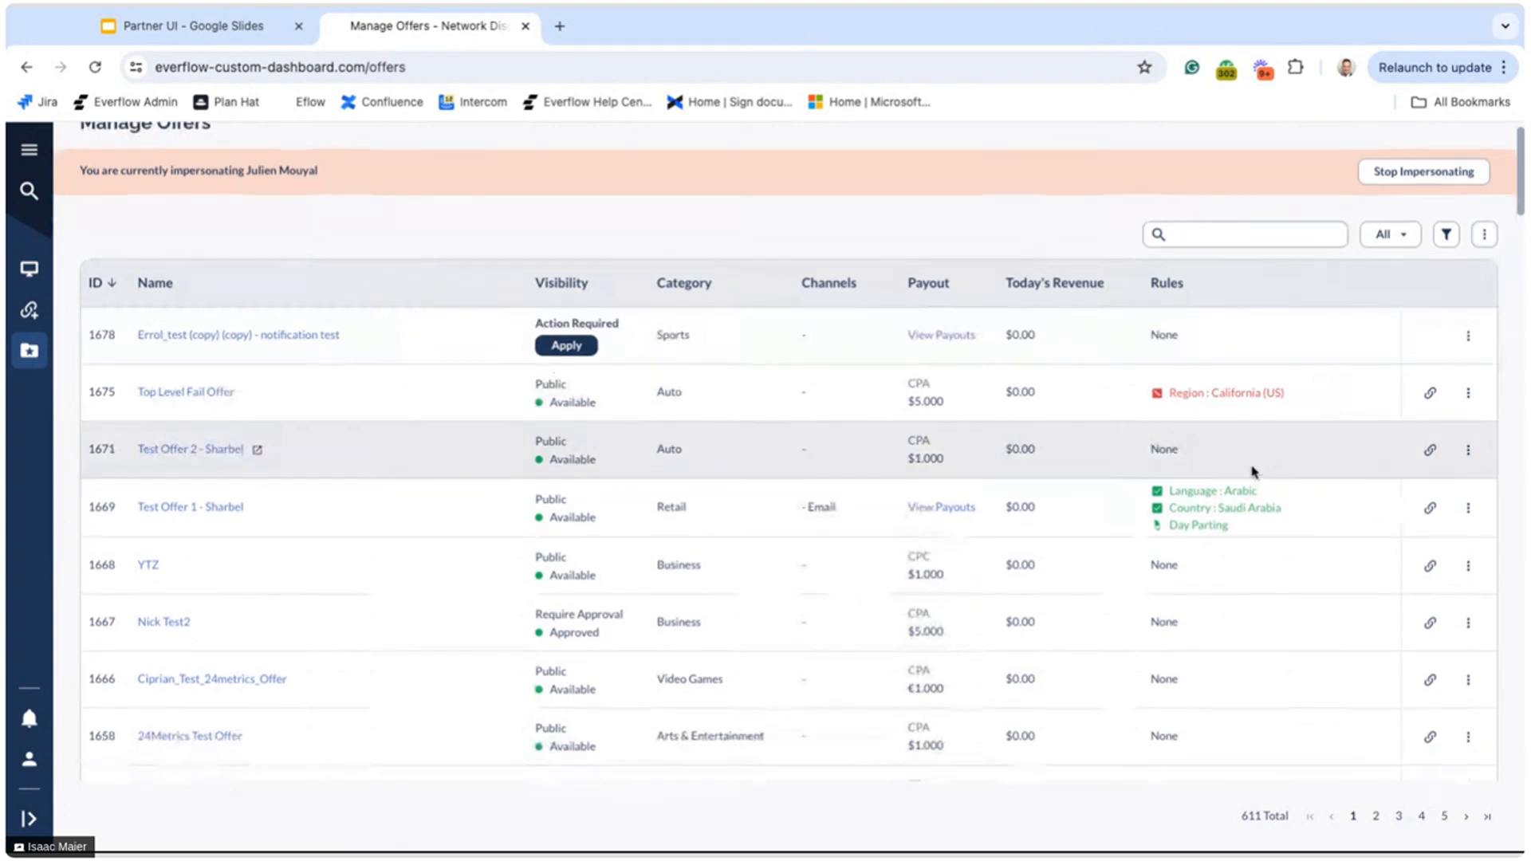
scroll(1253, 470, "down", 1)
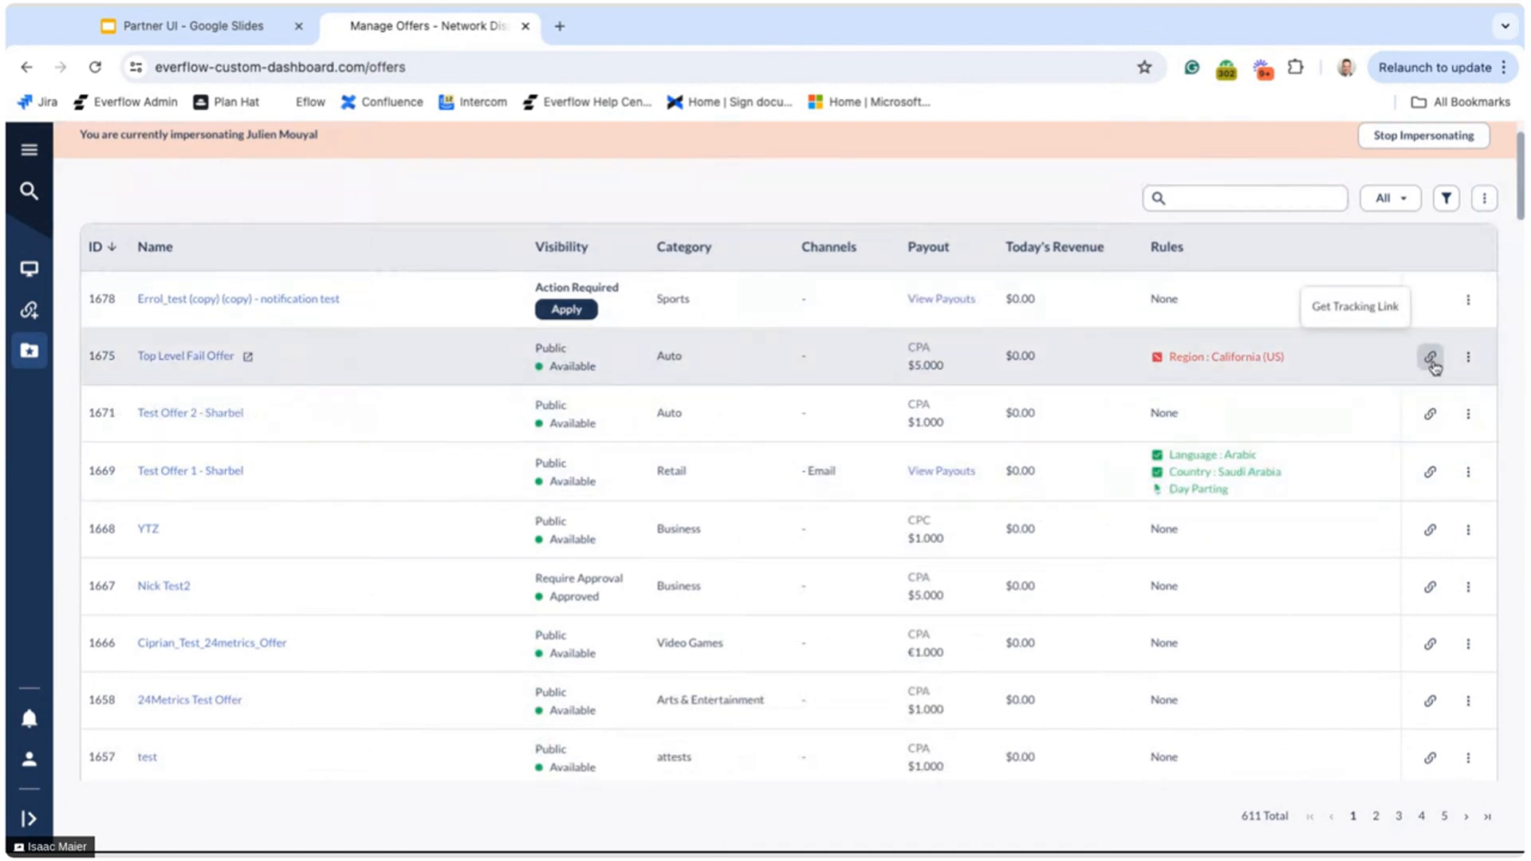
left_click(1431, 360)
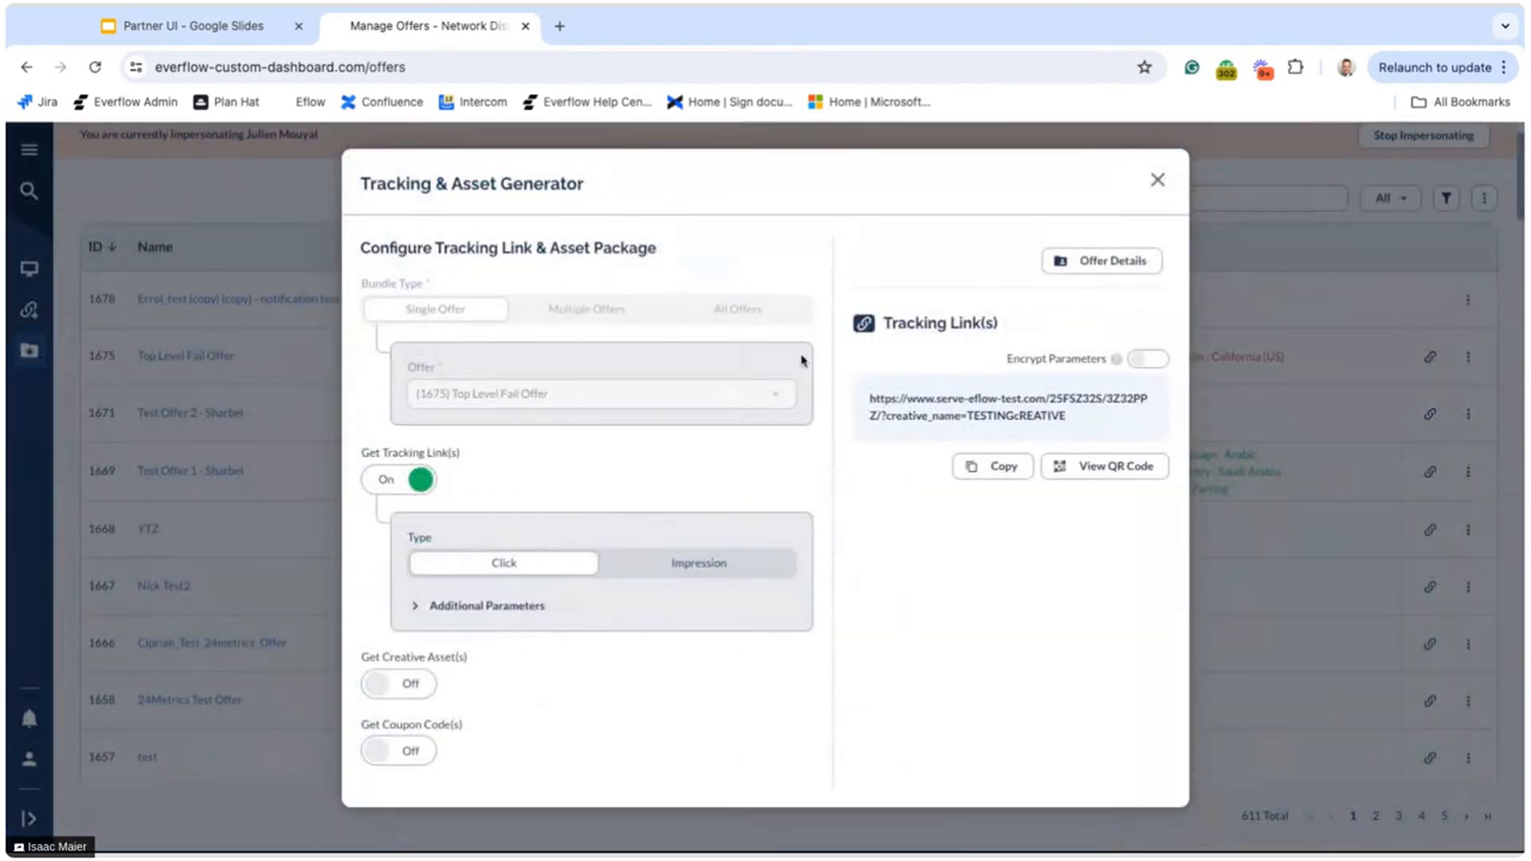
left_click(1157, 180)
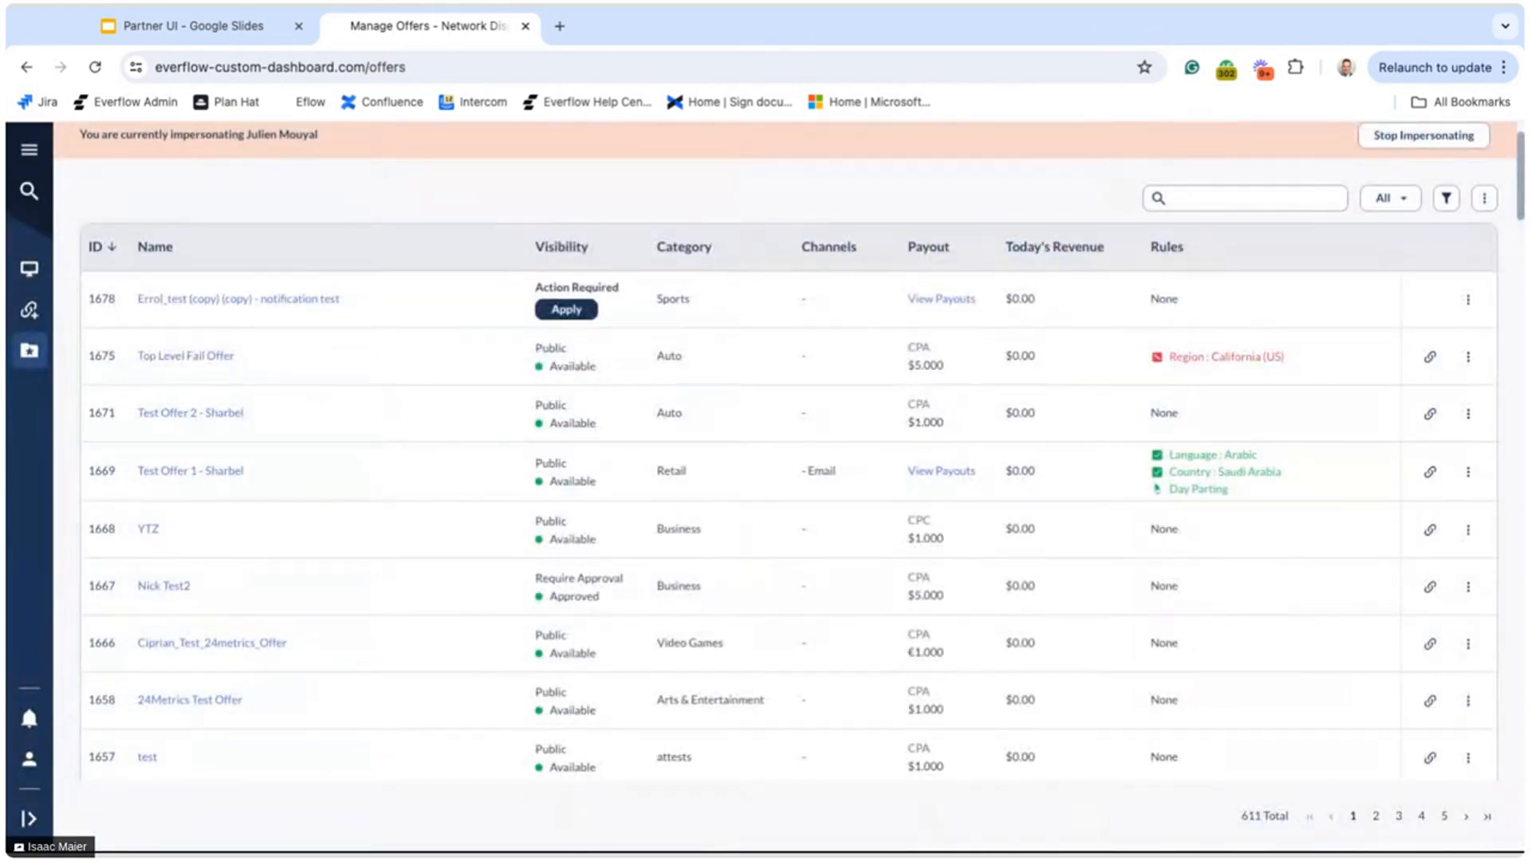
- Open the details of offer 1671 and examine its general, caps, stats, payout, targeting, creatives and URLs sections
left_click(207, 416)
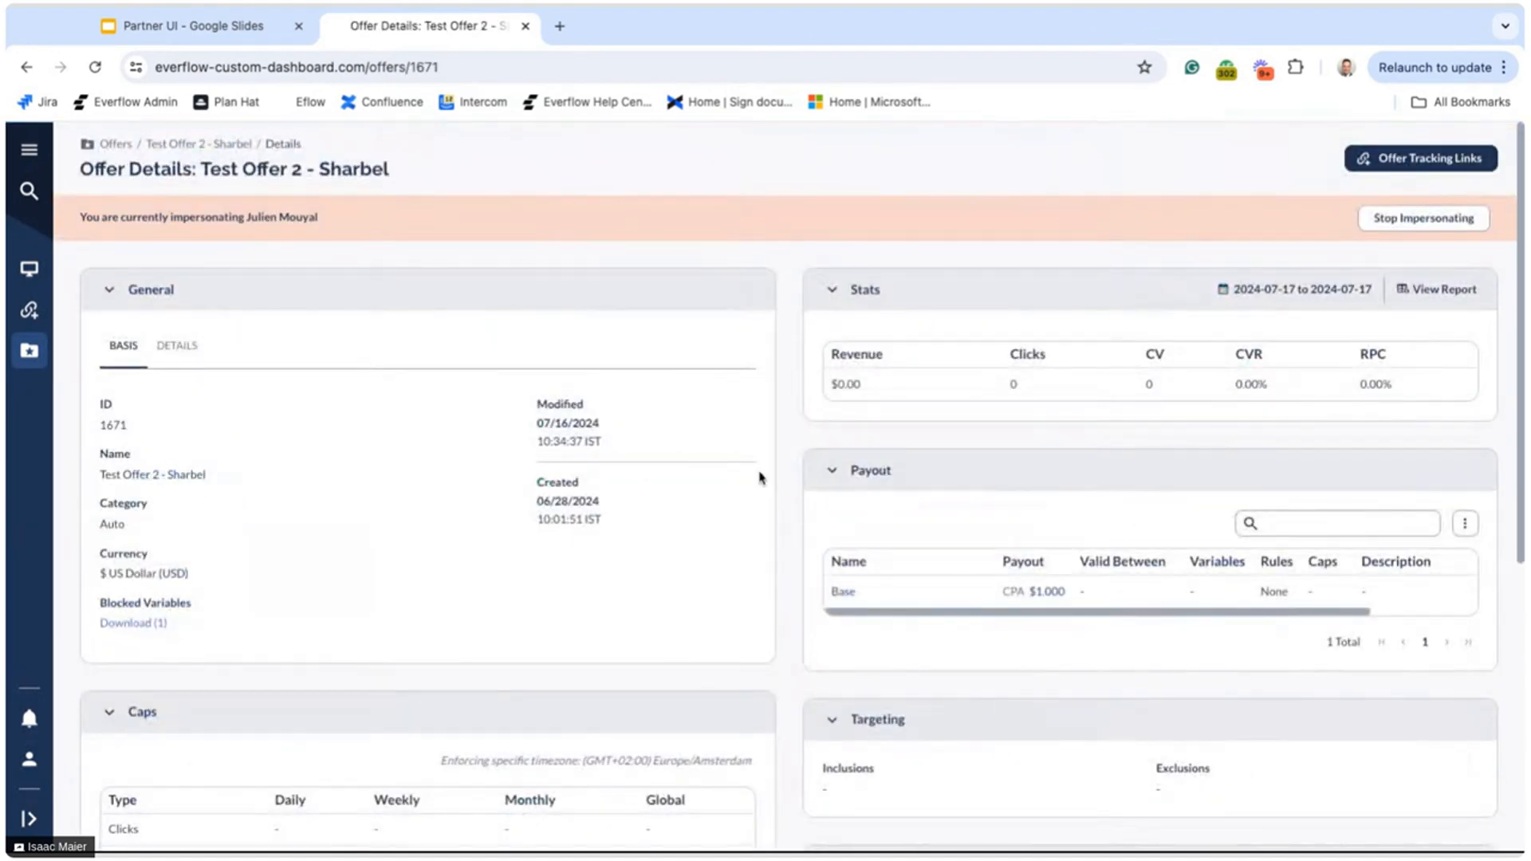
scroll(759, 476, "down", 5)
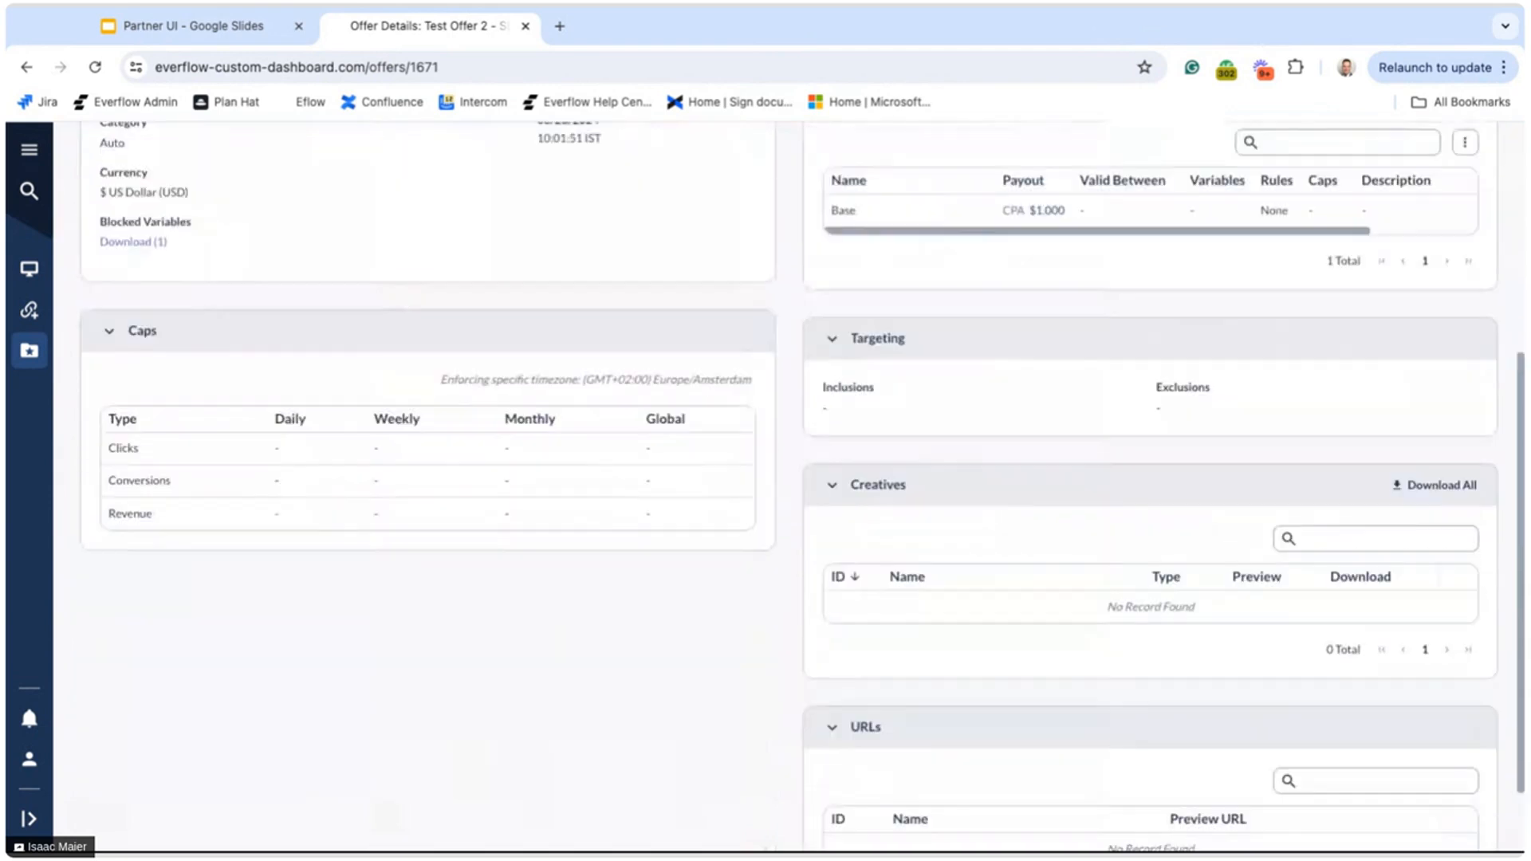
scroll(647, 482, "up", 5)
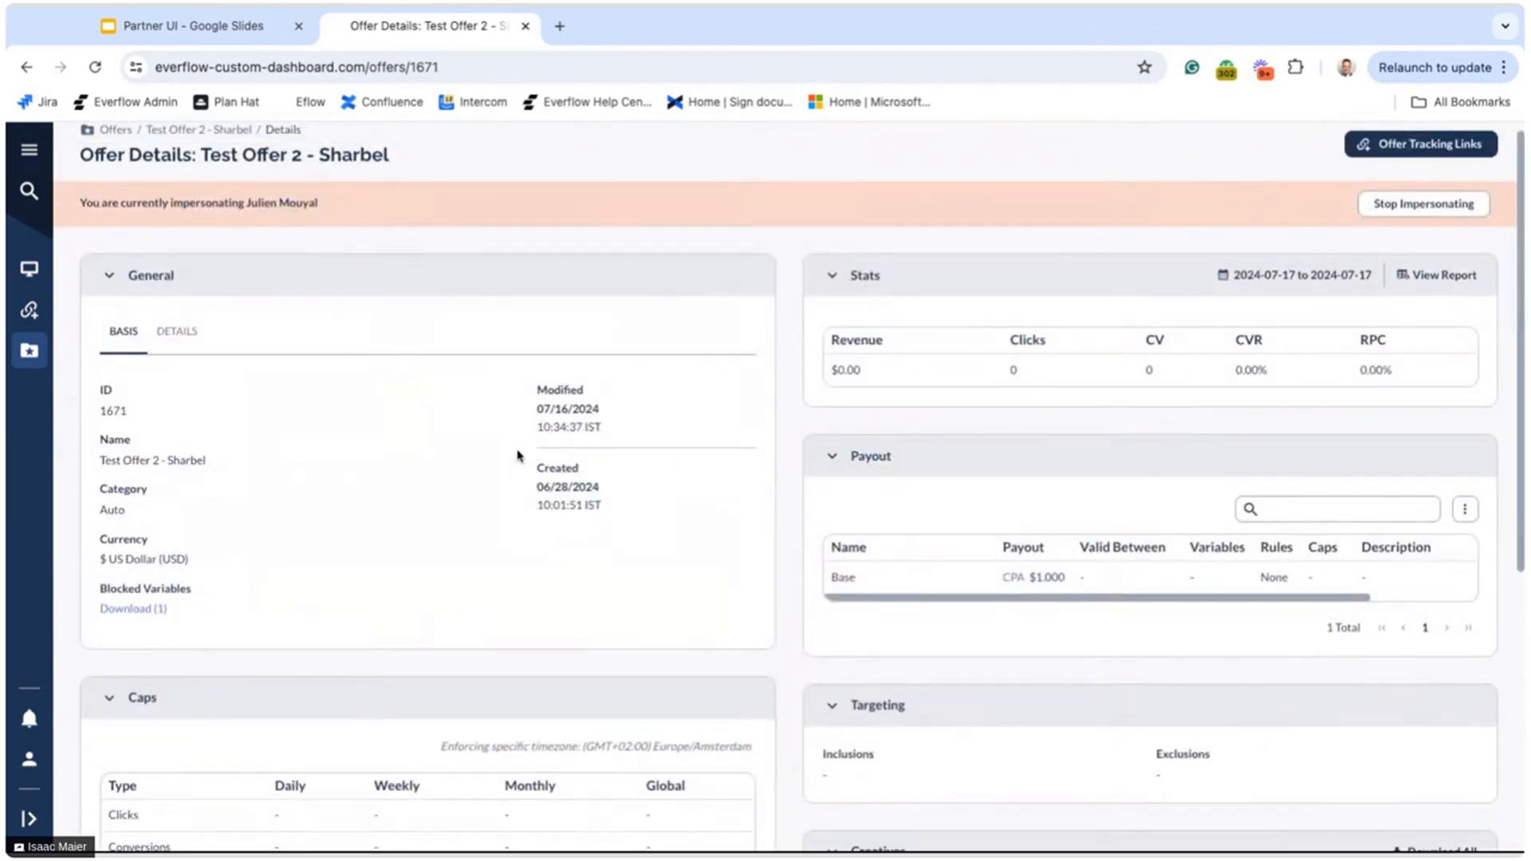
scroll(394, 629, "down", 1)
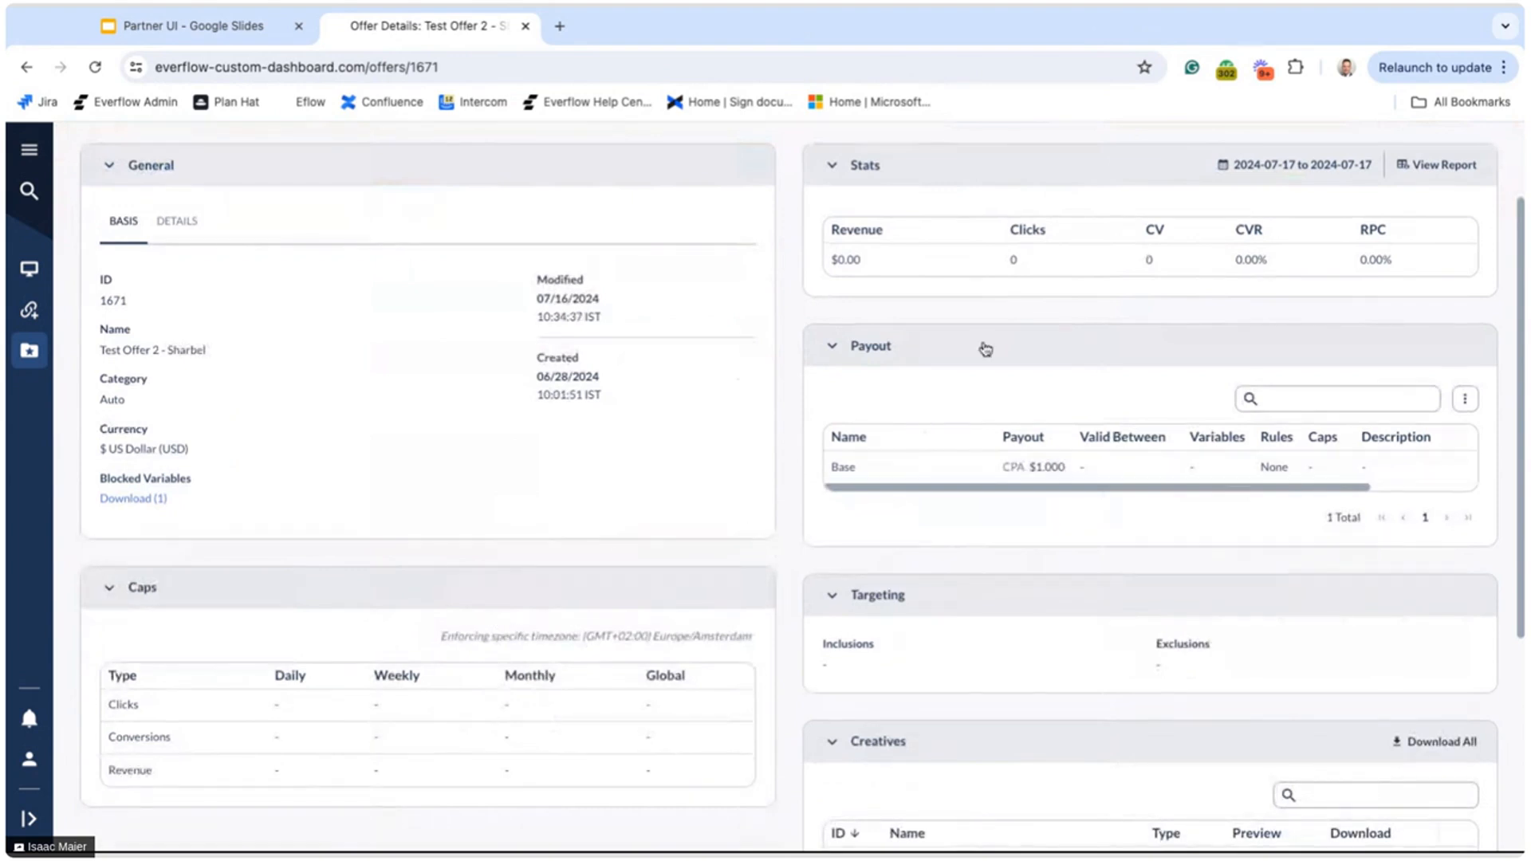
scroll(996, 331, "up", 1)
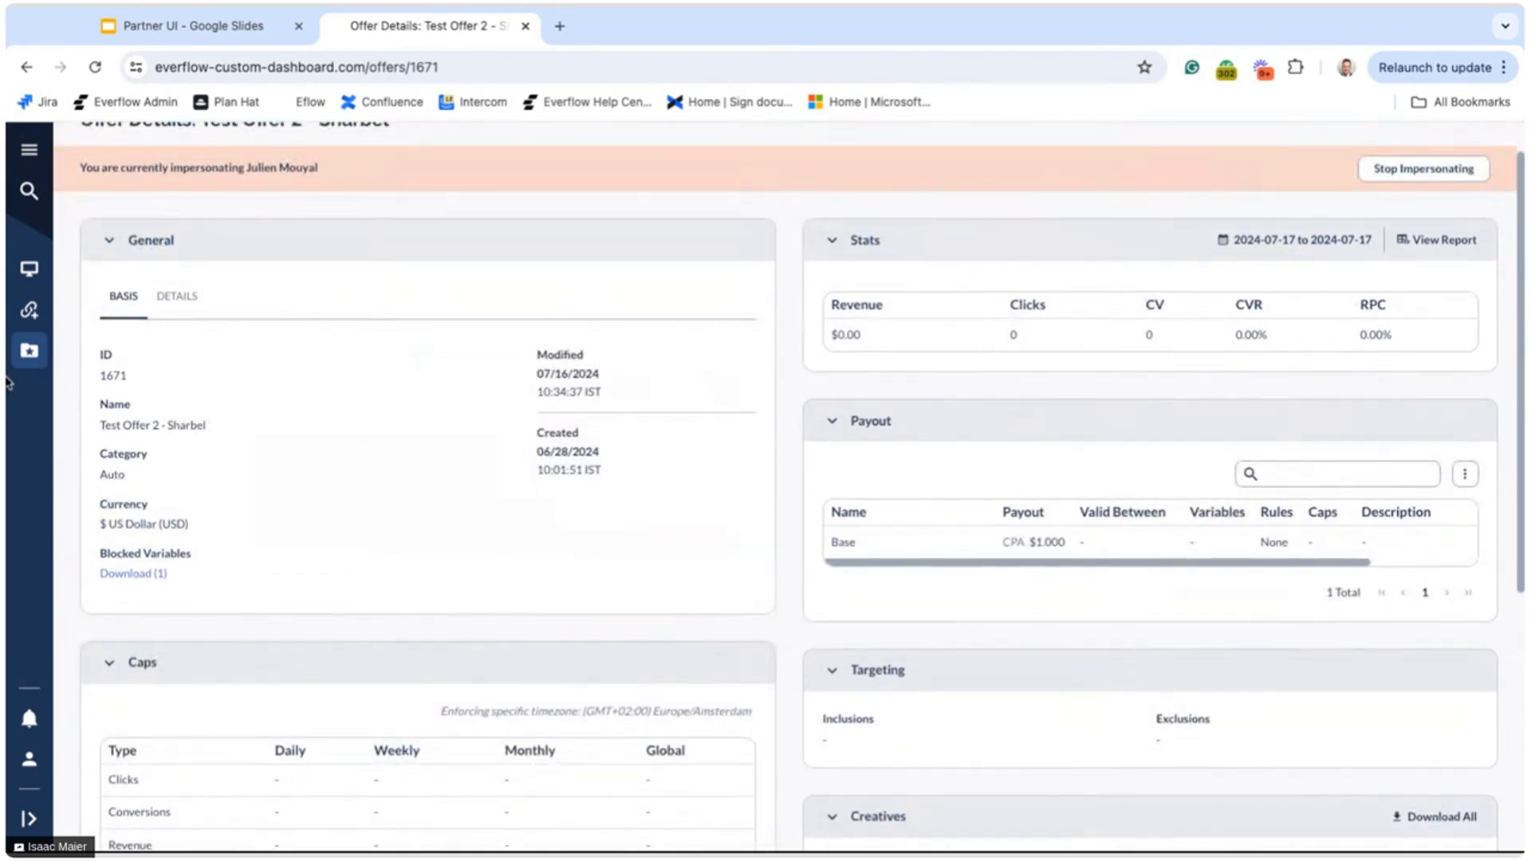
scroll(290, 447, "up", 1)
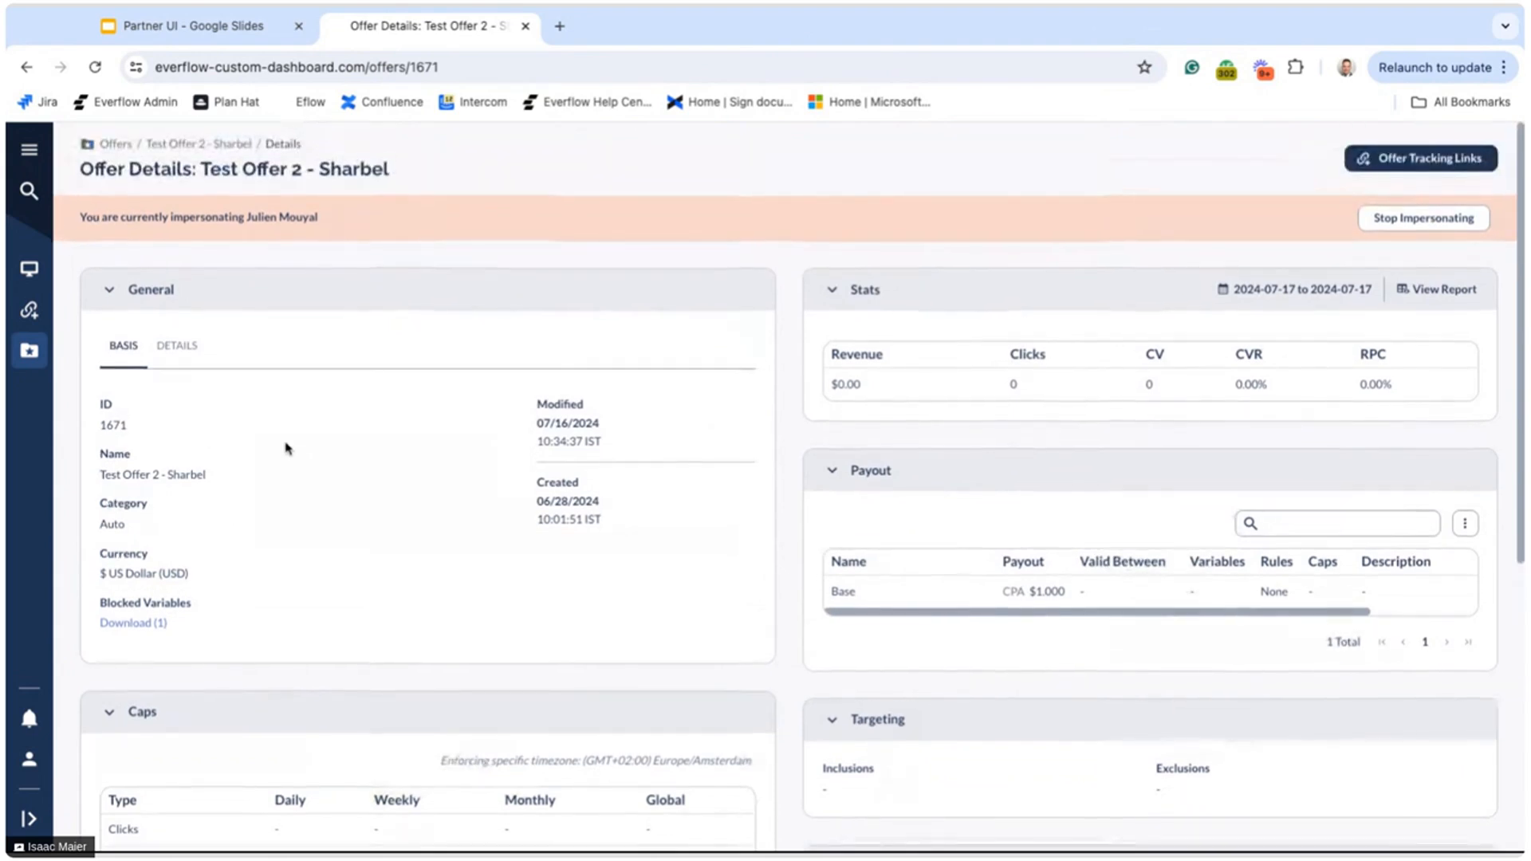
- Go to the Manage Coupon Codes page, read the description of the test coupon code, and close it
left_click(36, 156)
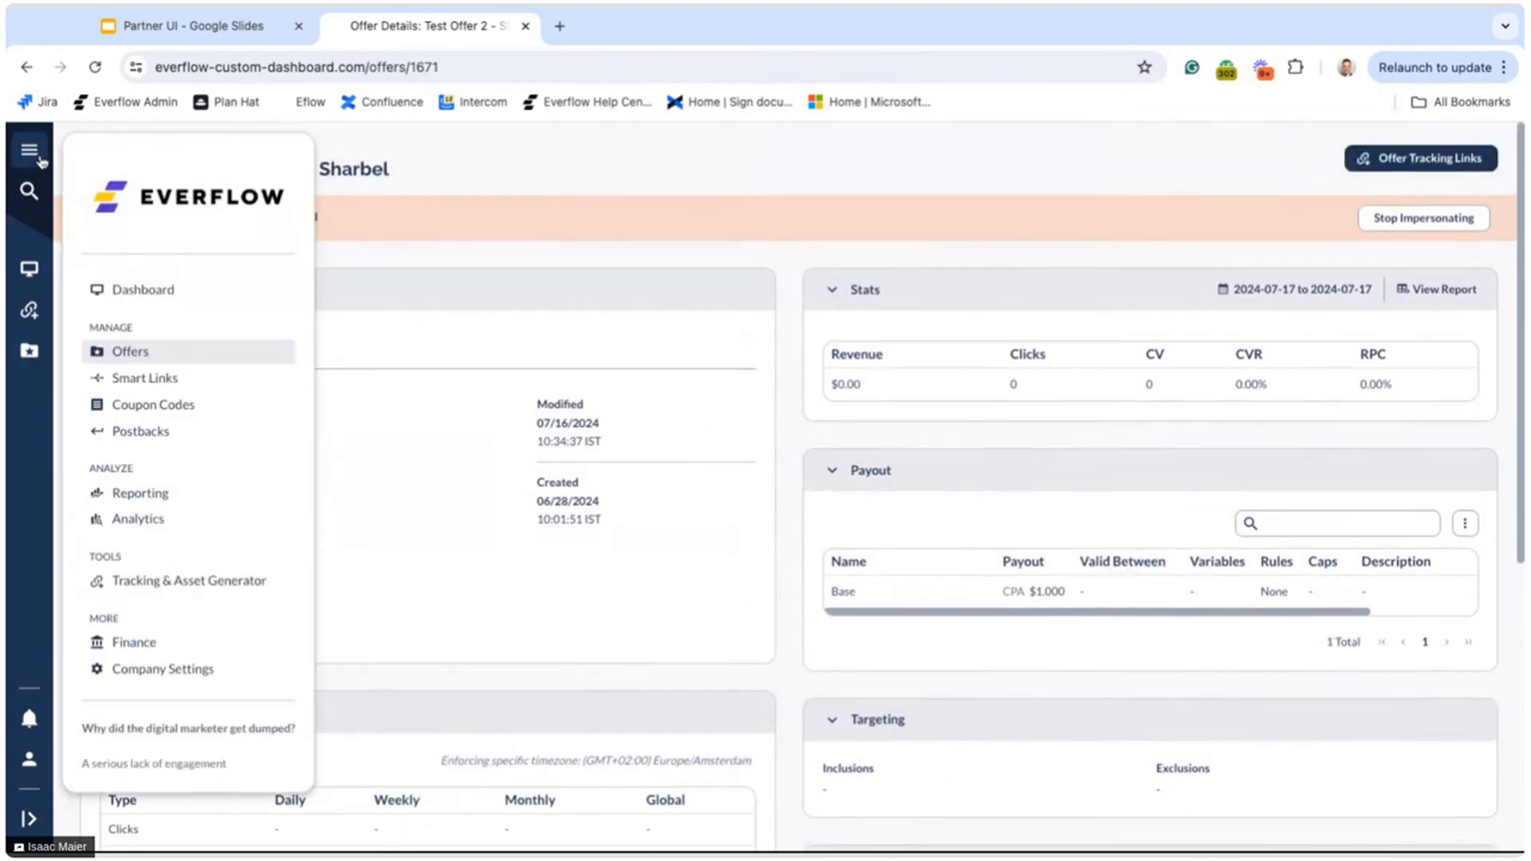
left_click(170, 404)
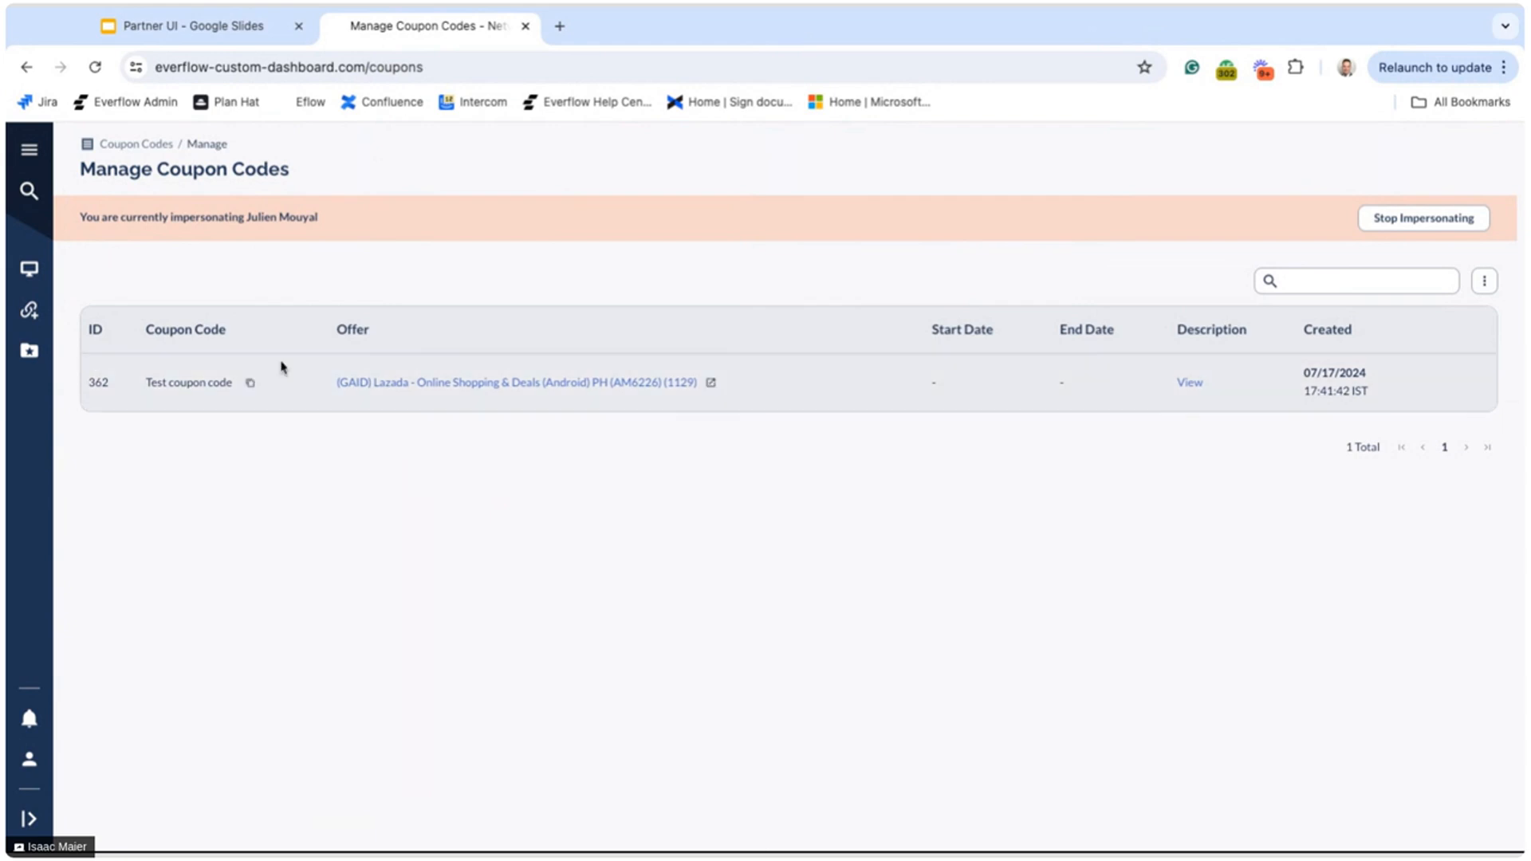
left_click(28, 154)
left_click(1188, 384)
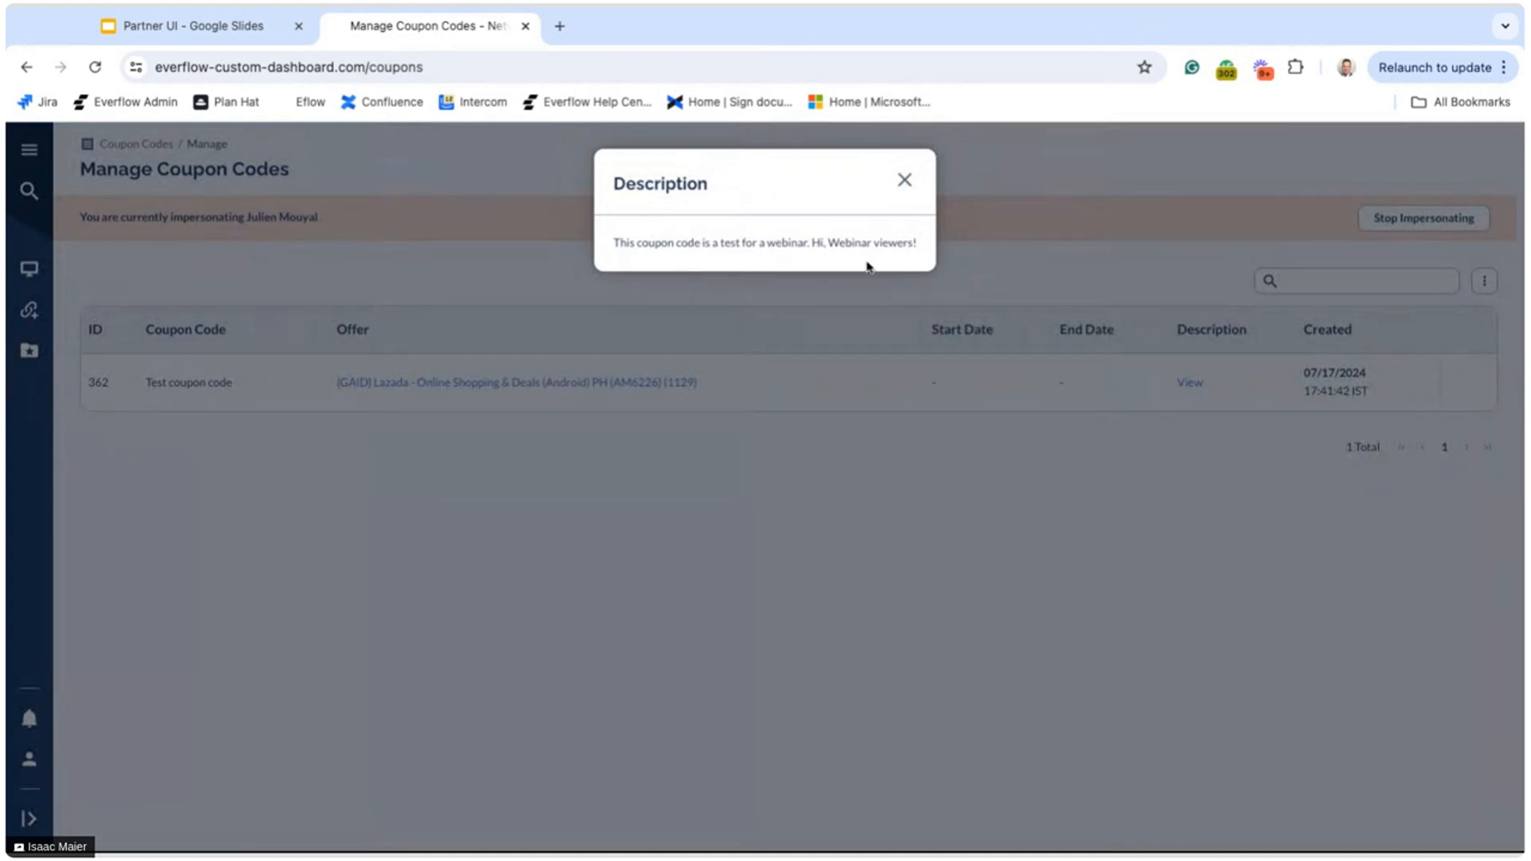
left_click(904, 182)
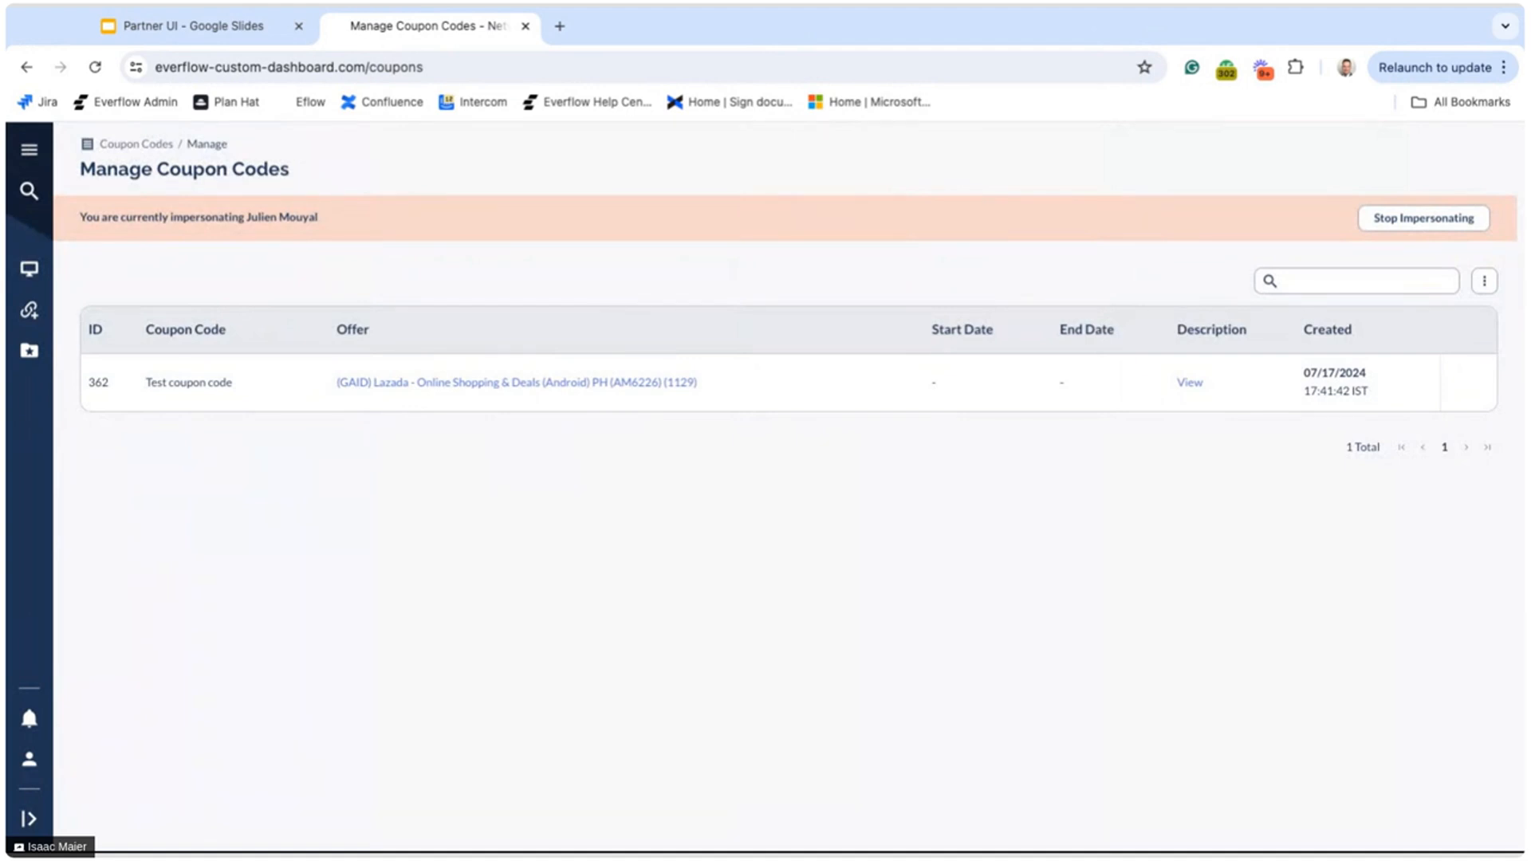
- Go to the Manage Smart Links page and review the details and included offers of the Dodgers smart link
left_click(28, 149)
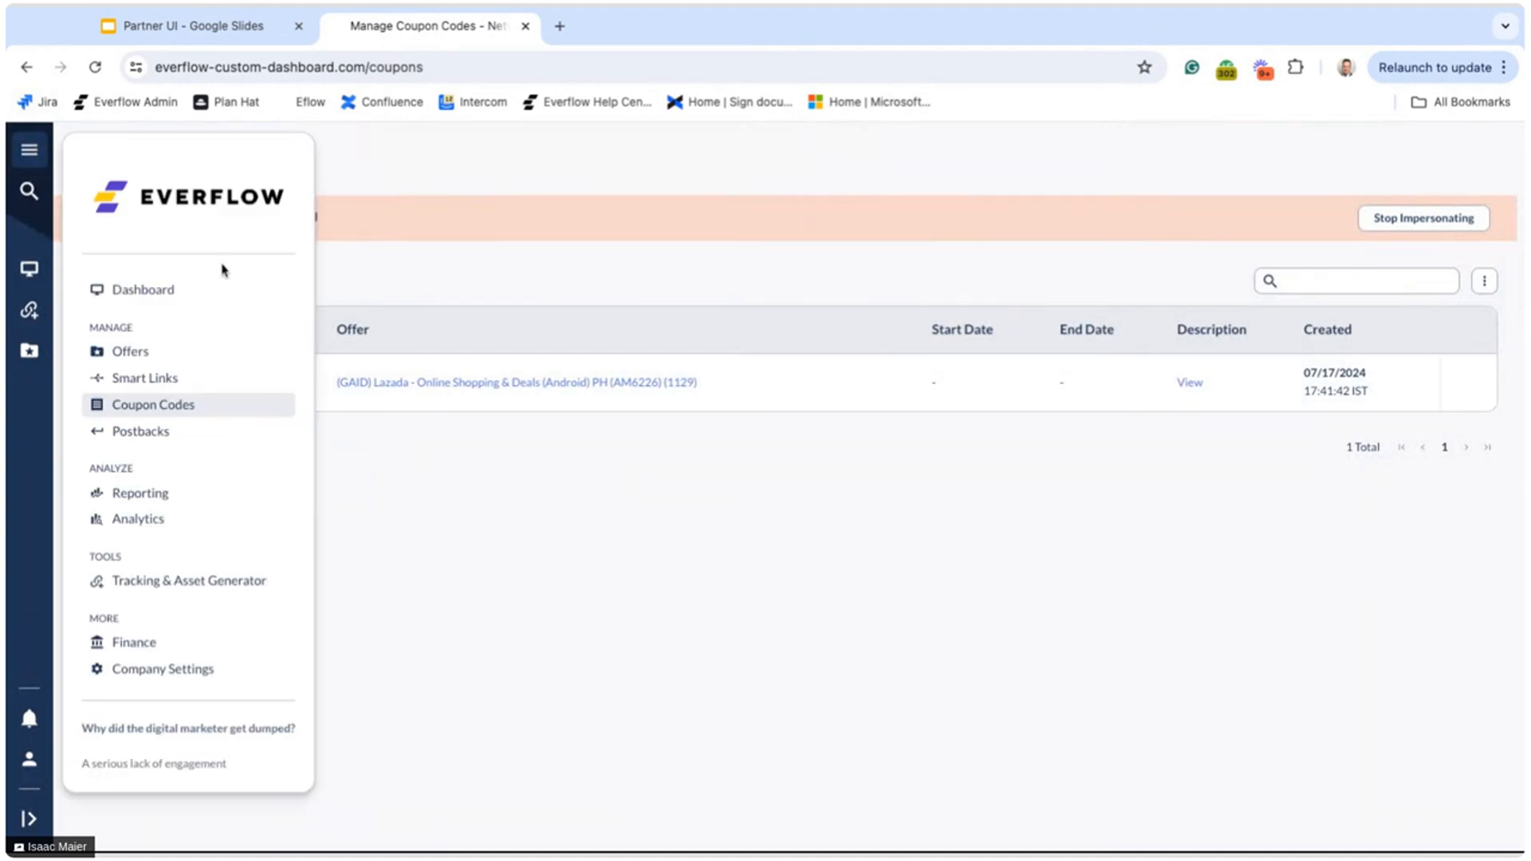
left_click(152, 380)
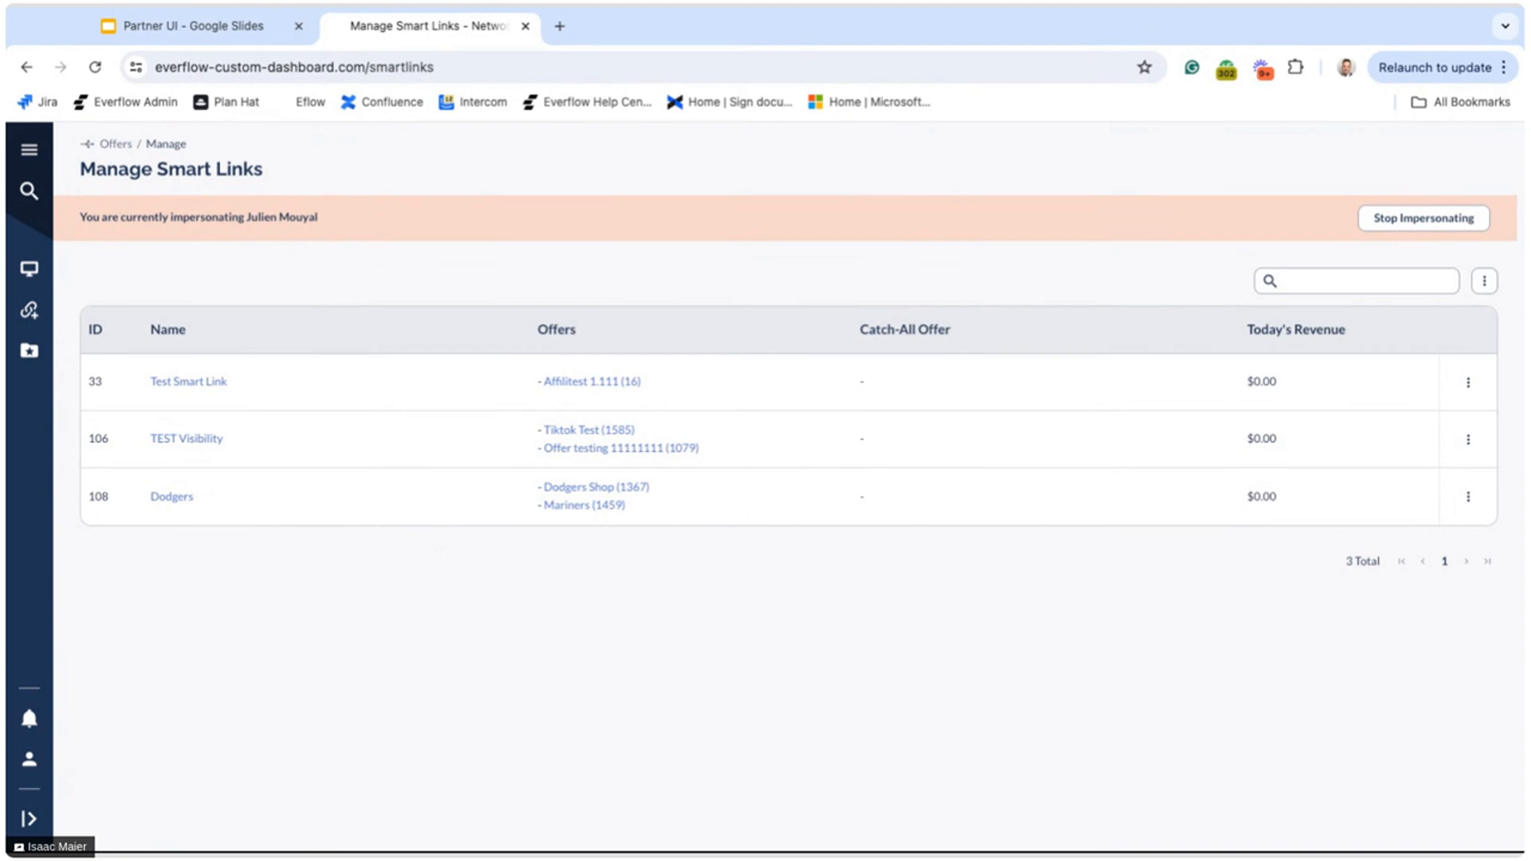
left_click(176, 498)
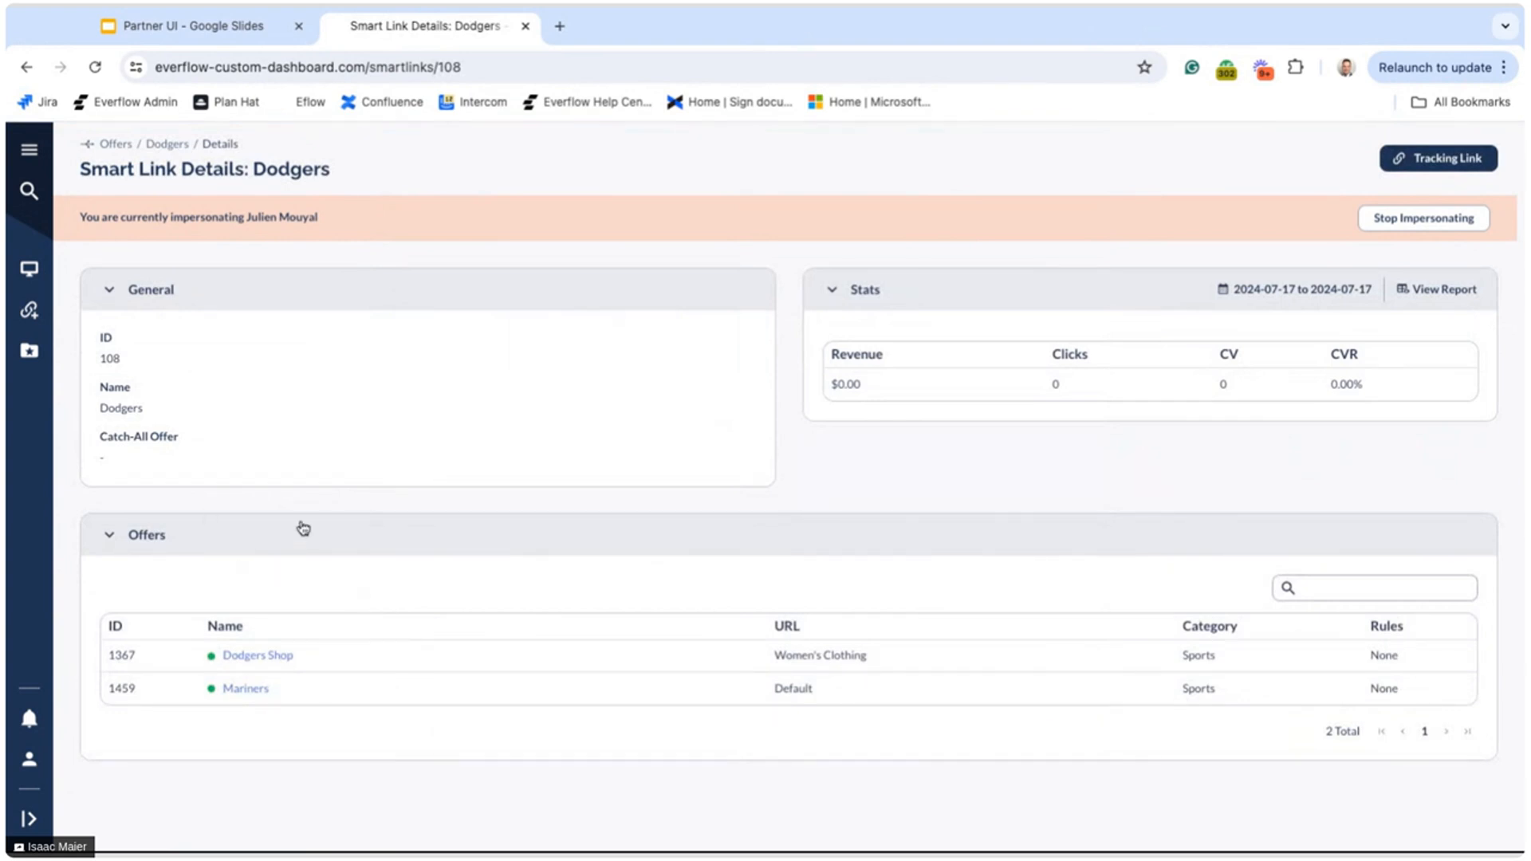
scroll(303, 528, "down", 1)
scroll(303, 528, "up", 1)
scroll(316, 533, "down", 1)
- Open the tracking link generator for the Dodgers smart link, copy its link to the clipboard, and close the generator
left_click(1430, 168)
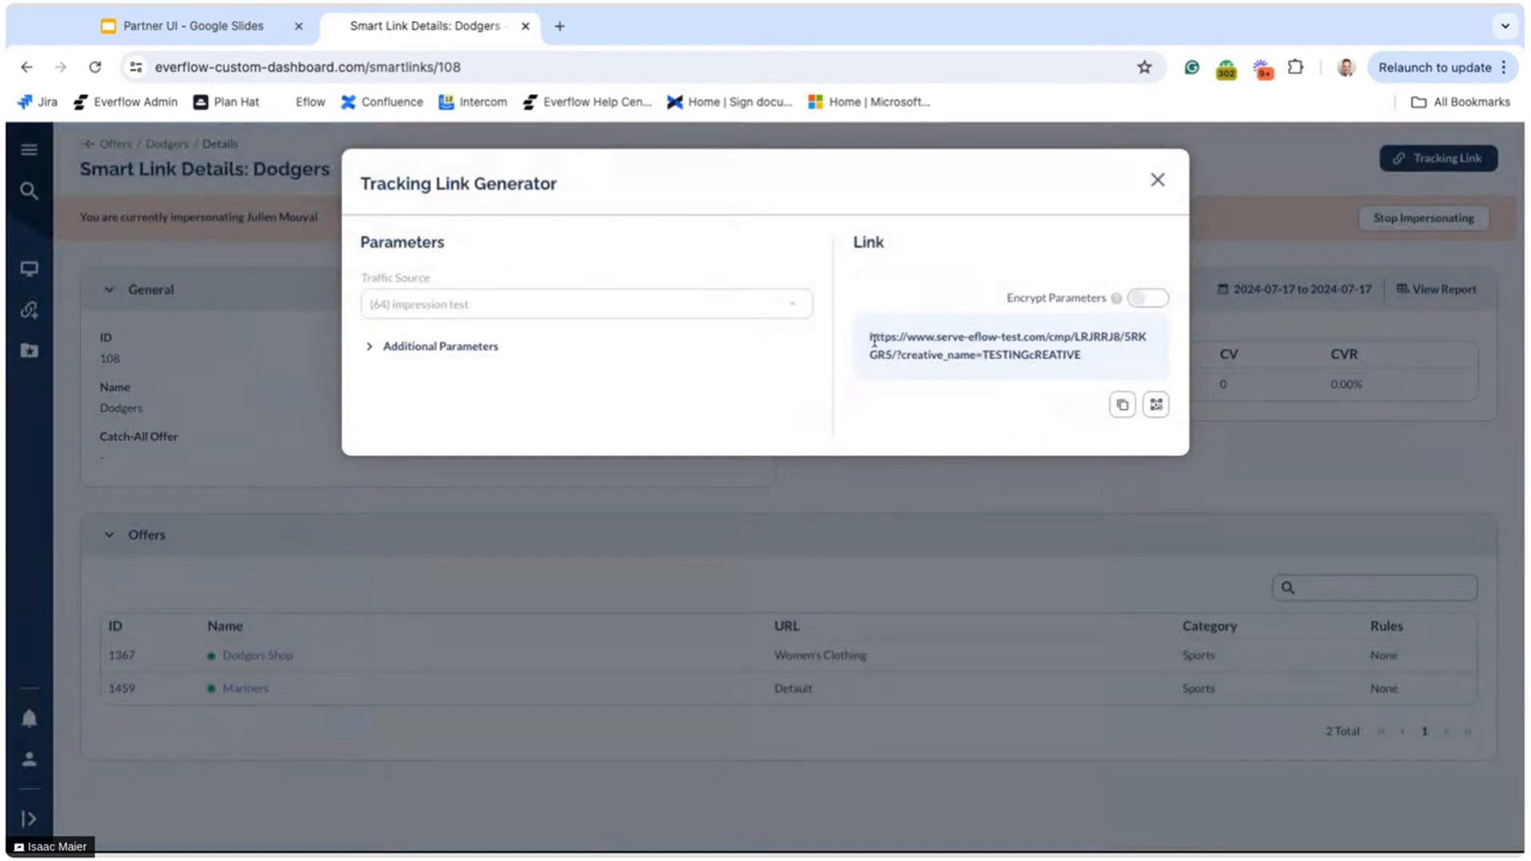
left_click(1119, 407)
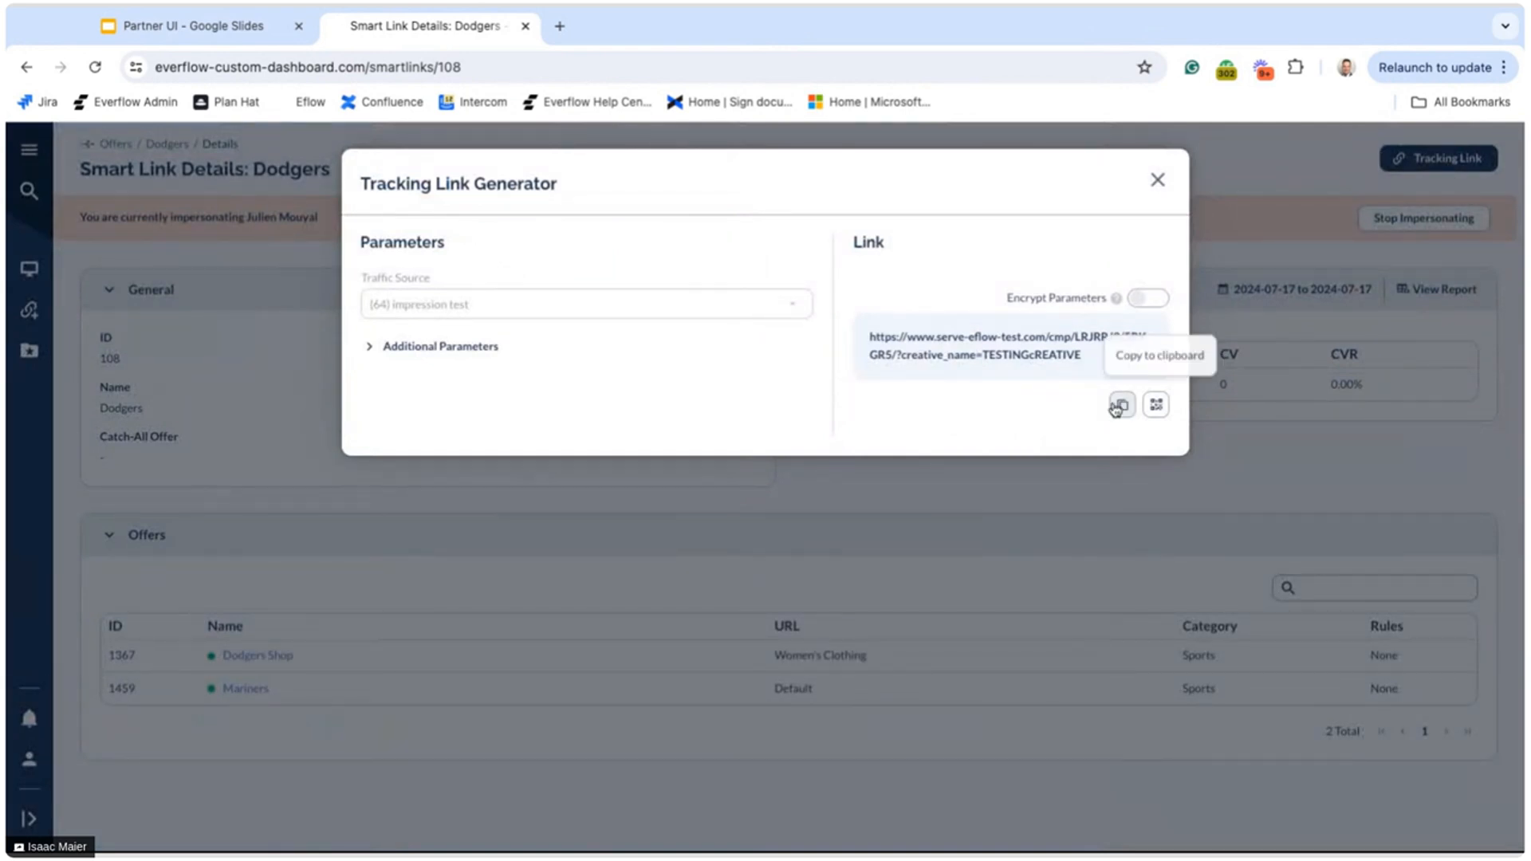
left_click(1157, 182)
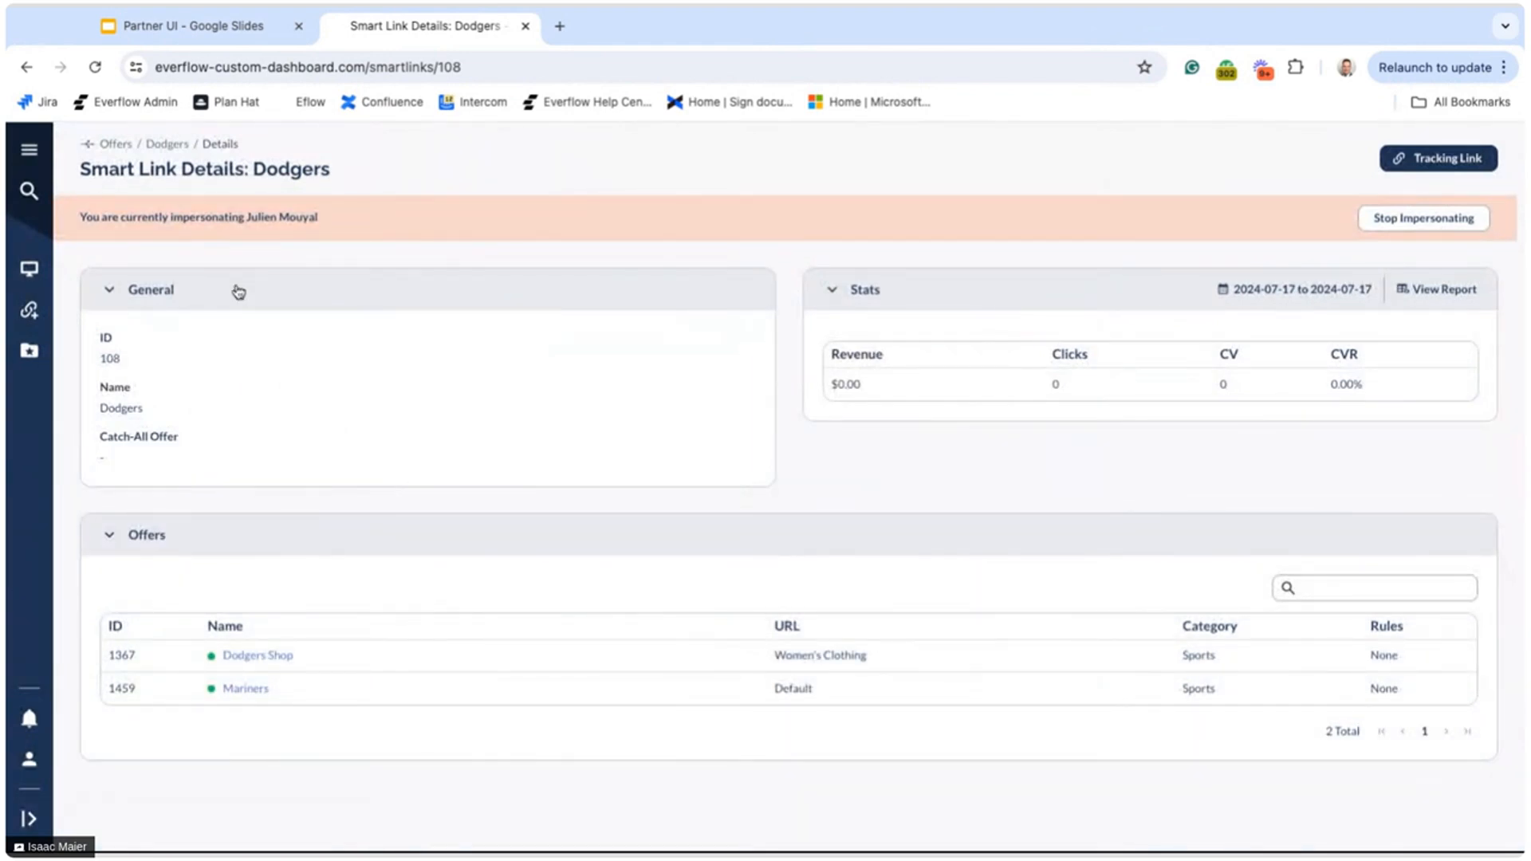
- Go to the Manage Postbacks page and open the form for adding a conversion postback
left_click(28, 152)
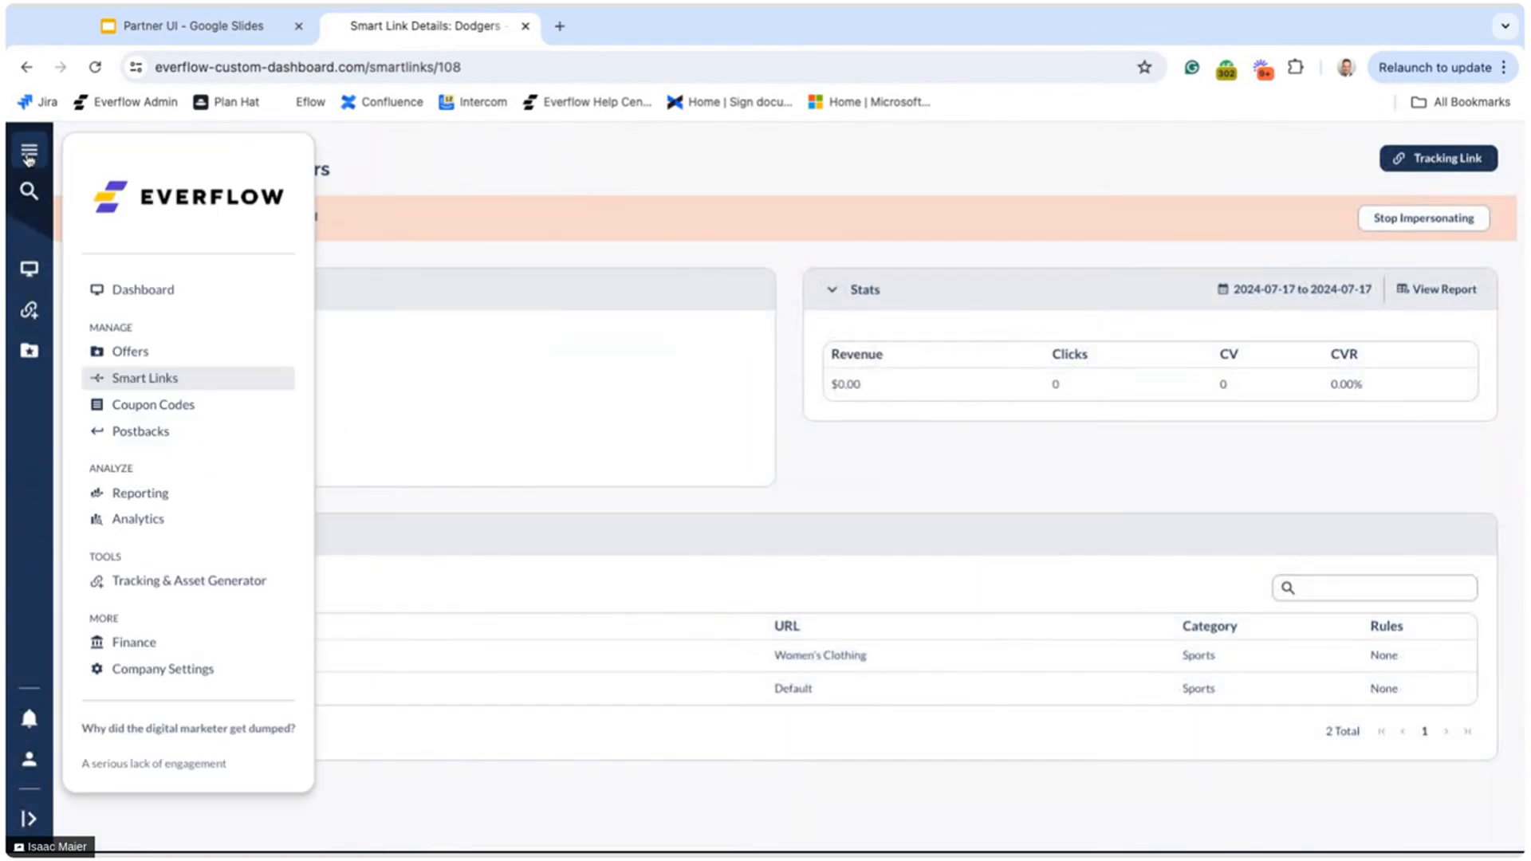
left_click(151, 432)
left_click(29, 149)
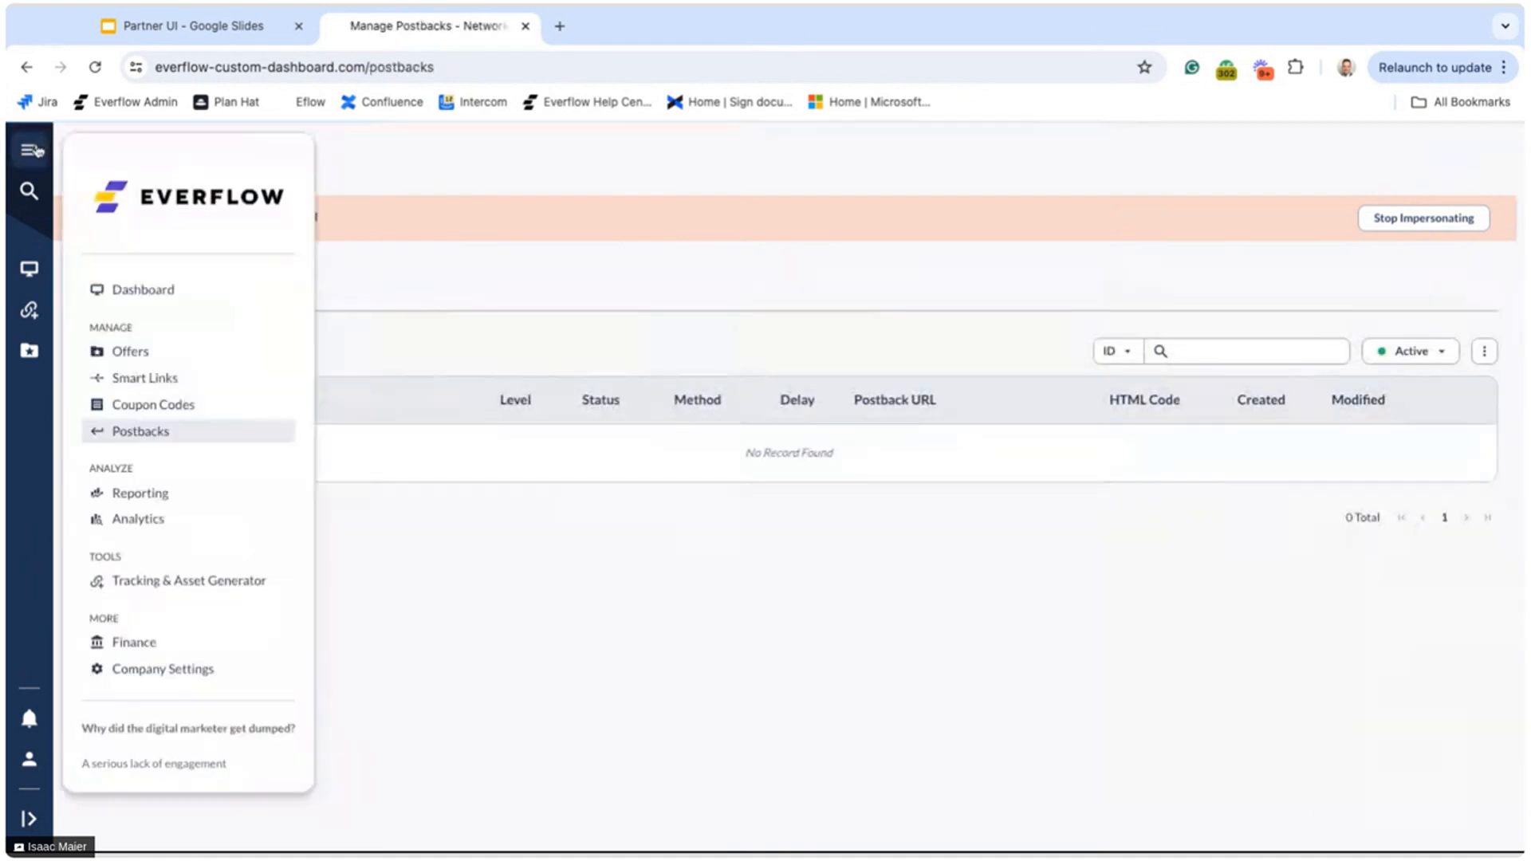
left_click(369, 269)
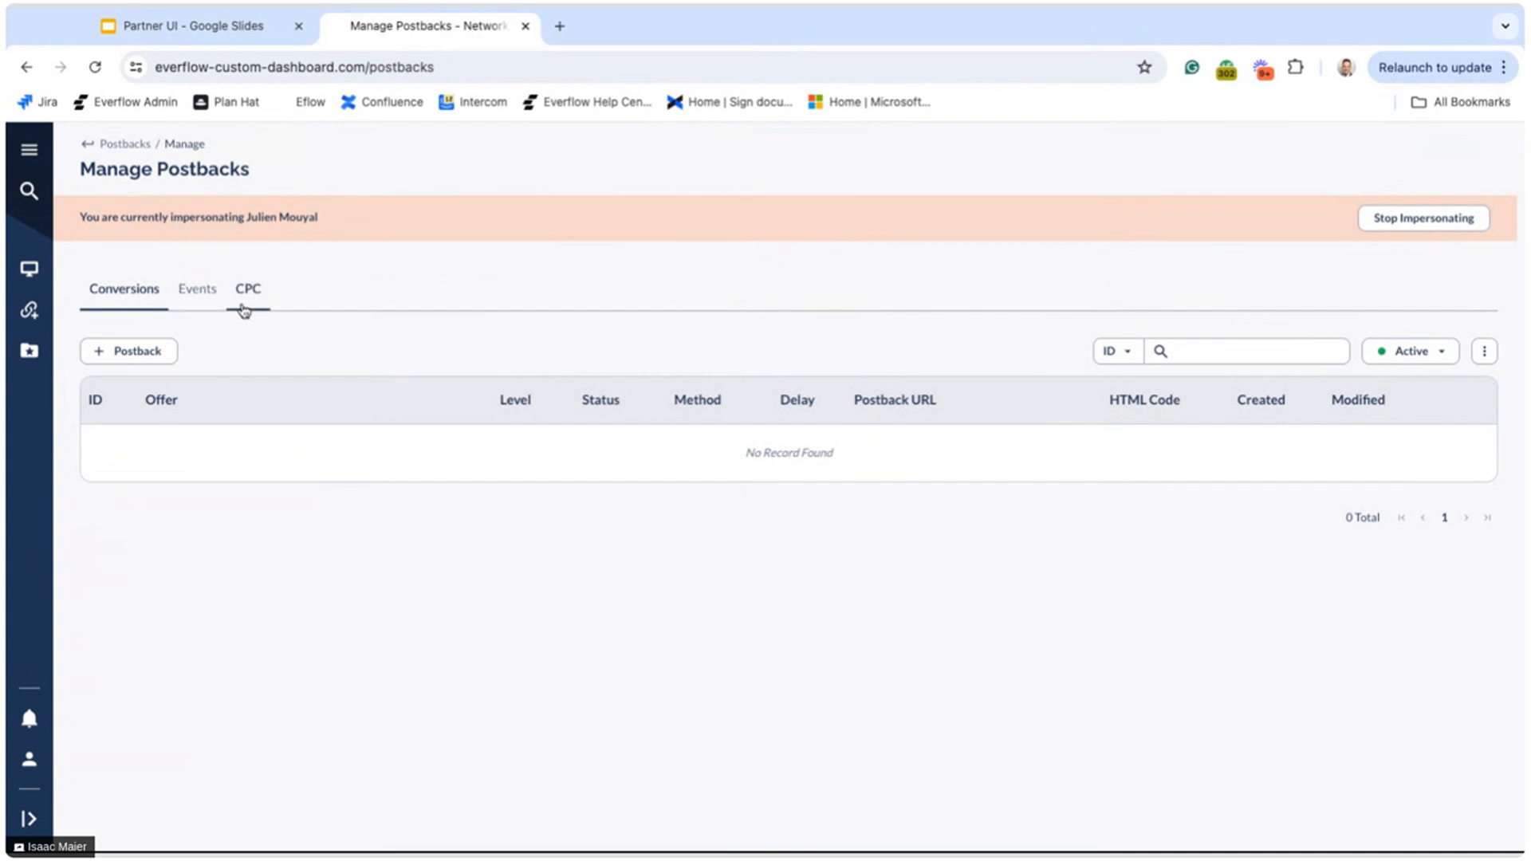
left_click(139, 351)
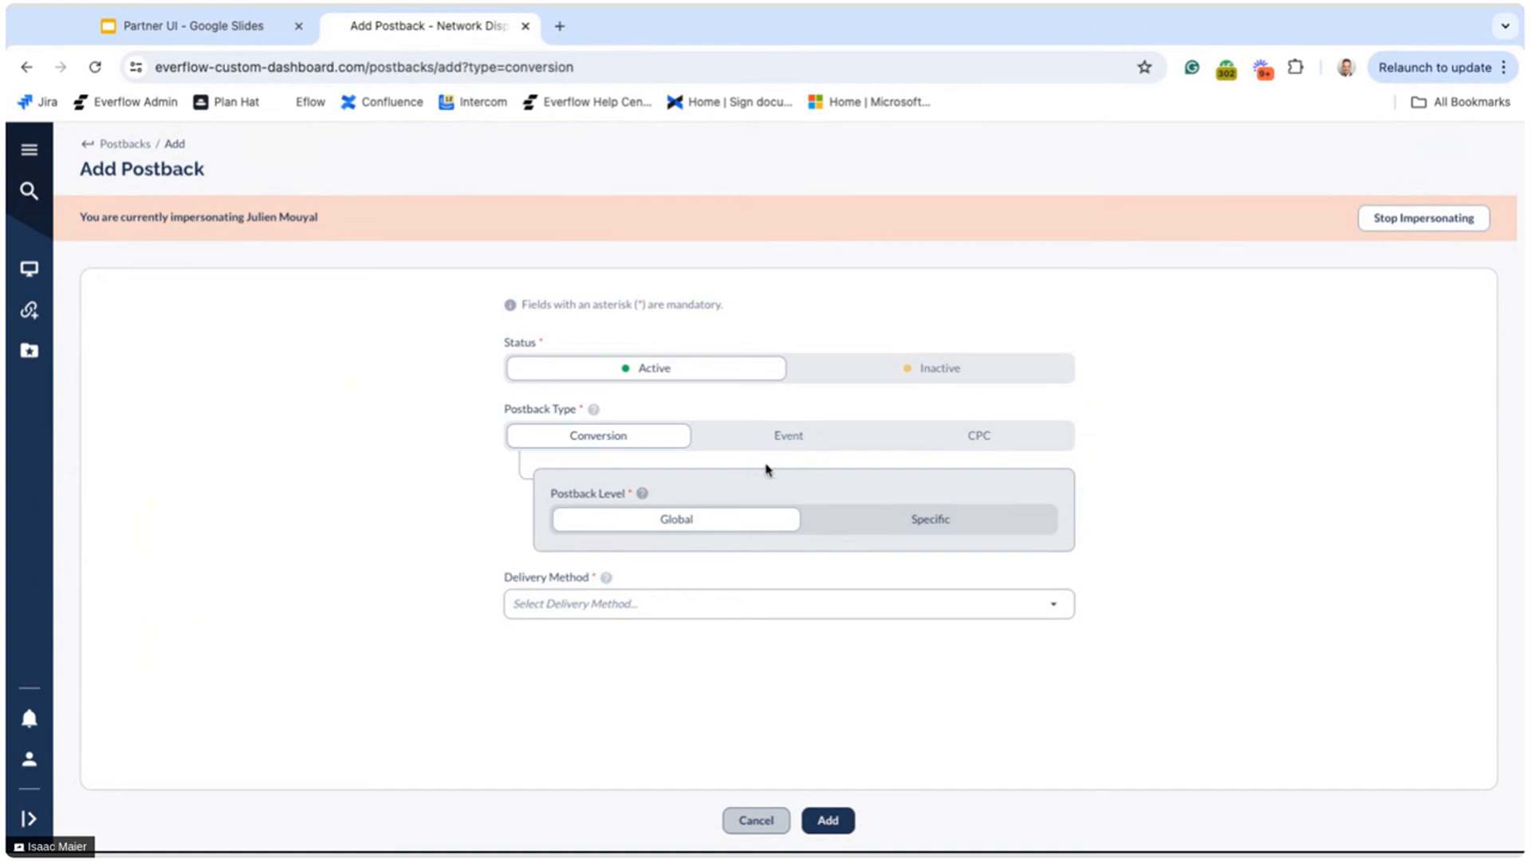
- Compare the Global and Specific postback levels in the Add Postback form, leaving the level on Specific
left_click(877, 522)
left_click(787, 526)
left_click(847, 525)
left_click(771, 530)
left_click(882, 527)
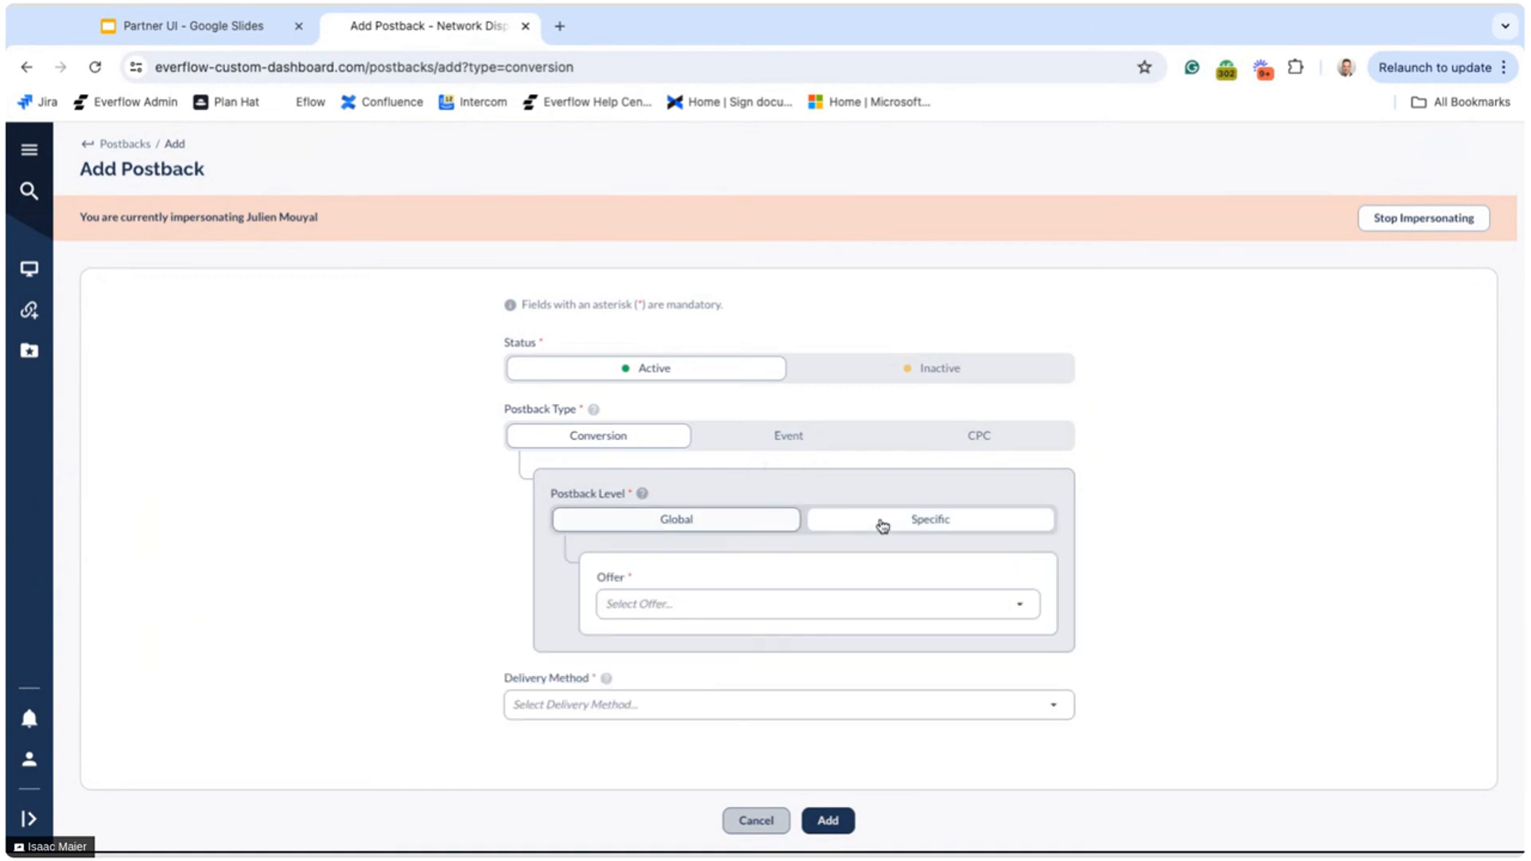
left_click(754, 532)
left_click(857, 529)
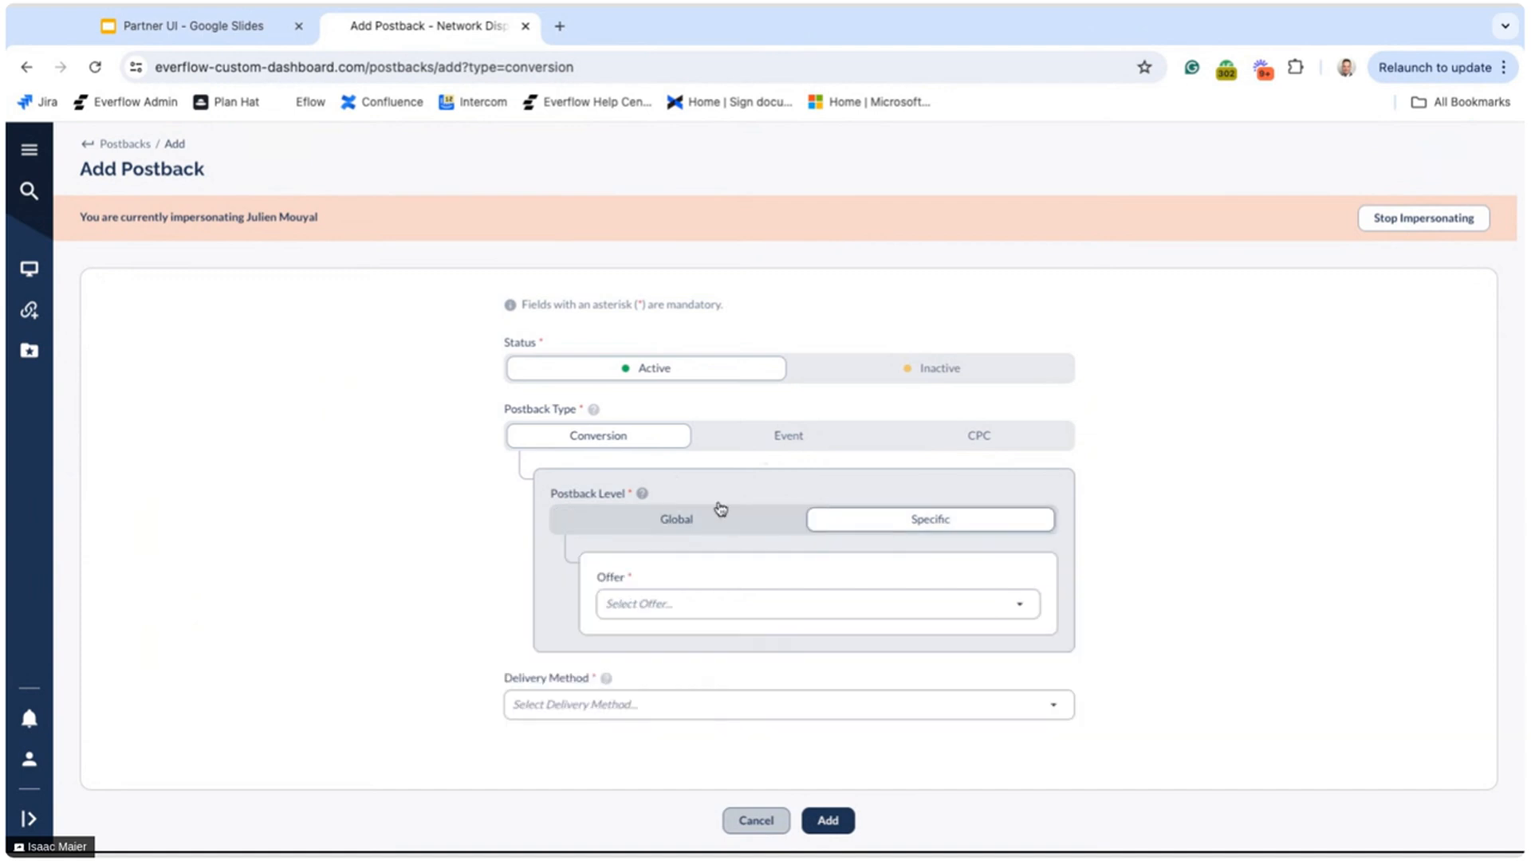
- Compare the Conversion, Event and CPC postback types in the form, ending on CPC
left_click(752, 443)
left_click(928, 444)
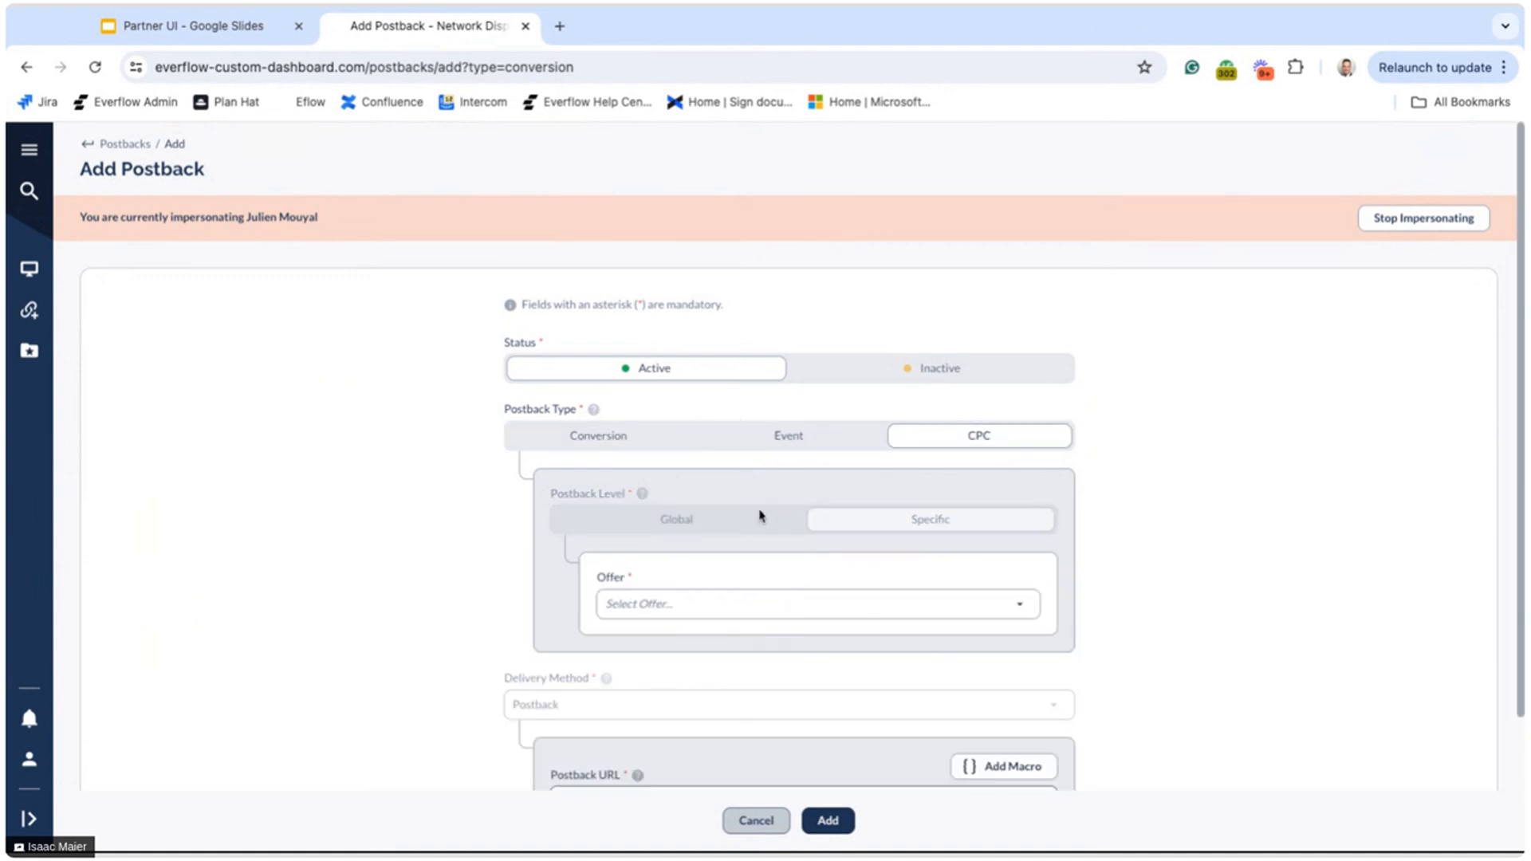
left_click(684, 444)
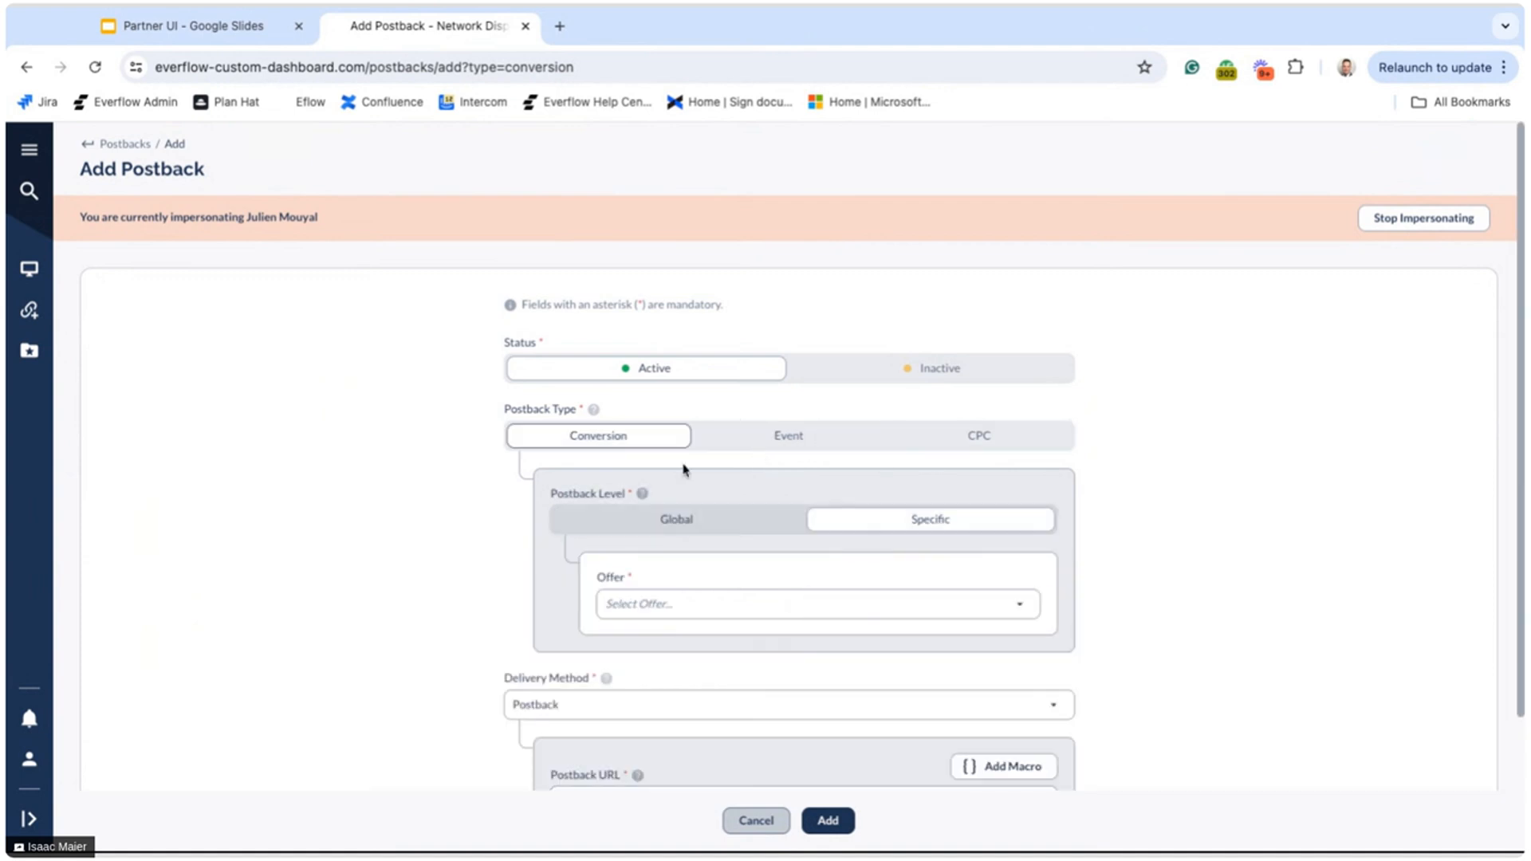
left_click(779, 438)
left_click(965, 443)
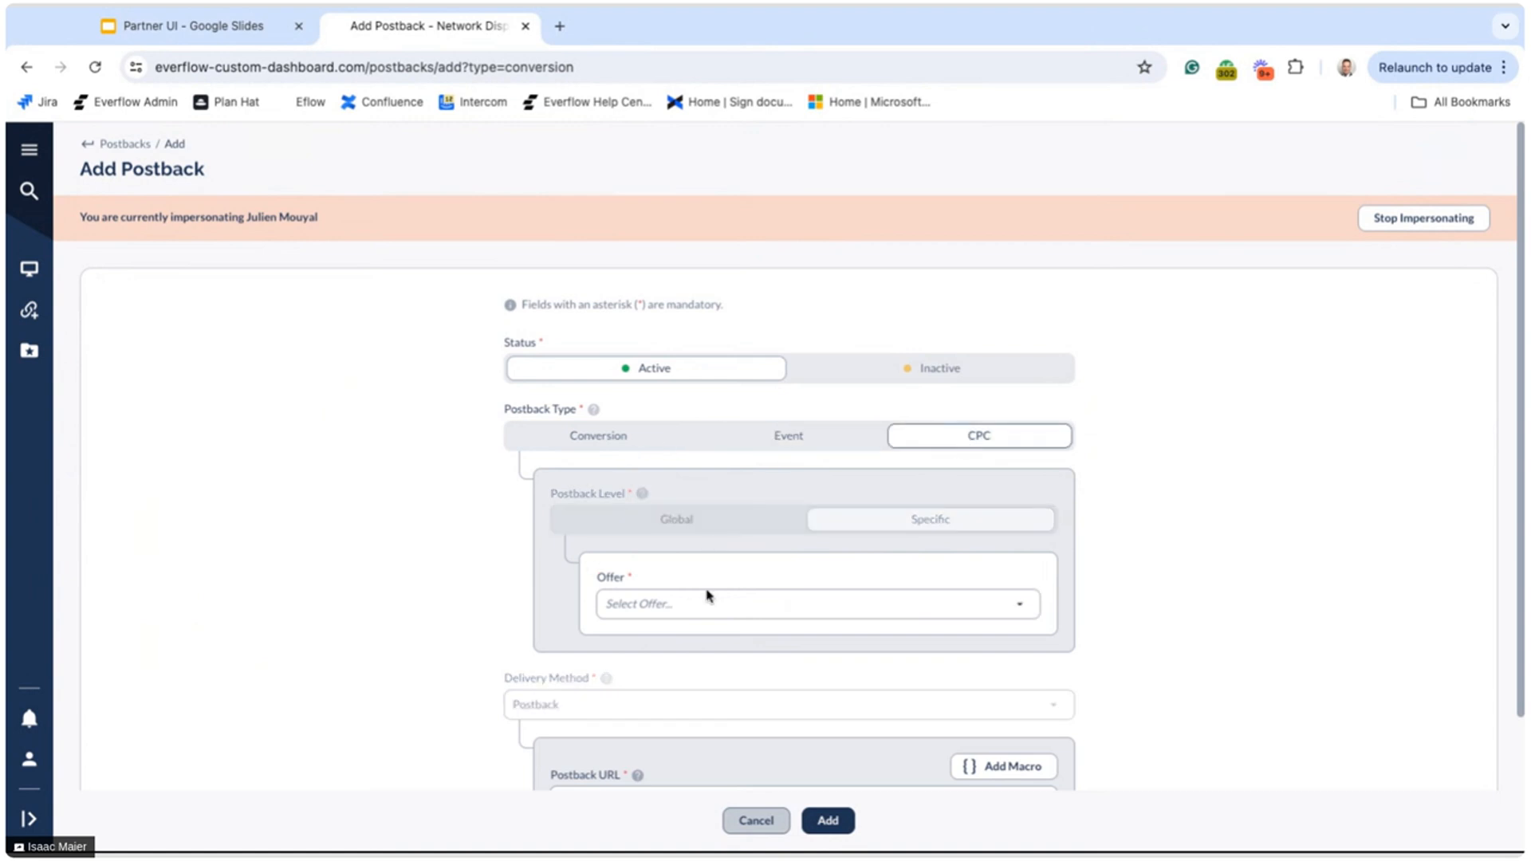
- Review the postback URL field for the CPC type and cancel adding the postback
scroll(691, 665, "down", 2)
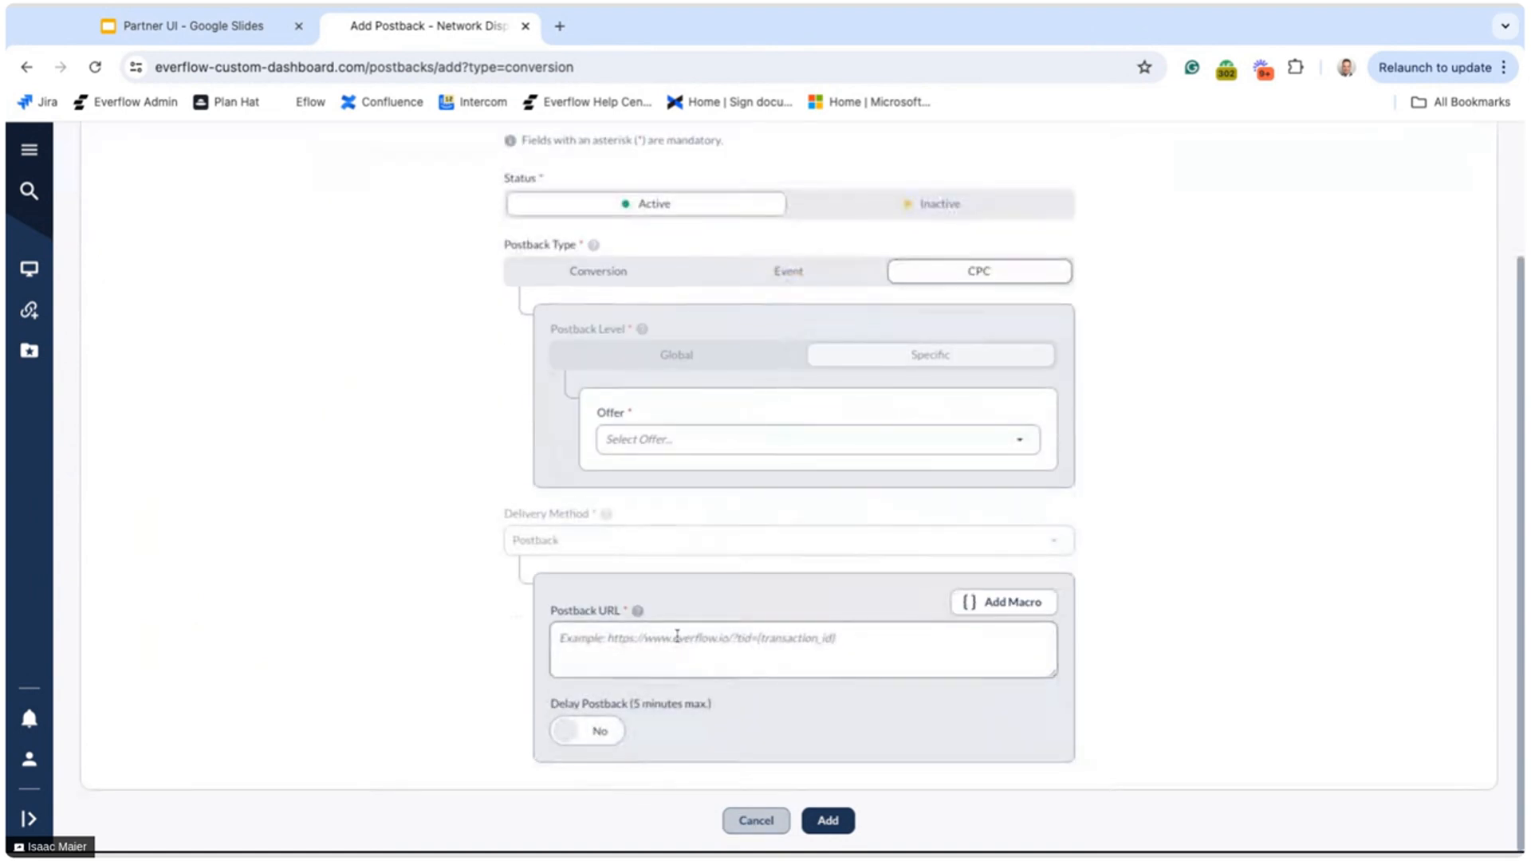
left_click(644, 638)
scroll(676, 540, "up", 2)
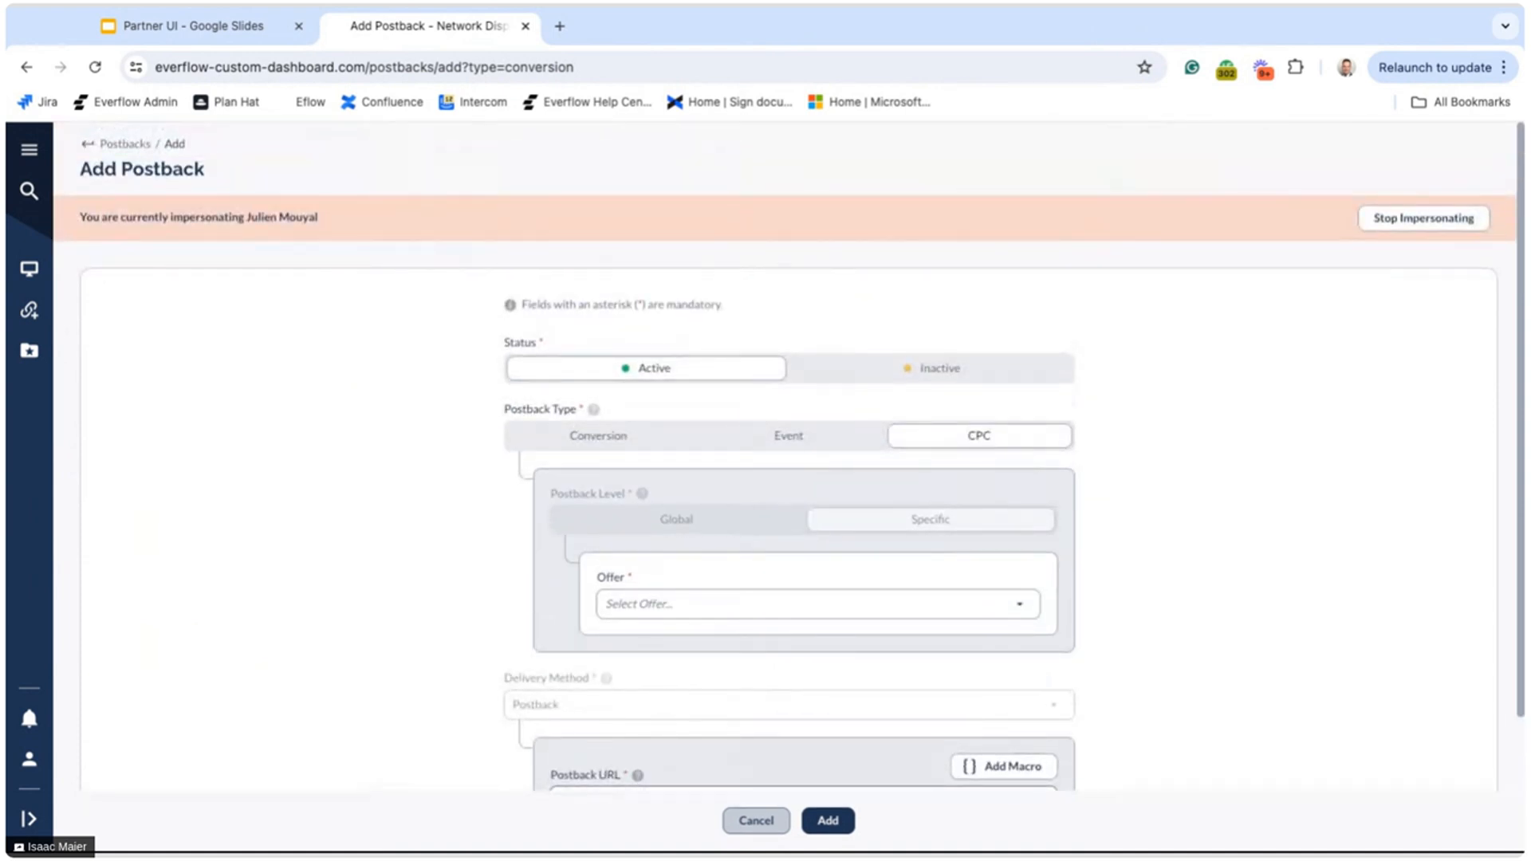
left_click(753, 821)
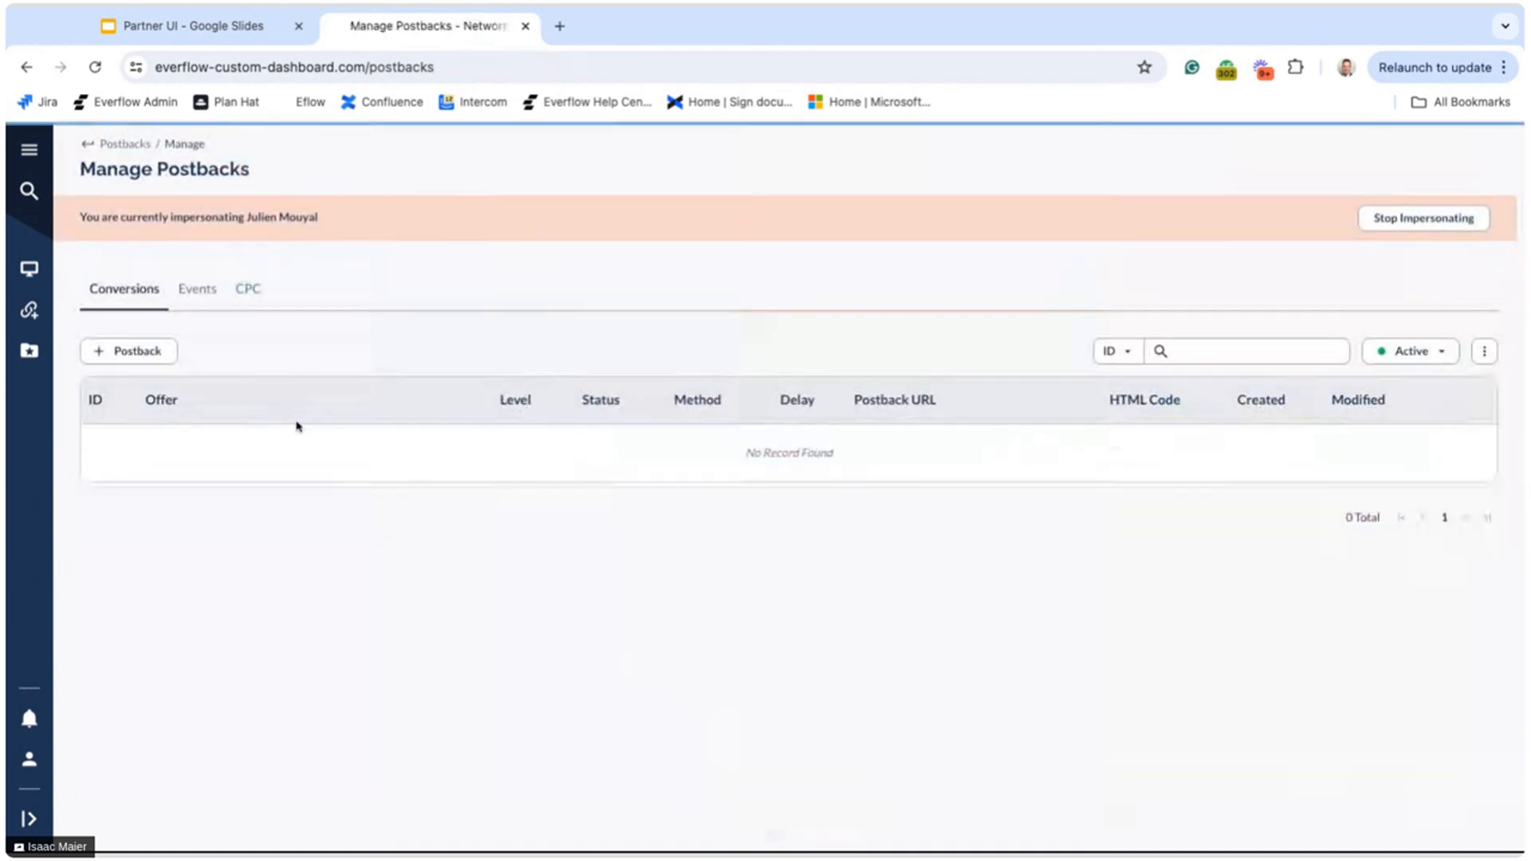
- Review the available report types under Reporting and open the Offer report
left_click(28, 150)
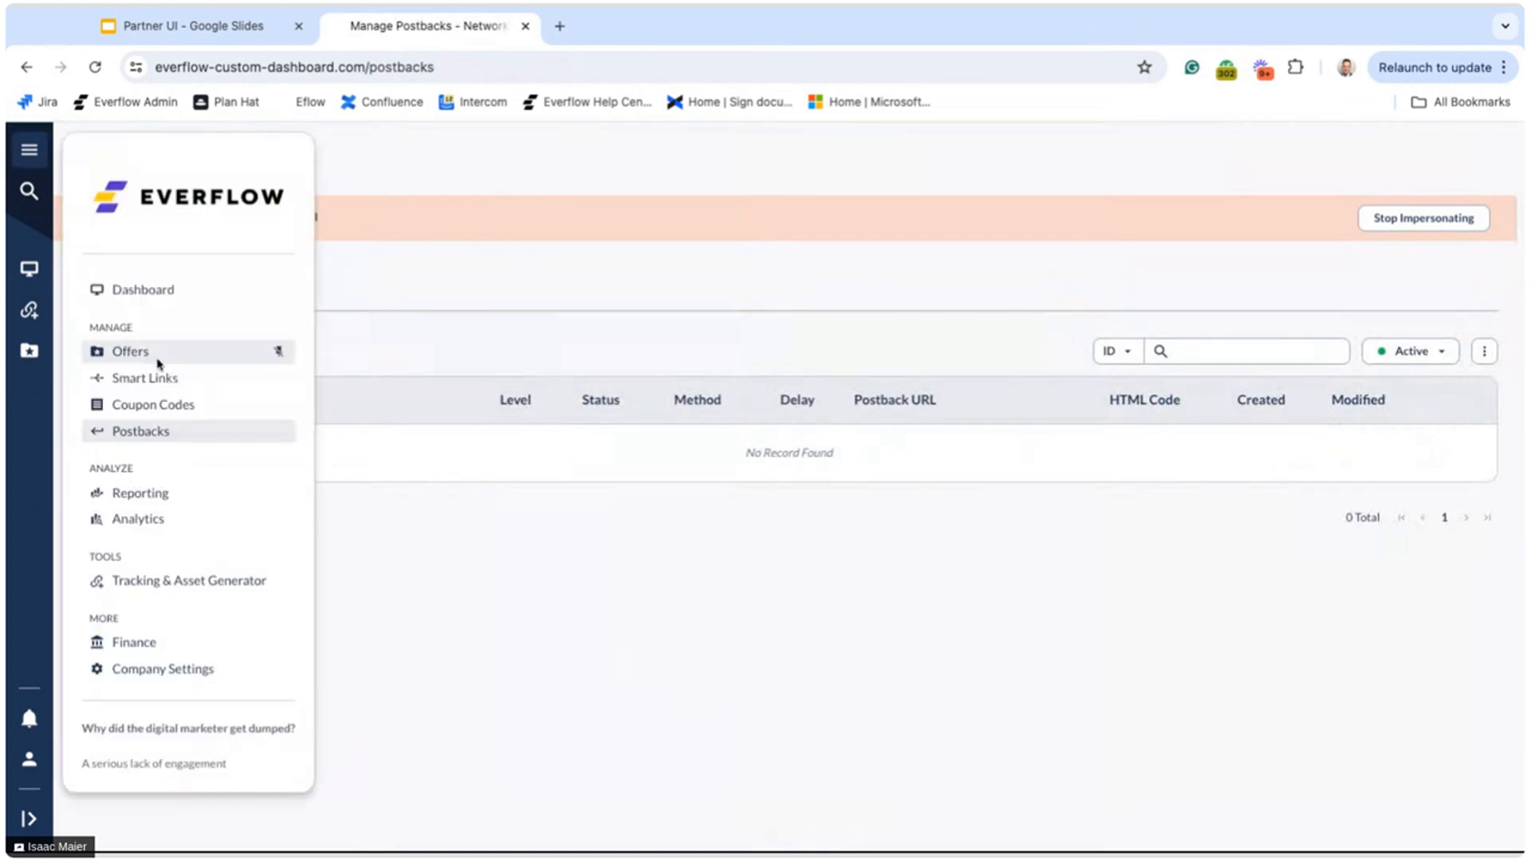
left_click(177, 494)
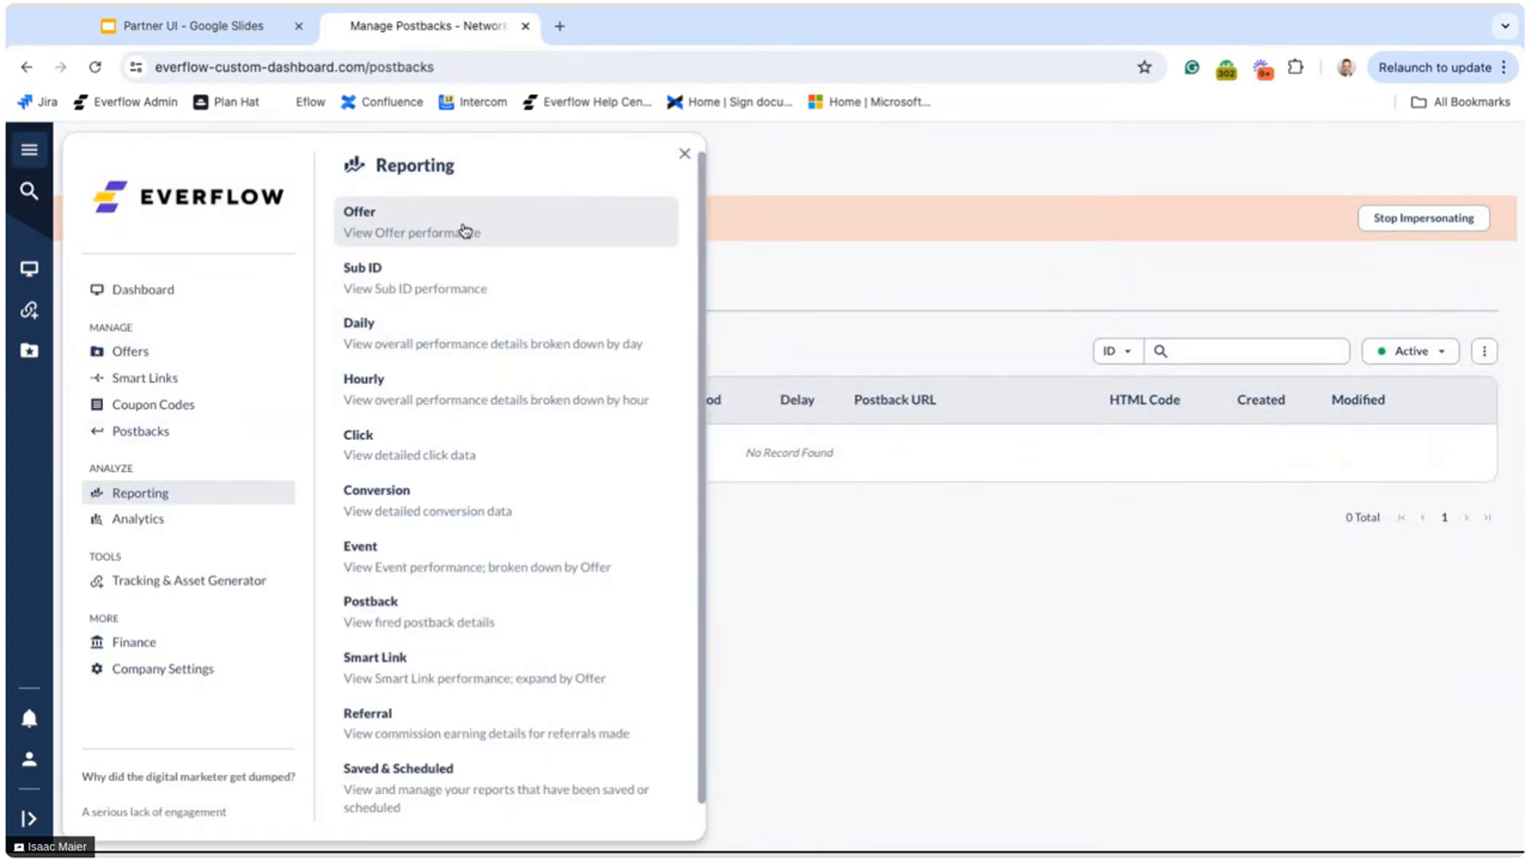
scroll(453, 484, "down", 1)
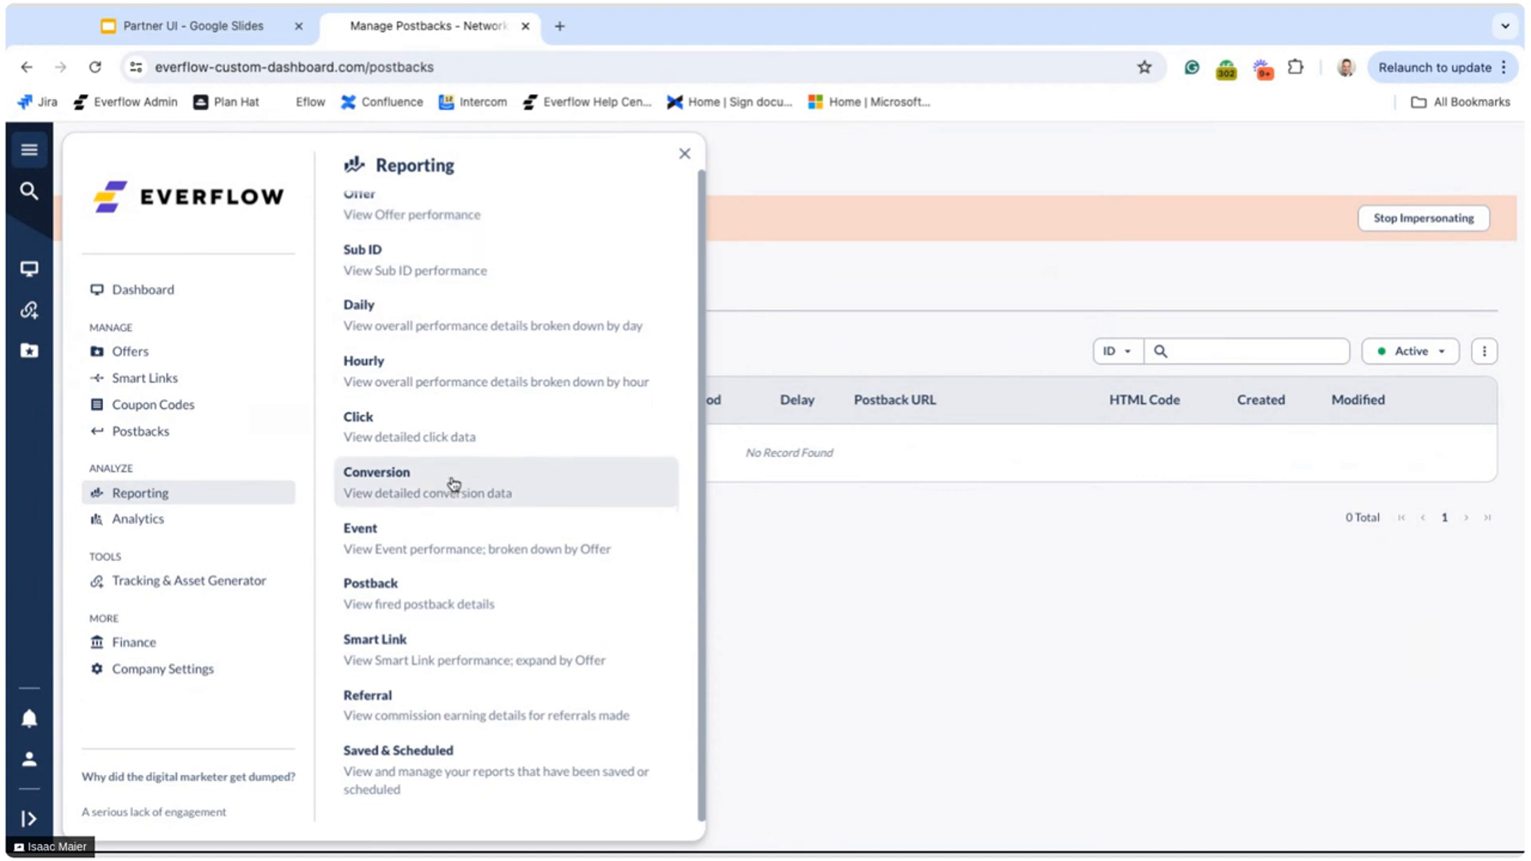
scroll(453, 484, "up", 1)
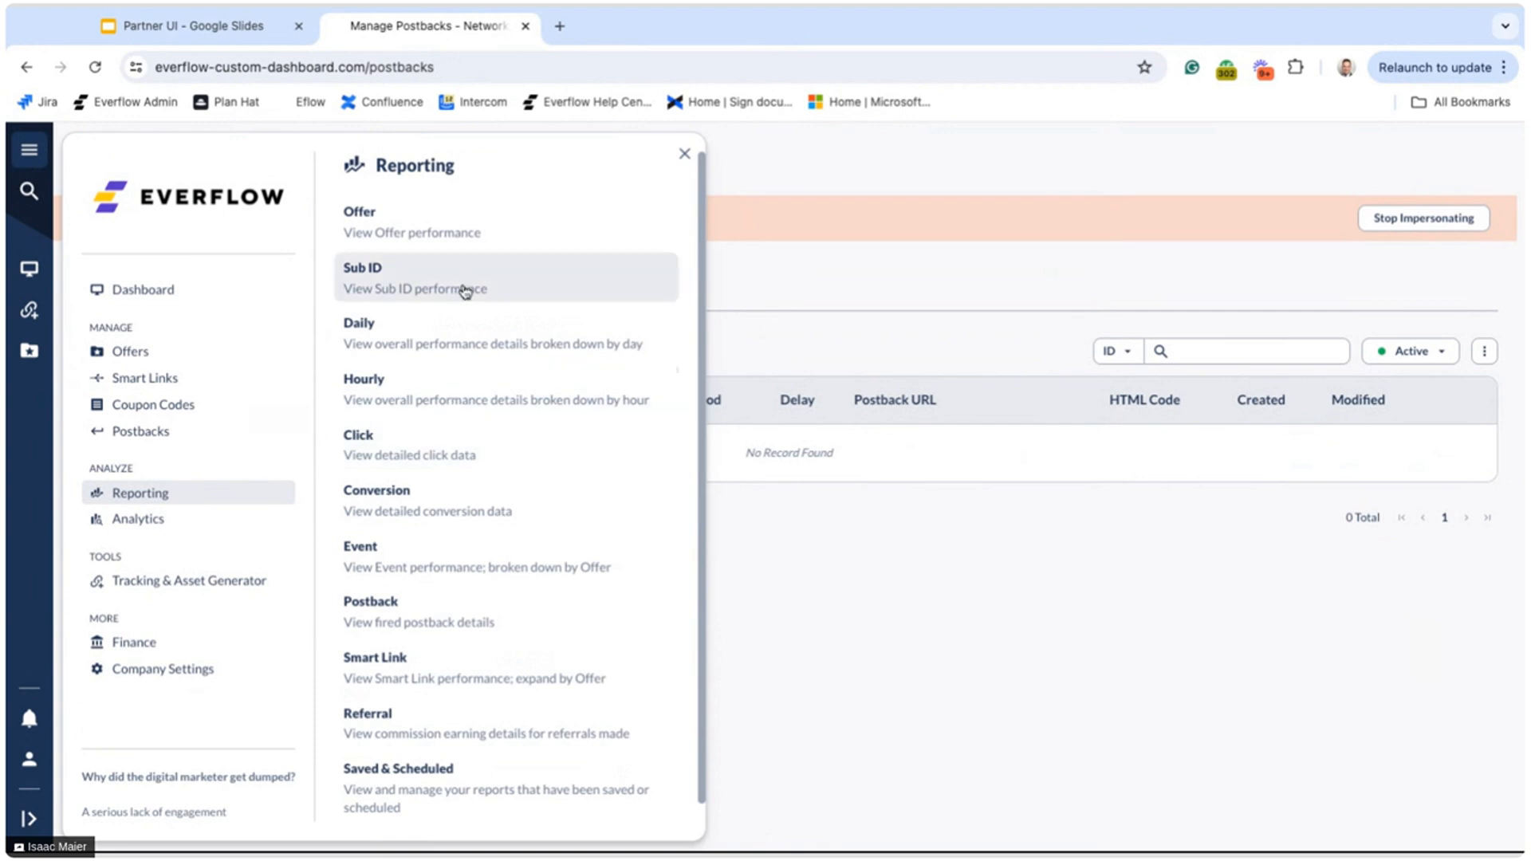
left_click(495, 235)
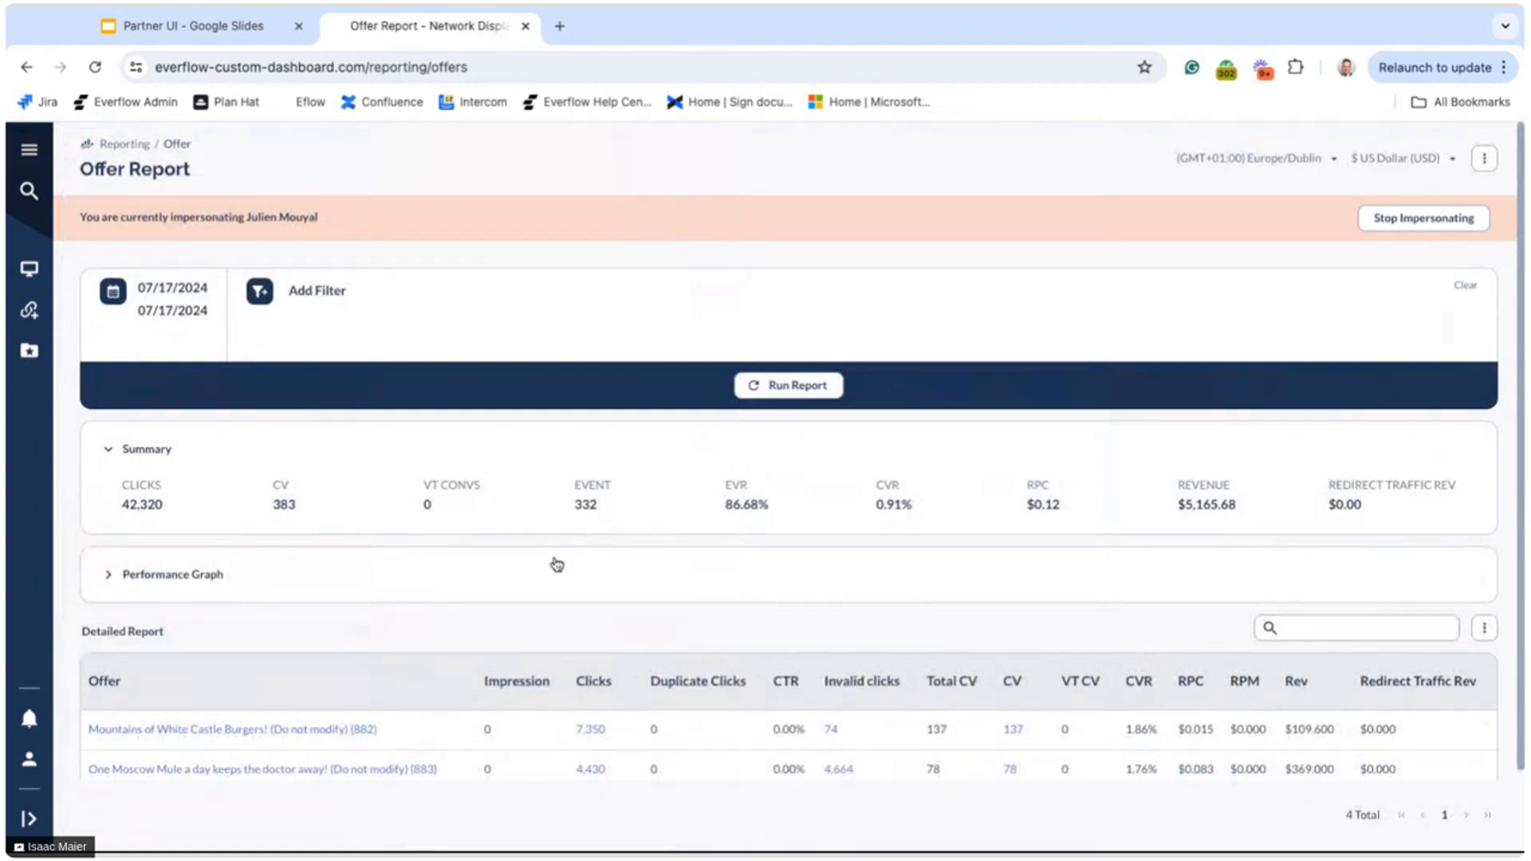
- Revisit the list of report types, return to the Offer Report, and glance over its contents
left_click(29, 149)
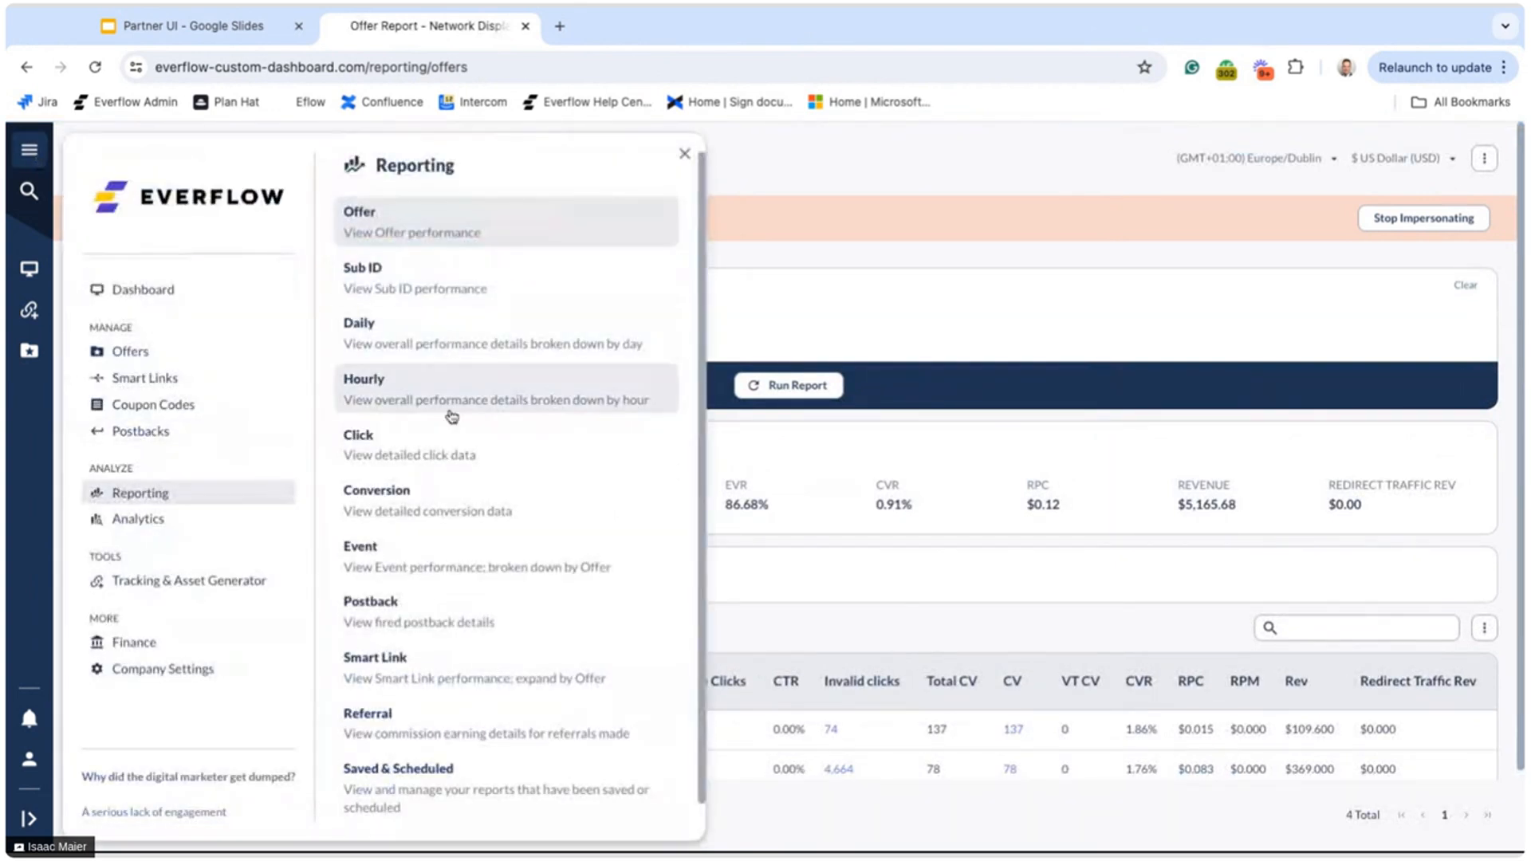
left_click(811, 276)
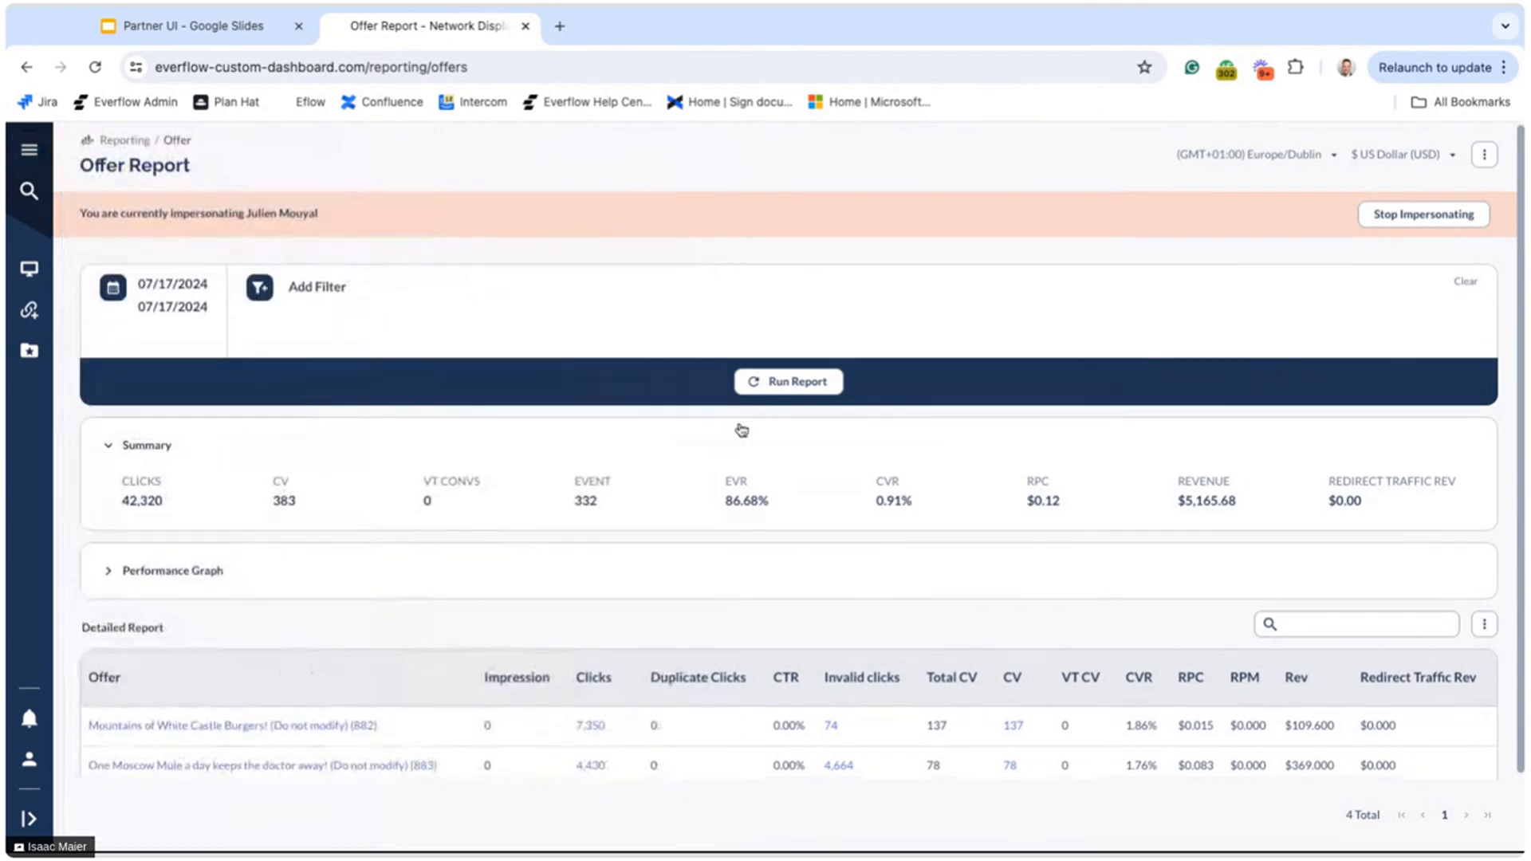
scroll(741, 431, "down", 1)
scroll(742, 430, "up", 1)
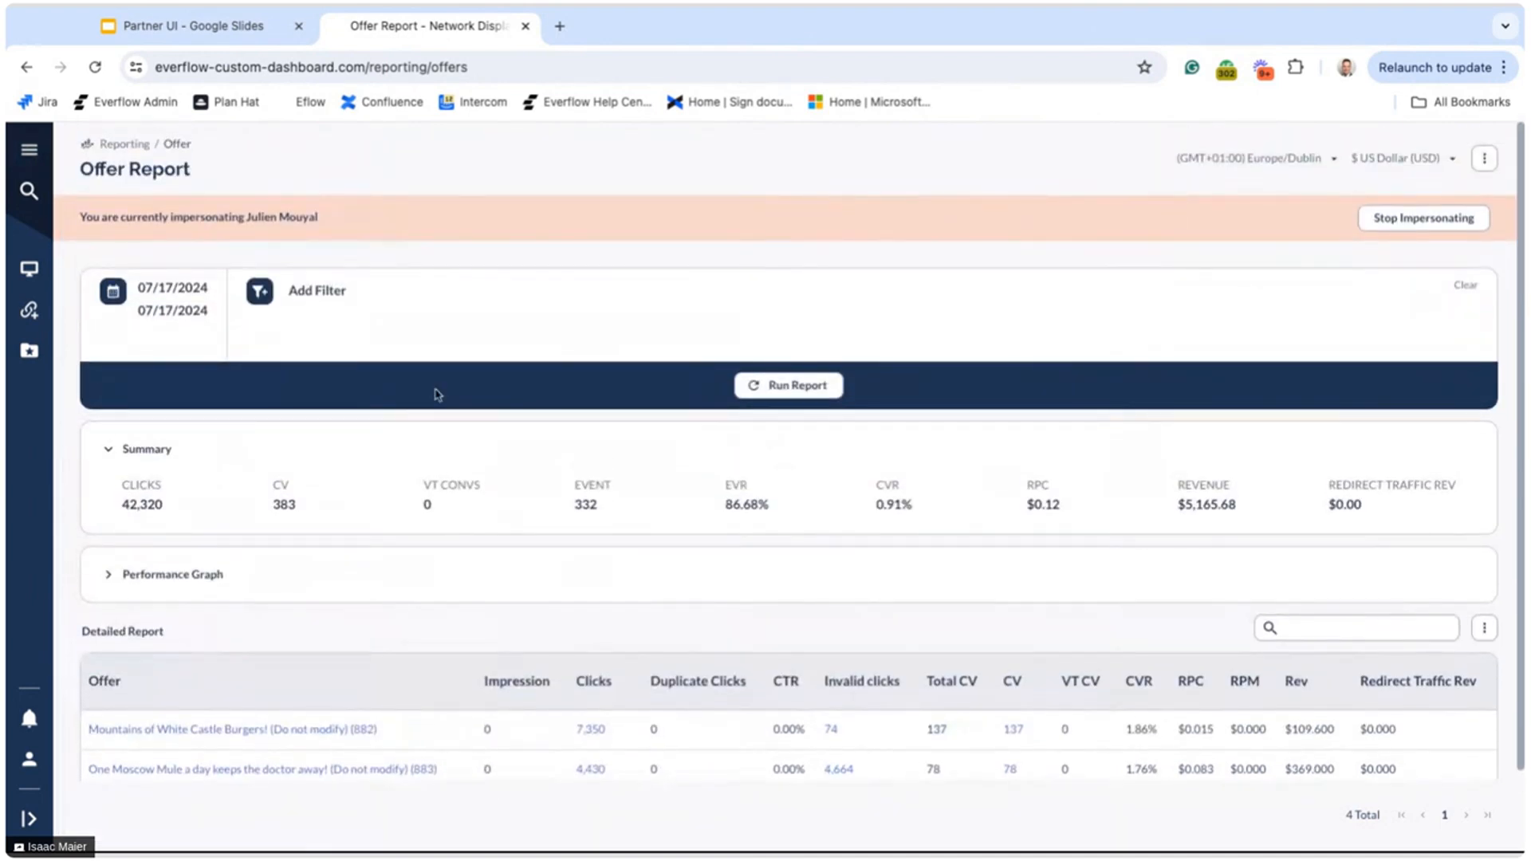
- Set the Offer Report's date range from 07/01/2024 to 07/17/2024
left_click(180, 309)
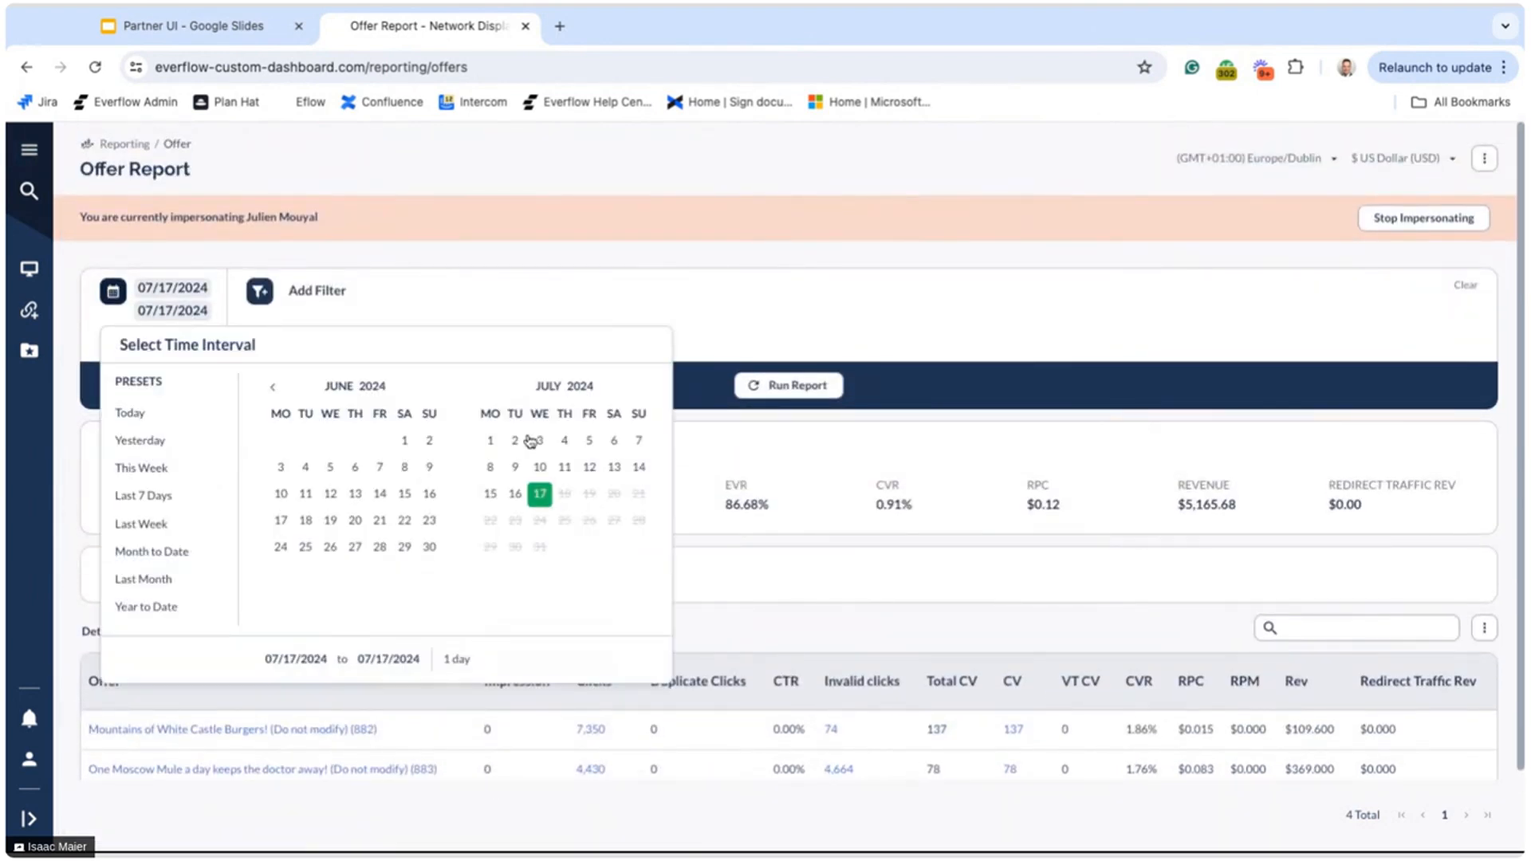
left_click(490, 440)
left_click(540, 493)
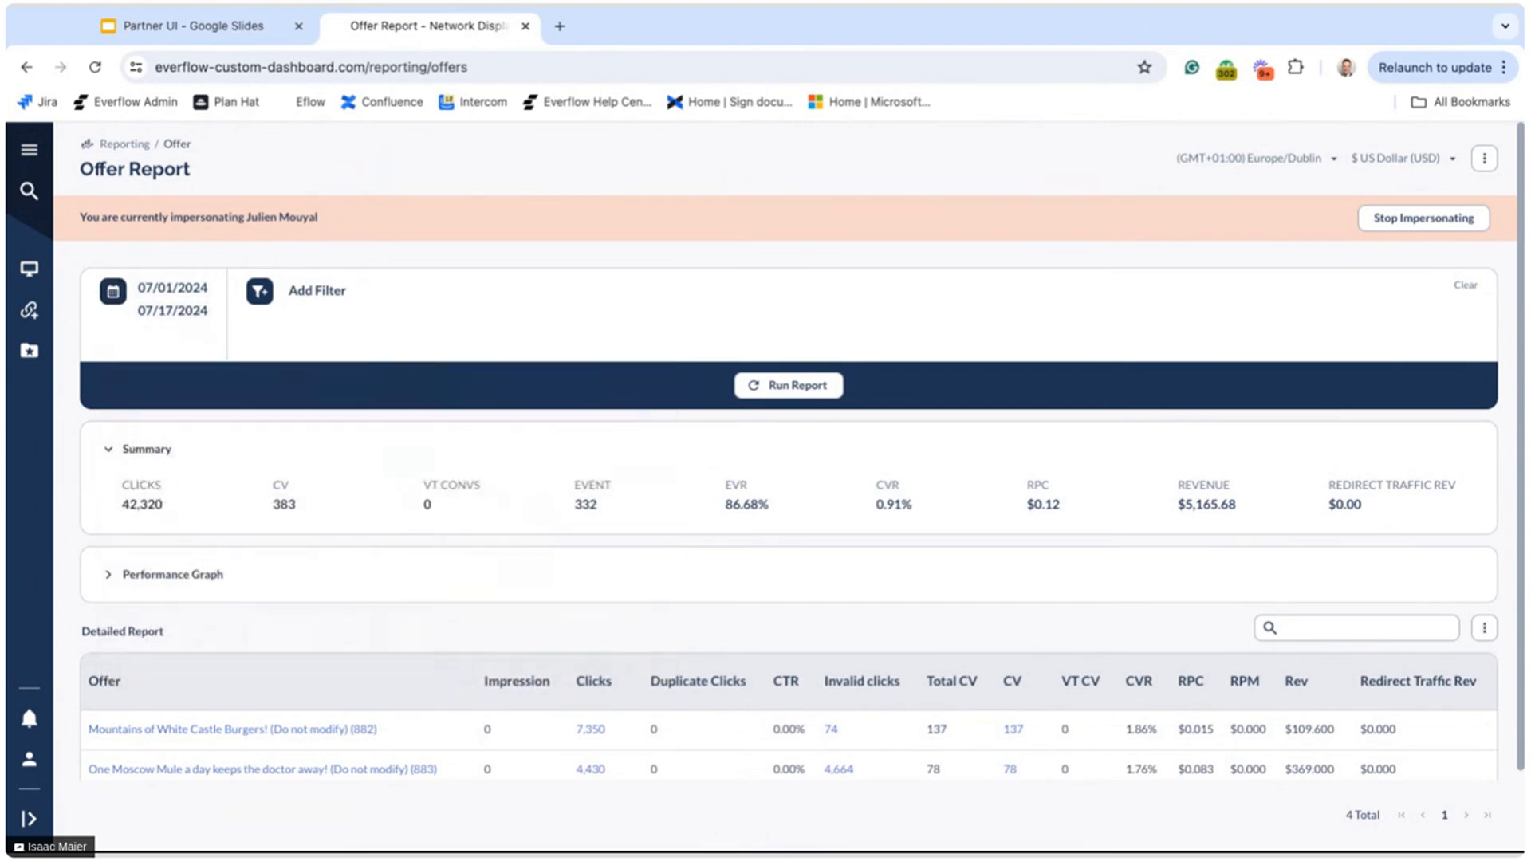
- Look through the report's Offer, Smart Link and Coupon Code filters and close them without applying any
left_click(275, 301)
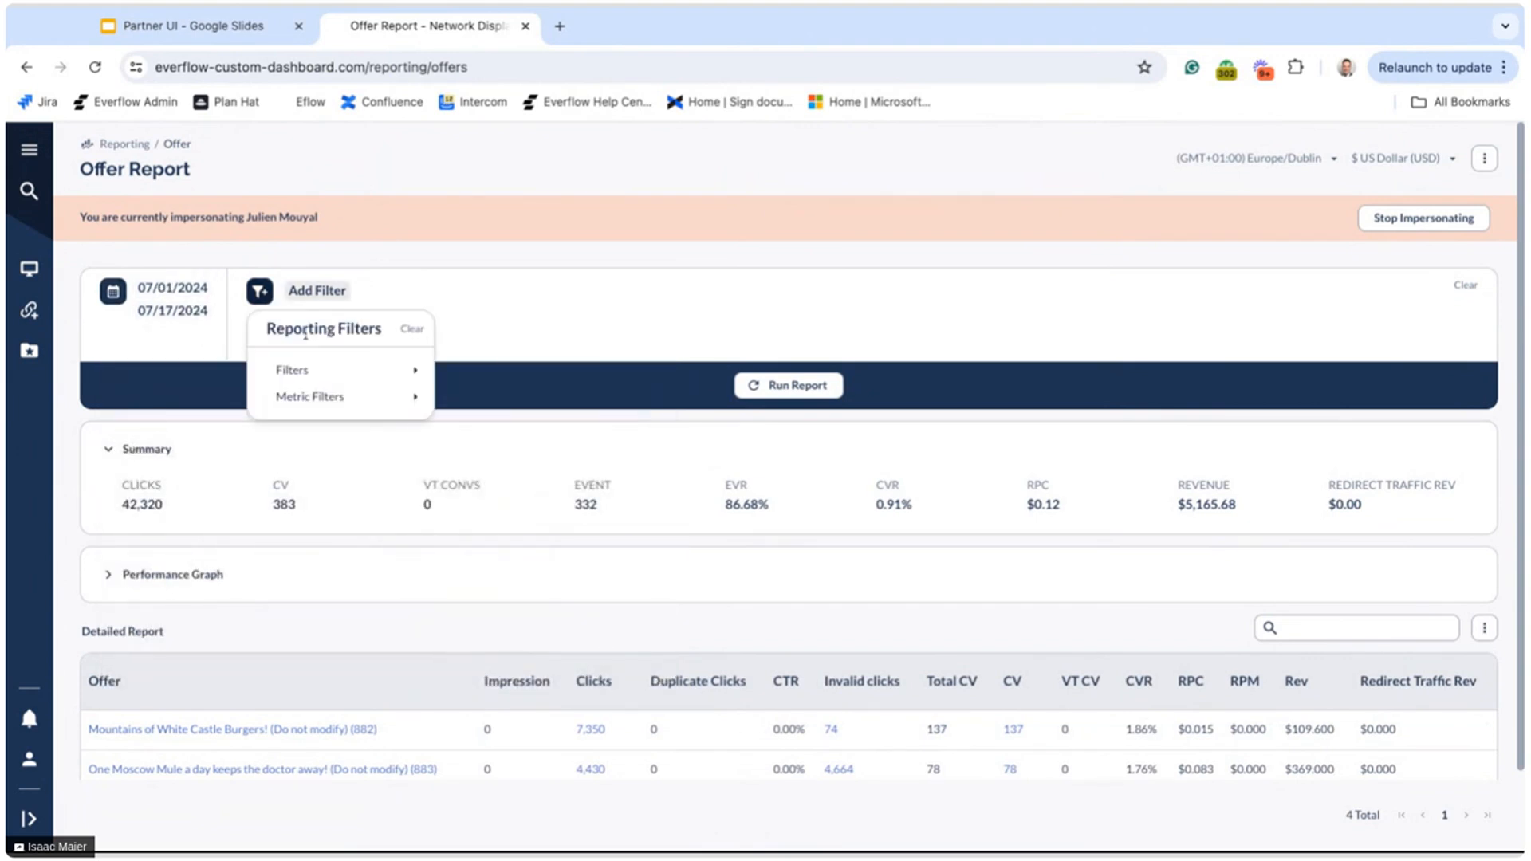
left_click(297, 369)
left_click(532, 416)
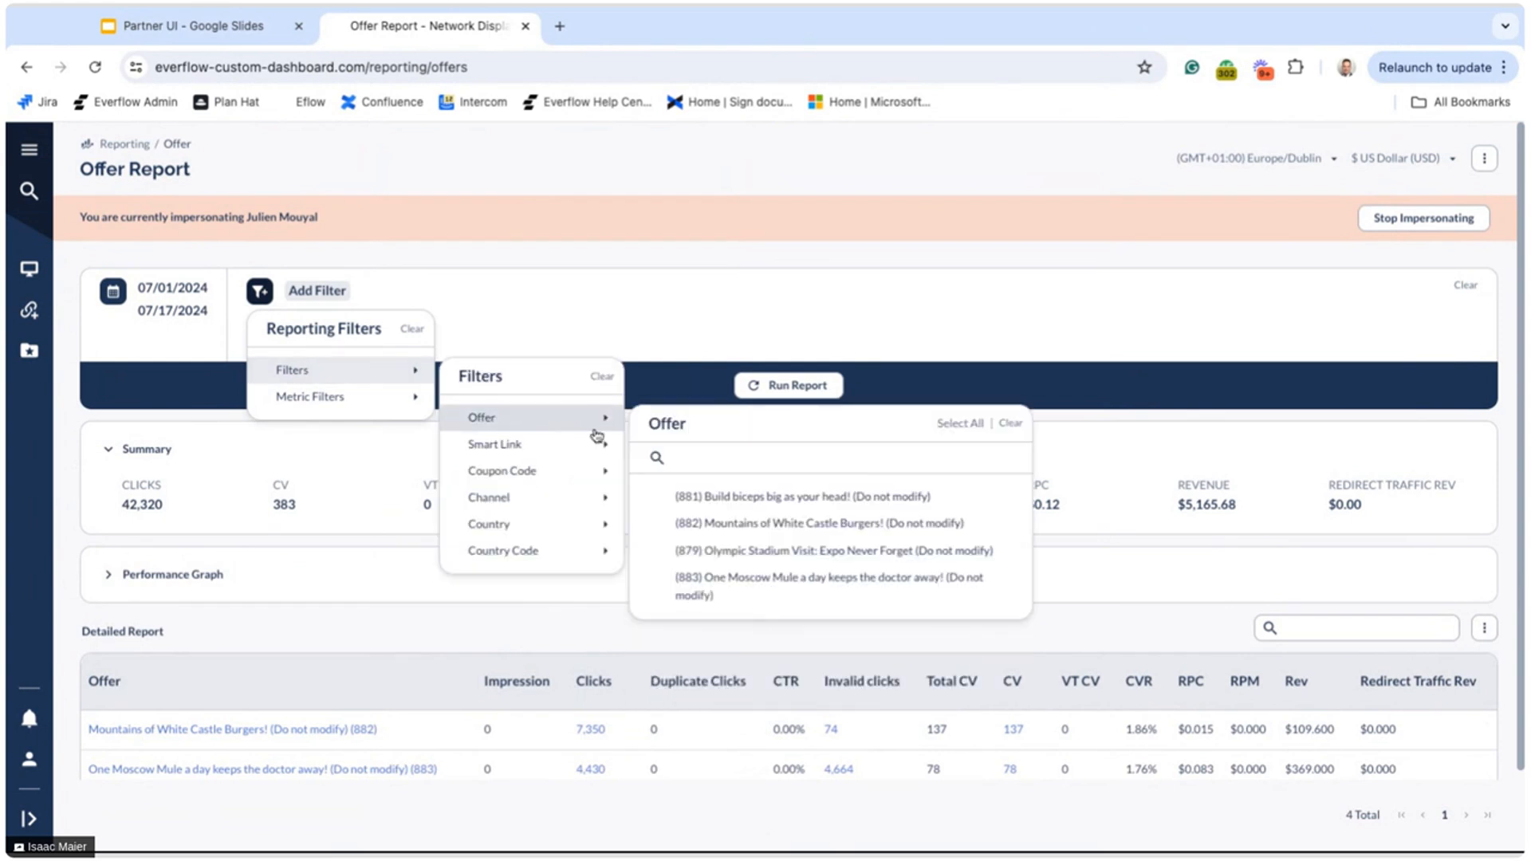
left_click(574, 443)
left_click(577, 472)
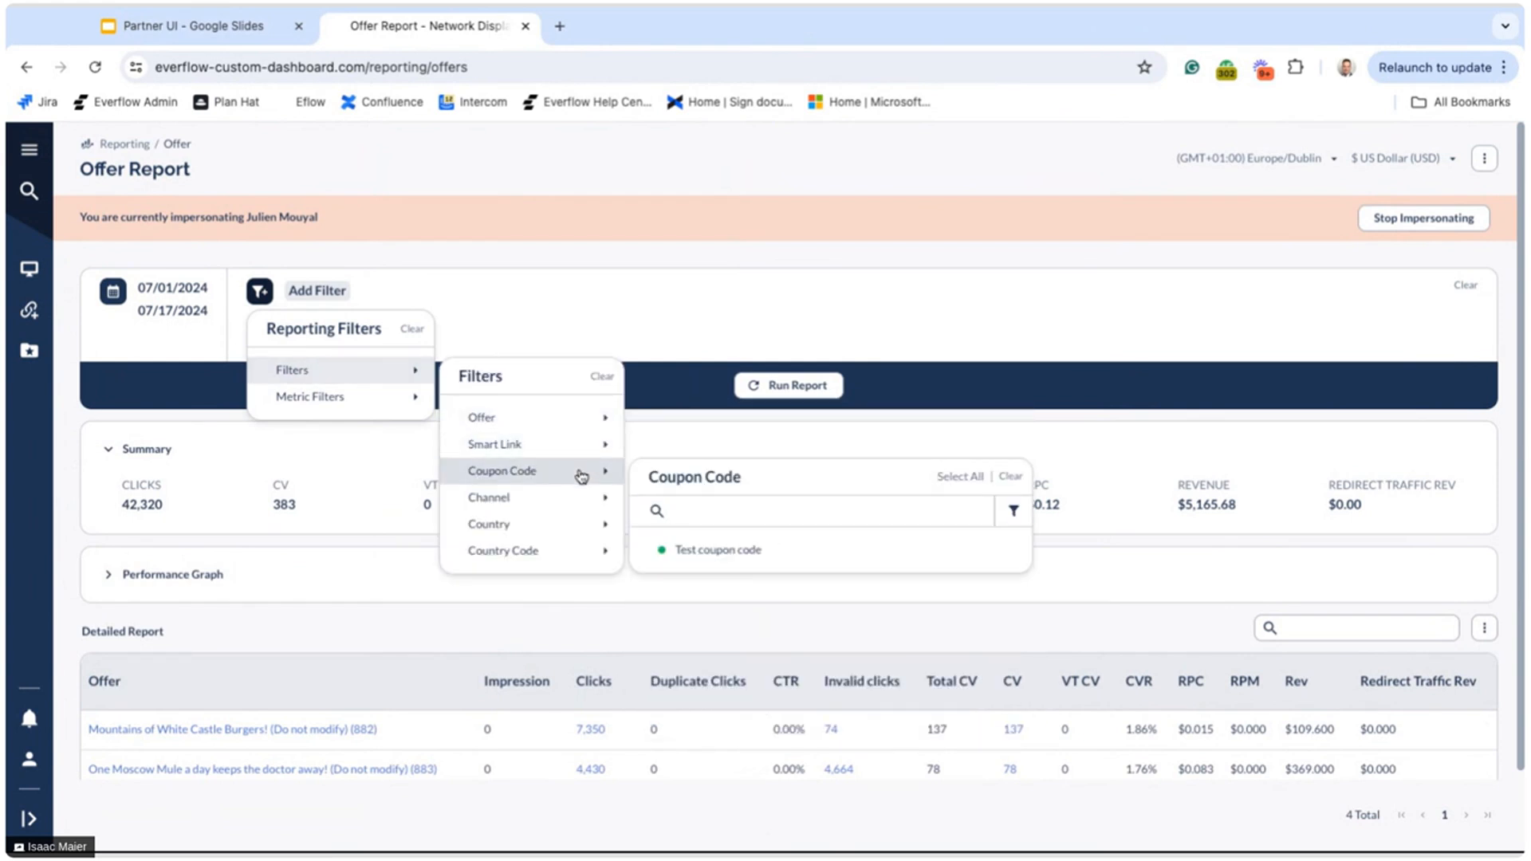
left_click(591, 288)
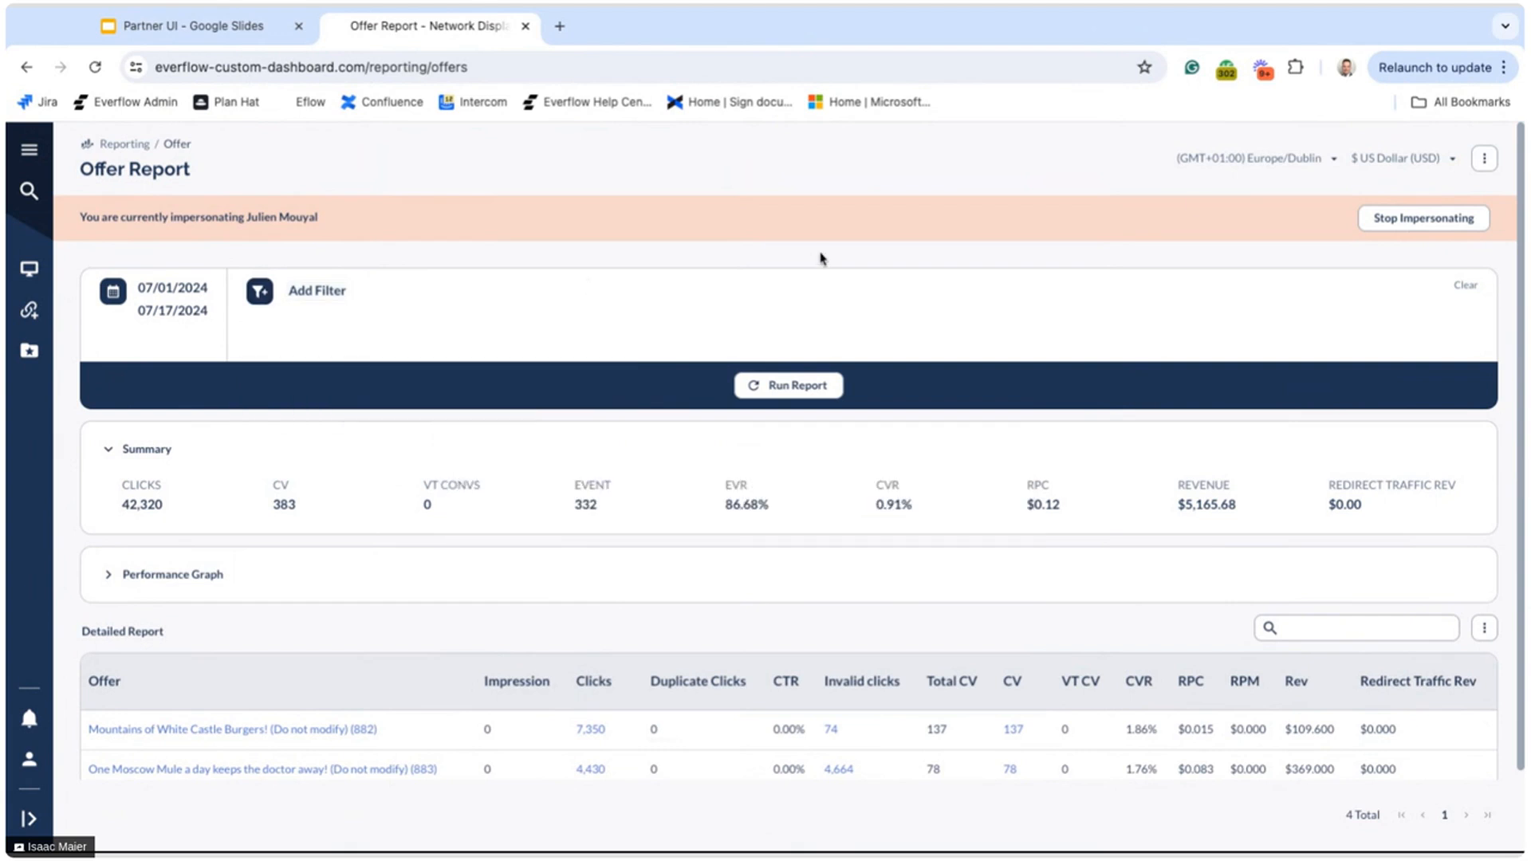
- View the time zone options for the Offer Report and close the list without changing the selection
left_click(1242, 164)
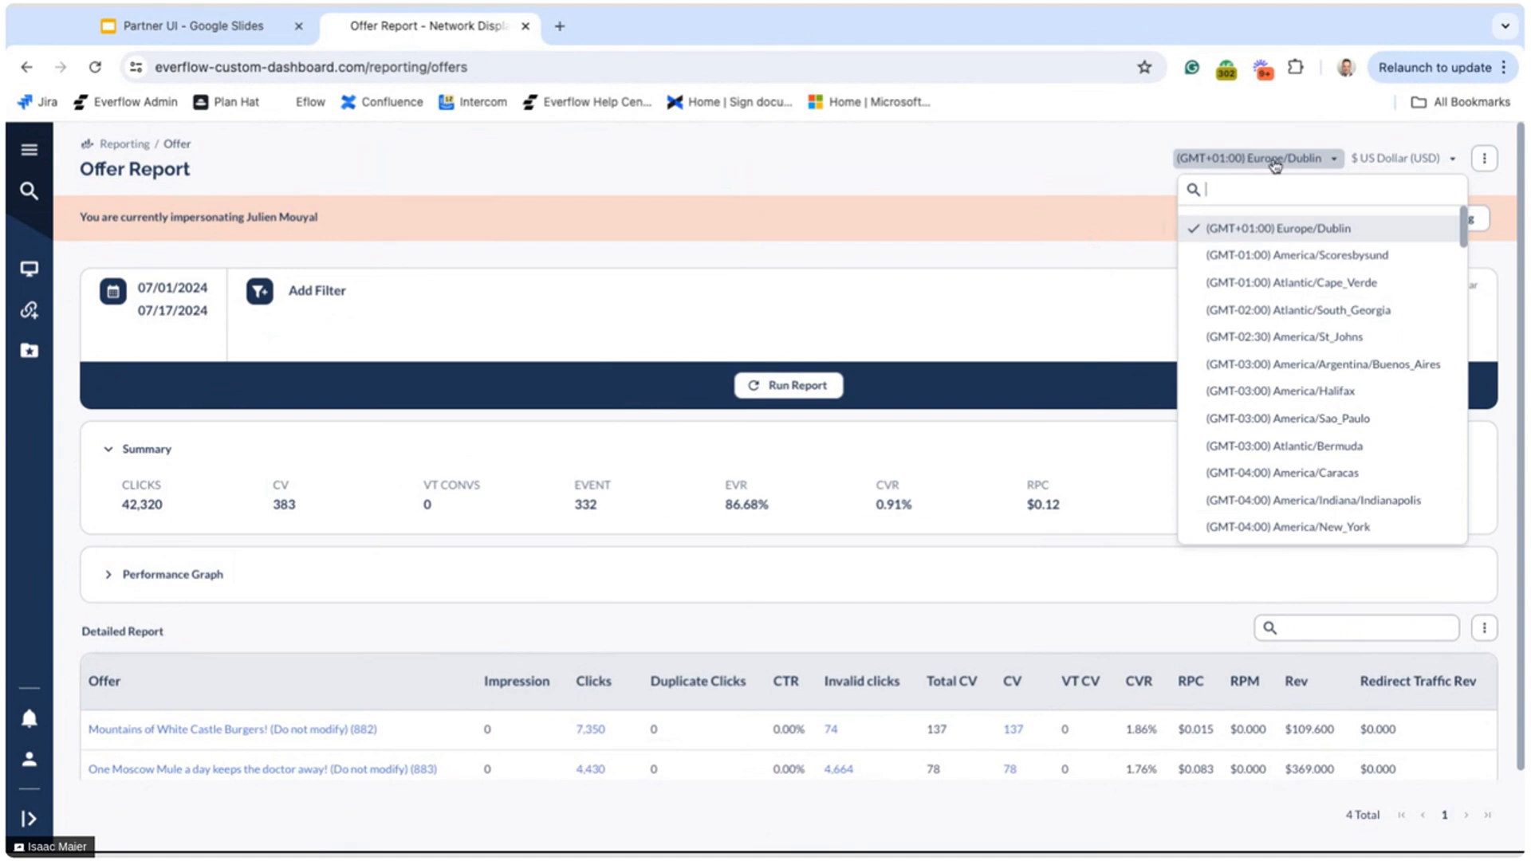
left_click(1128, 178)
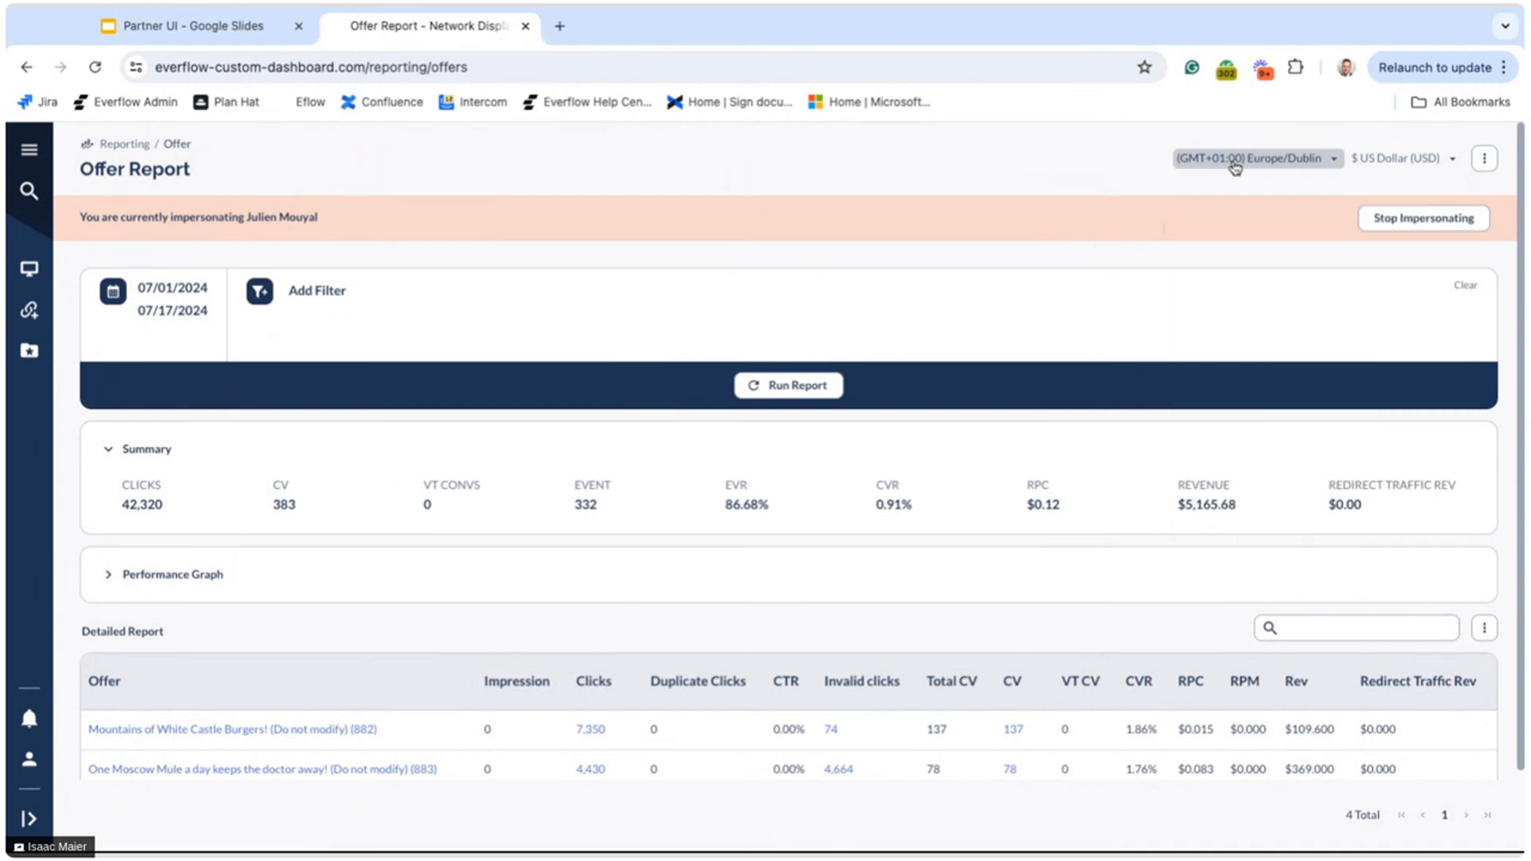
left_click(1232, 163)
left_click(1101, 164)
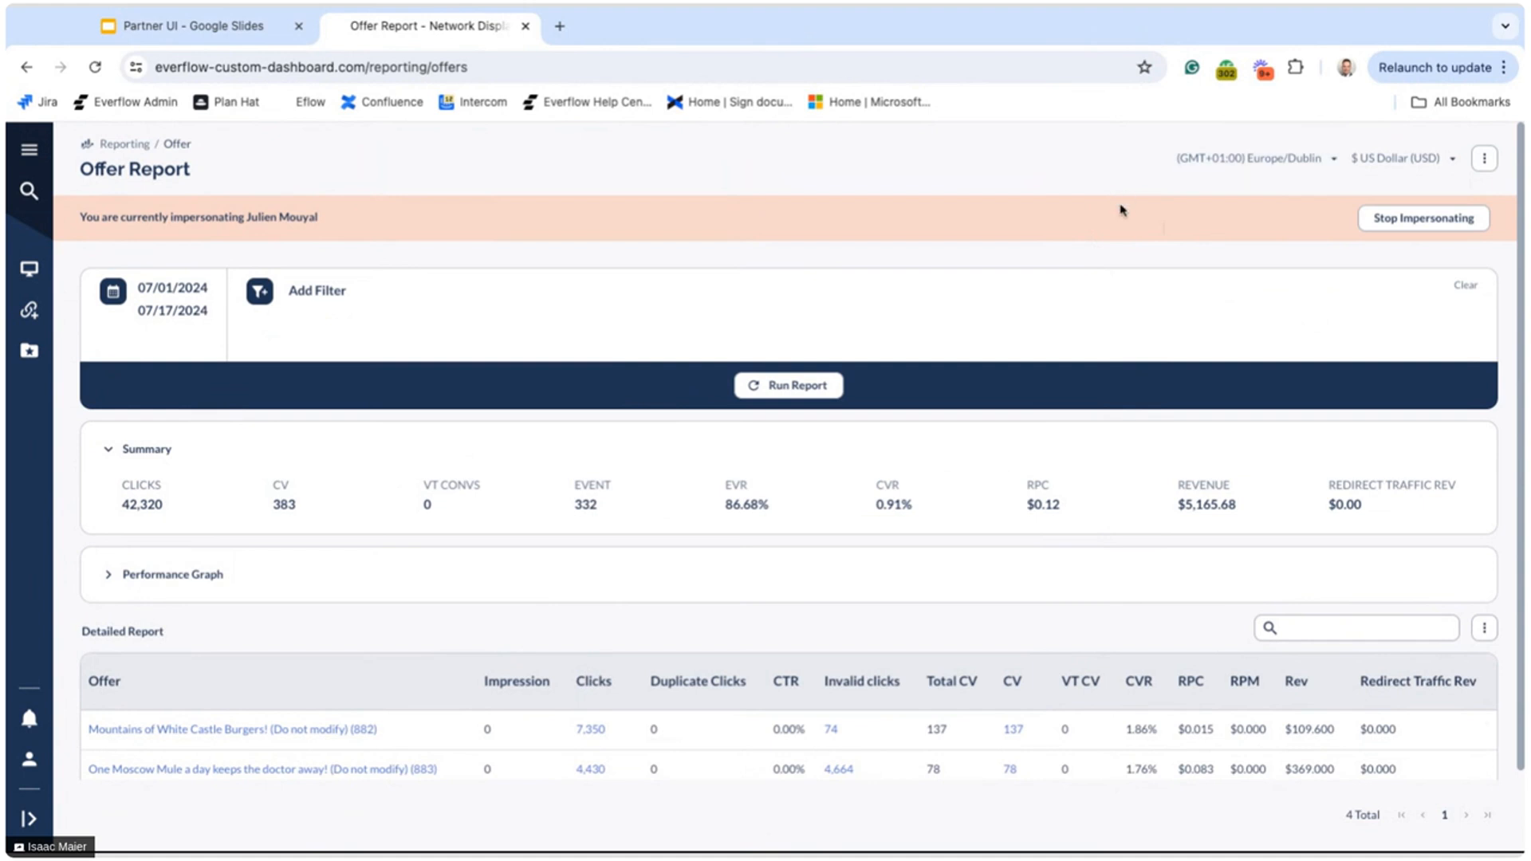
- Browse the report's currency options and its additional actions, such as Save and Schedule Report, without choosing any
left_click(1400, 159)
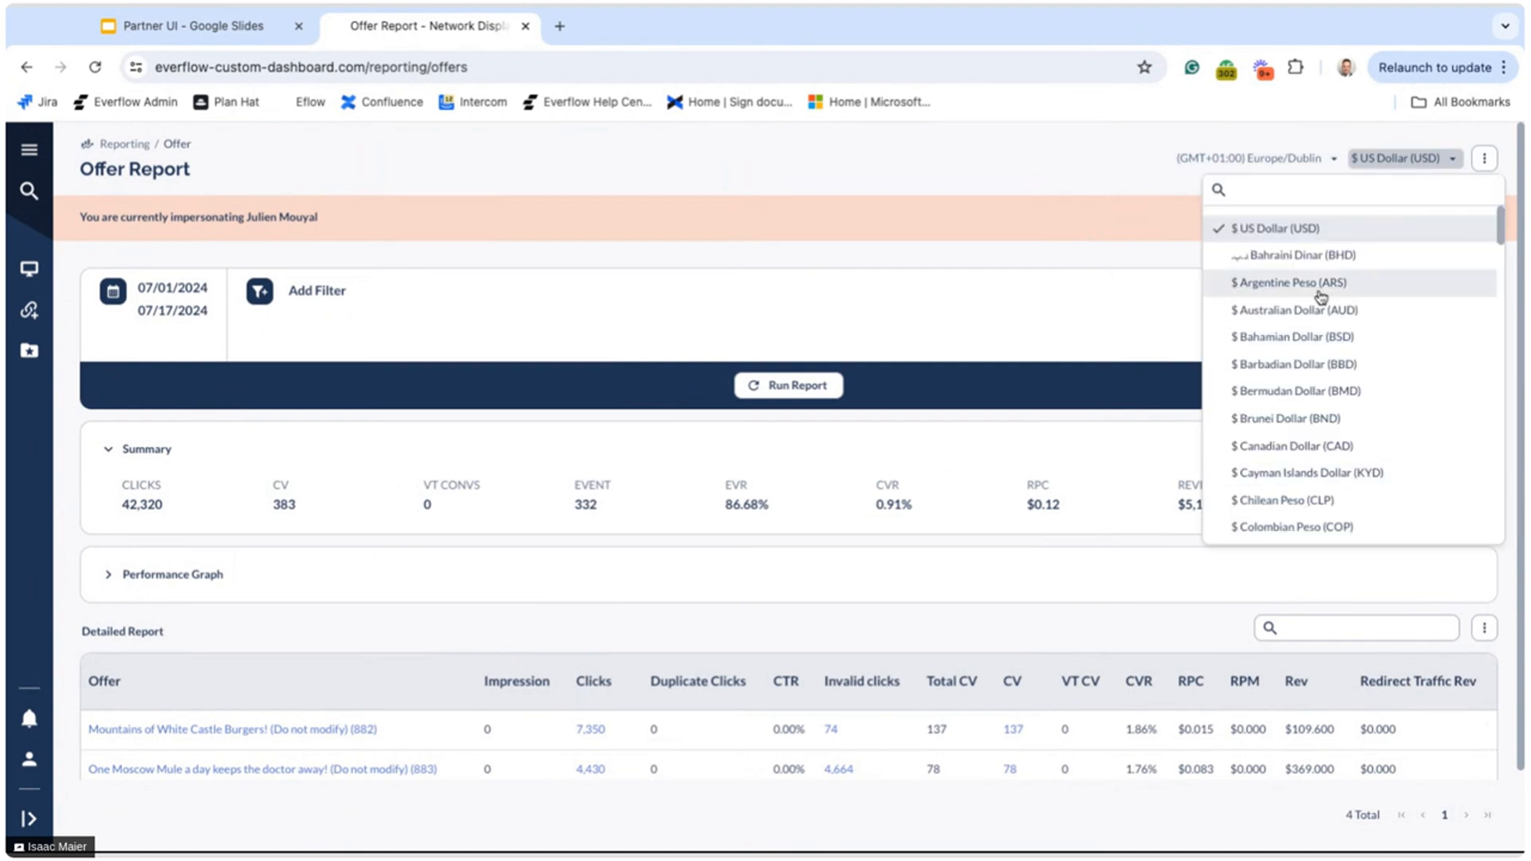
scroll(1275, 399, "down", 15)
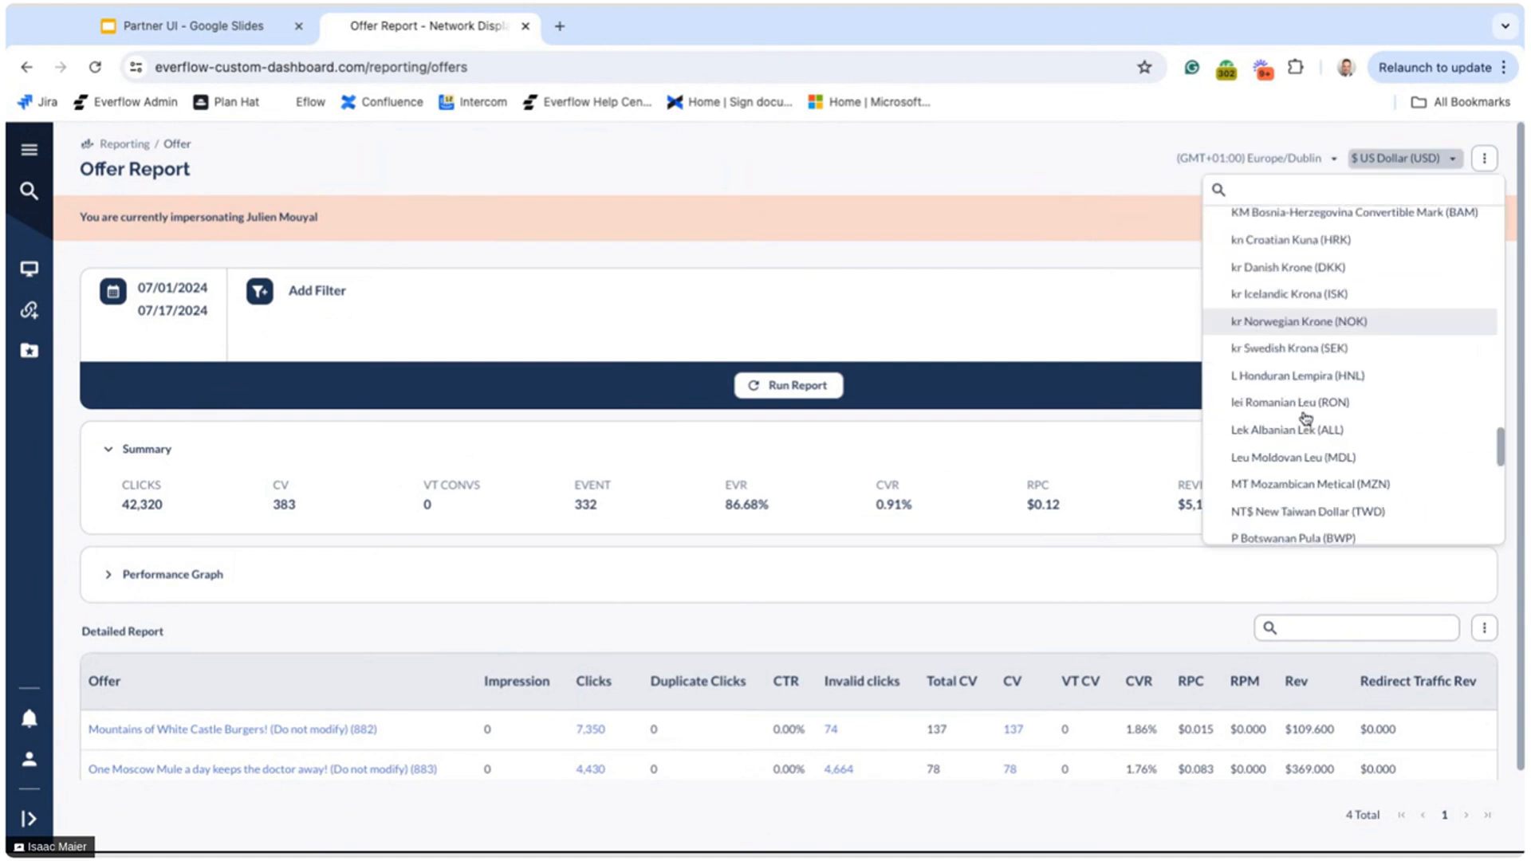
left_click(941, 265)
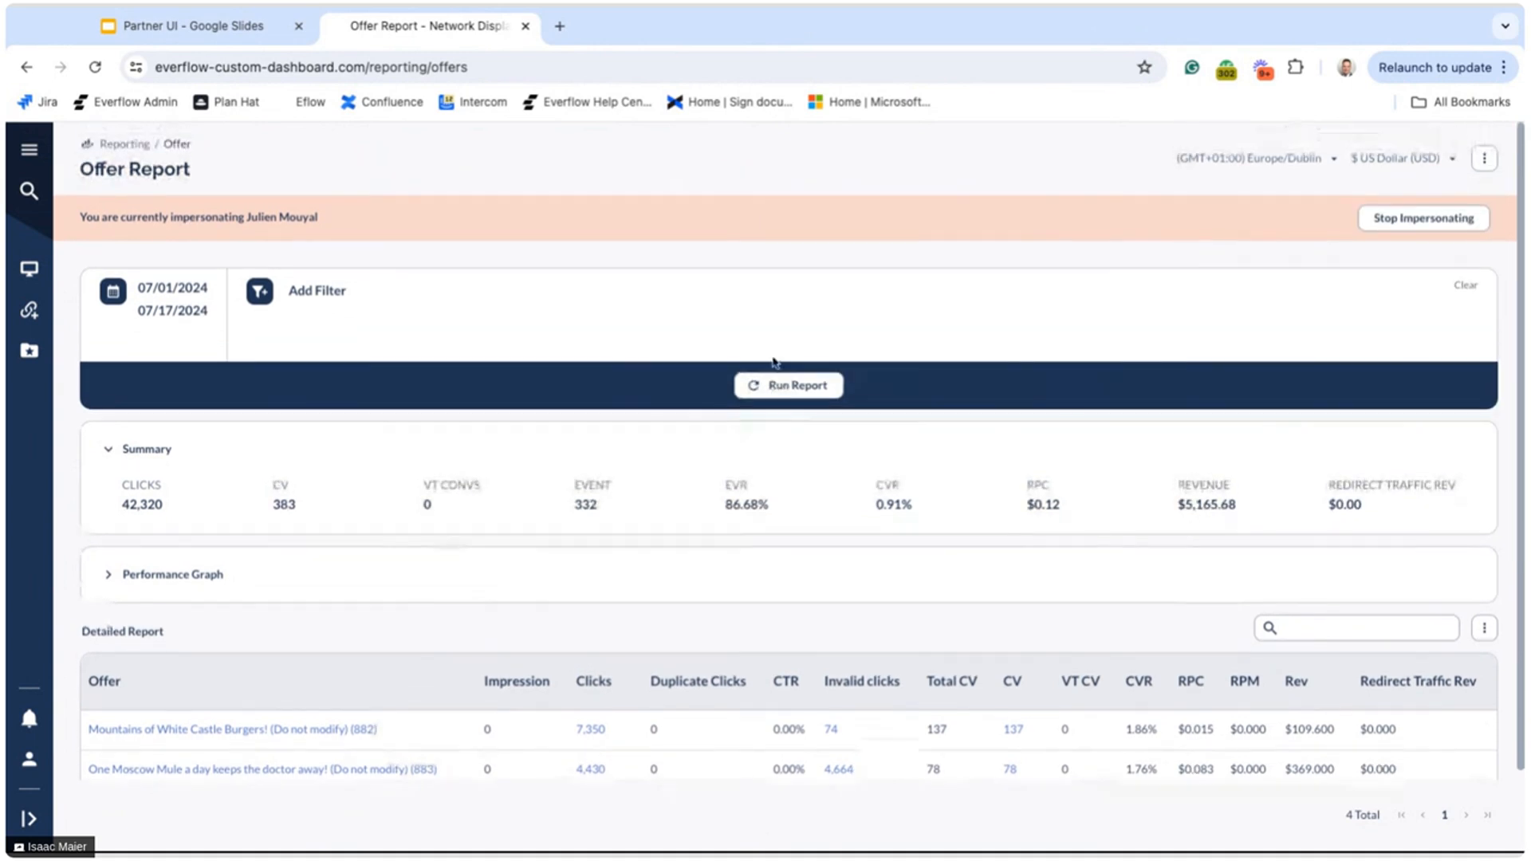
left_click(1483, 160)
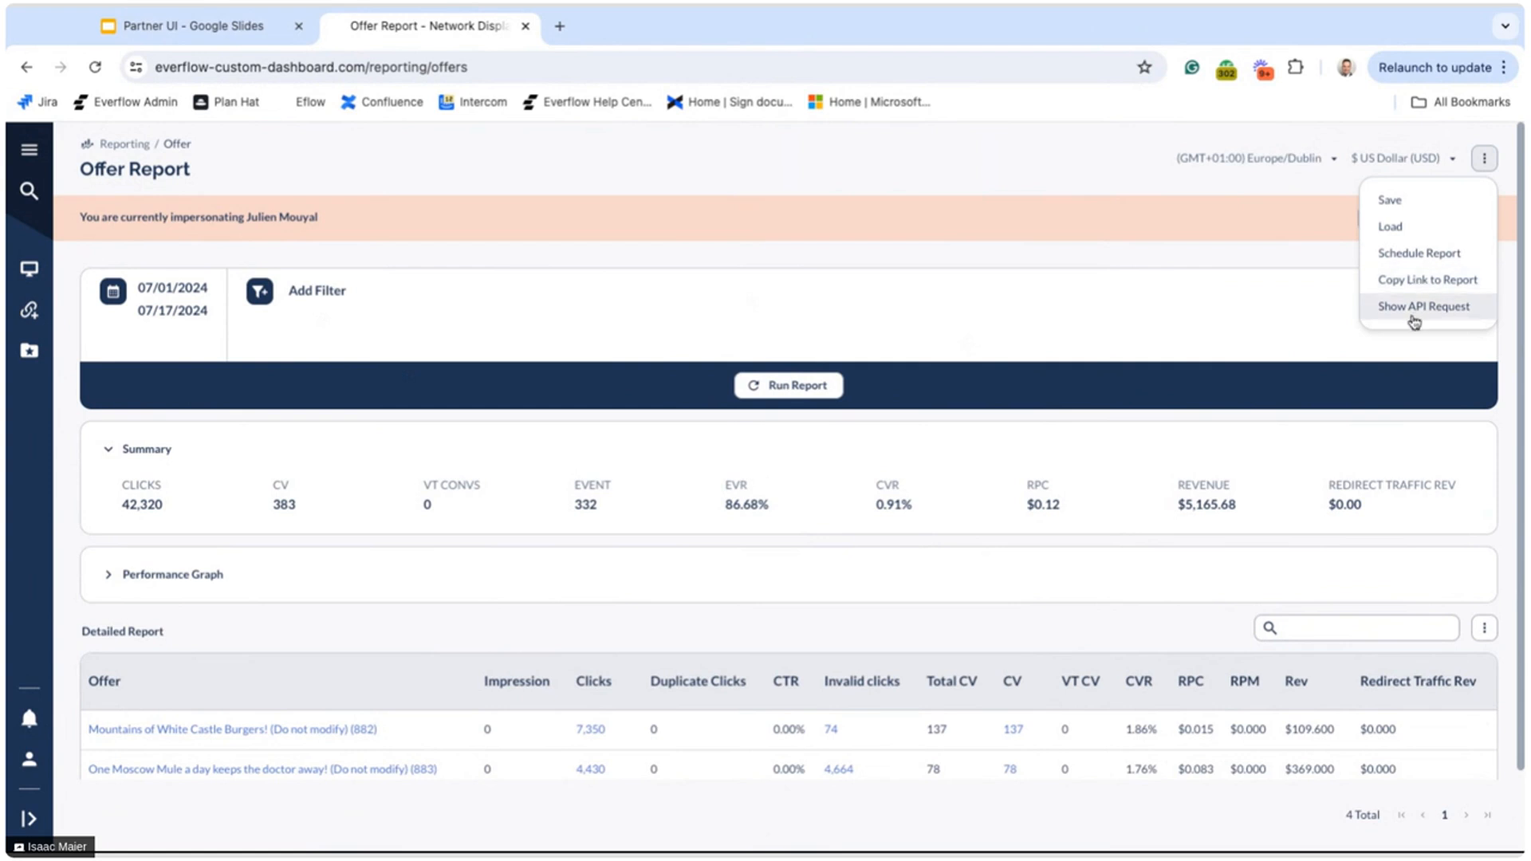
left_click(606, 327)
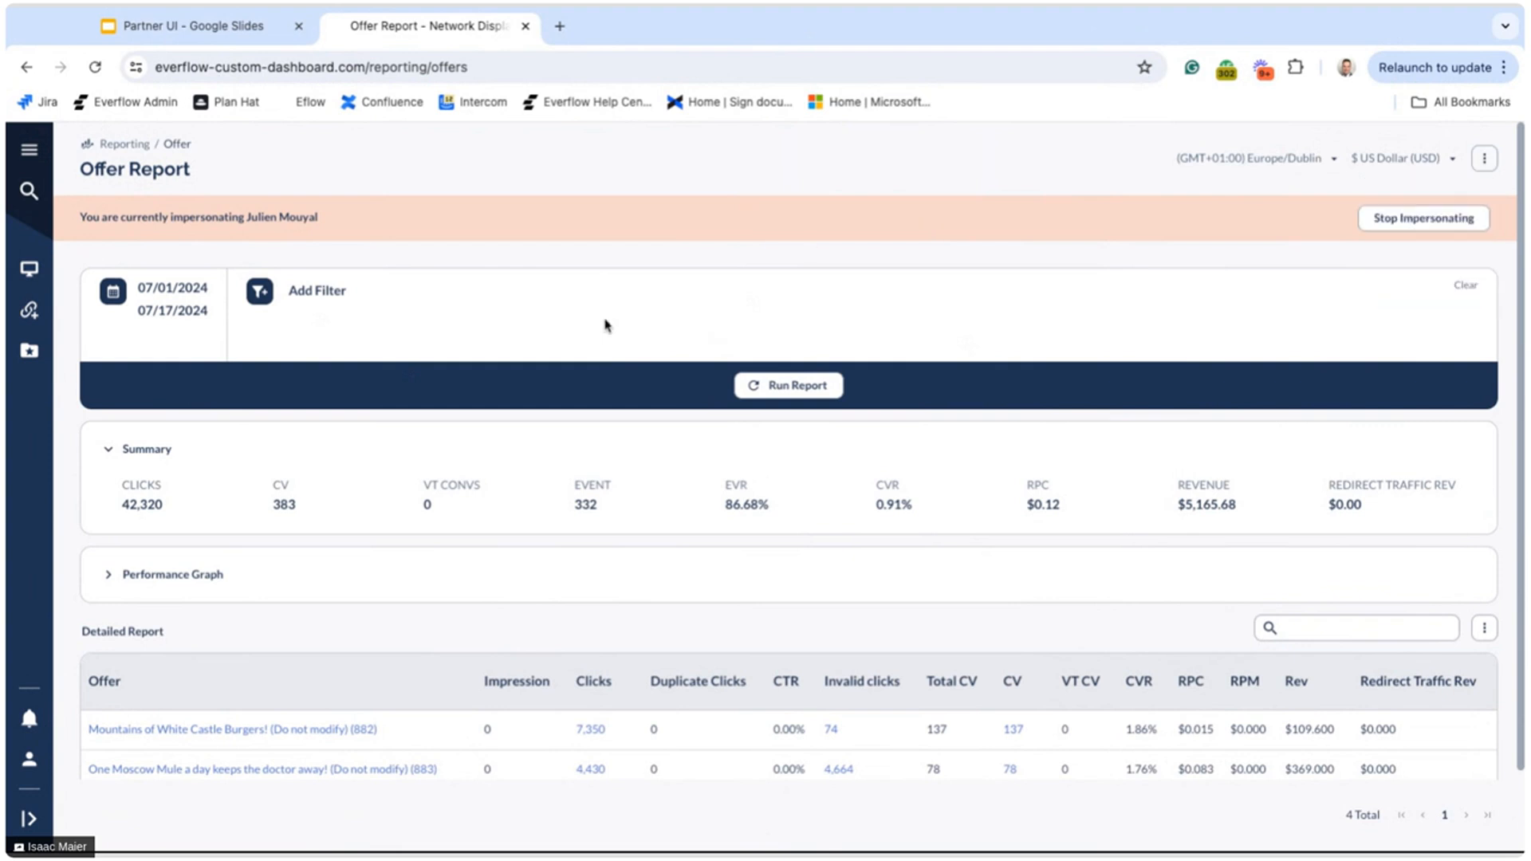
- Open the metric filters and compare the comparison operators for Clicks, returning the operator to Greater Than
left_click(279, 300)
mouse_move(351, 410)
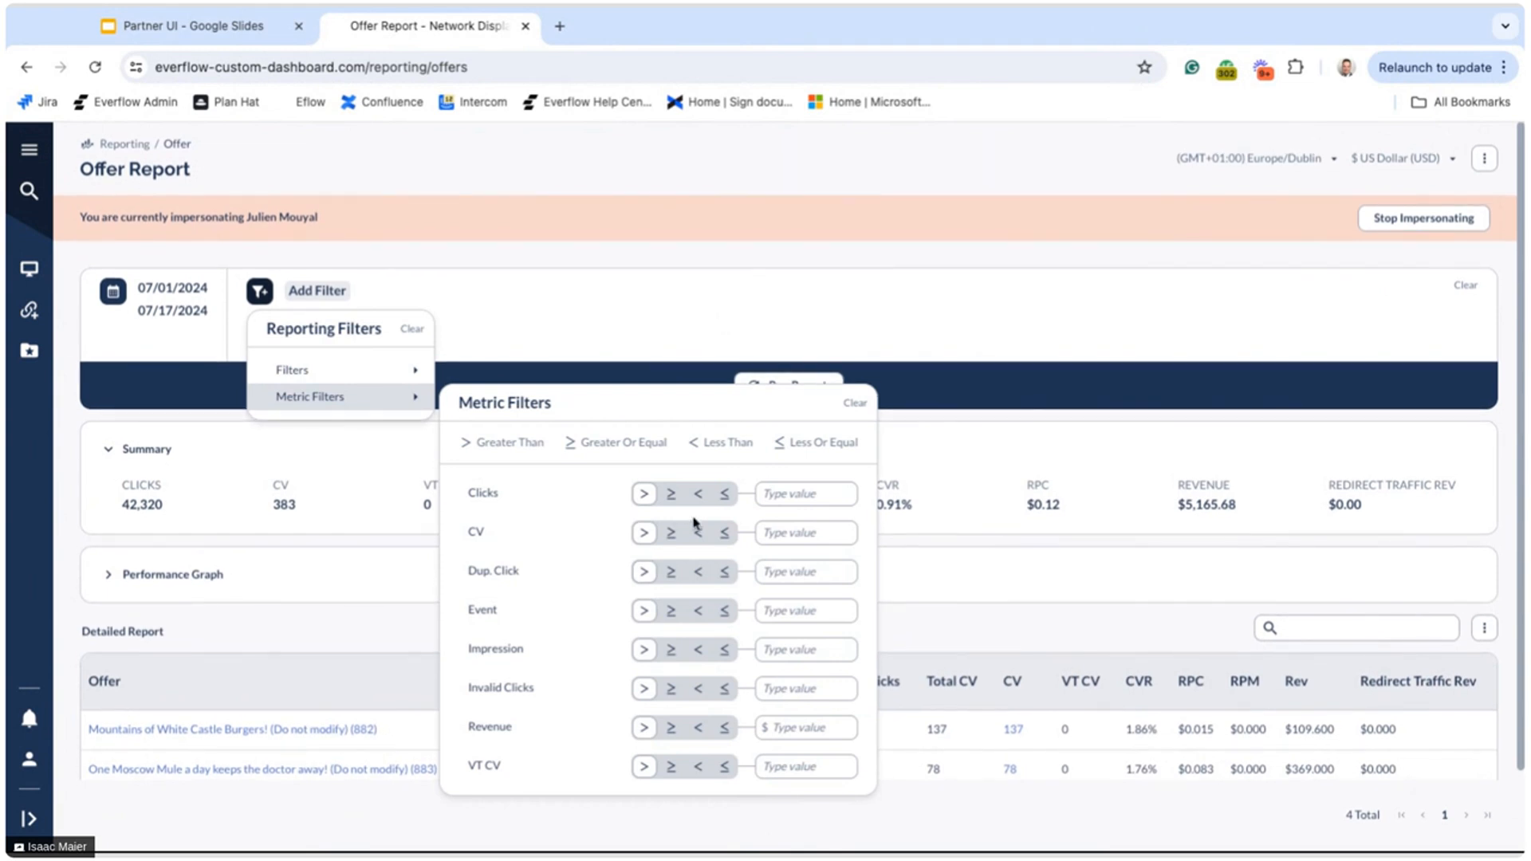
left_click(671, 494)
left_click(697, 494)
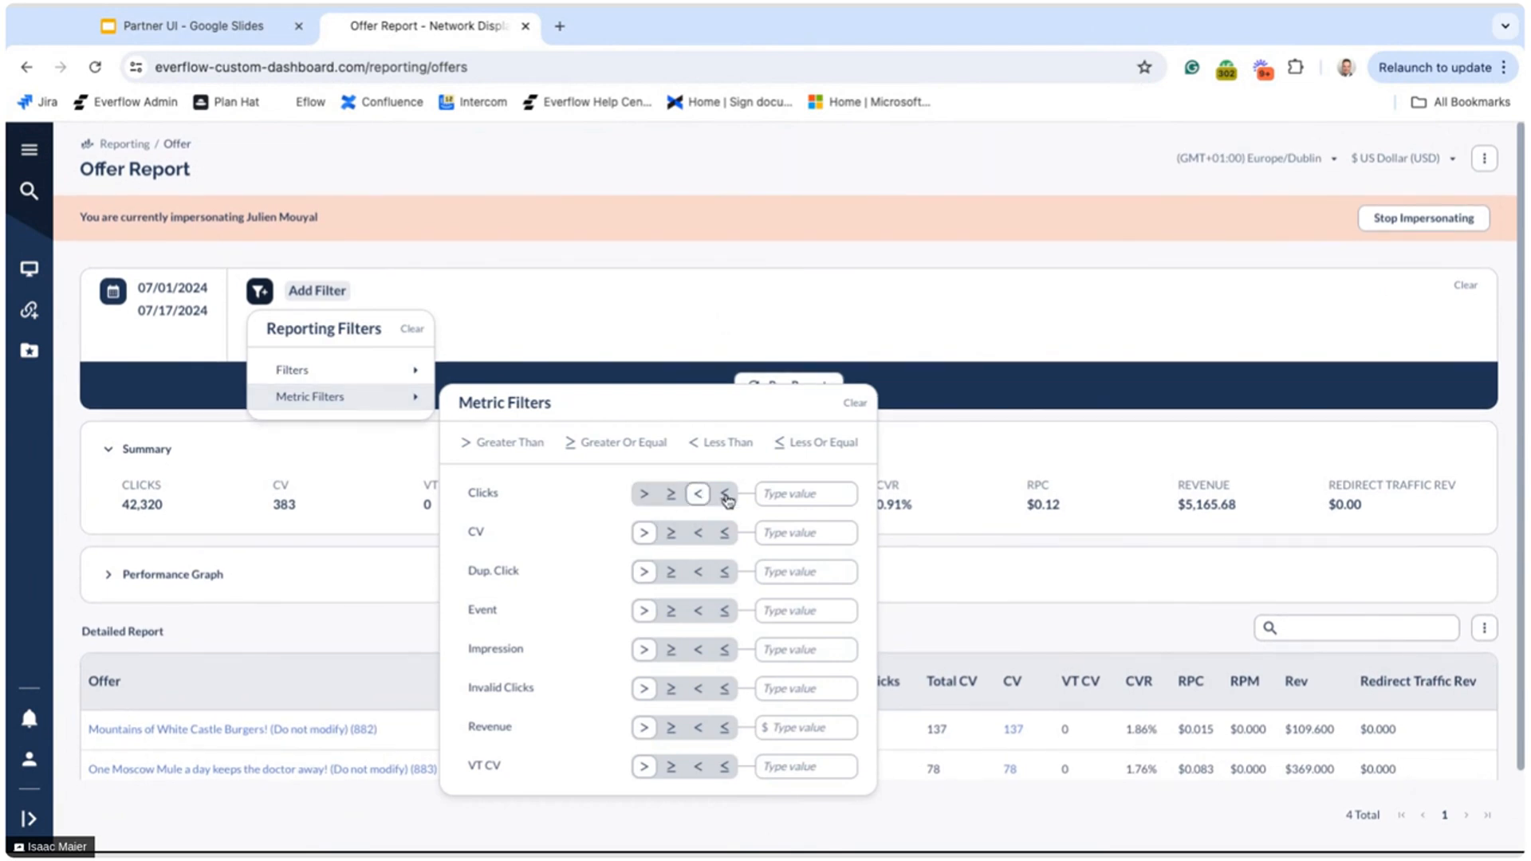
left_click(725, 493)
left_click(643, 493)
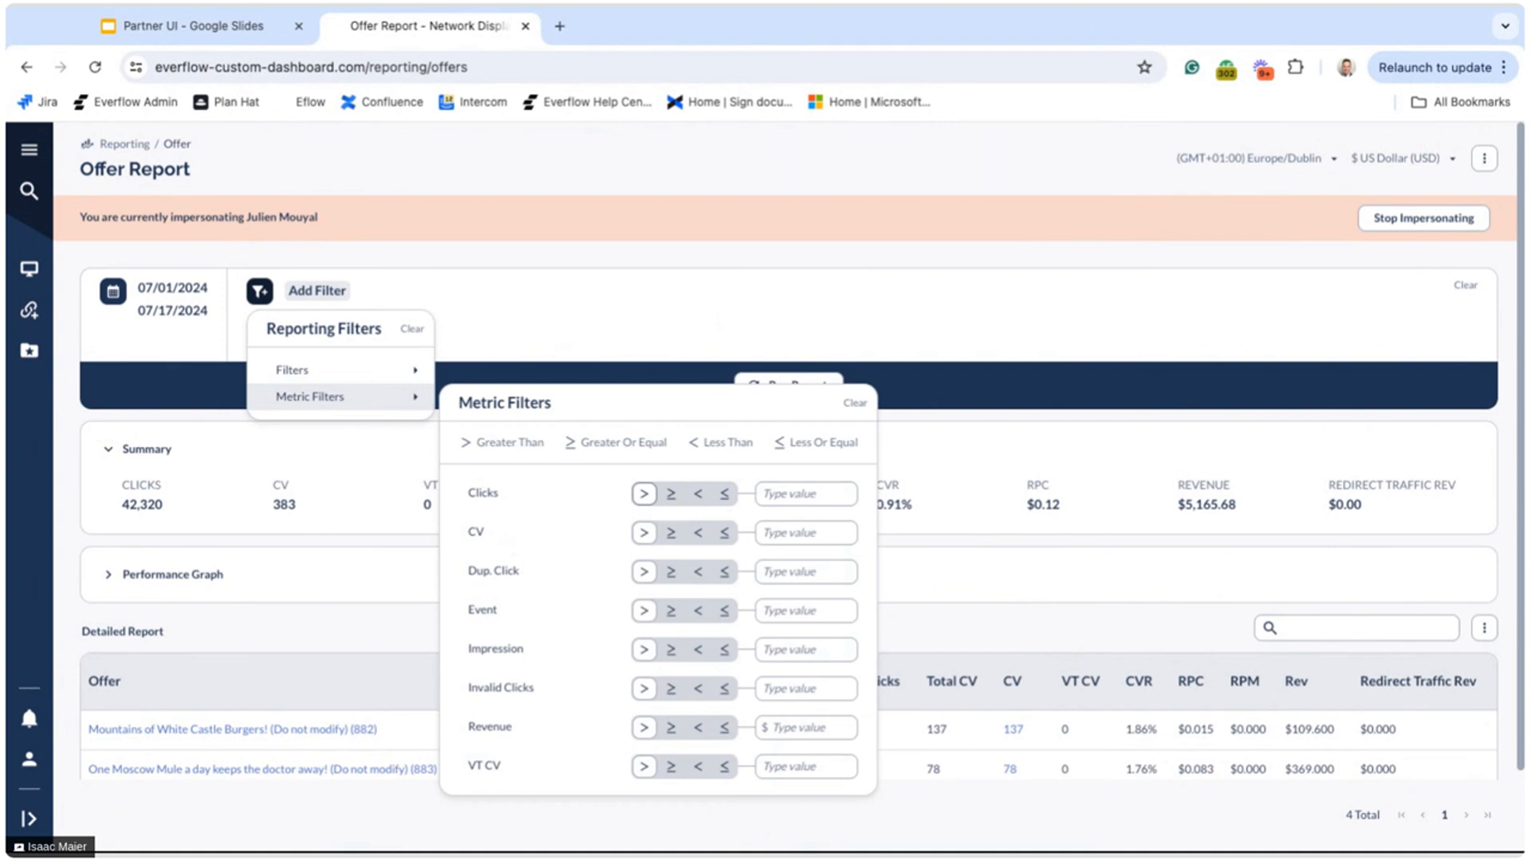
- Open the Analytics section and review the Dimensional, Flex and Dynamic Nested report descriptions
left_click(31, 151)
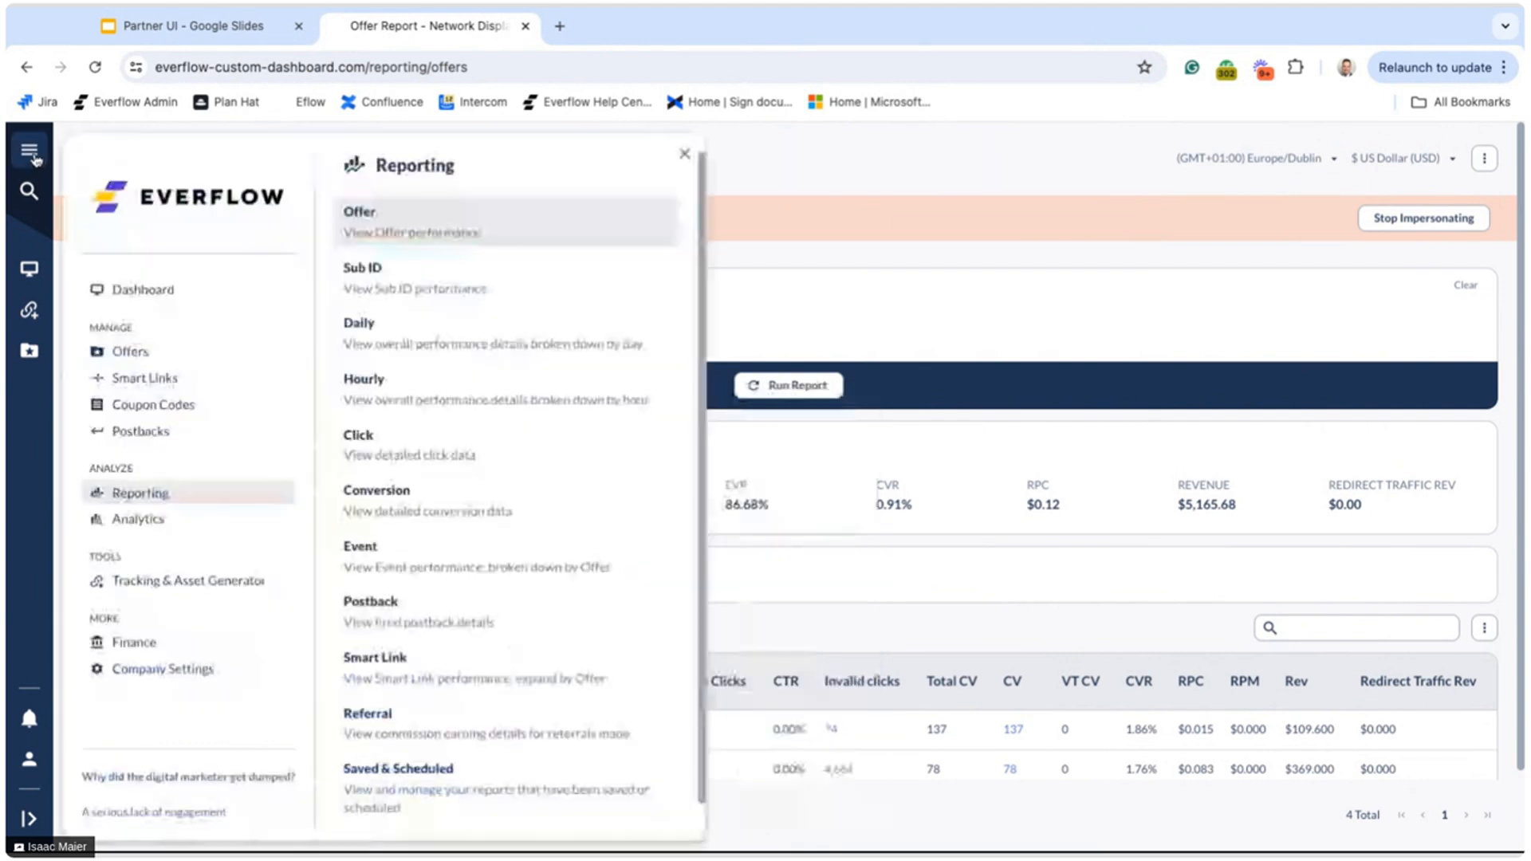
left_click(185, 522)
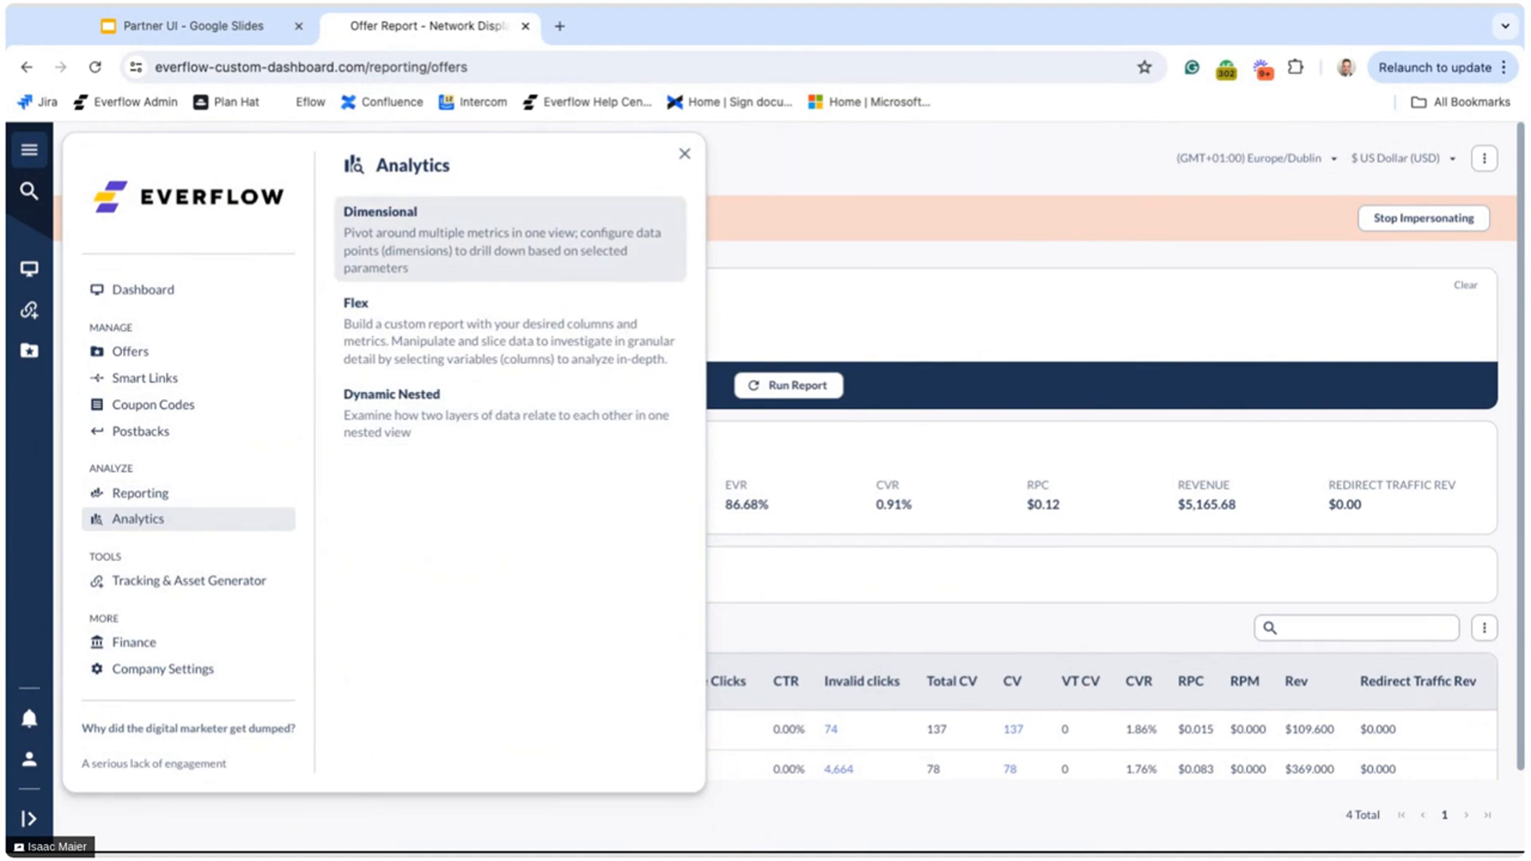
- Open the Dimensional report from the Analytics section and dismiss the reopened list of report types
left_click(478, 254)
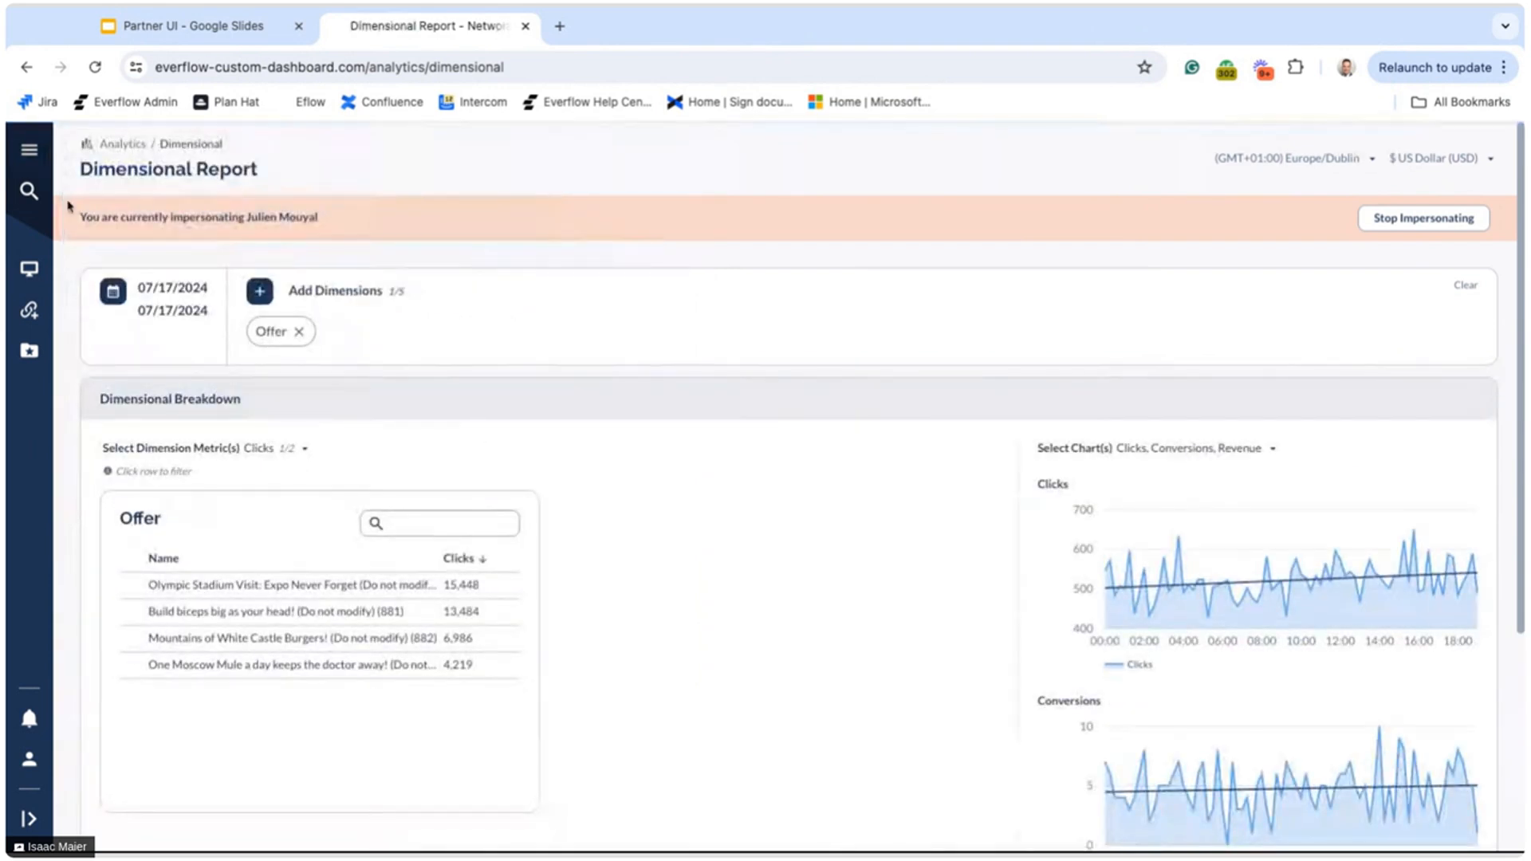
left_click(29, 149)
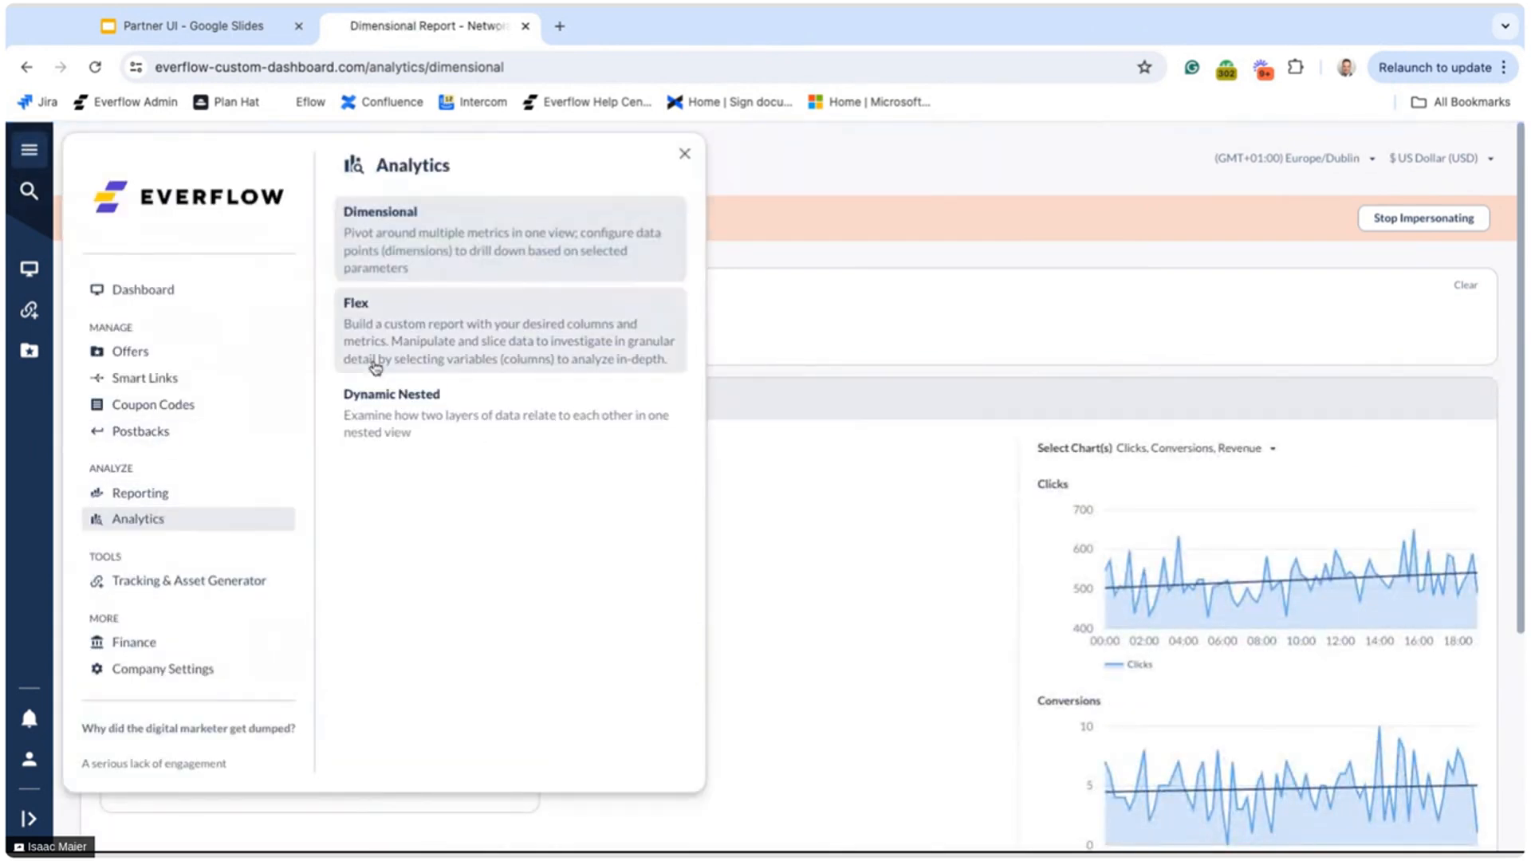
left_click(864, 451)
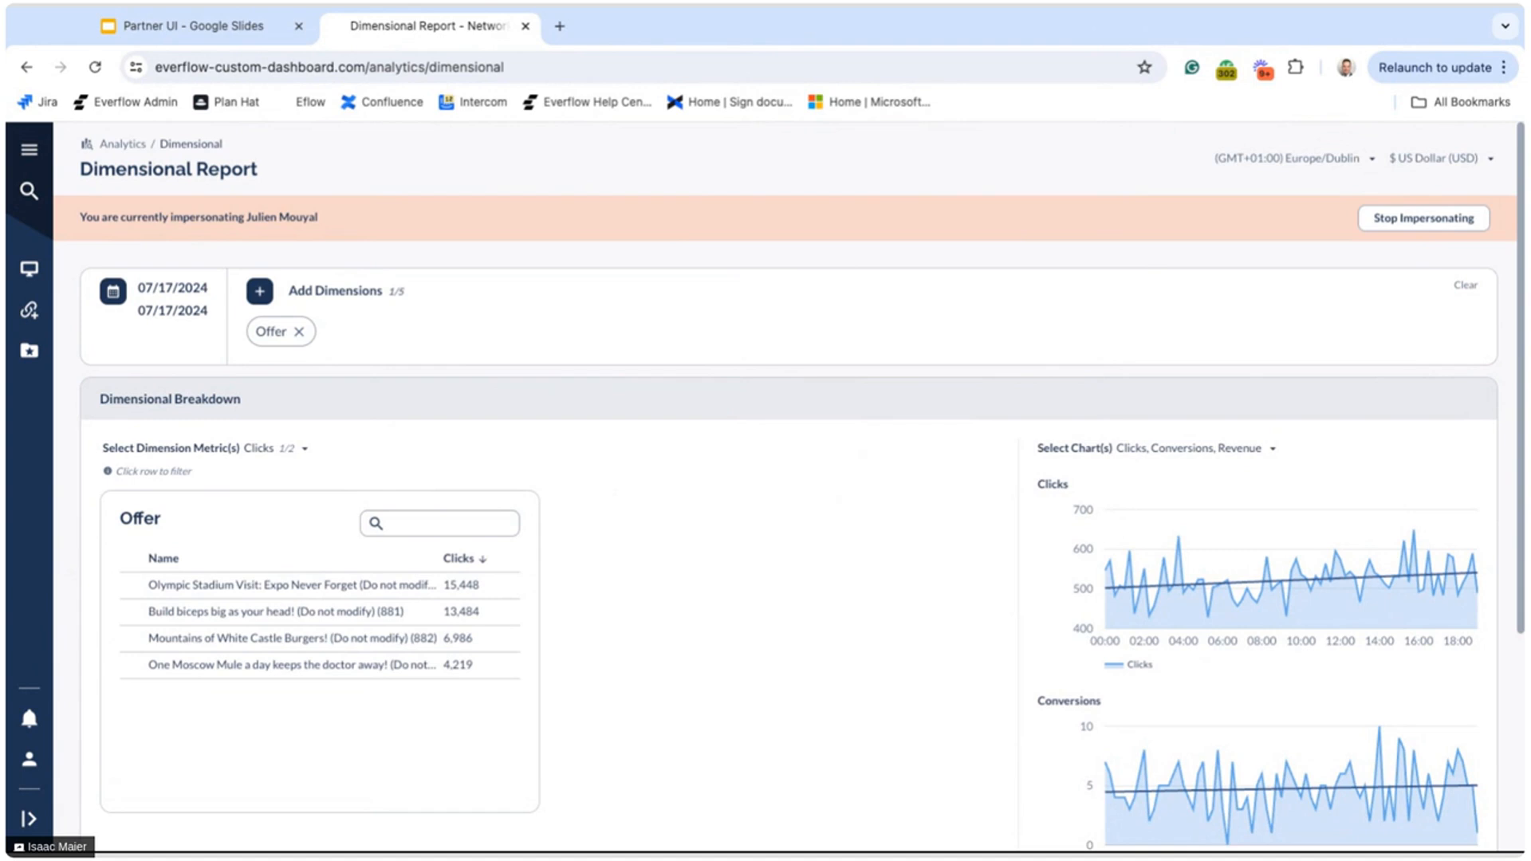
- Add Country, Device Browser and City as dimensions alongside Offer in the Dimensional Report
scroll(303, 550, "down", 1)
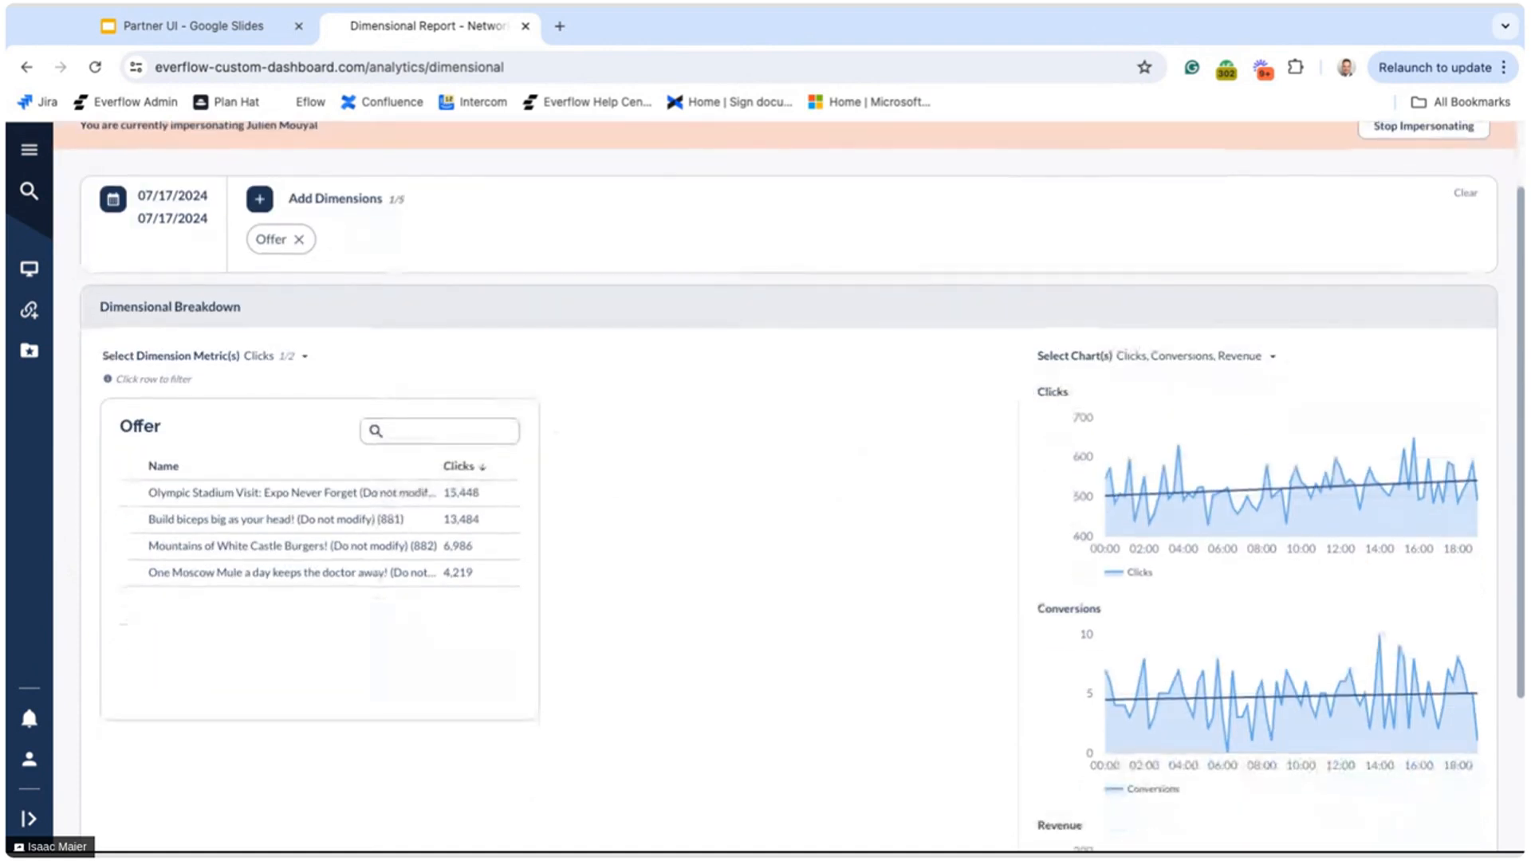
left_click(303, 205)
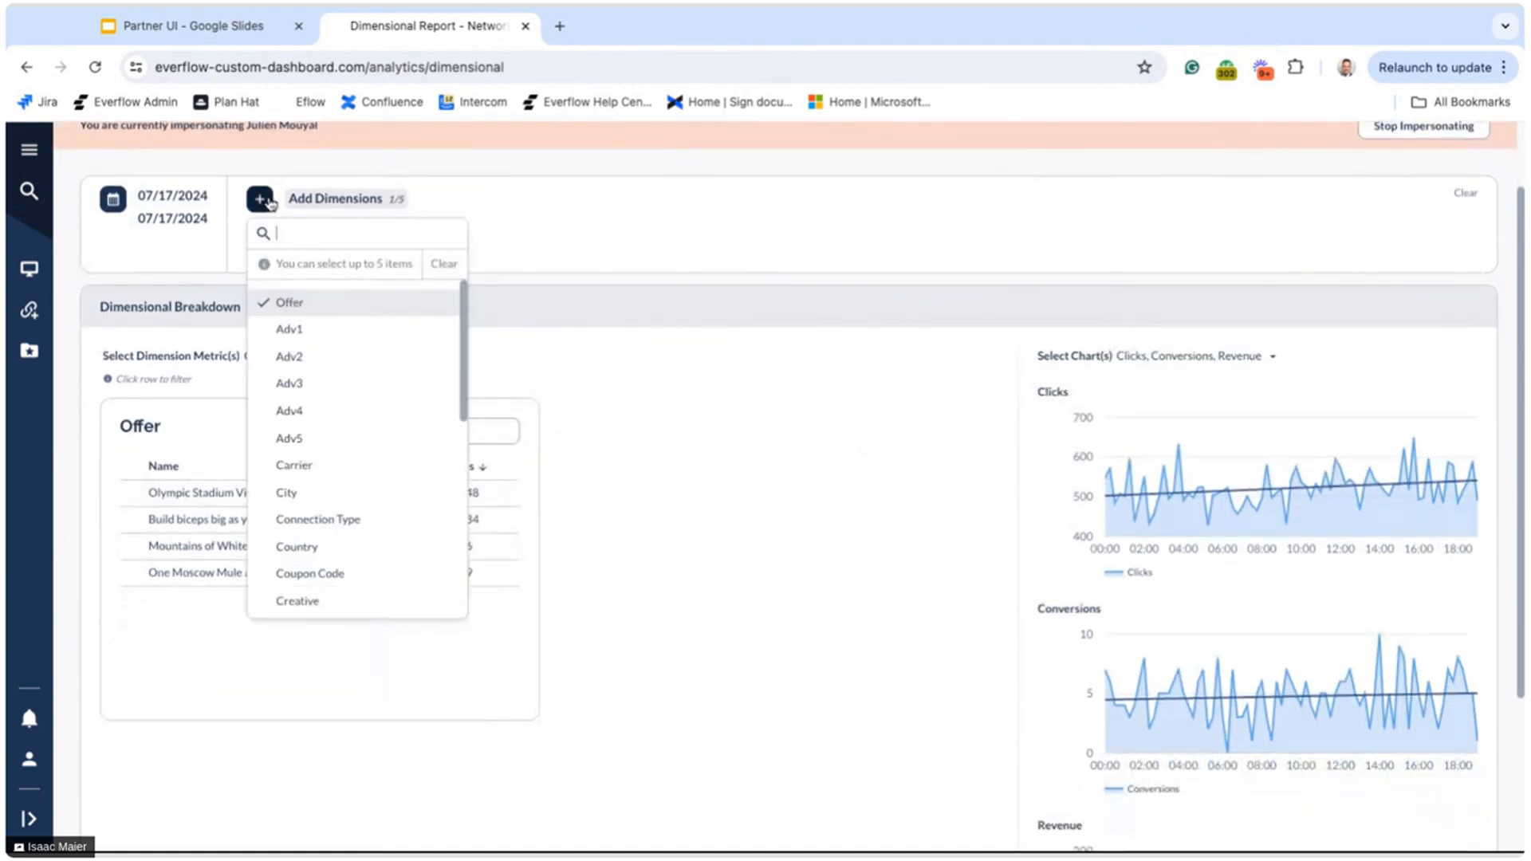
scroll(359, 413, "down", 3)
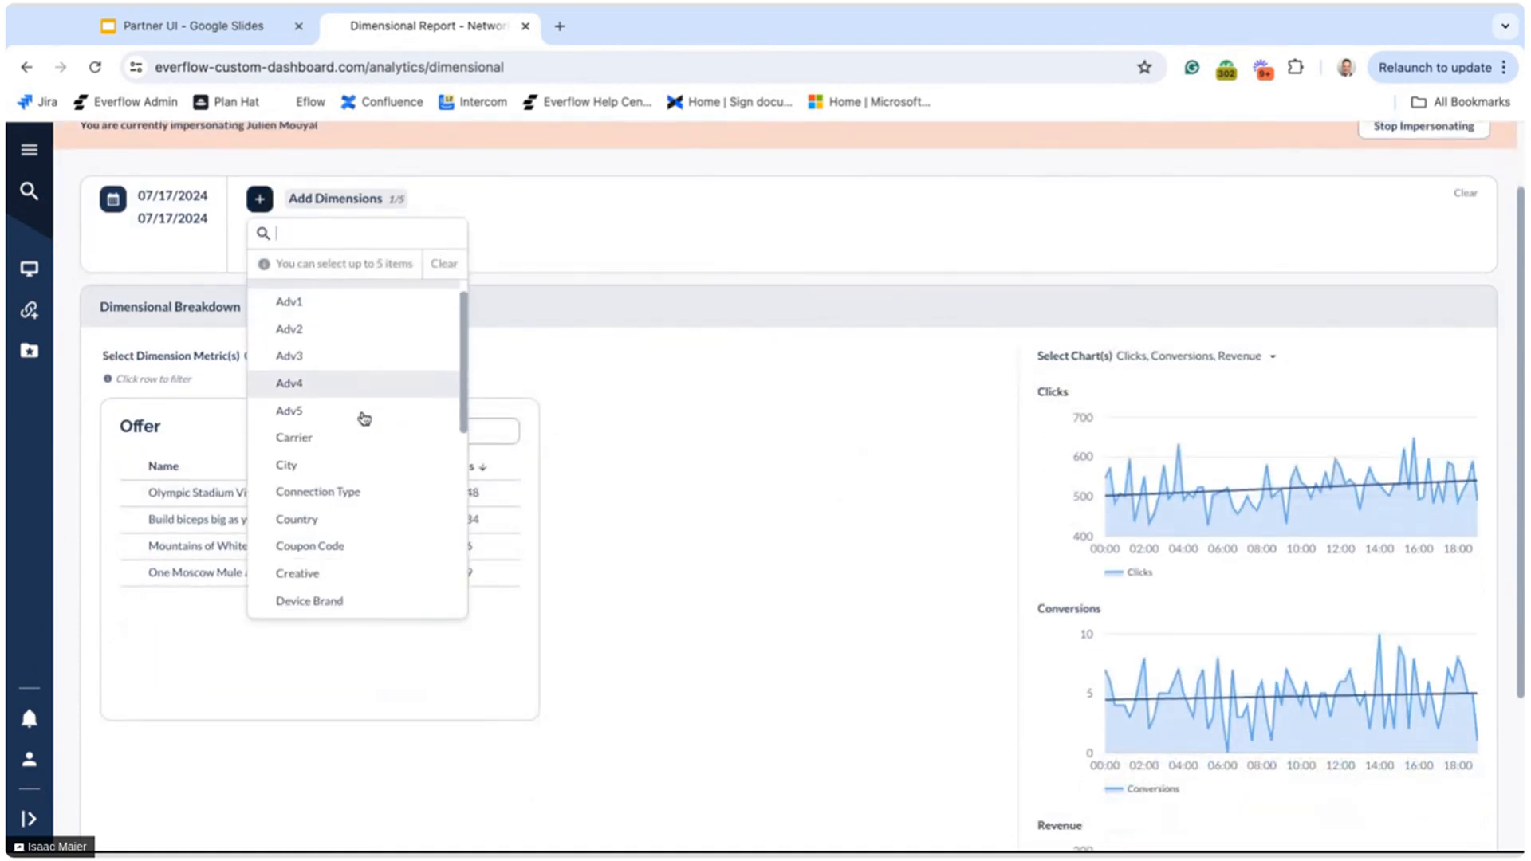
left_click(347, 430)
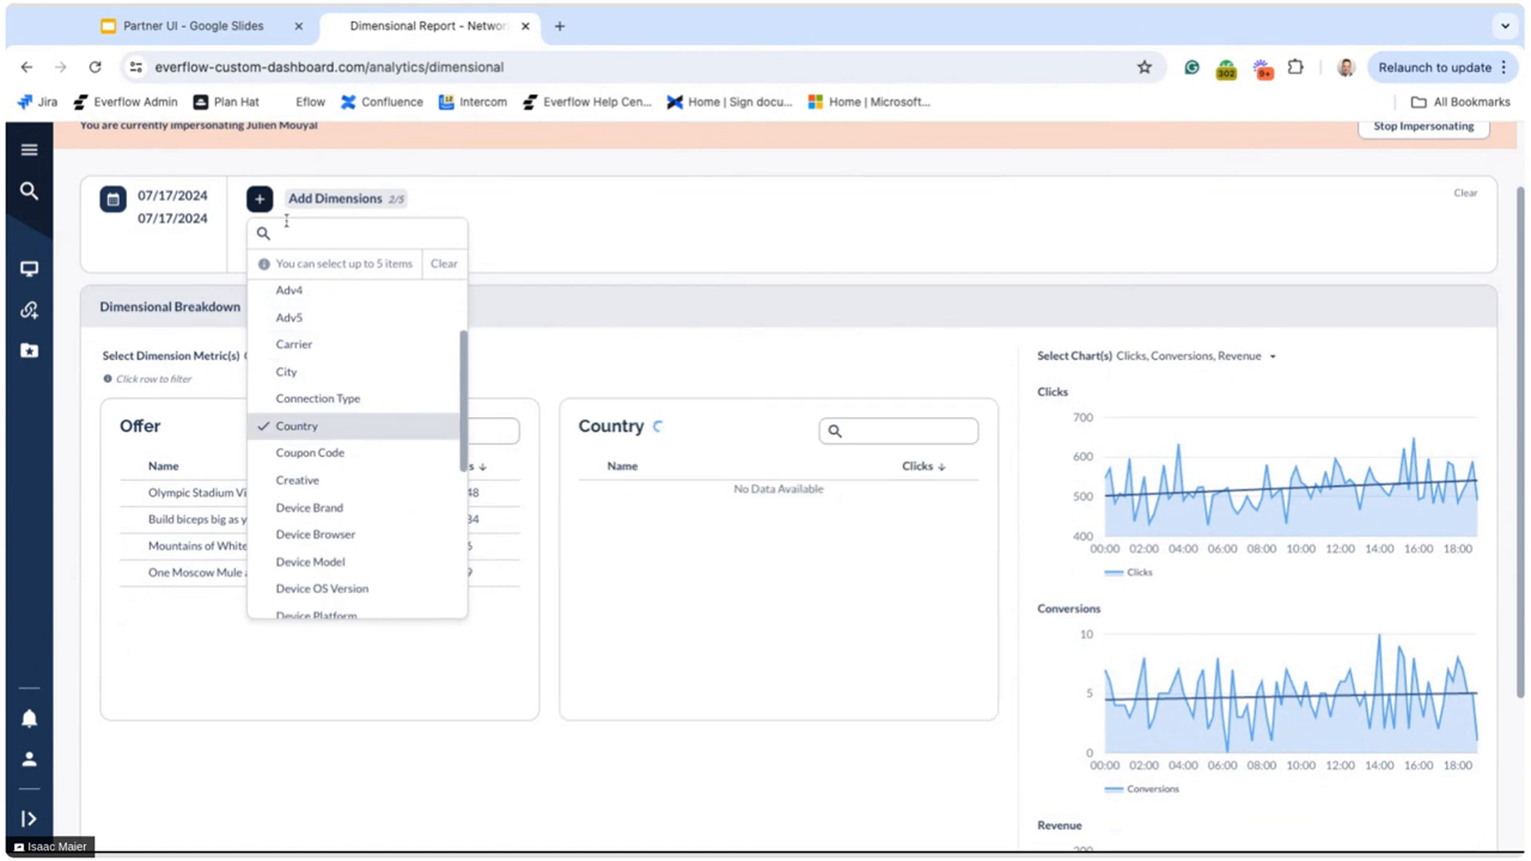
scroll(317, 446, "down", 2)
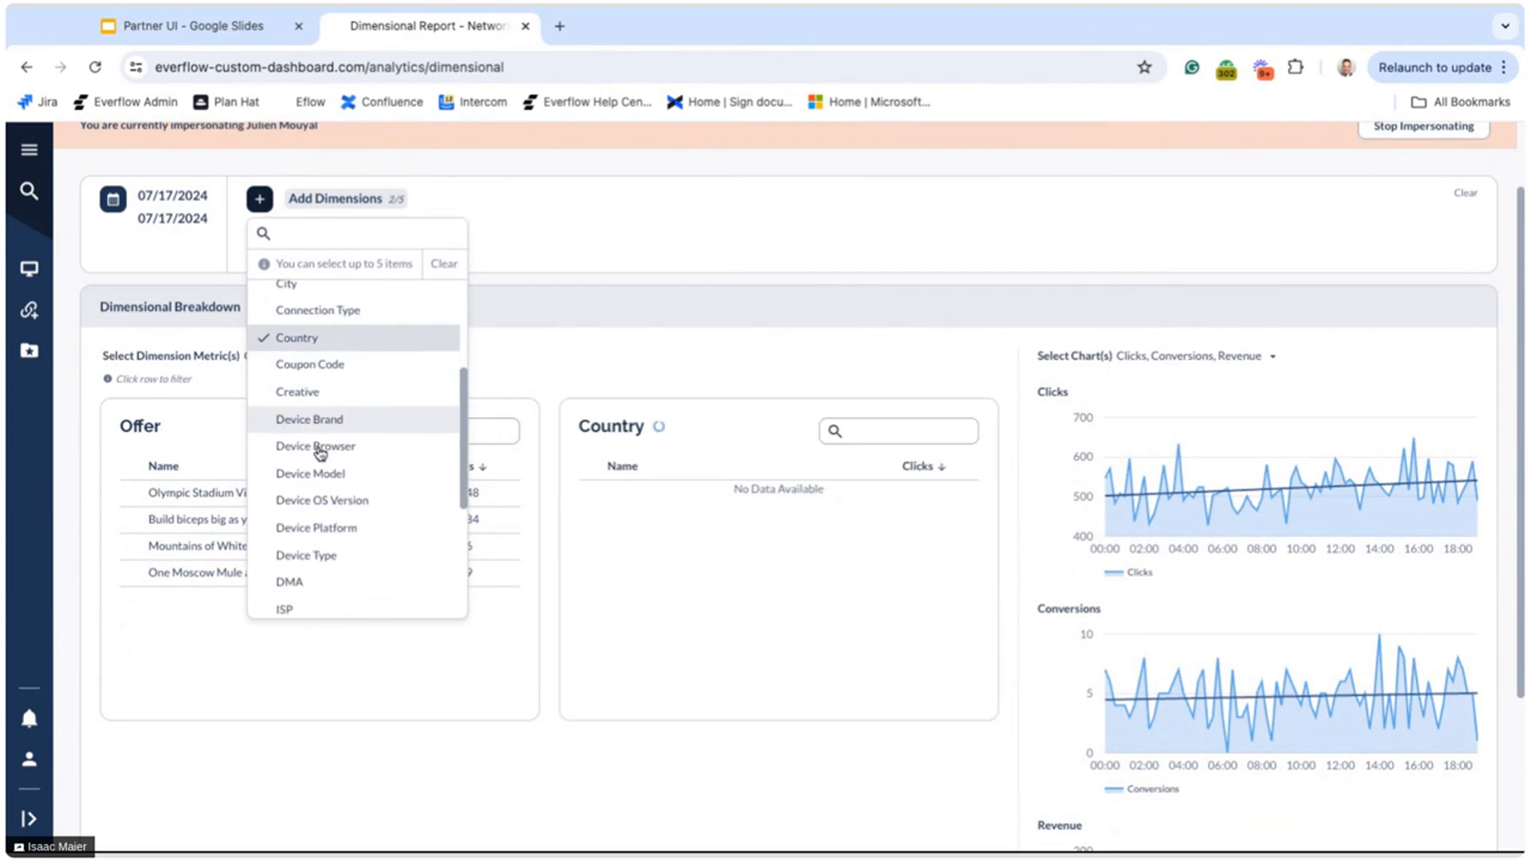
left_click(334, 448)
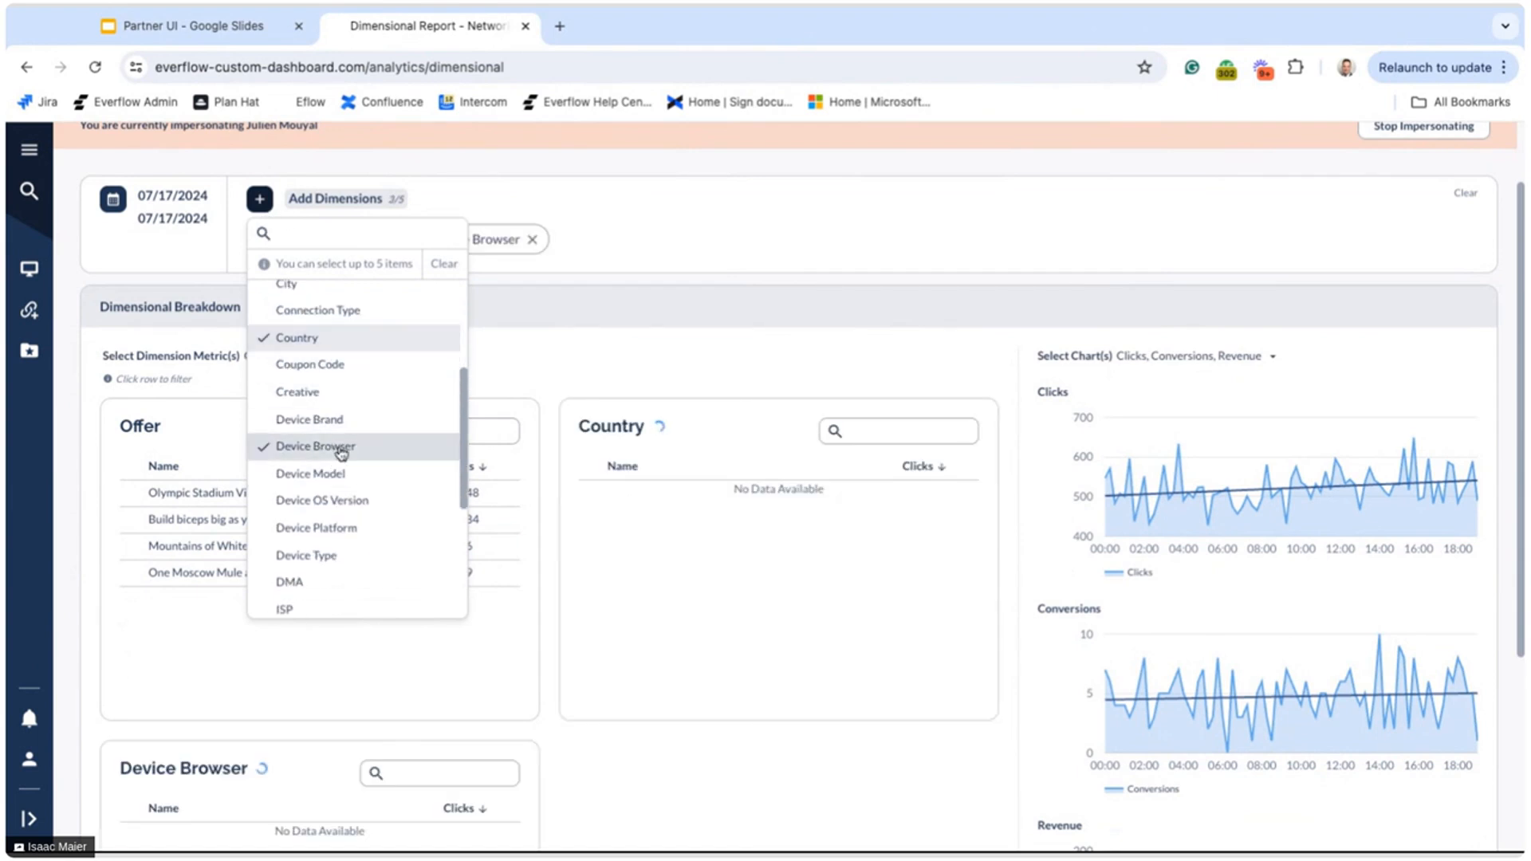
scroll(353, 484, "down", 3)
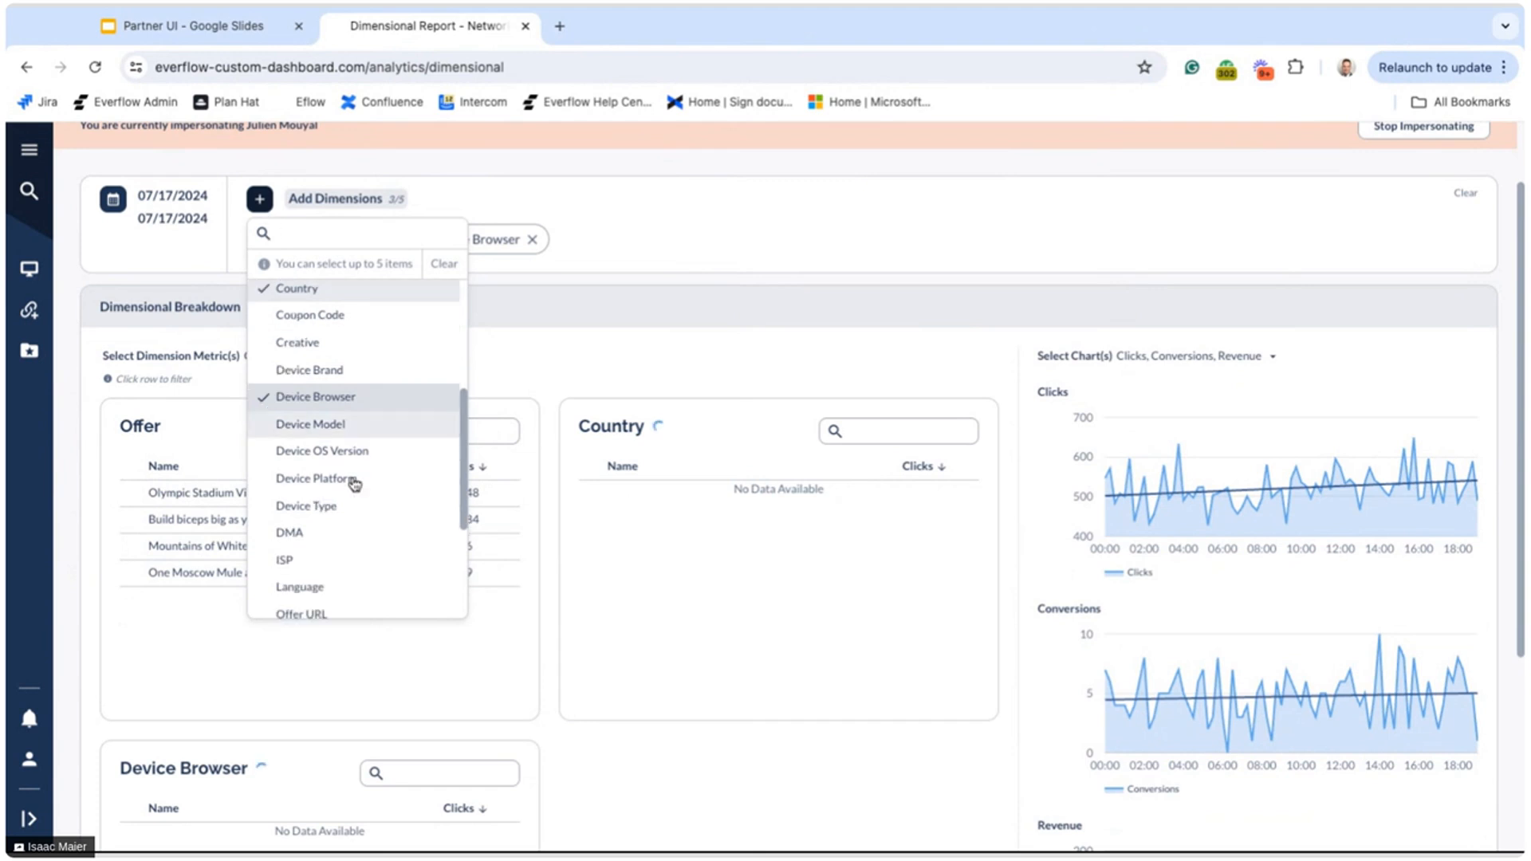
scroll(355, 484, "down", 2)
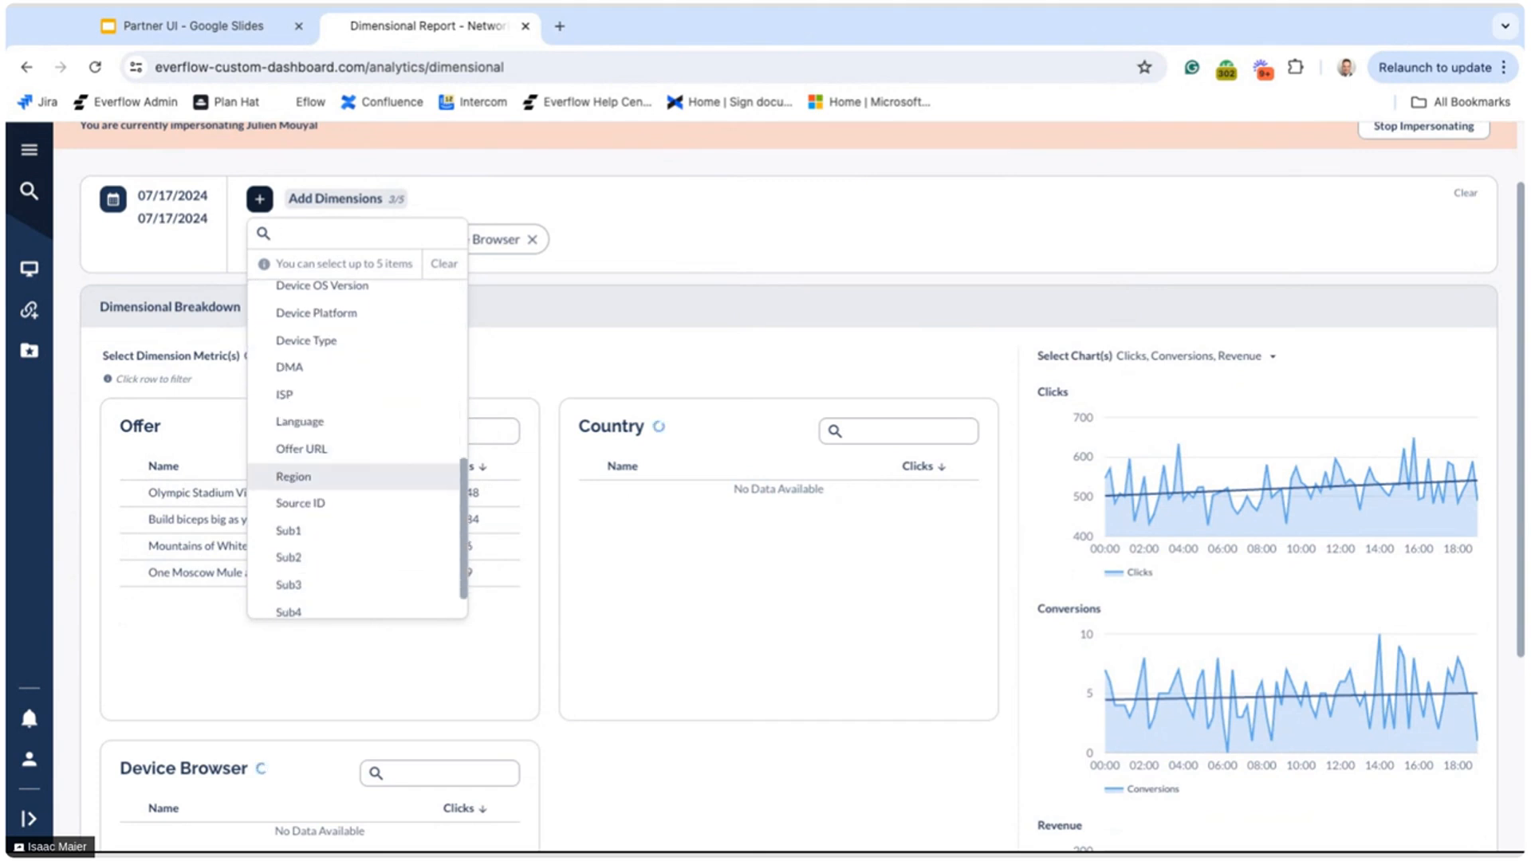
scroll(354, 484, "up", 5)
scroll(350, 502, "up", 3)
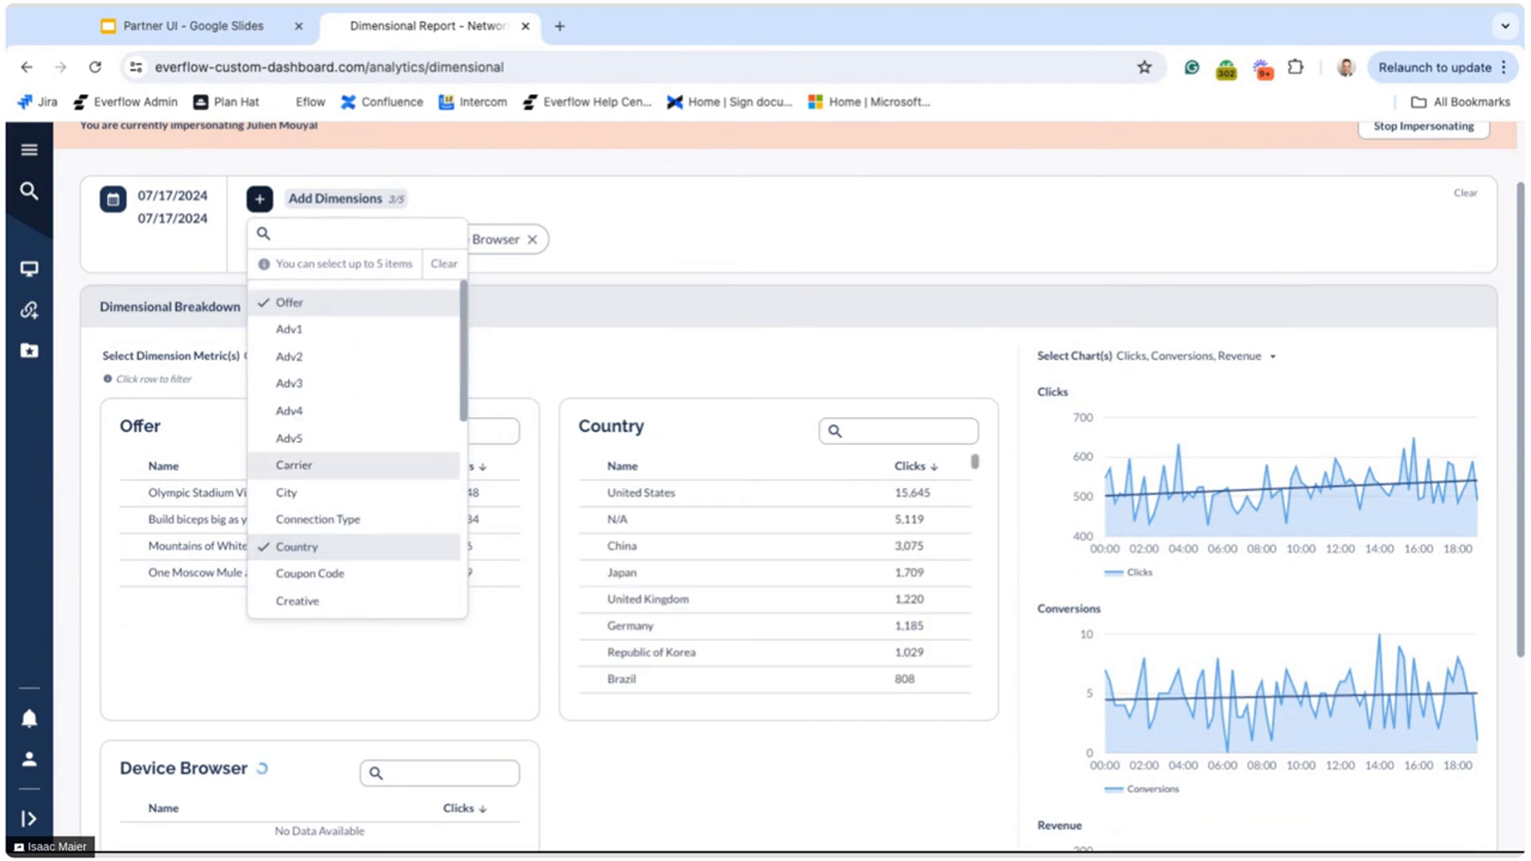
left_click(348, 502)
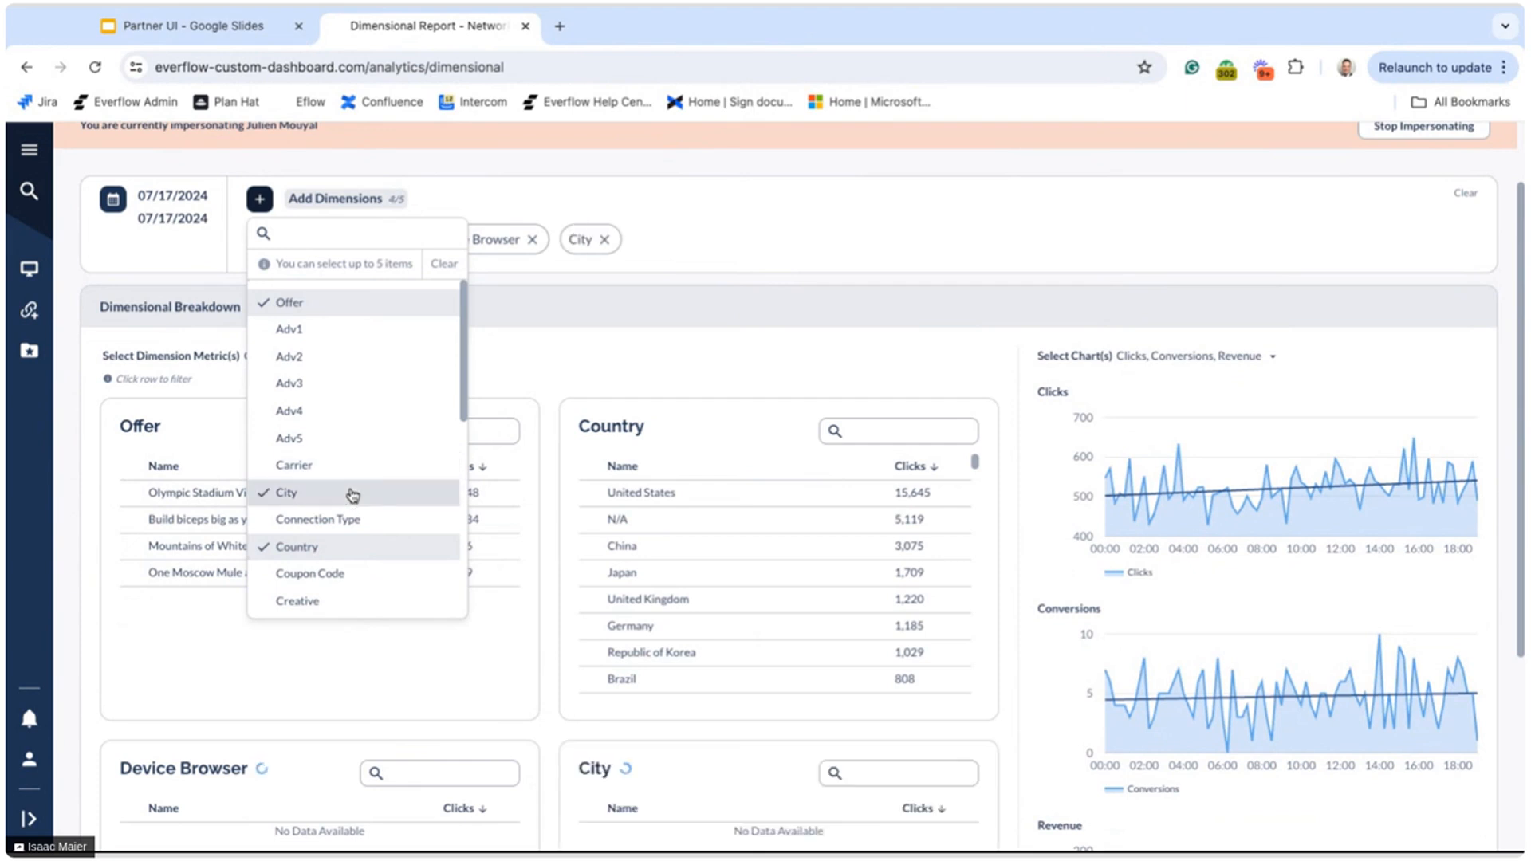
left_click(638, 339)
- Examine the Offer, Country, Device Browser and City tables and the Clicks, Conversions and Revenue charts in the dimensional breakdown
scroll(603, 372, "down", 1)
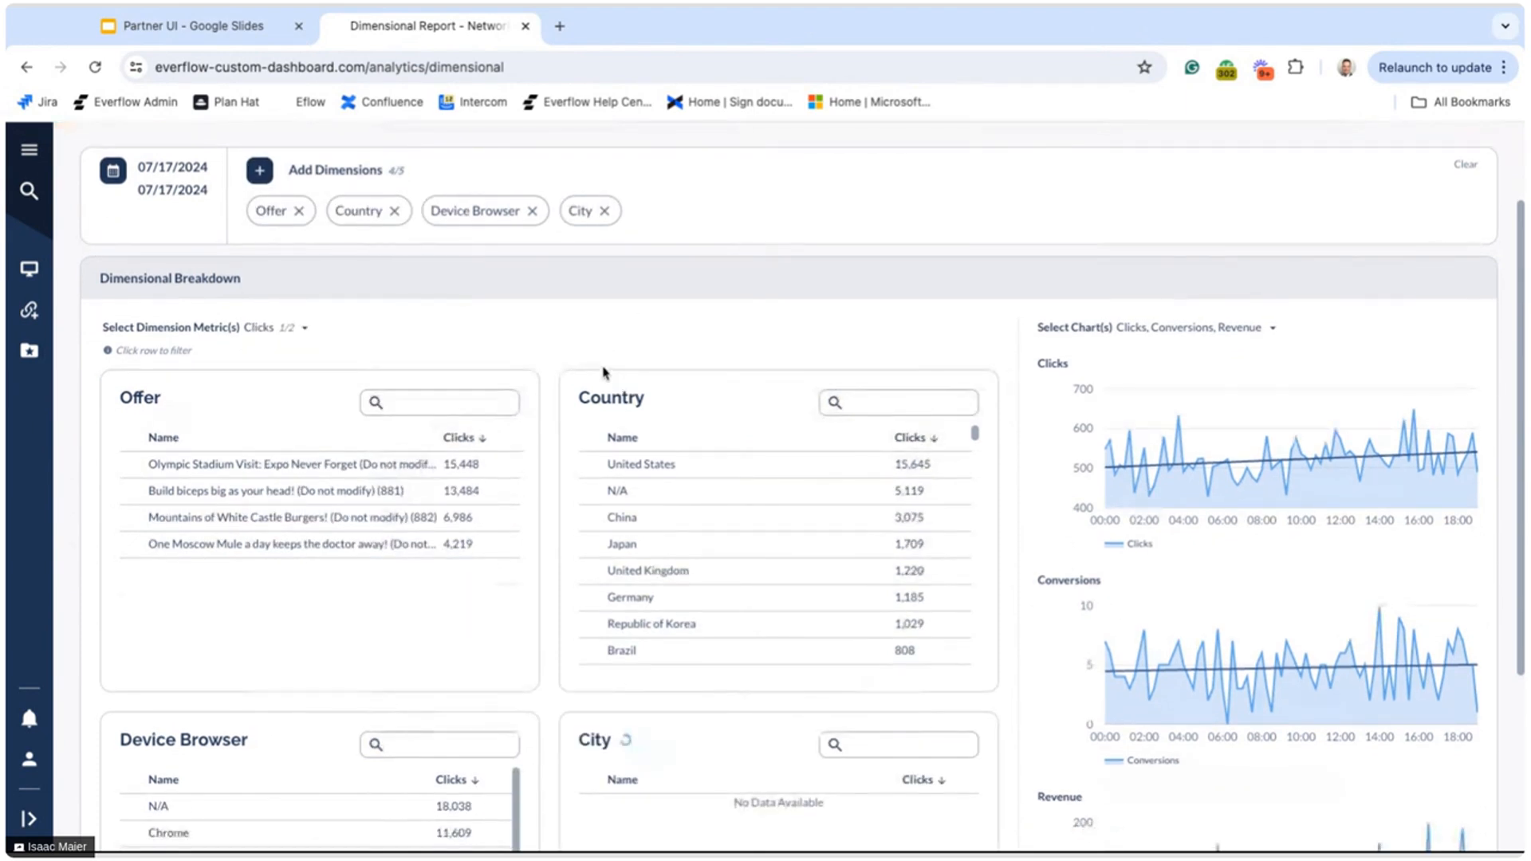
scroll(630, 387, "down", 3)
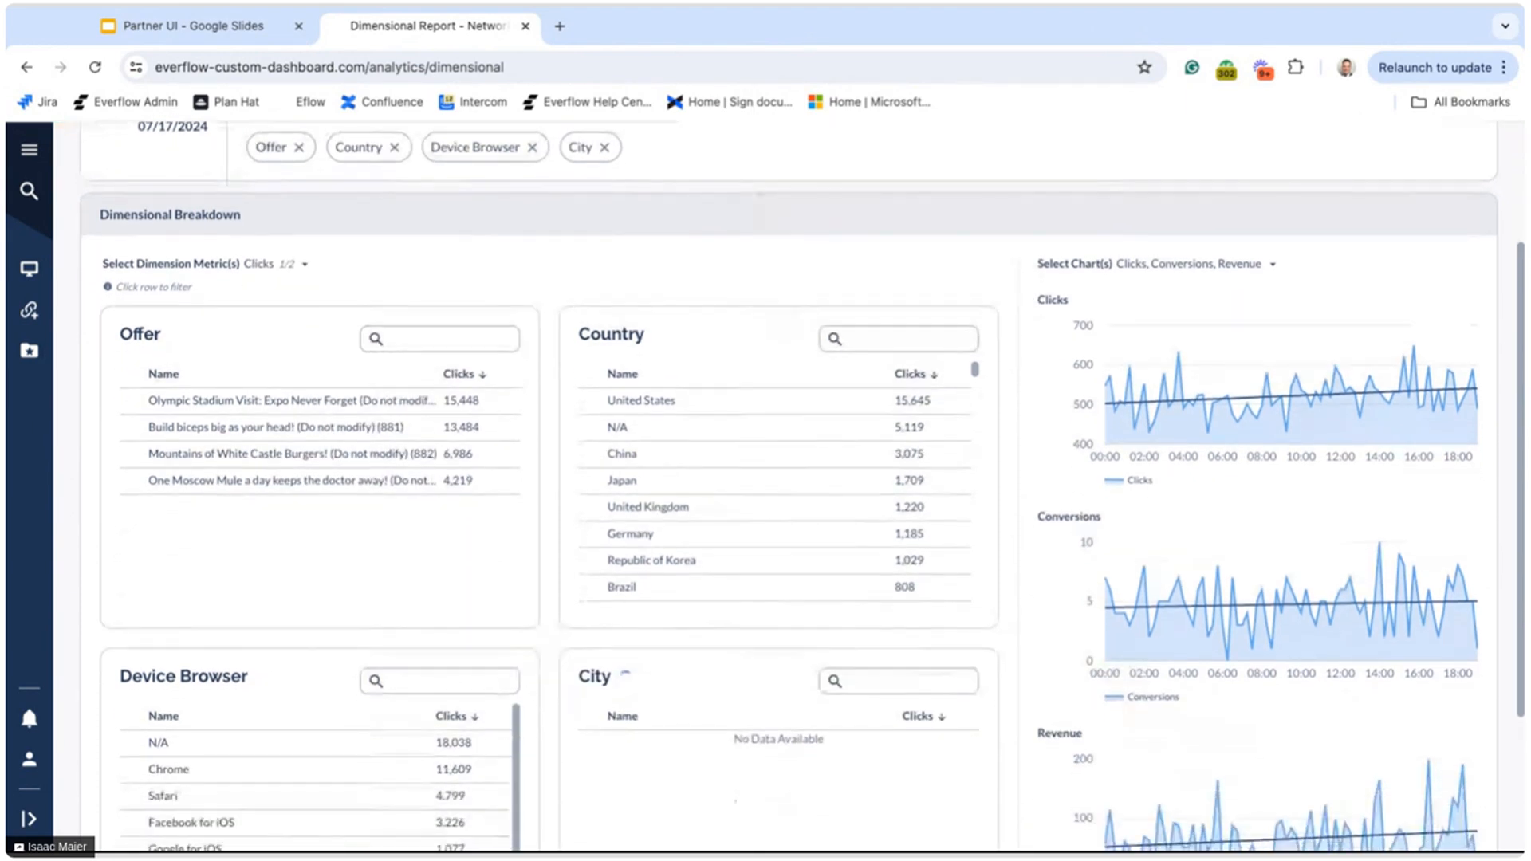
scroll(630, 387, "up", 1)
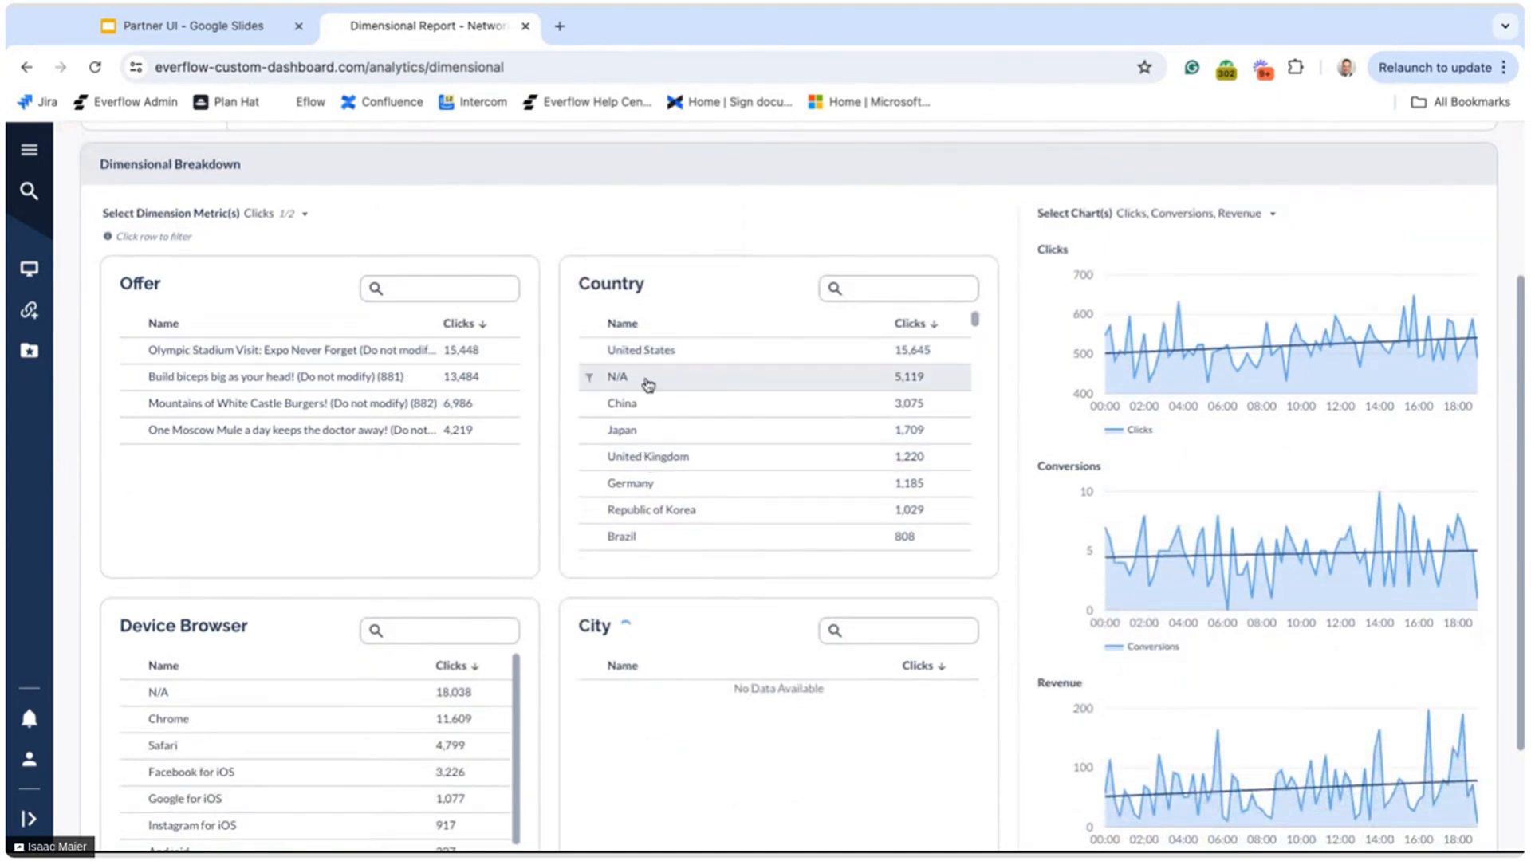
scroll(393, 747, "down", 1)
scroll(391, 745, "down", 1)
scroll(391, 745, "up", 2)
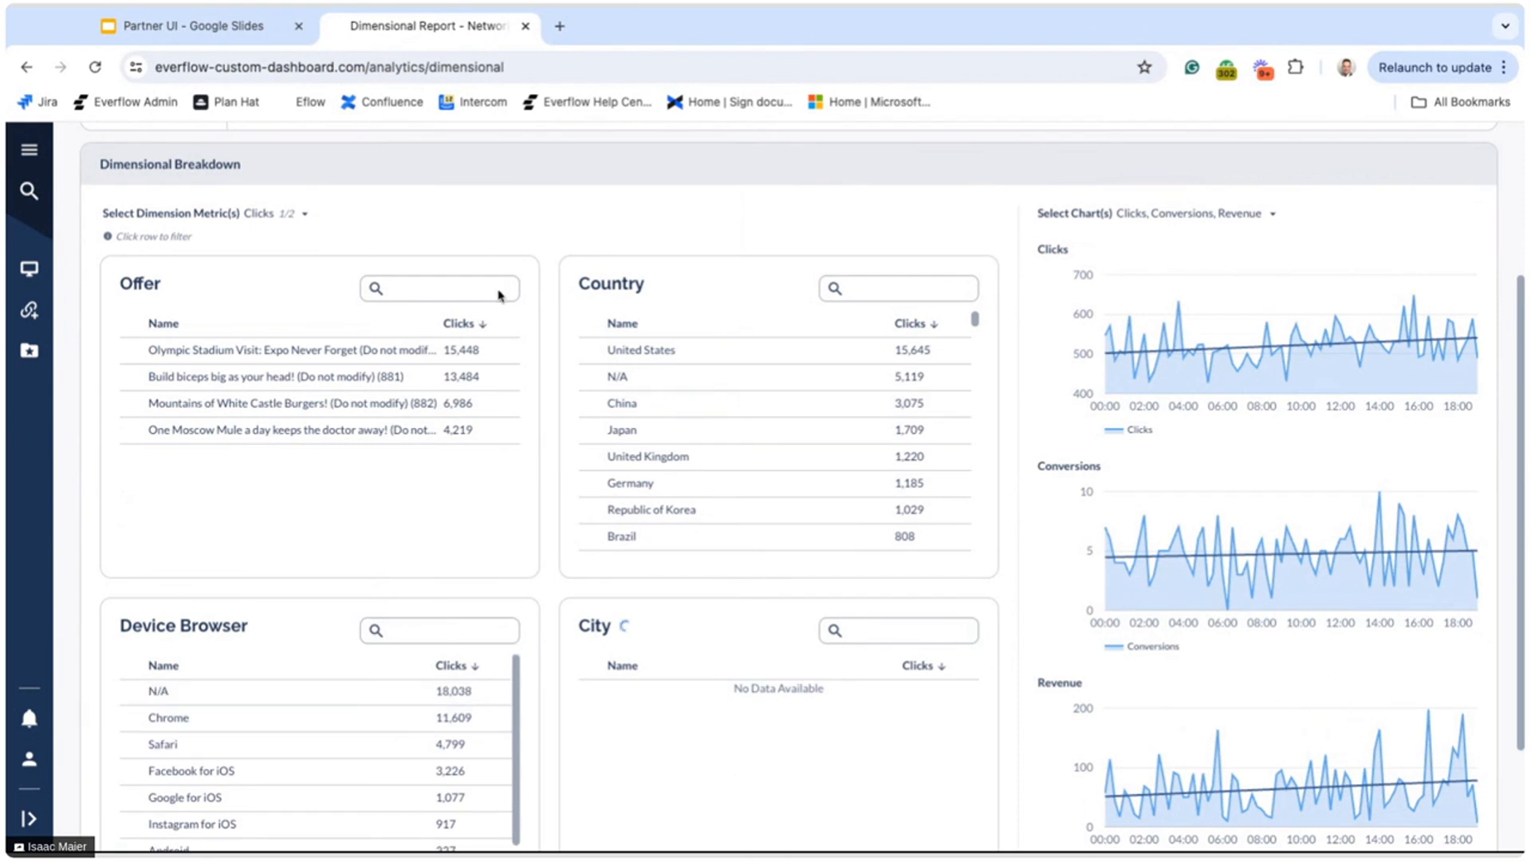
scroll(553, 200, "down", 1)
scroll(553, 199, "up", 1)
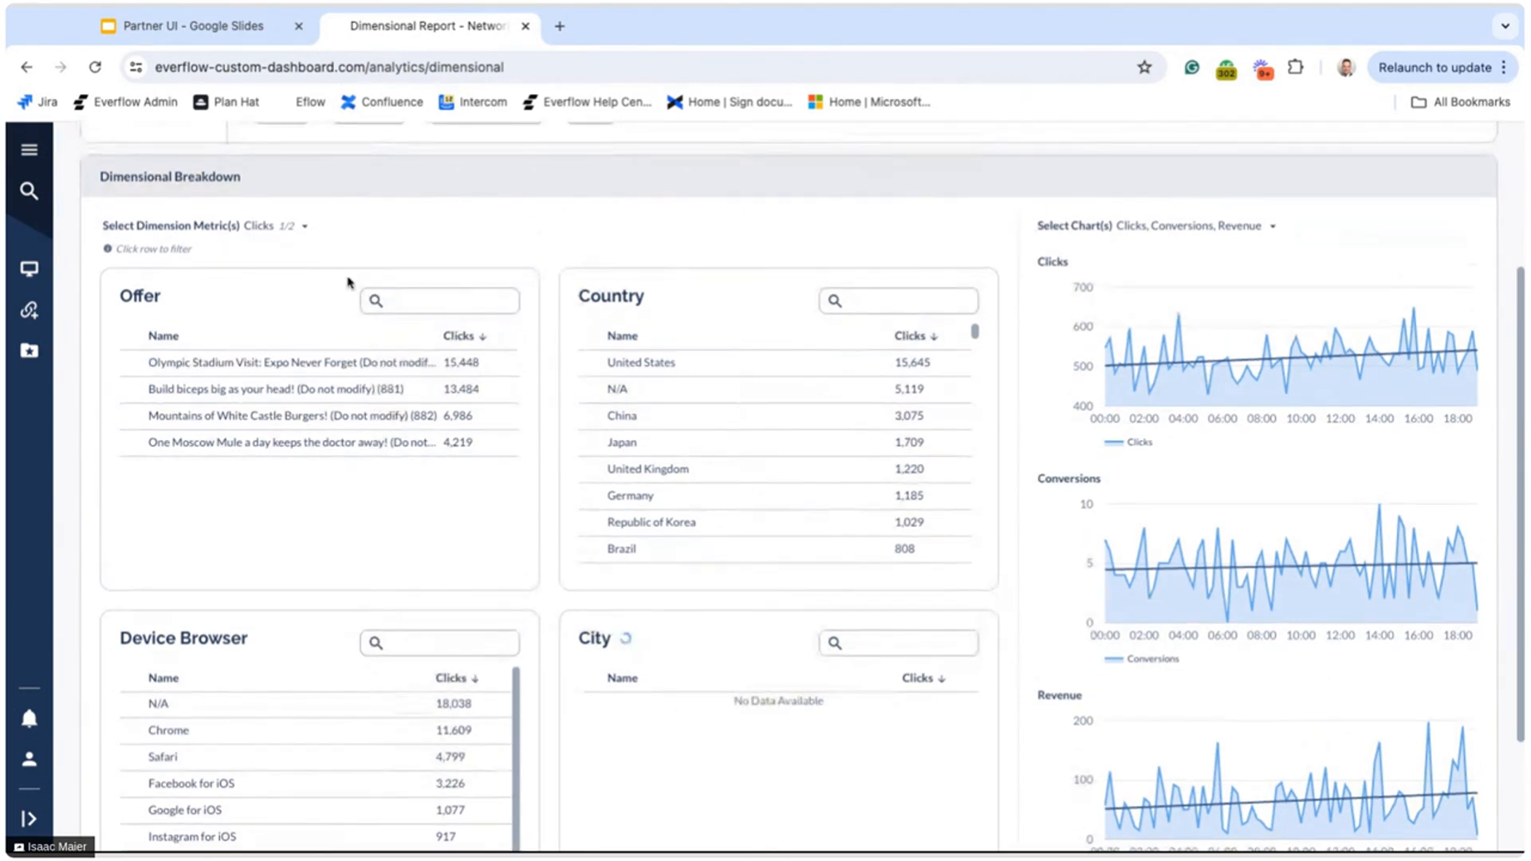
- Filter the dimensional breakdown by the Olympic Stadium Visit offer and review the other dimension tables and charts
left_click(132, 370)
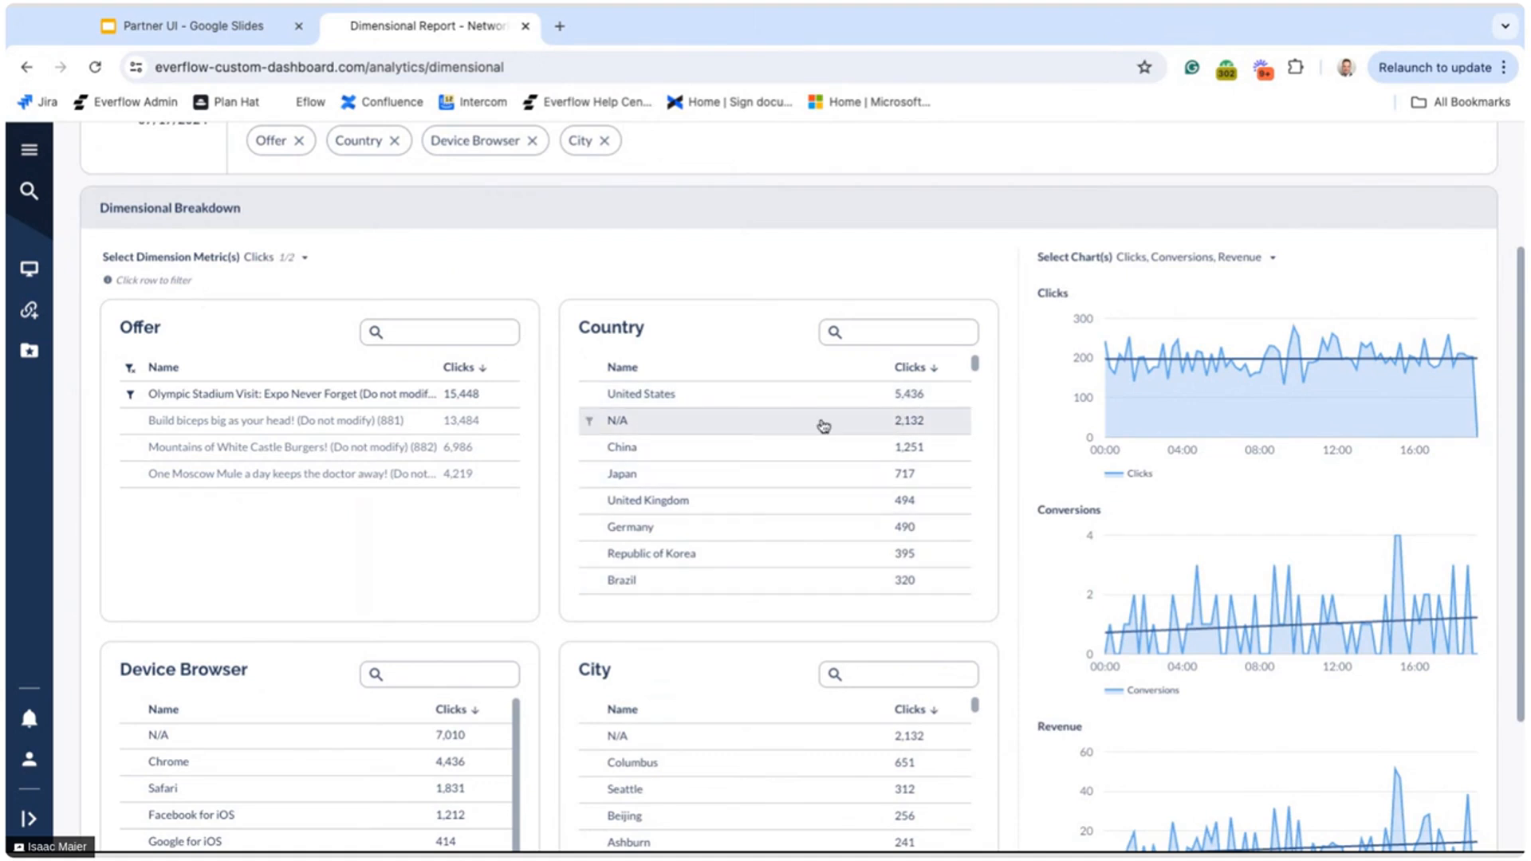
scroll(535, 315, "down", 3)
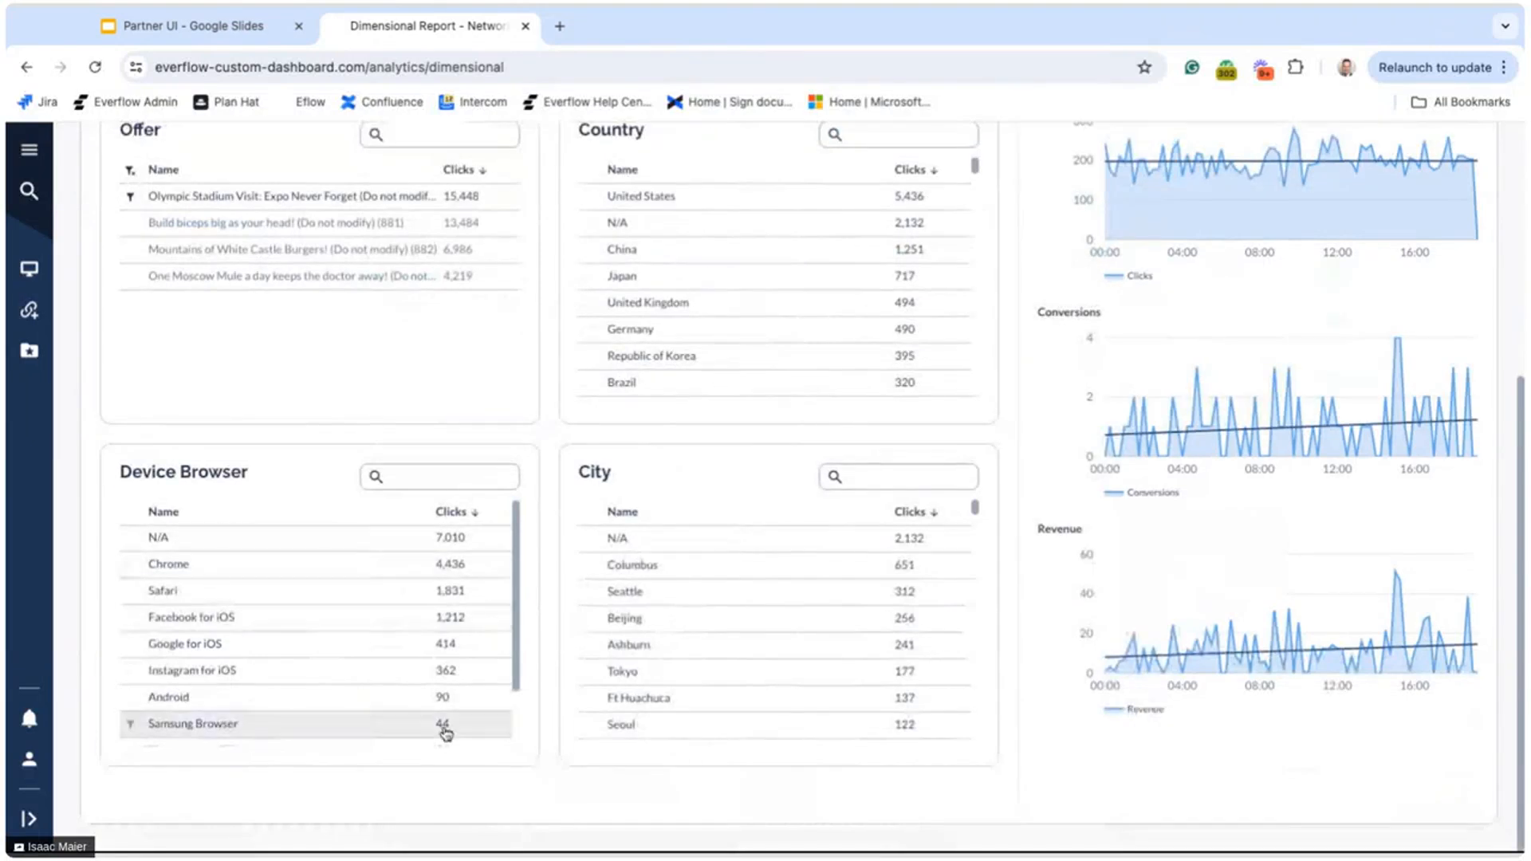
scroll(532, 418, "up", 1)
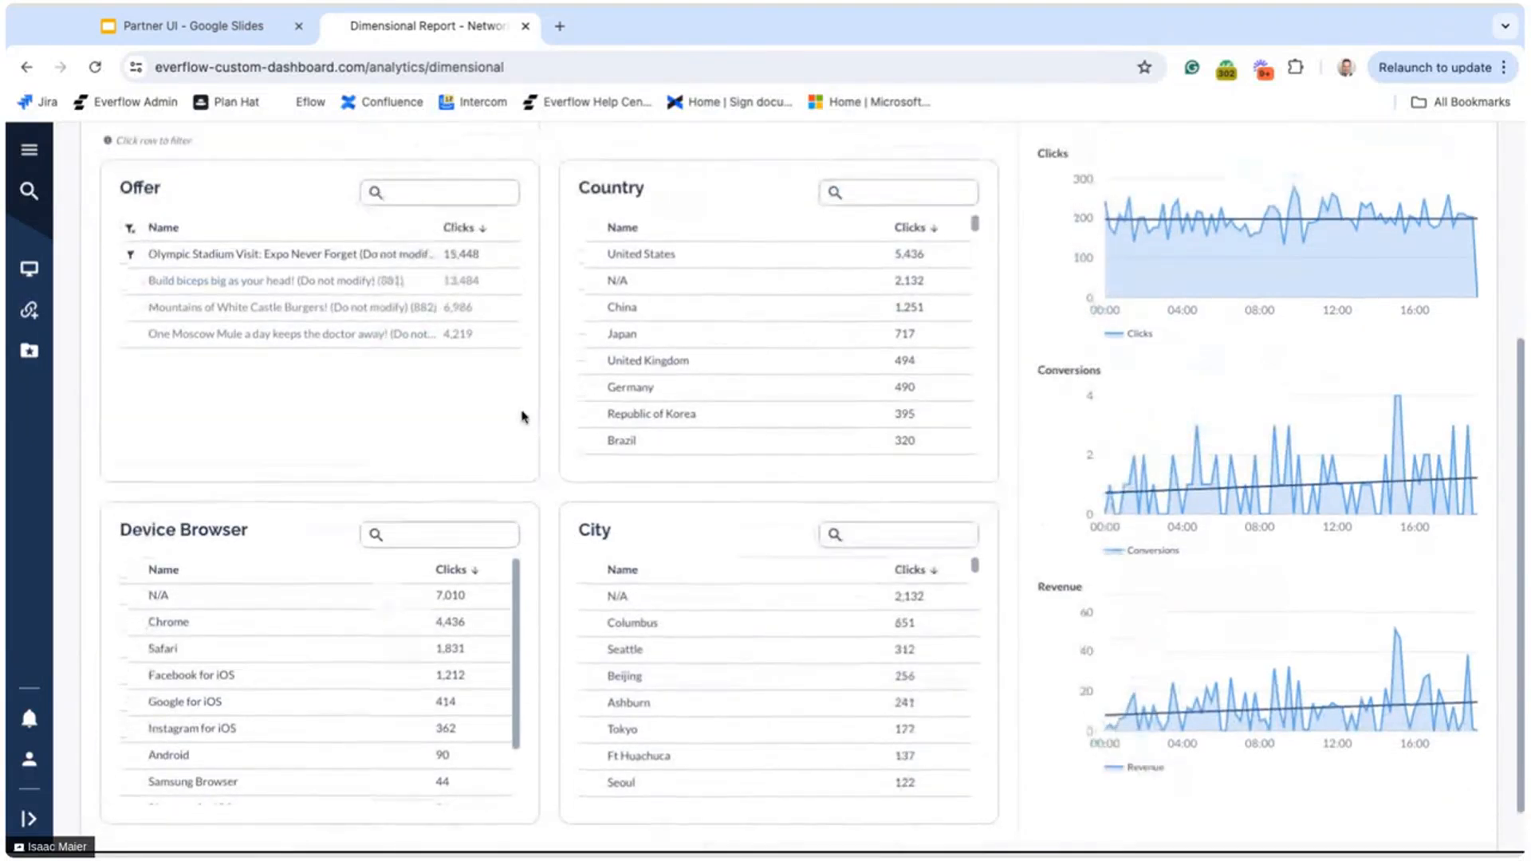
scroll(304, 375, "up", 1)
- Try filtering the breakdown by the Build biceps offer together with the Olympic Stadium Visit offer, and clear both offer filters
left_click(143, 328)
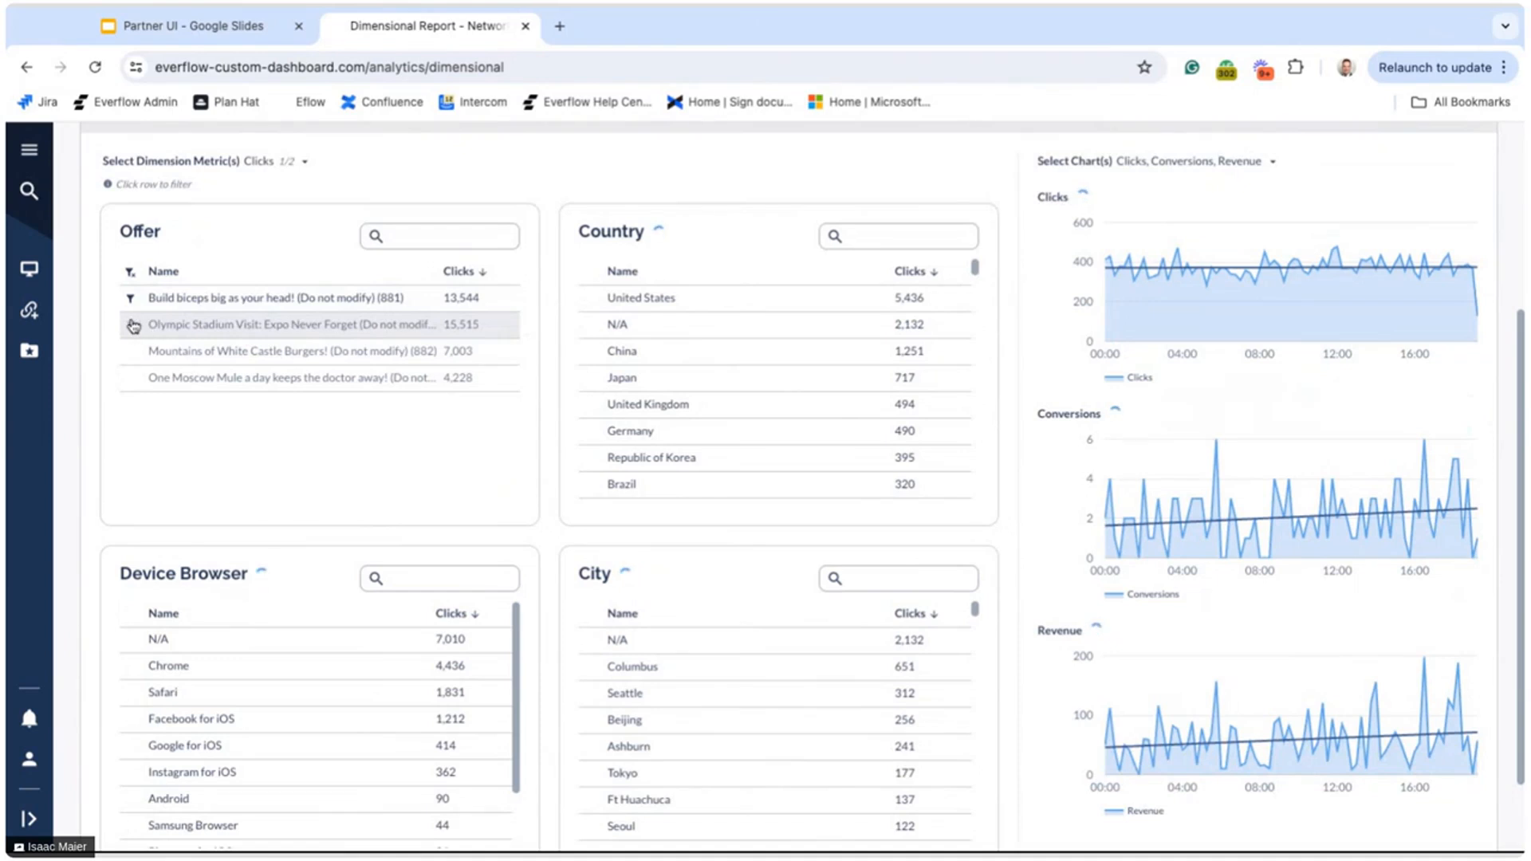
left_click(133, 325)
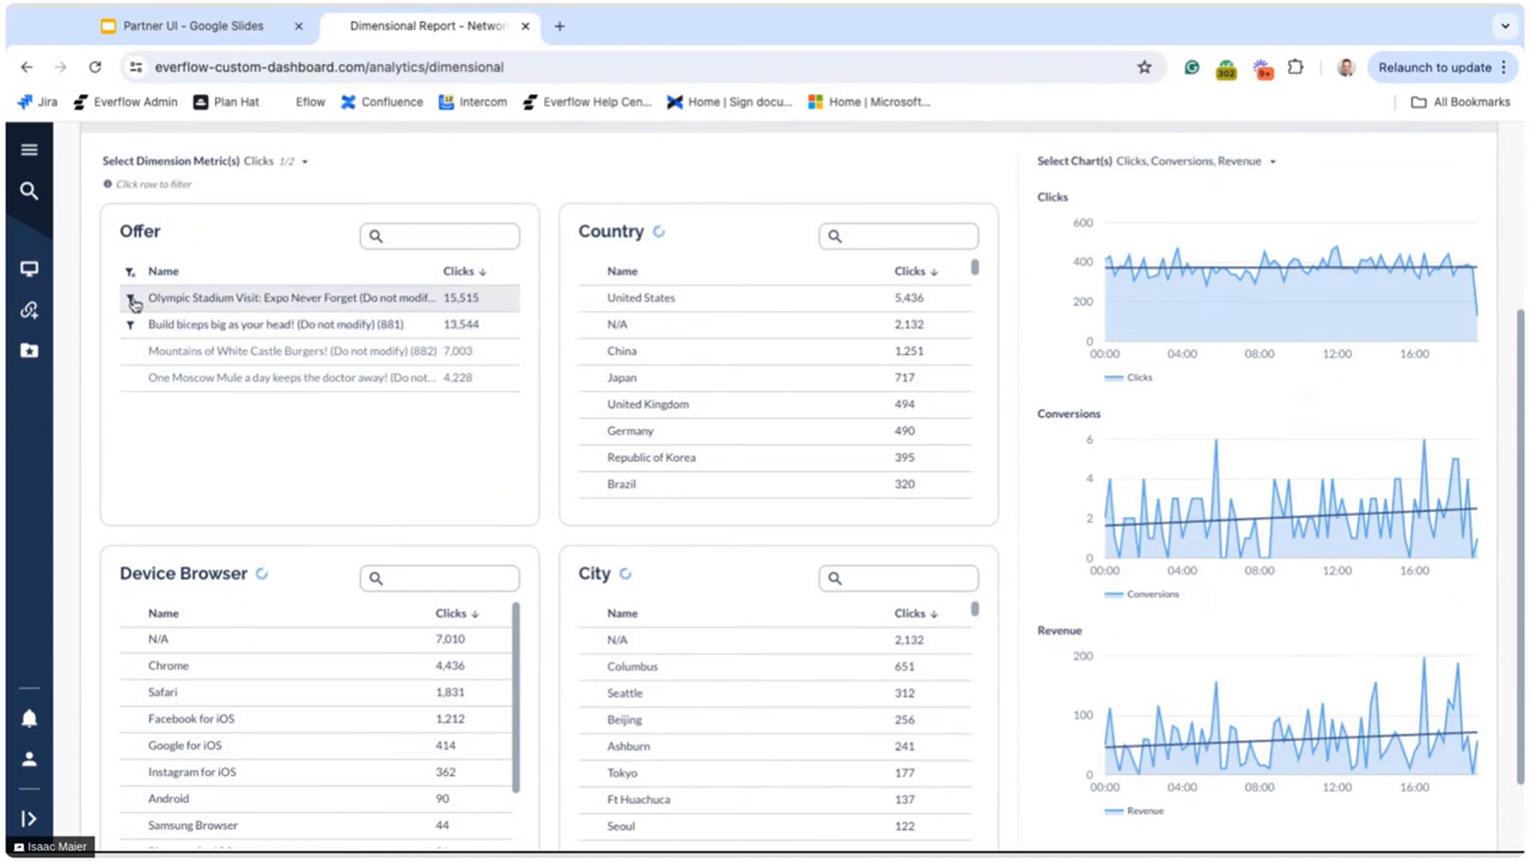
left_click(134, 303)
left_click(134, 303)
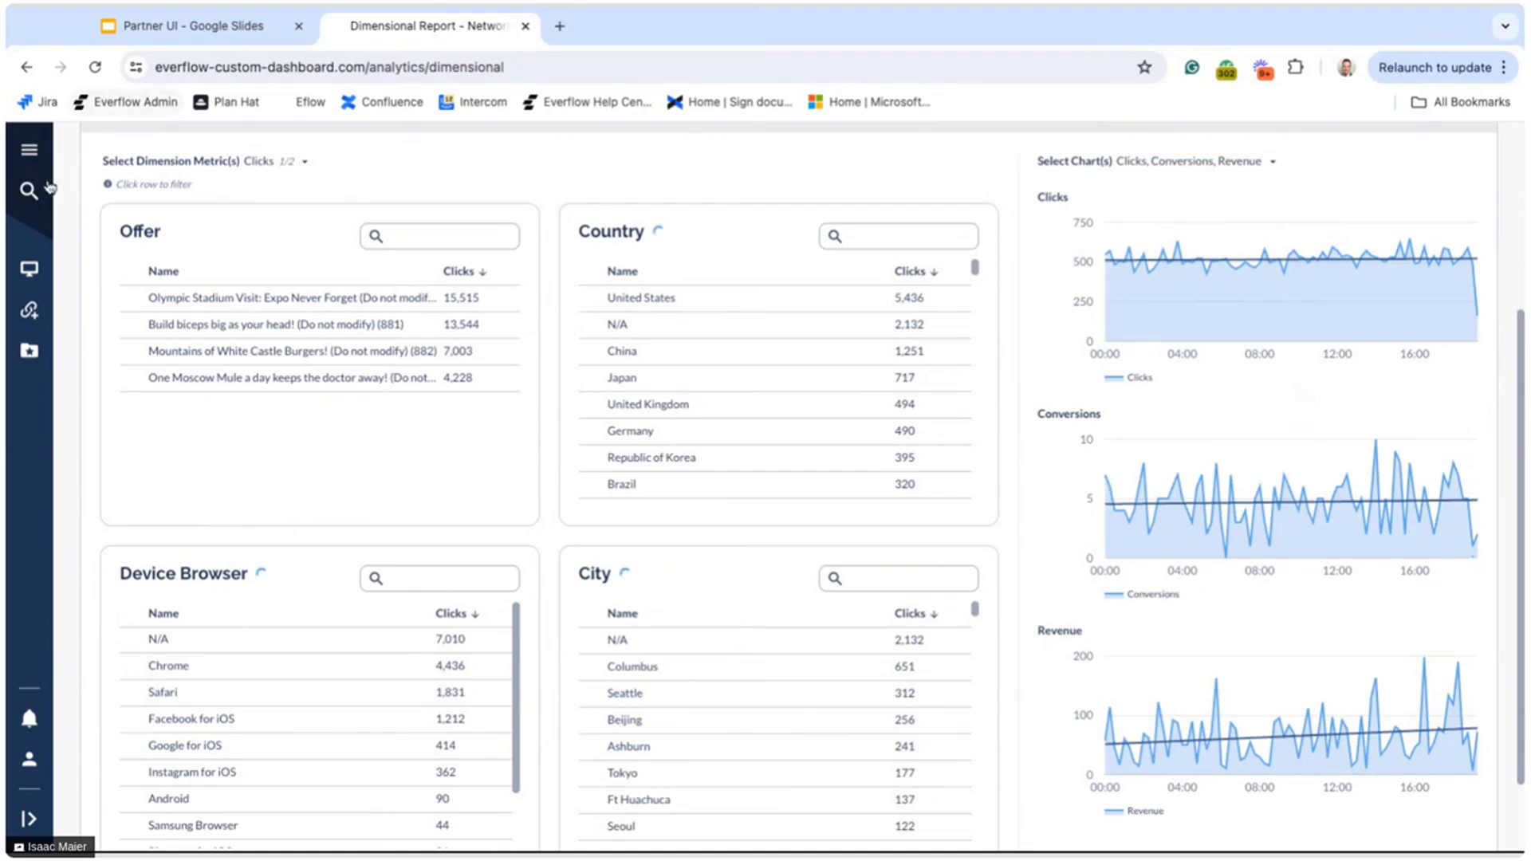
- Open the Flex report and add the Geolocation column Country and the Device column Device Brand
left_click(29, 149)
left_click(415, 338)
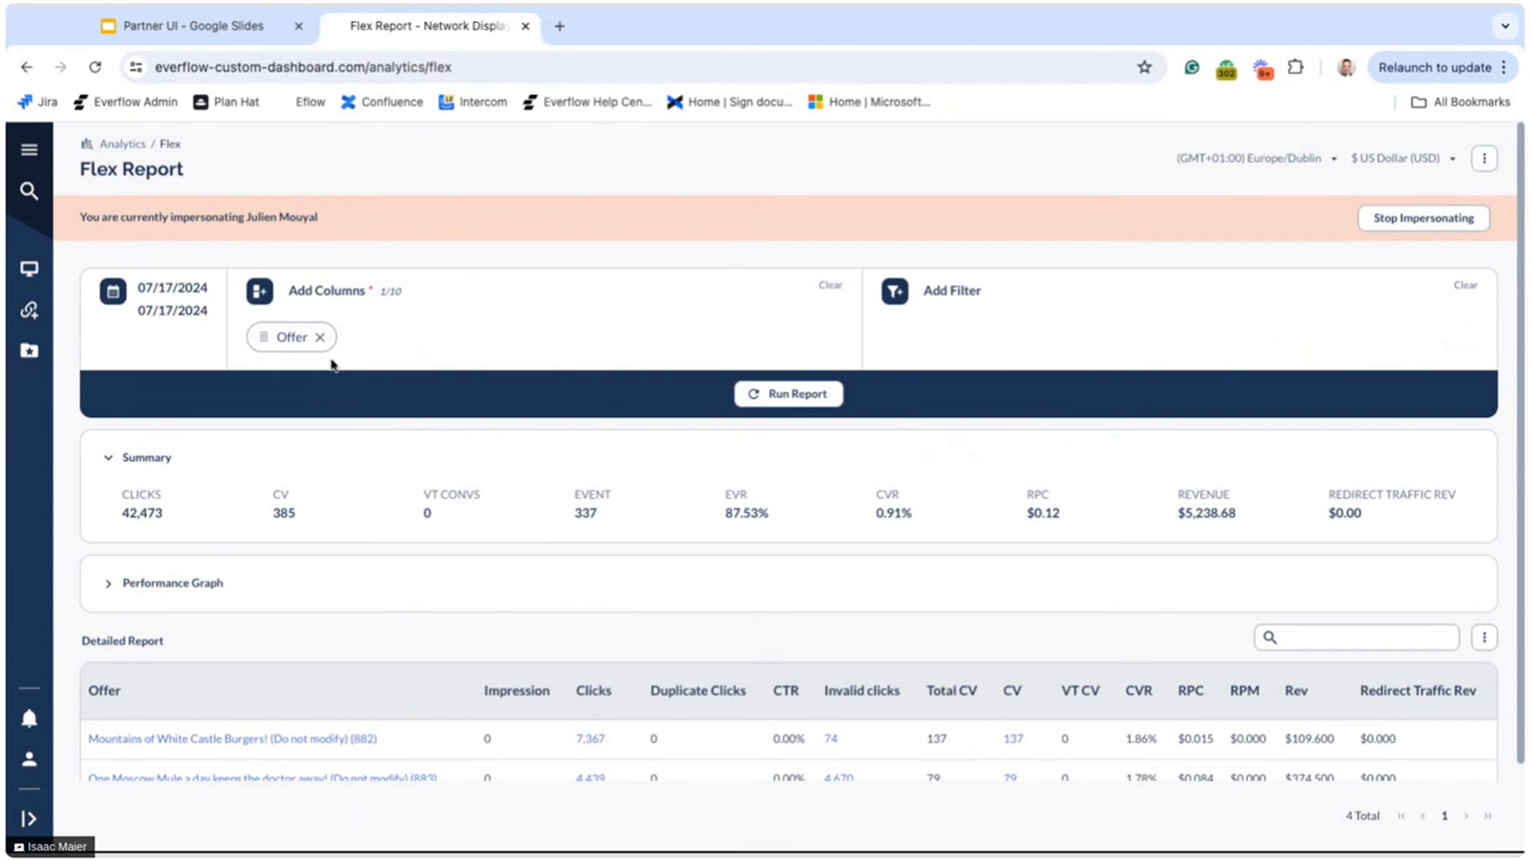
left_click(314, 294)
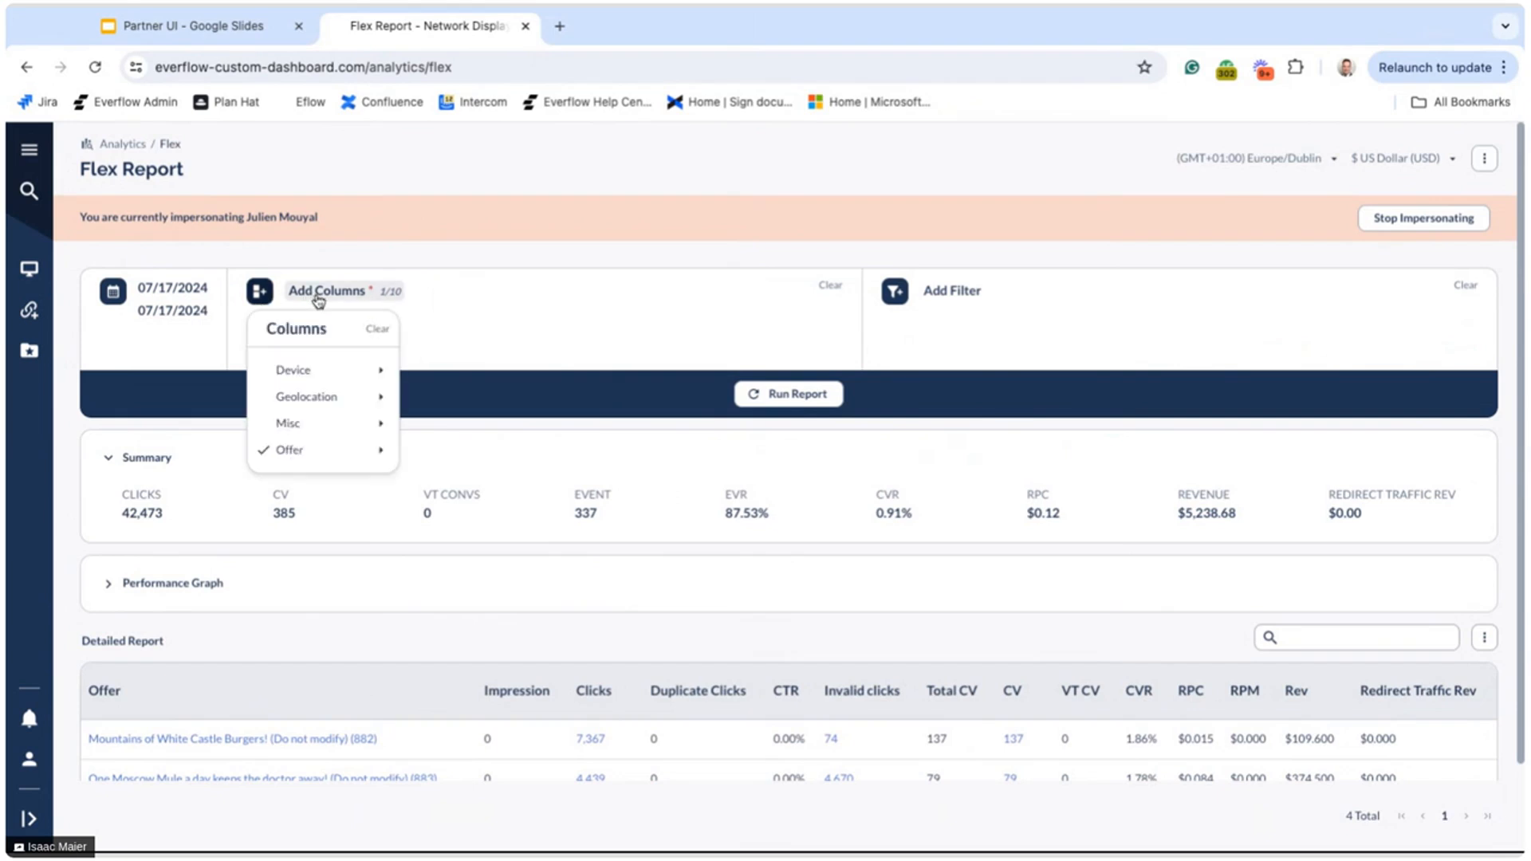
mouse_move(364, 408)
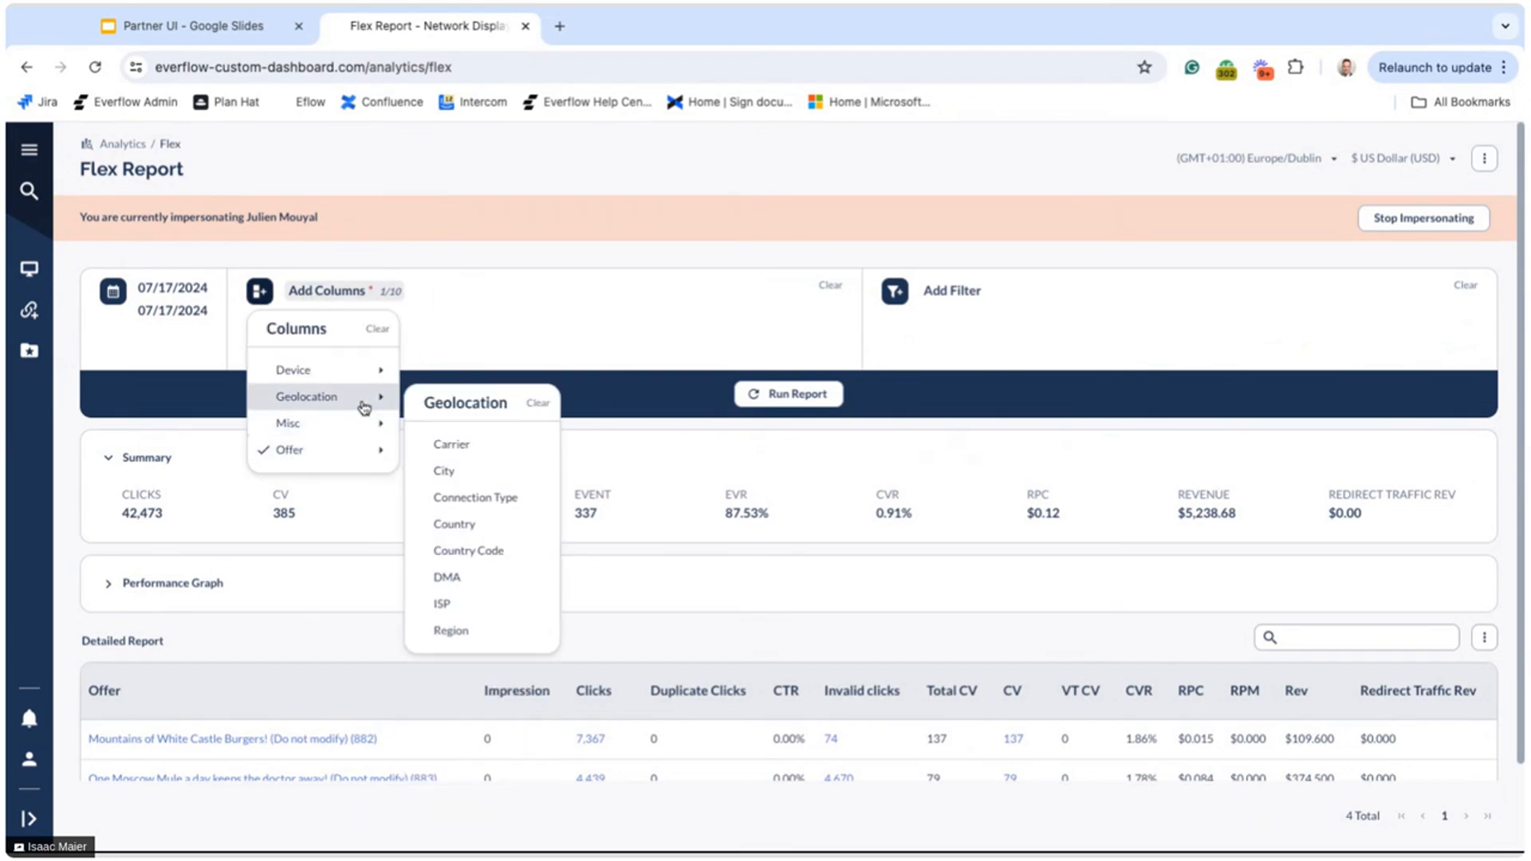
left_click(459, 525)
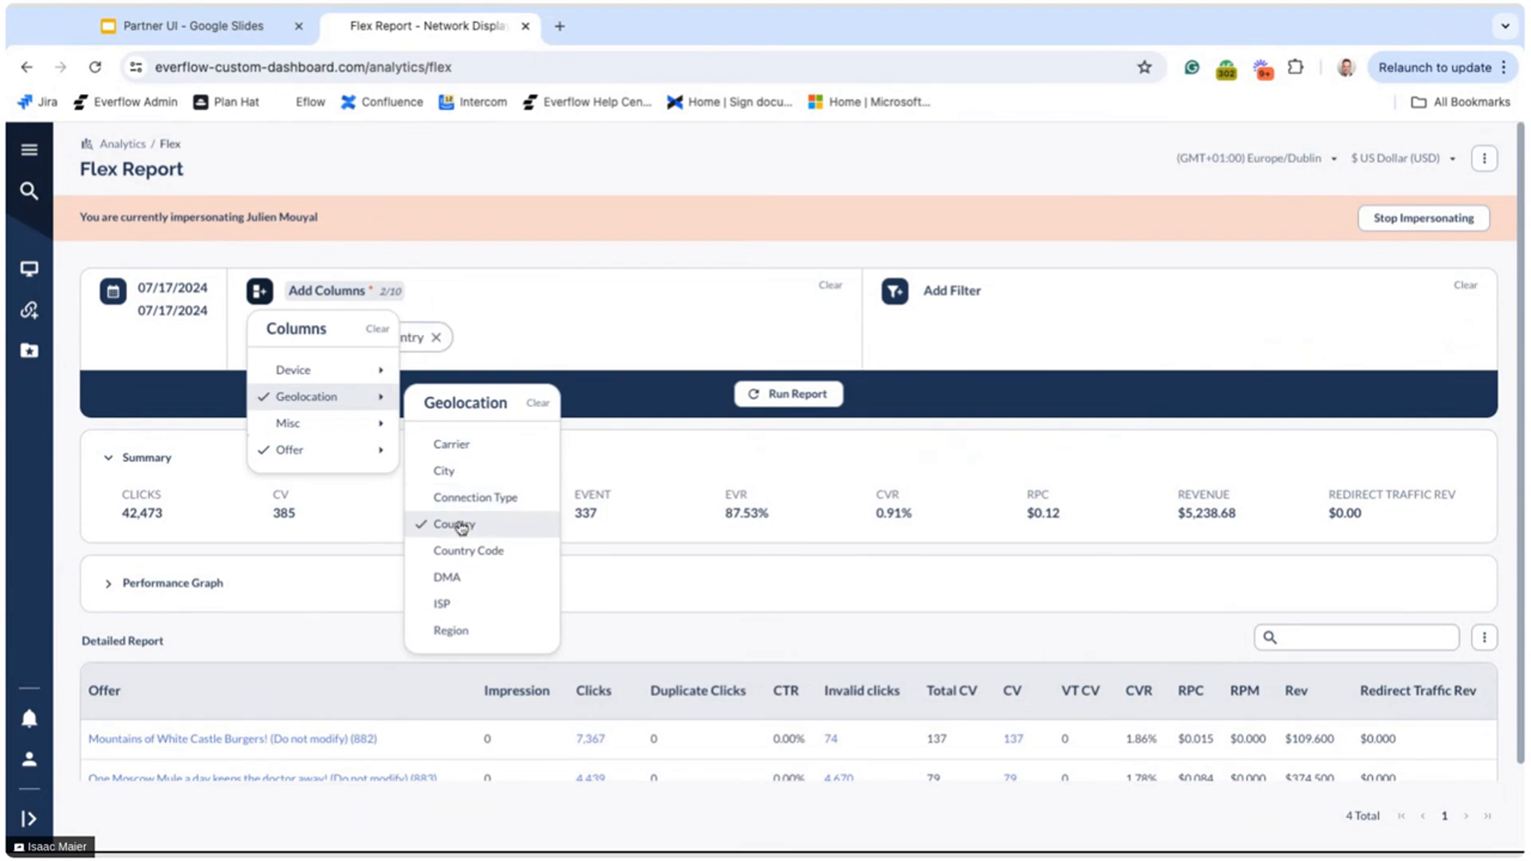
left_click(576, 356)
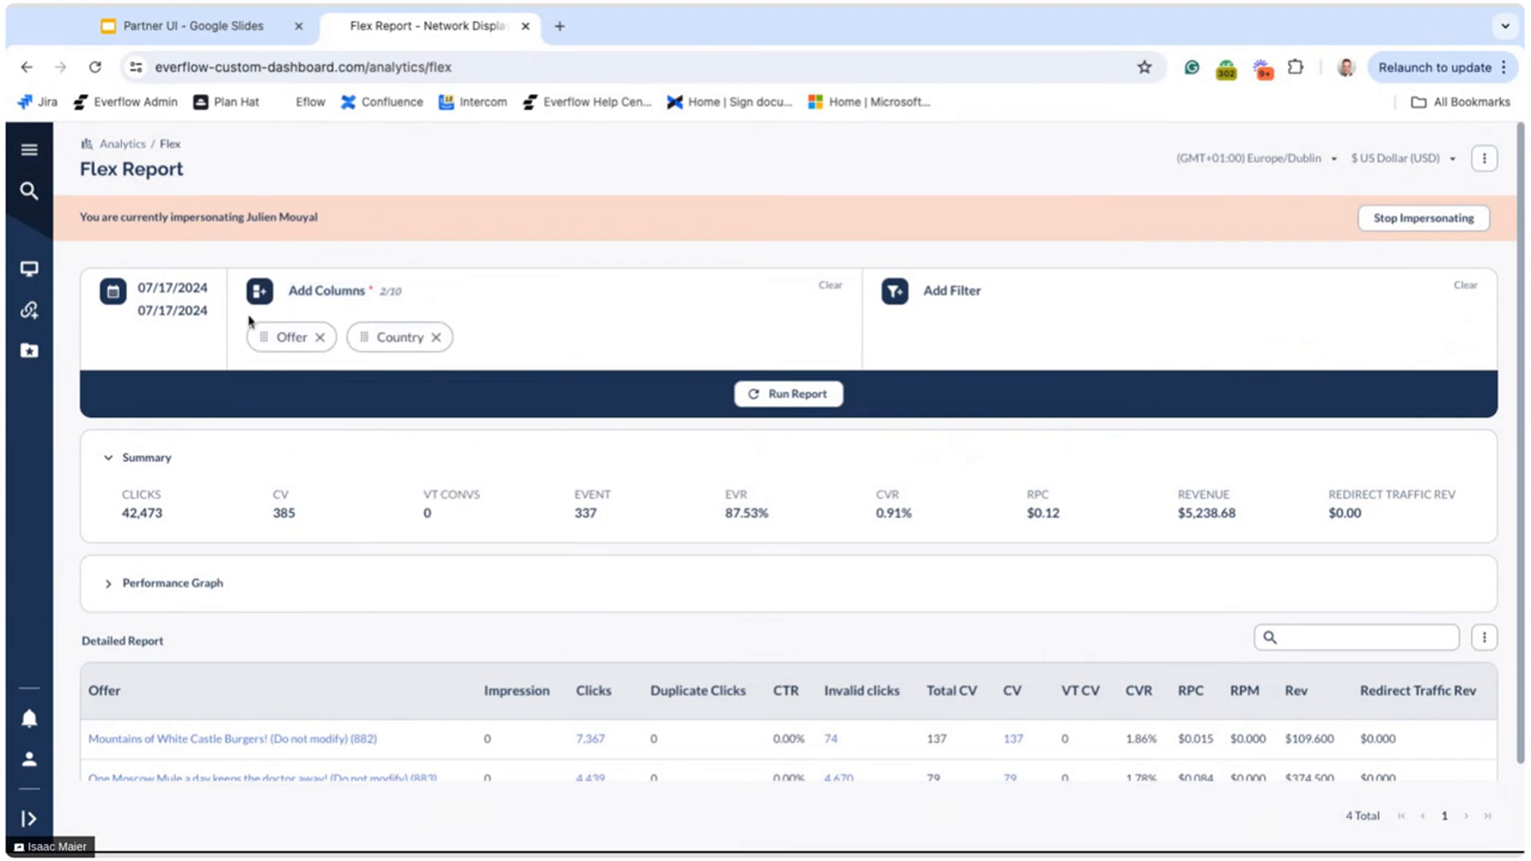
left_click(263, 293)
mouse_move(293, 369)
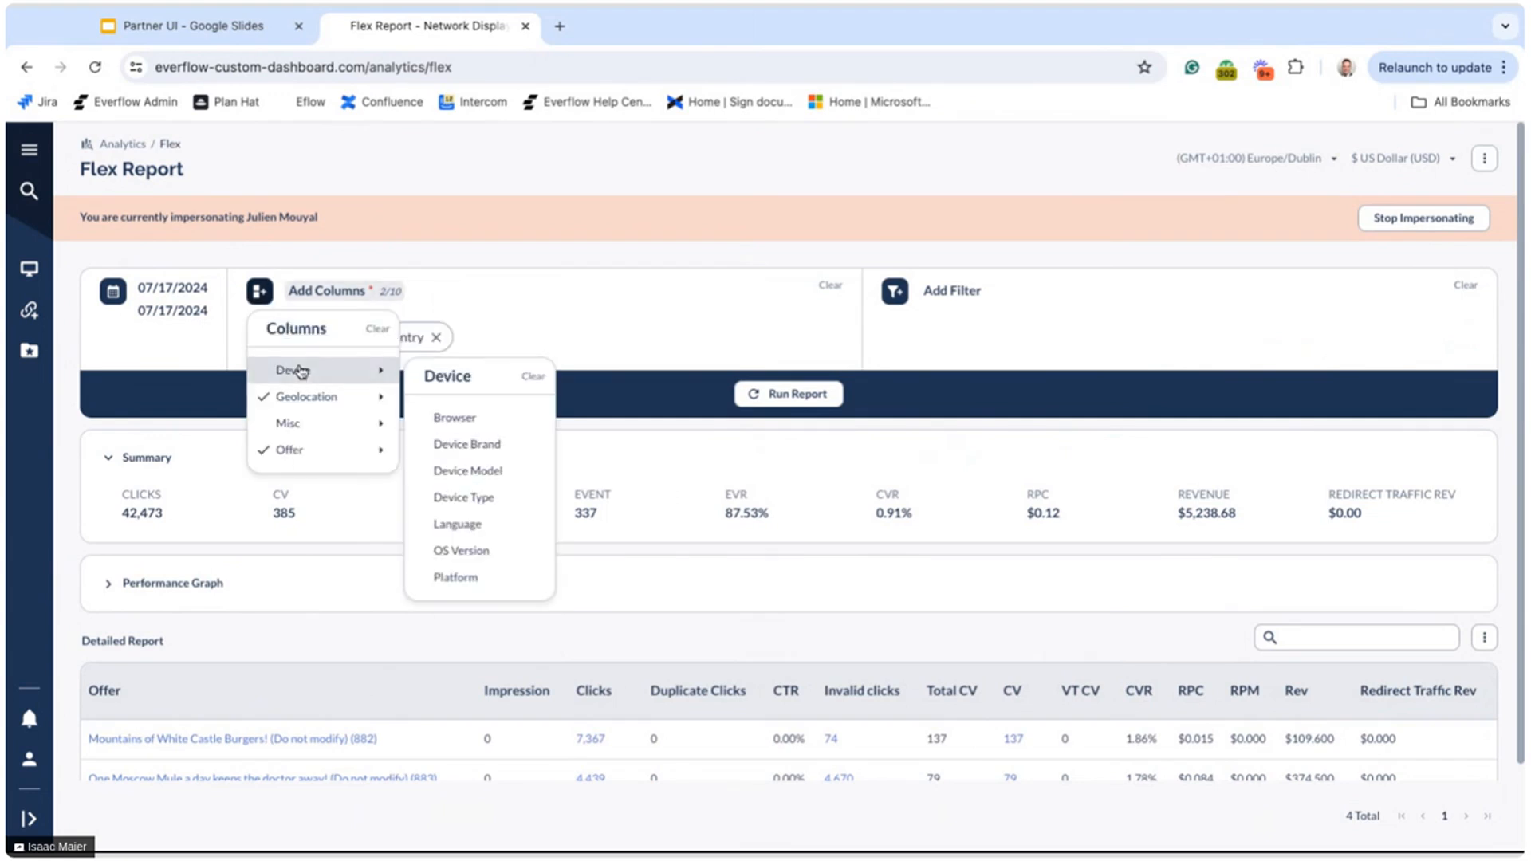
left_click(488, 444)
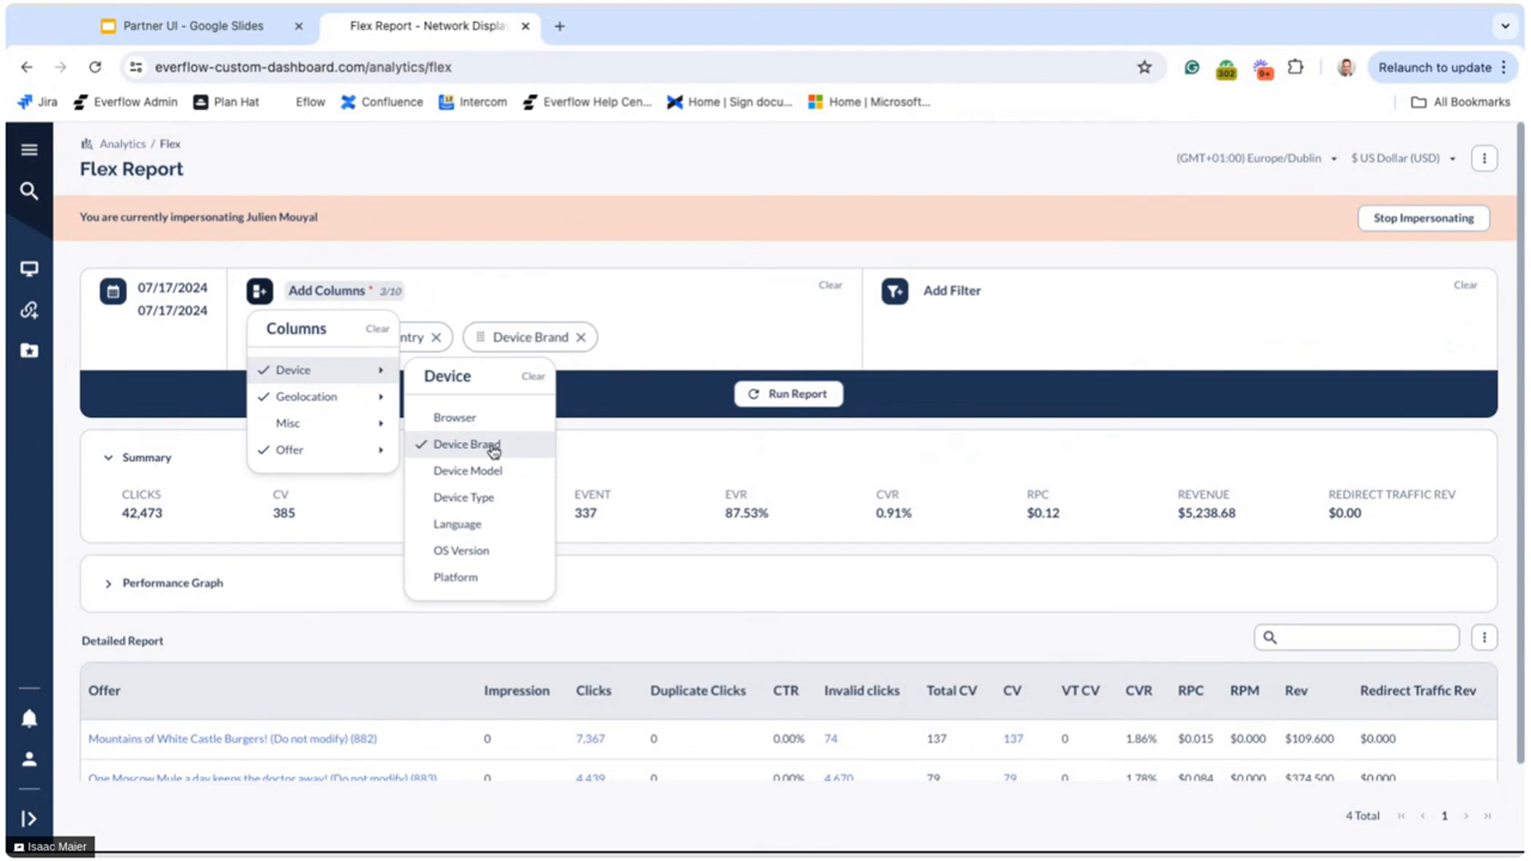
- Run the Flex report with the Offer, Country and Device Brand columns and review its detailed results
left_click(755, 396)
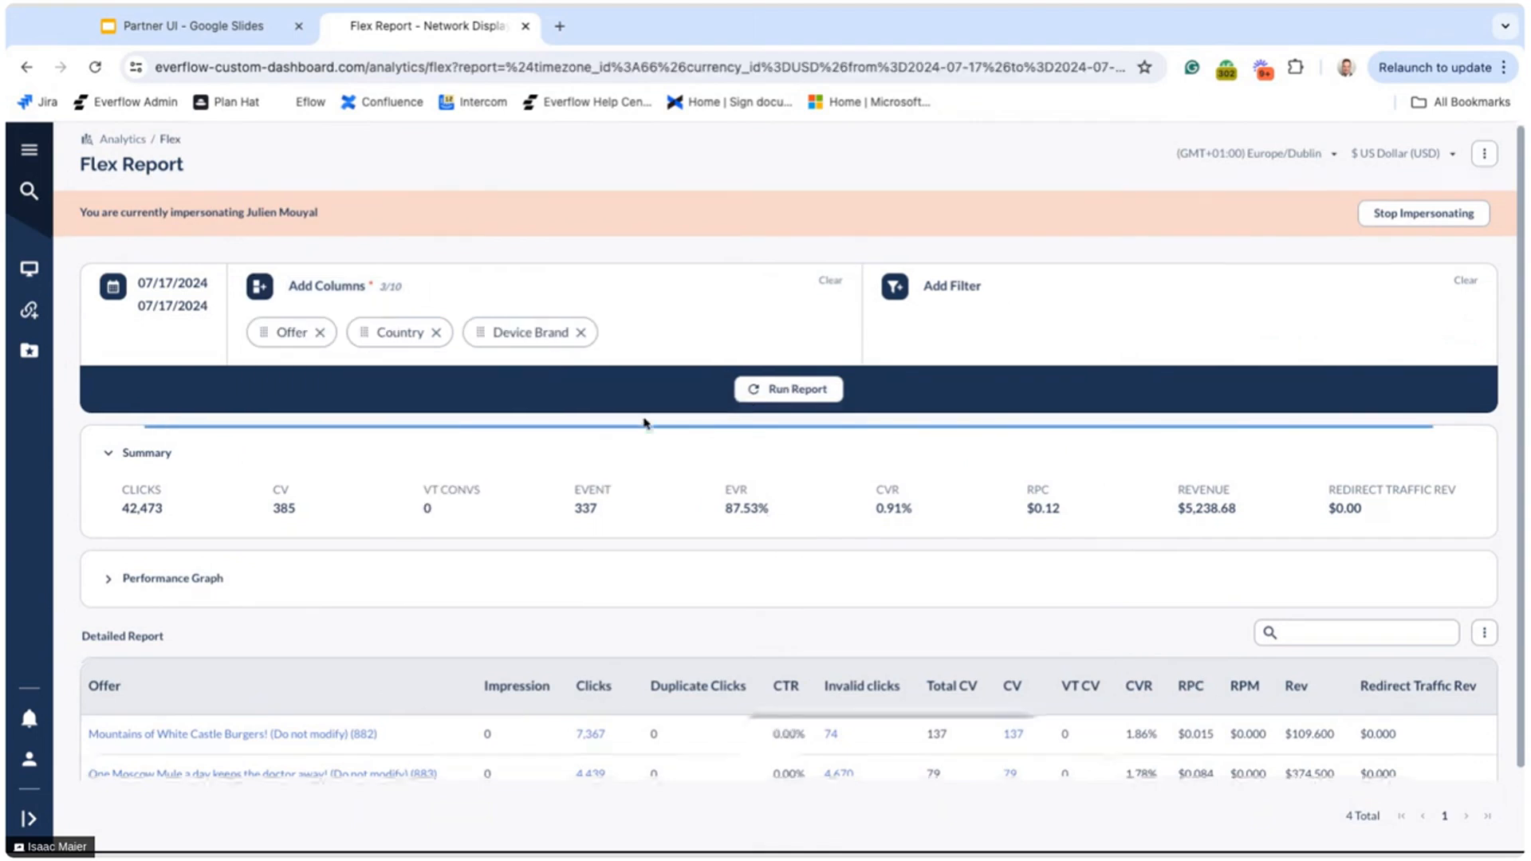
scroll(646, 424, "down", 1)
scroll(645, 424, "down", 1)
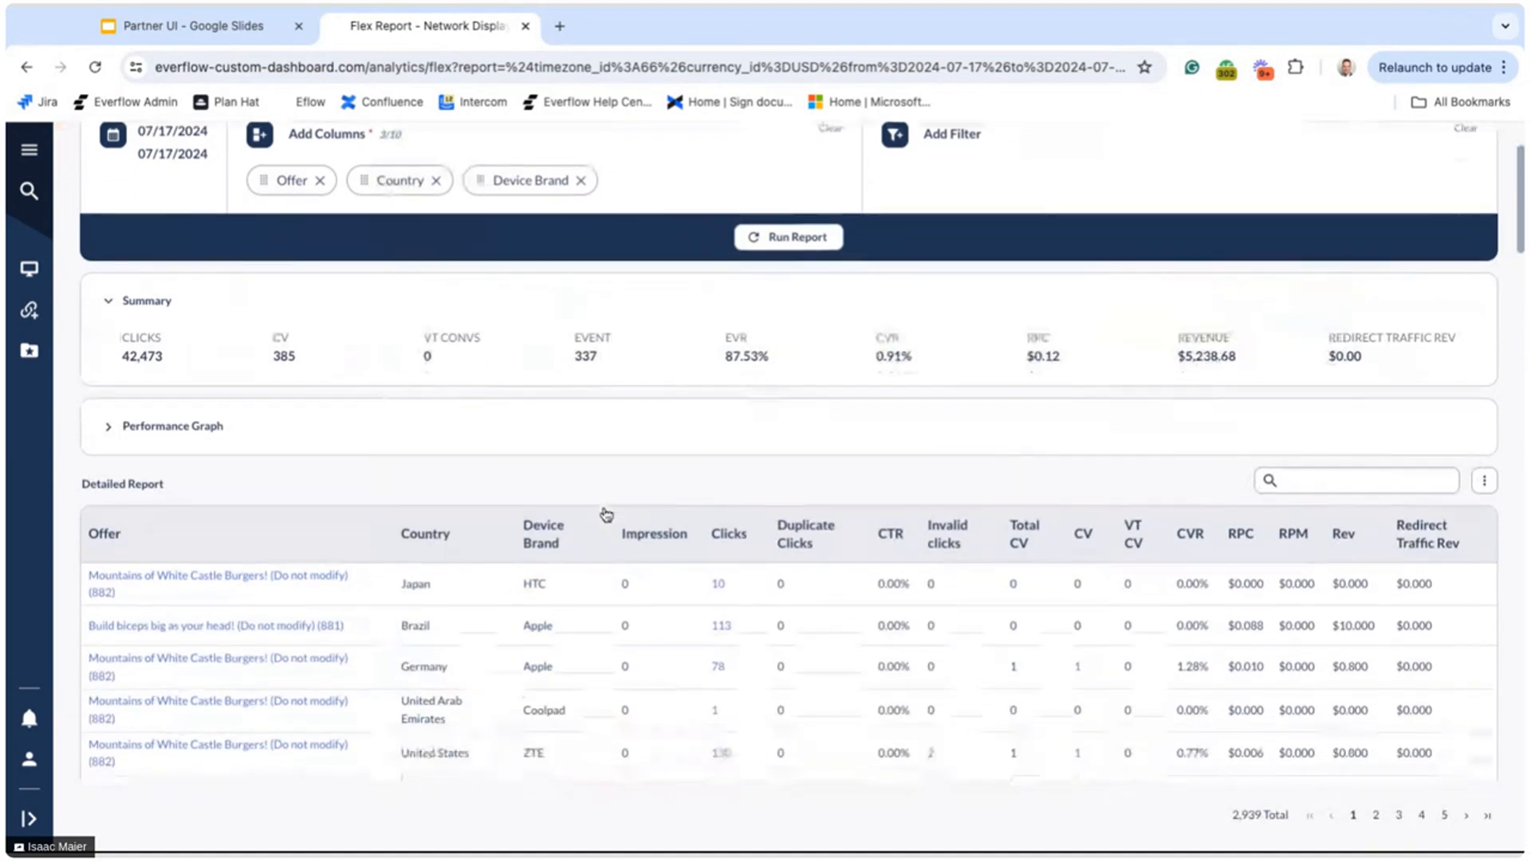
scroll(605, 513, "down", 1)
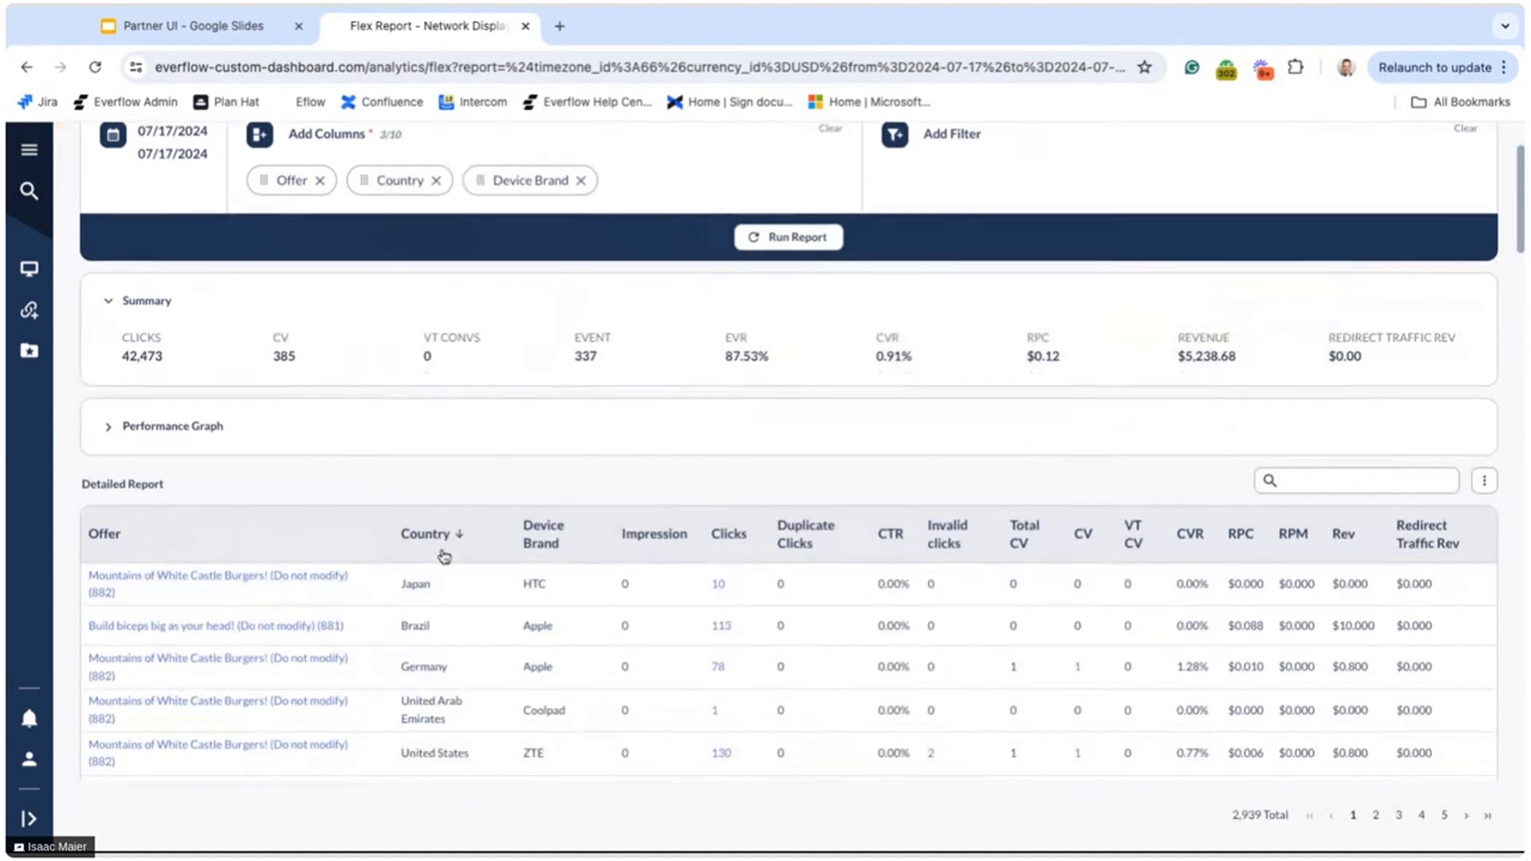
scroll(536, 614, "down", 2)
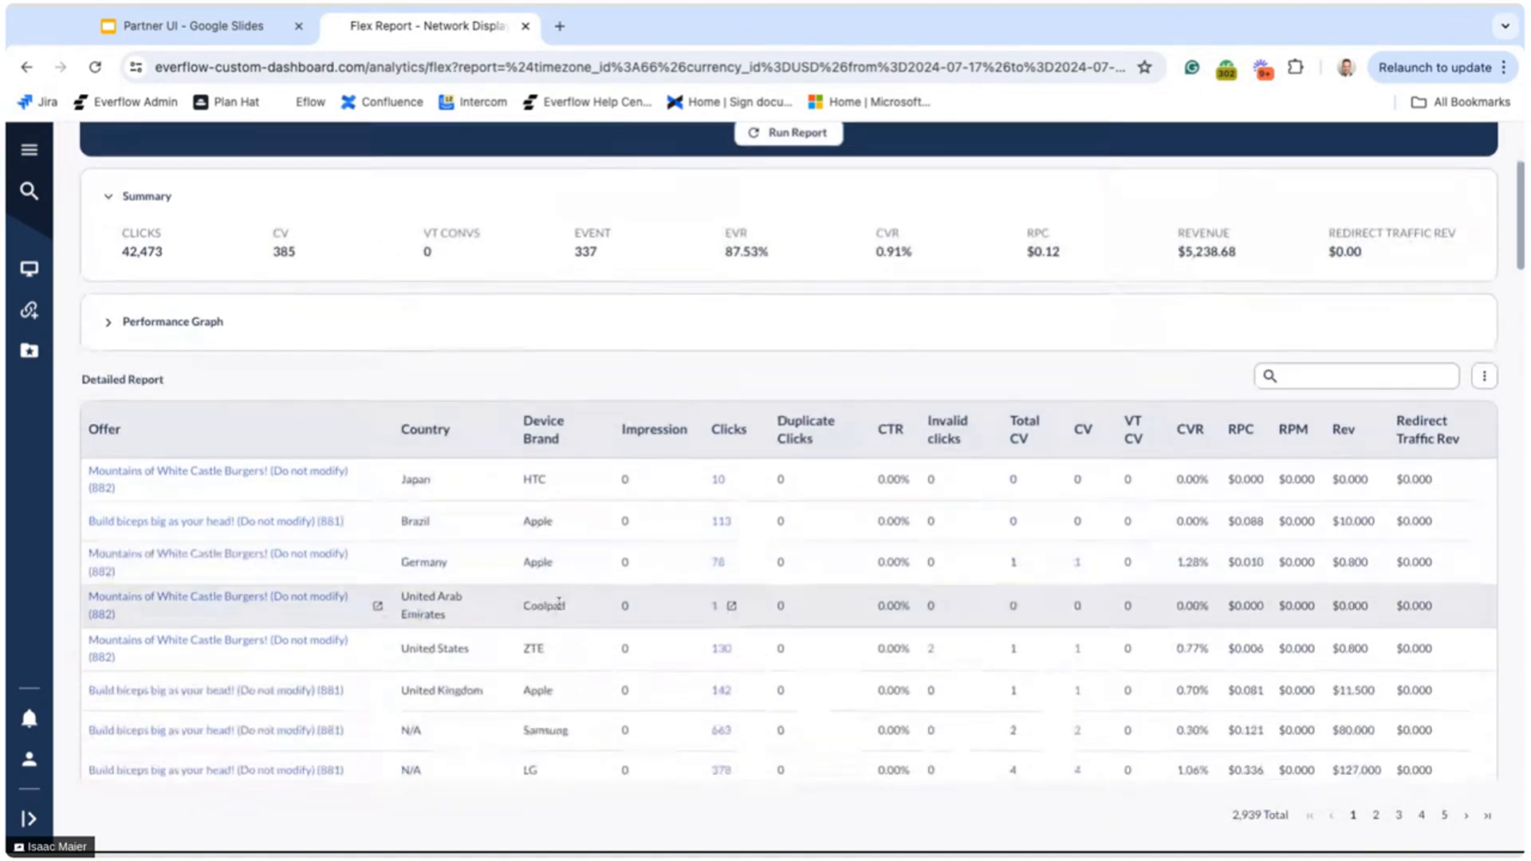
- Open the Dynamic Nested report and run it with Offer as the parent and Sub1 as the child
left_click(30, 153)
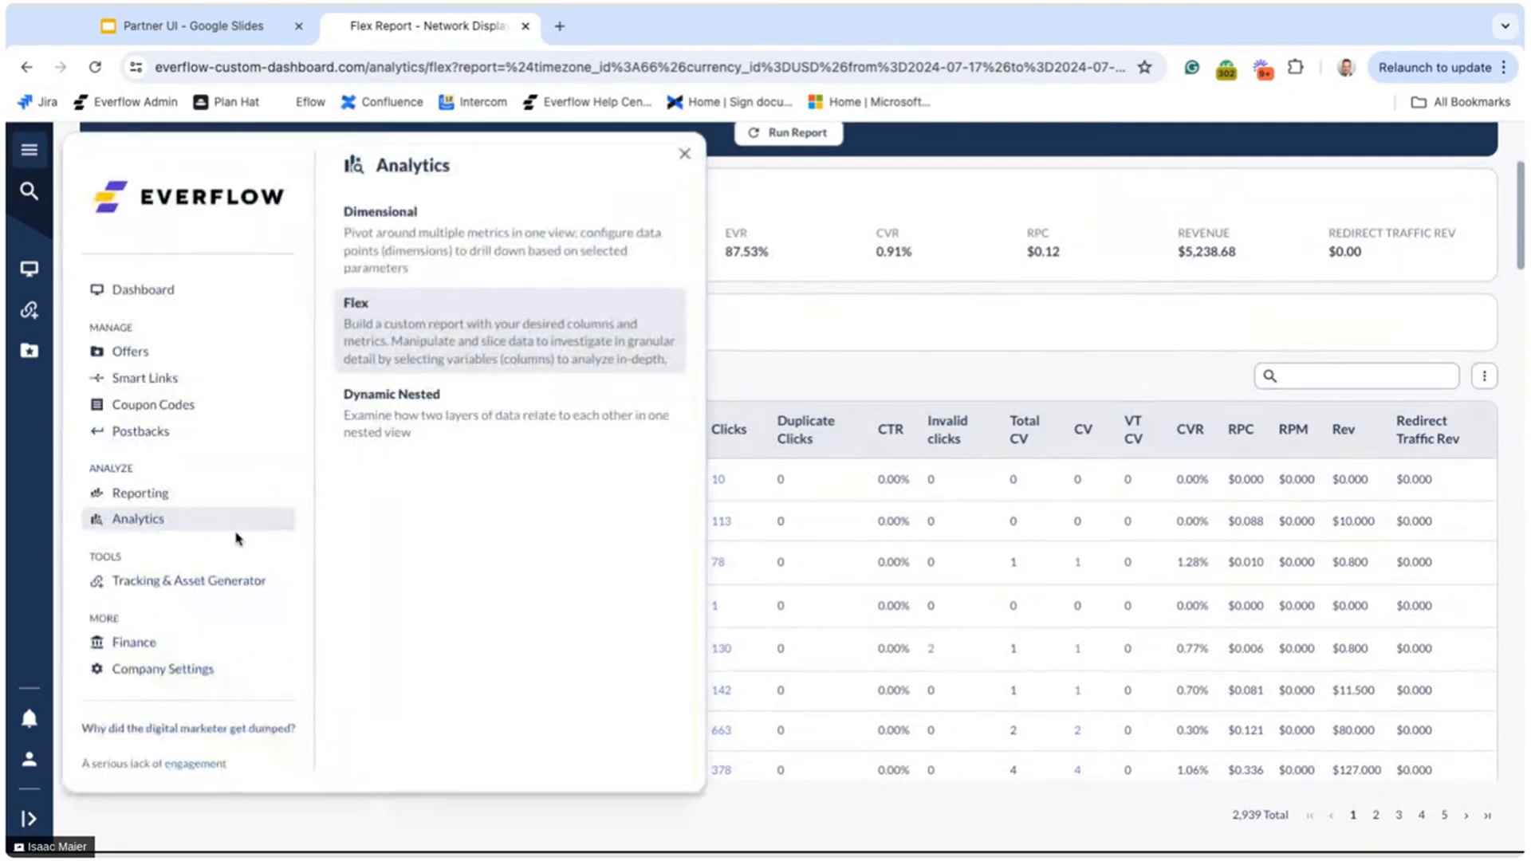
left_click(410, 432)
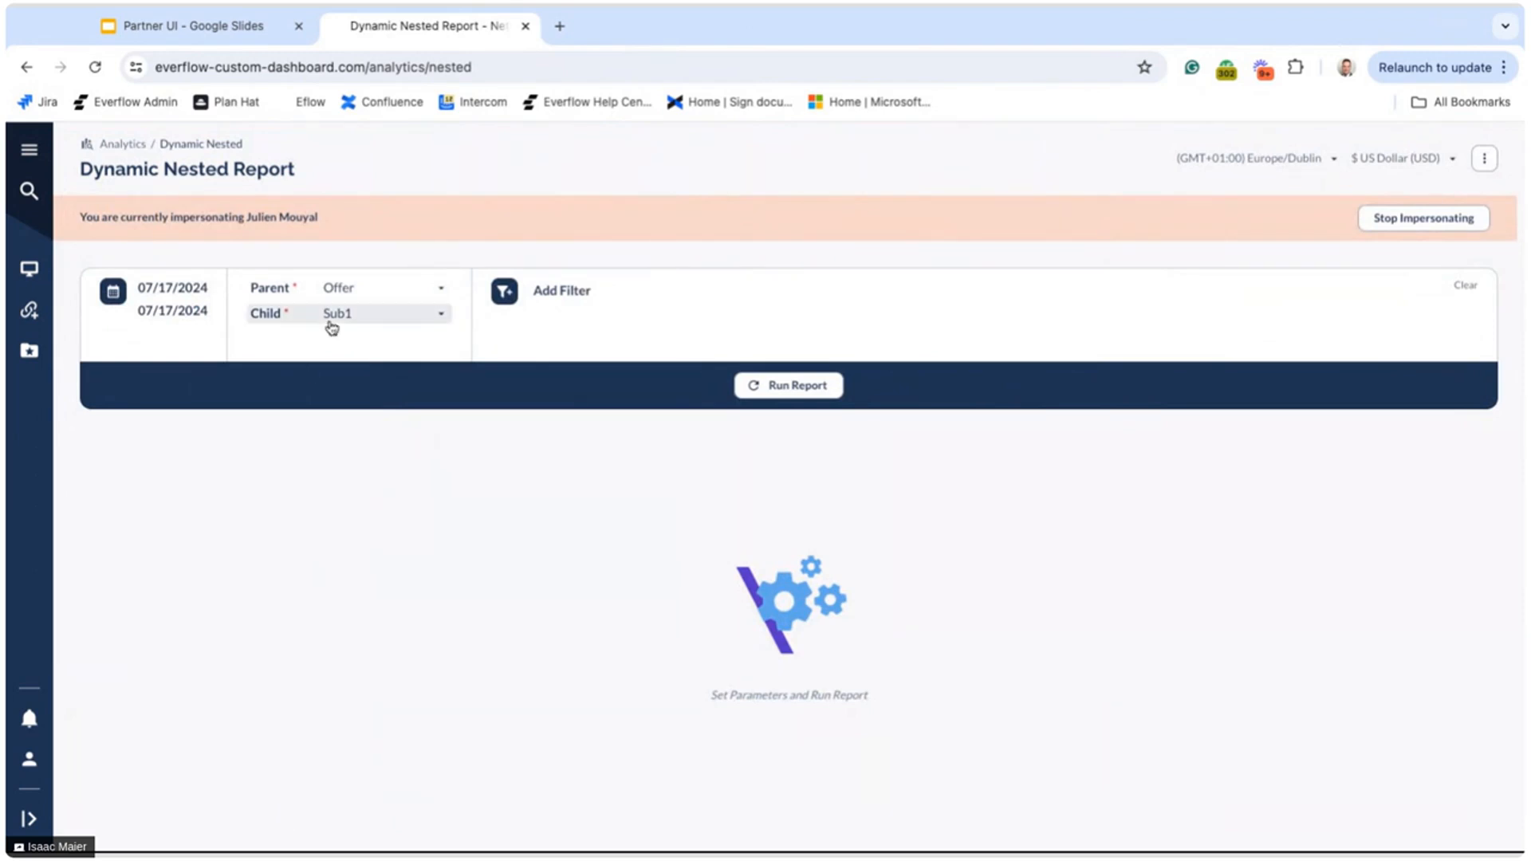
left_click(759, 393)
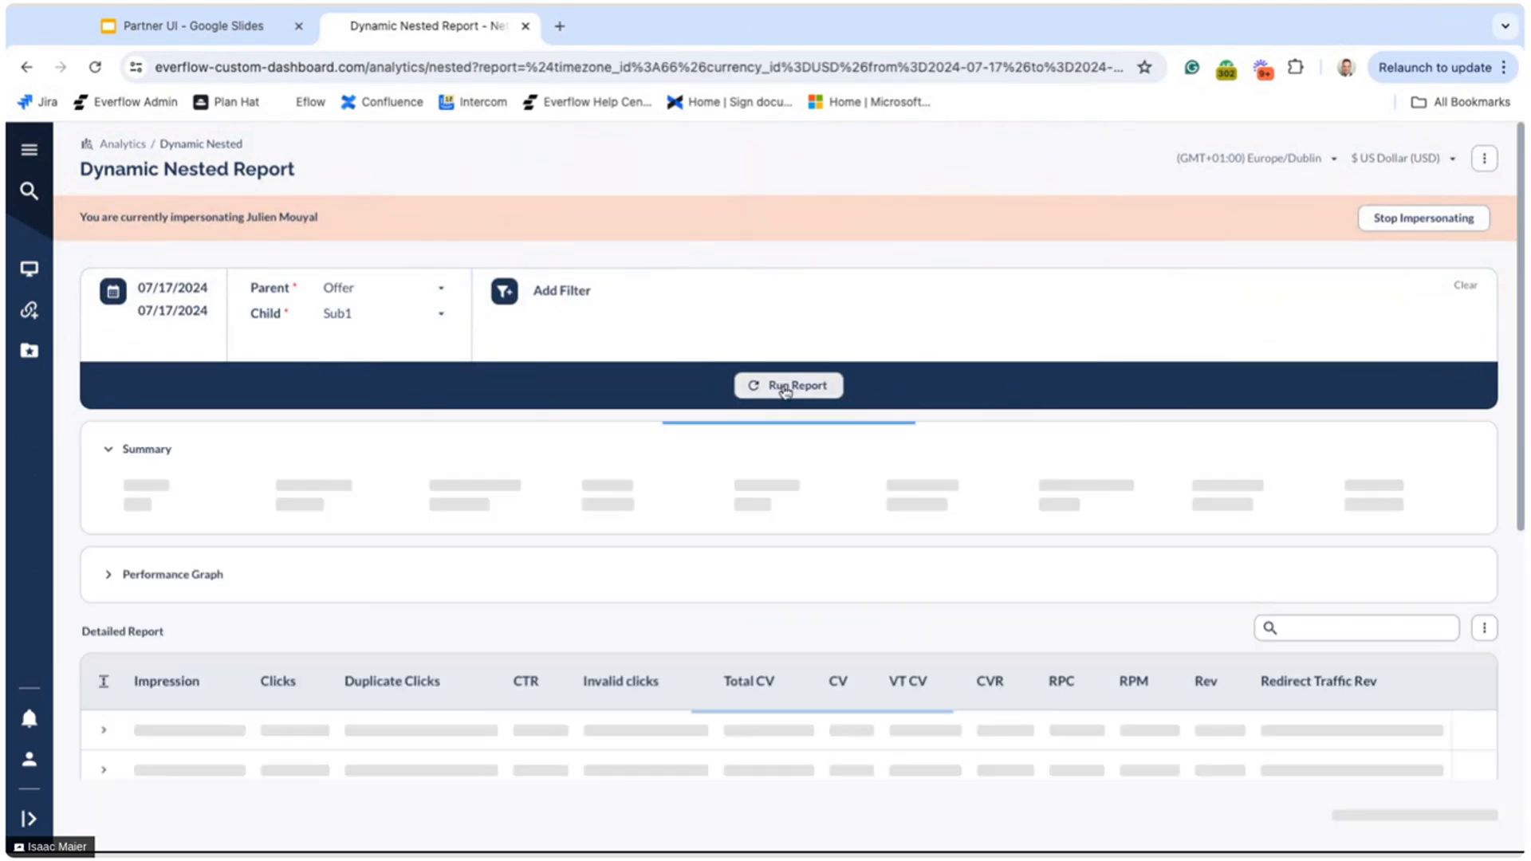
scroll(369, 347, "down", 1)
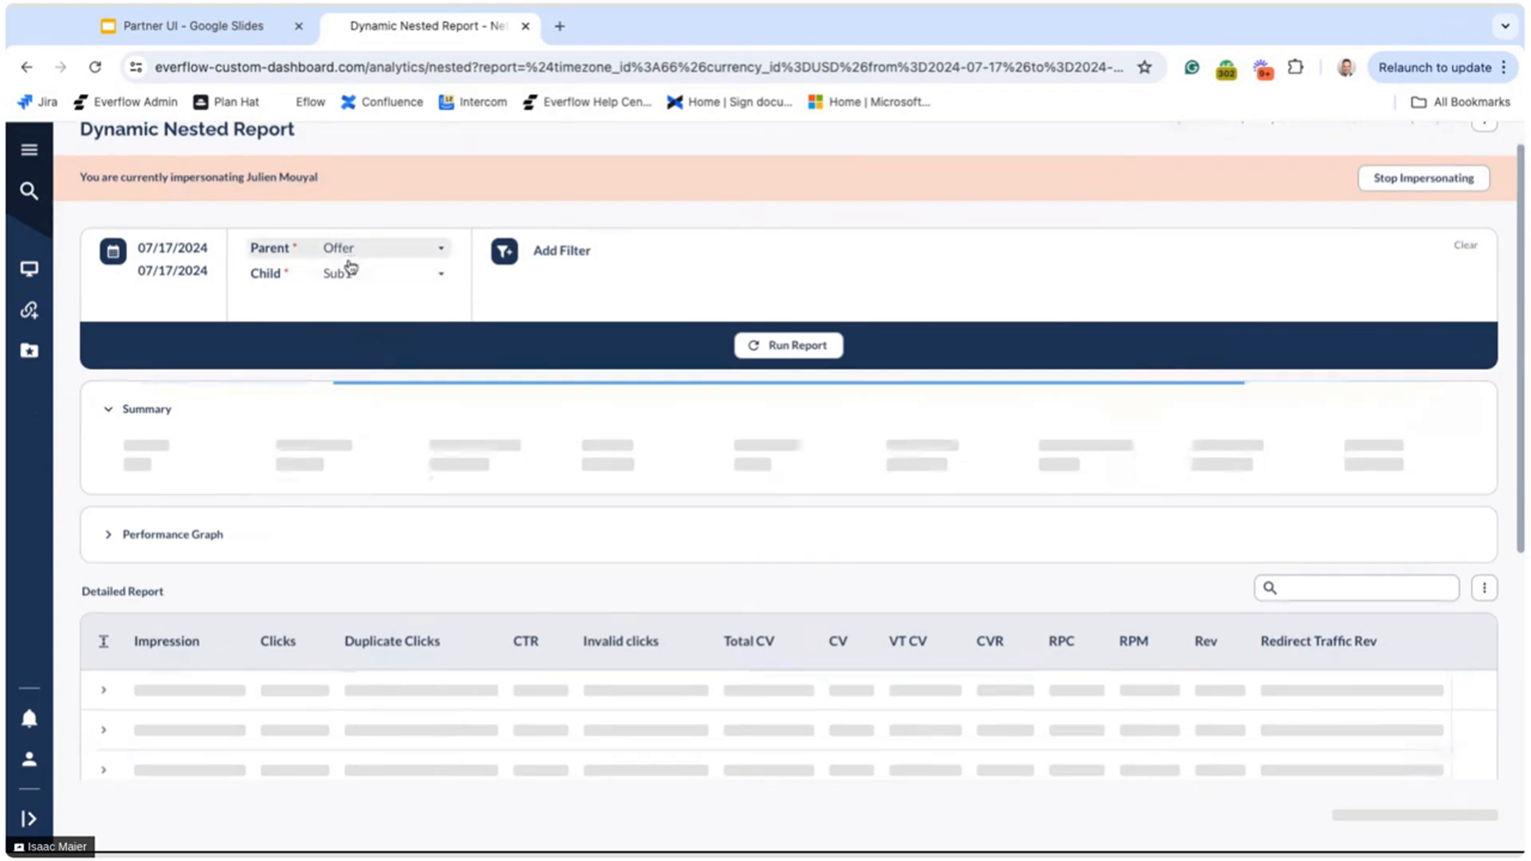
scroll(374, 359, "down", 2)
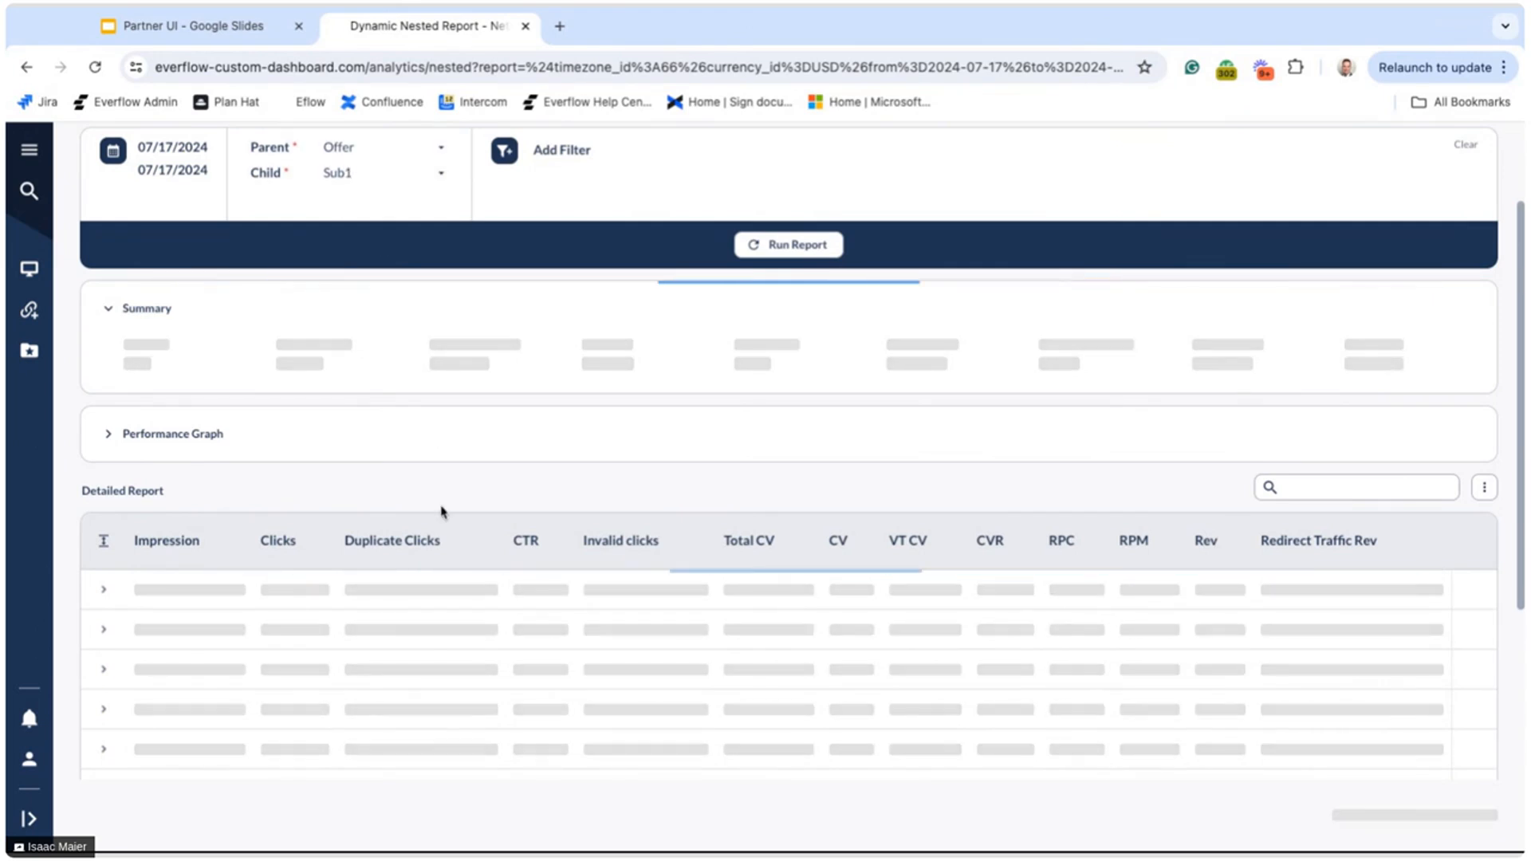
left_click(469, 532)
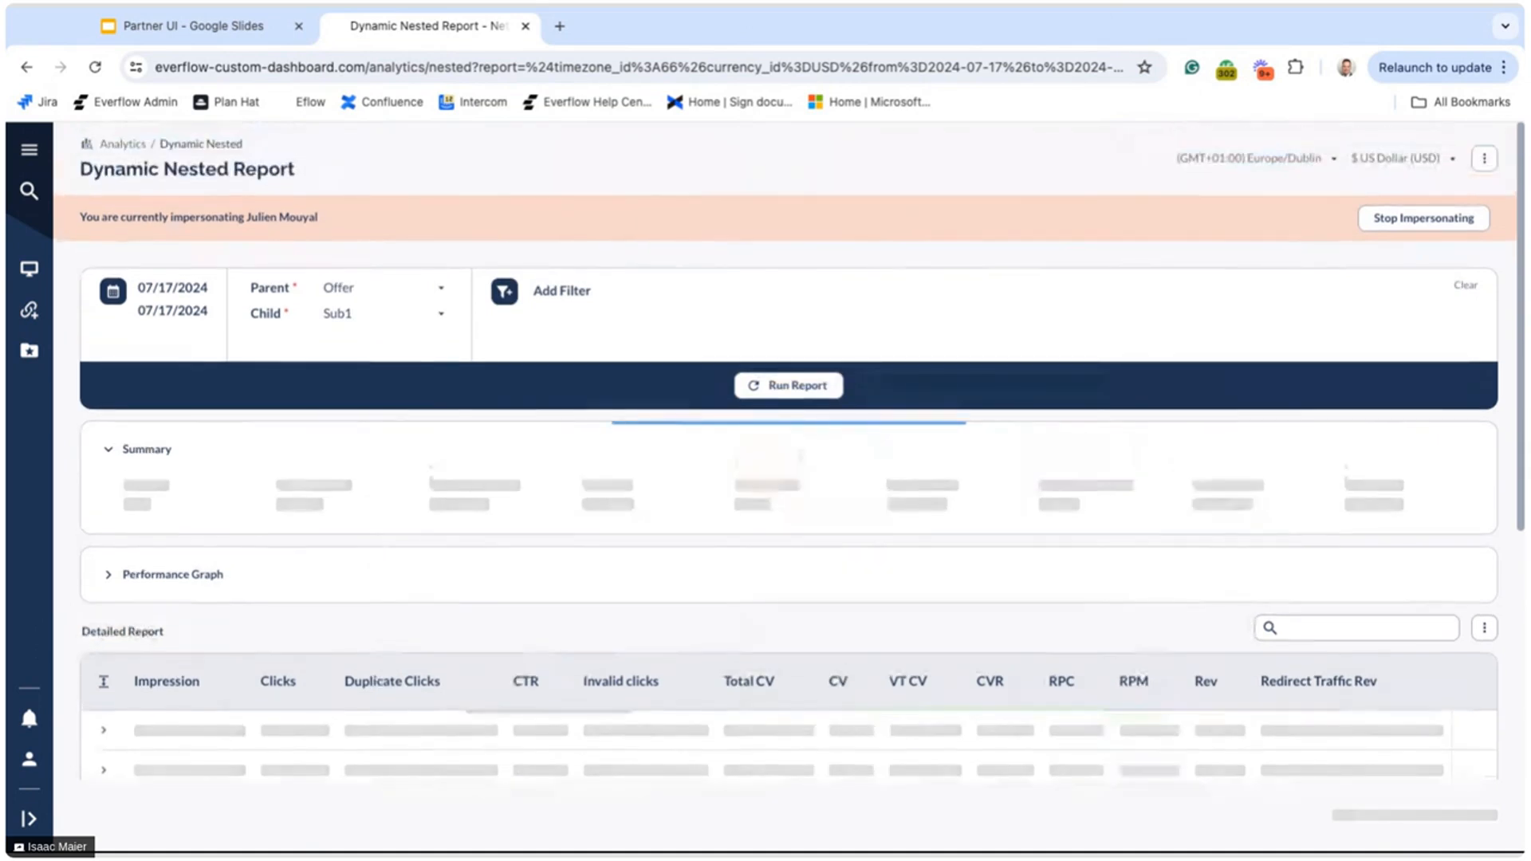
scroll(128, 638, "down", 1)
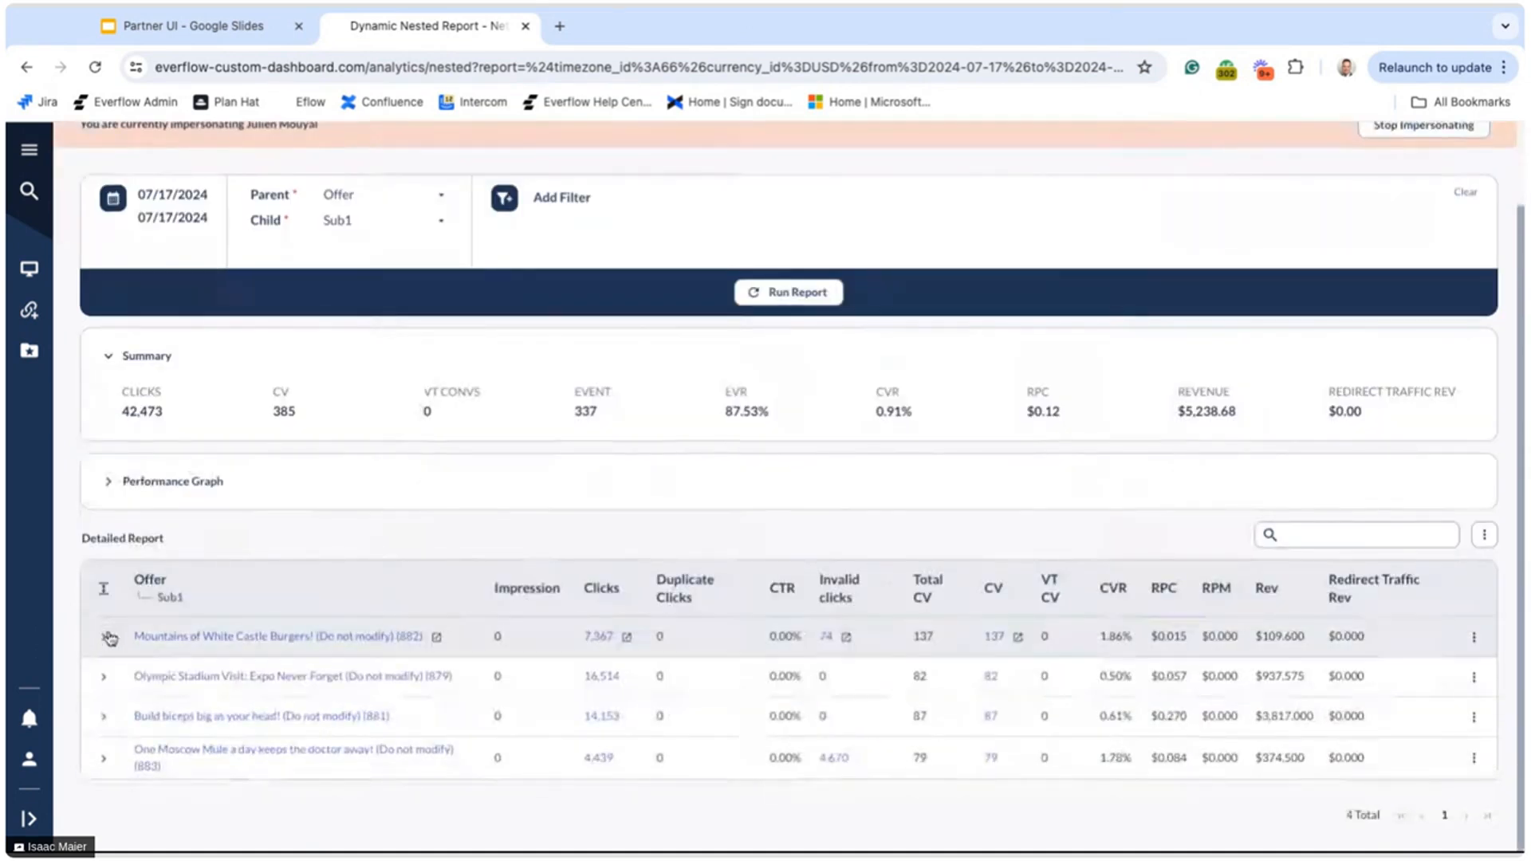
- Expand the Mountains of White Castle Burgers offer to review its Sub1 breakdown, and look through the available parent dimensions
left_click(111, 636)
scroll(203, 623, "down", 2)
scroll(201, 622, "down", 1)
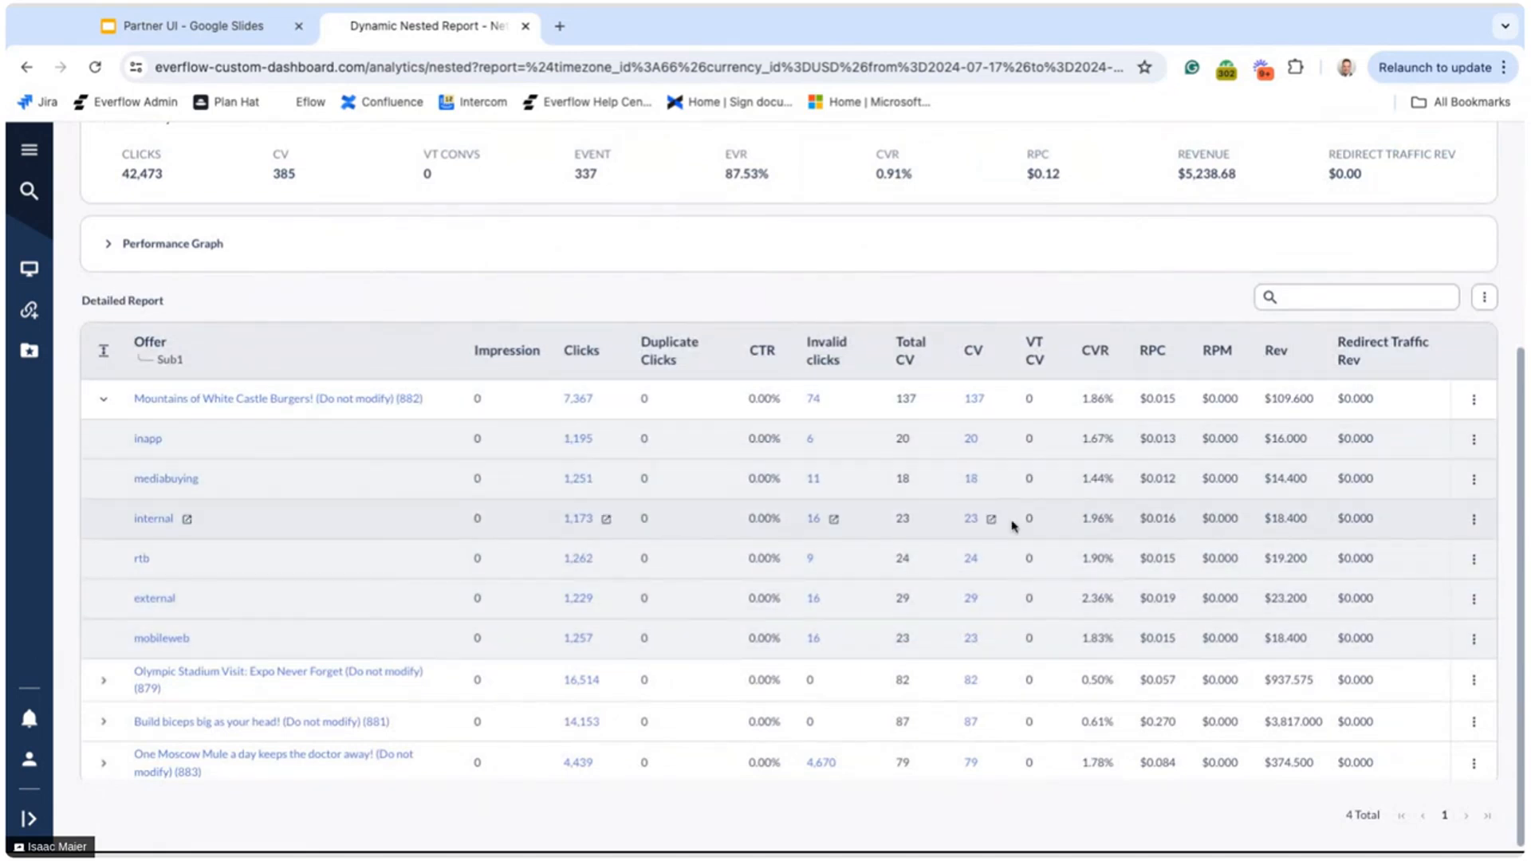
scroll(410, 404, "up", 4)
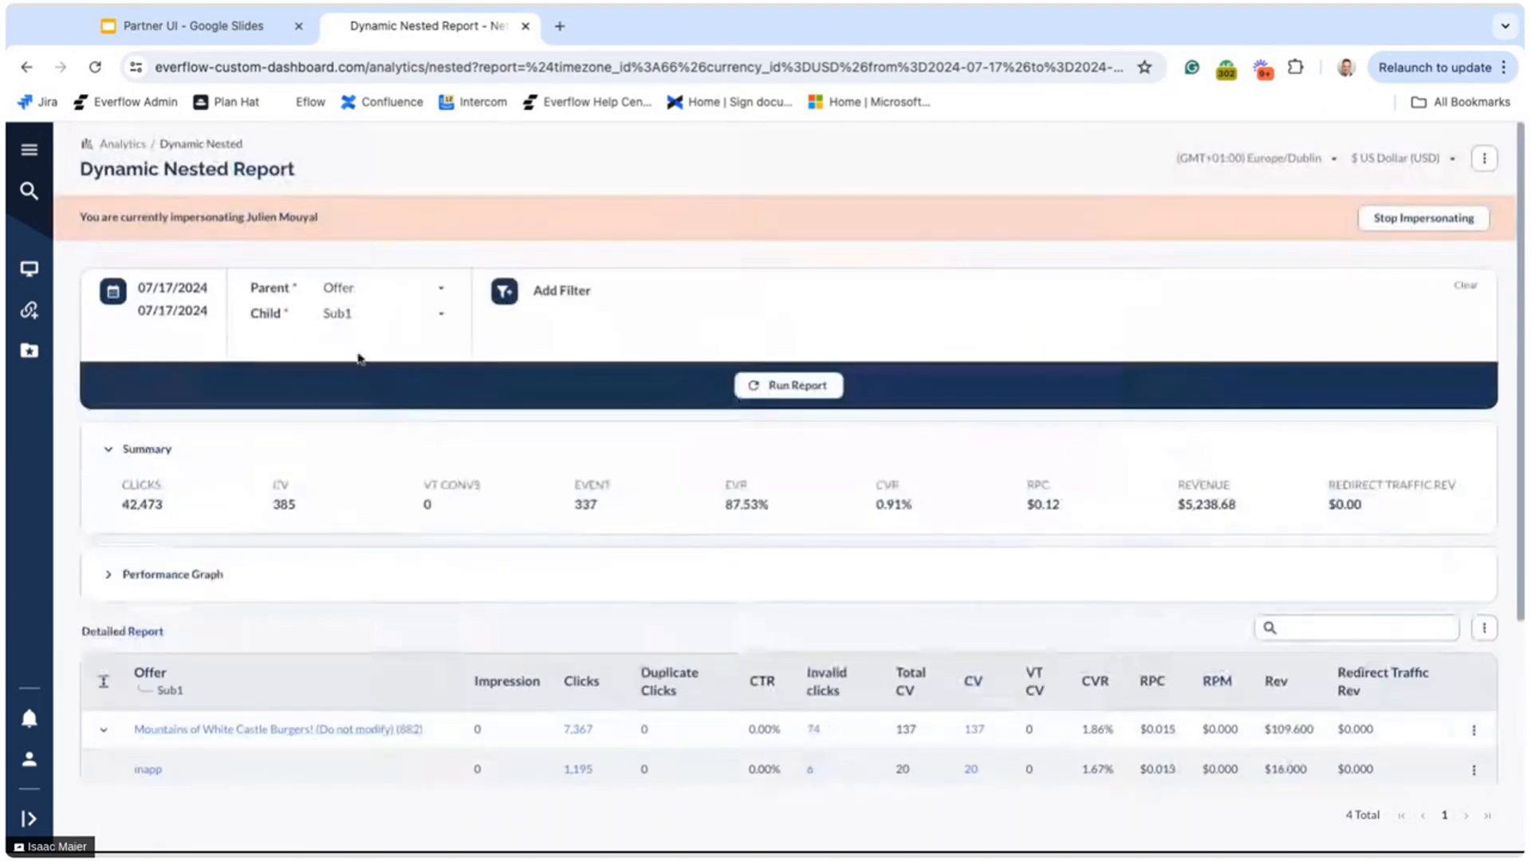
left_click(389, 299)
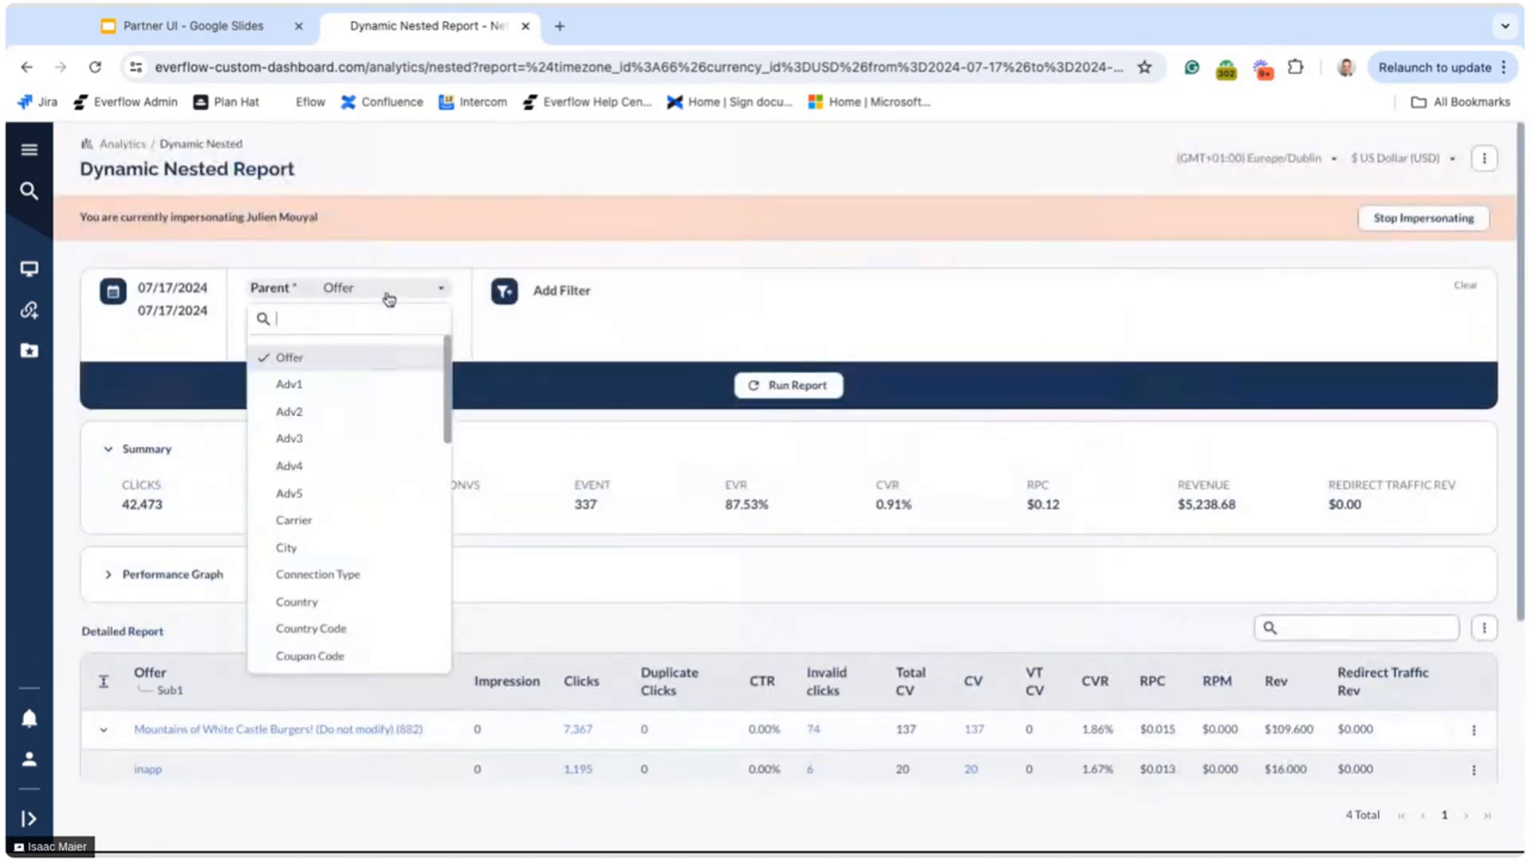
left_click(488, 337)
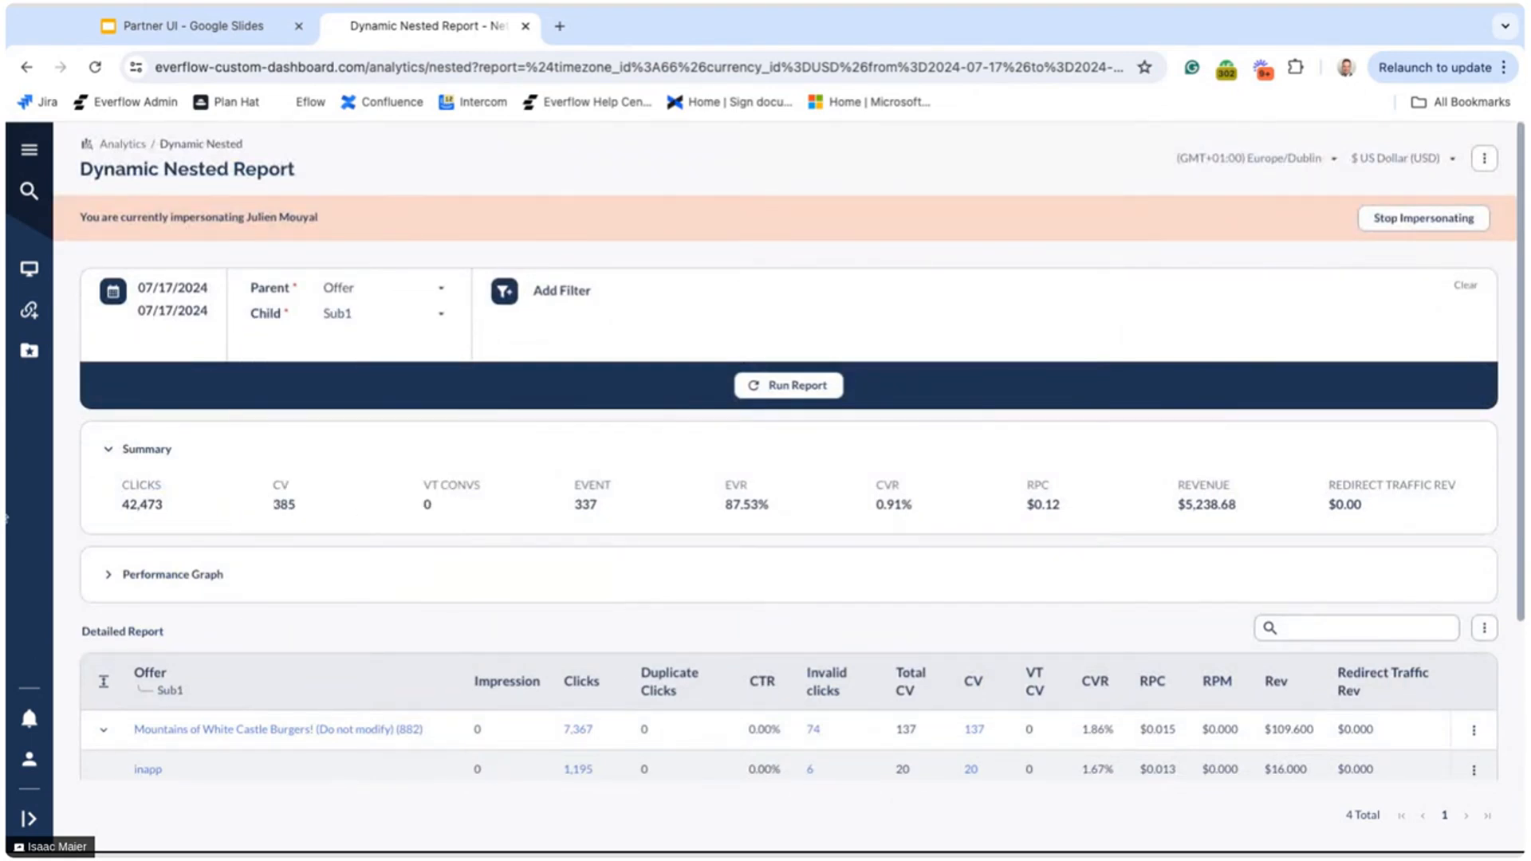
- Open My Account in the company settings and review its in-app and email notification settings
left_click(29, 150)
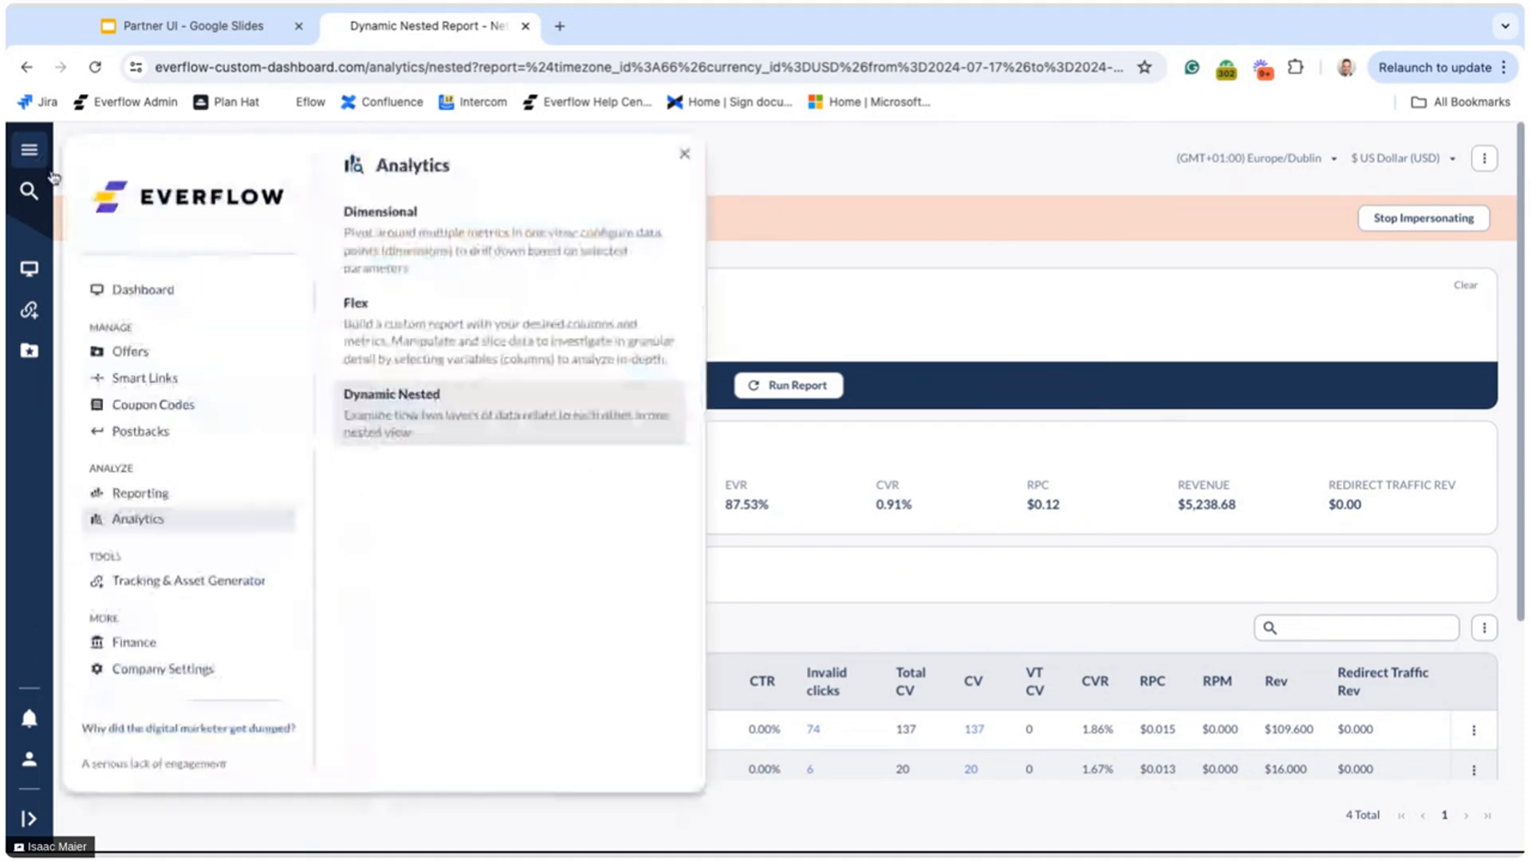
left_click(177, 672)
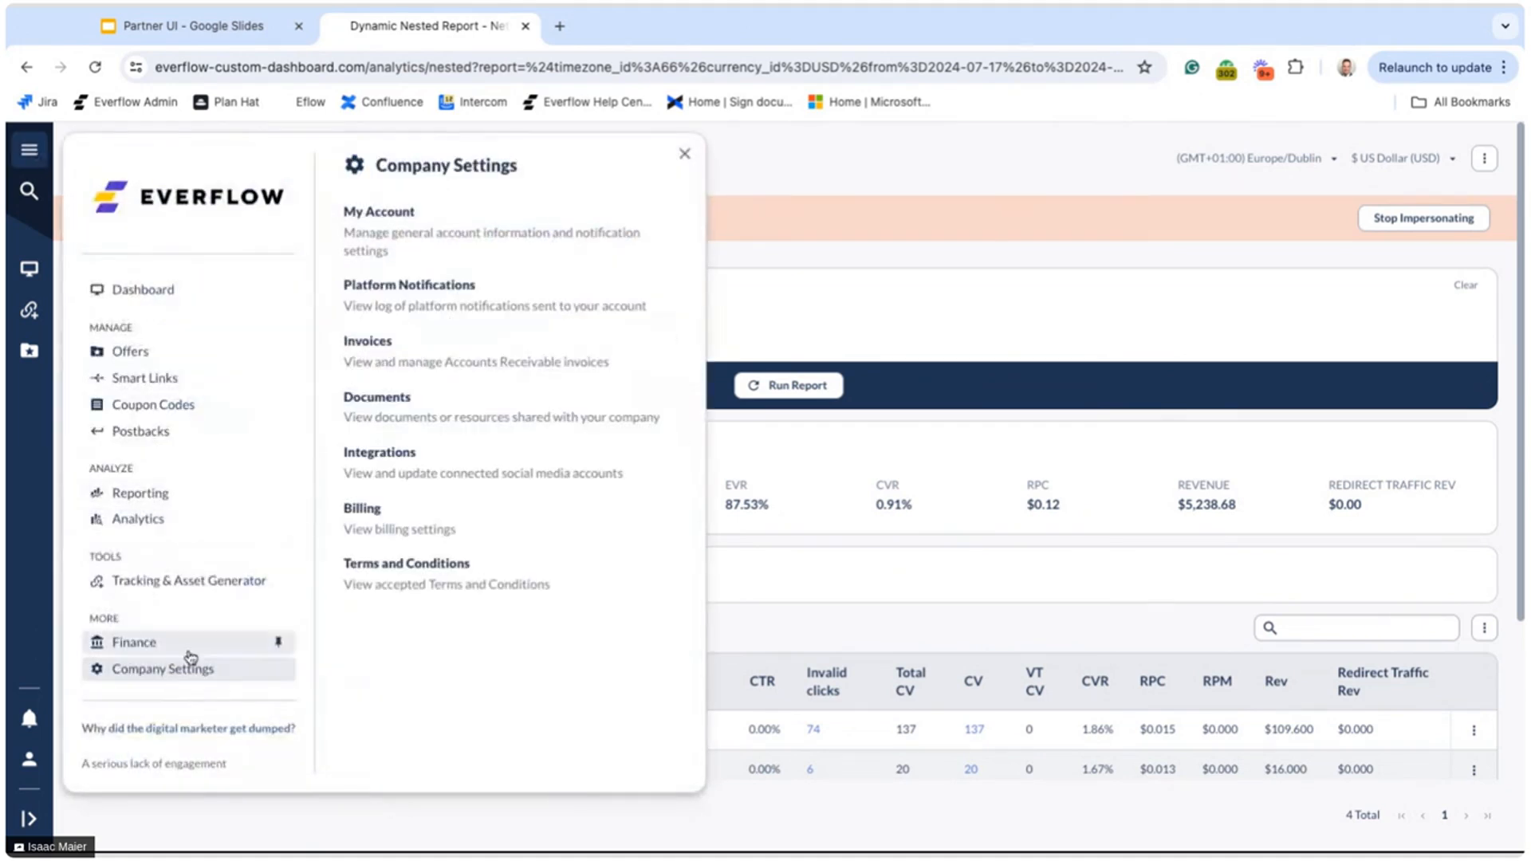
left_click(412, 240)
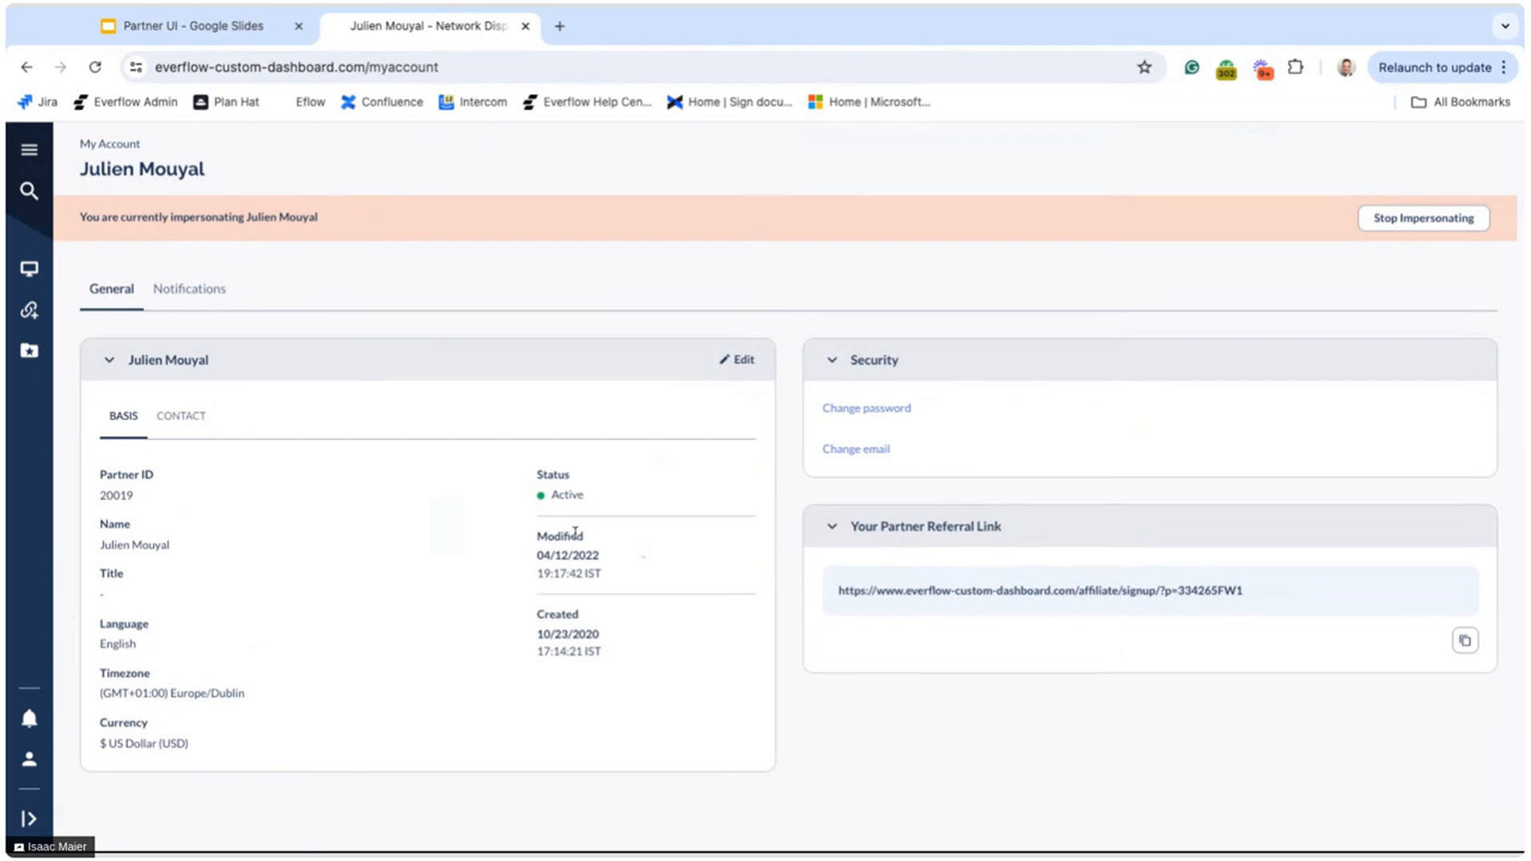
left_click(211, 303)
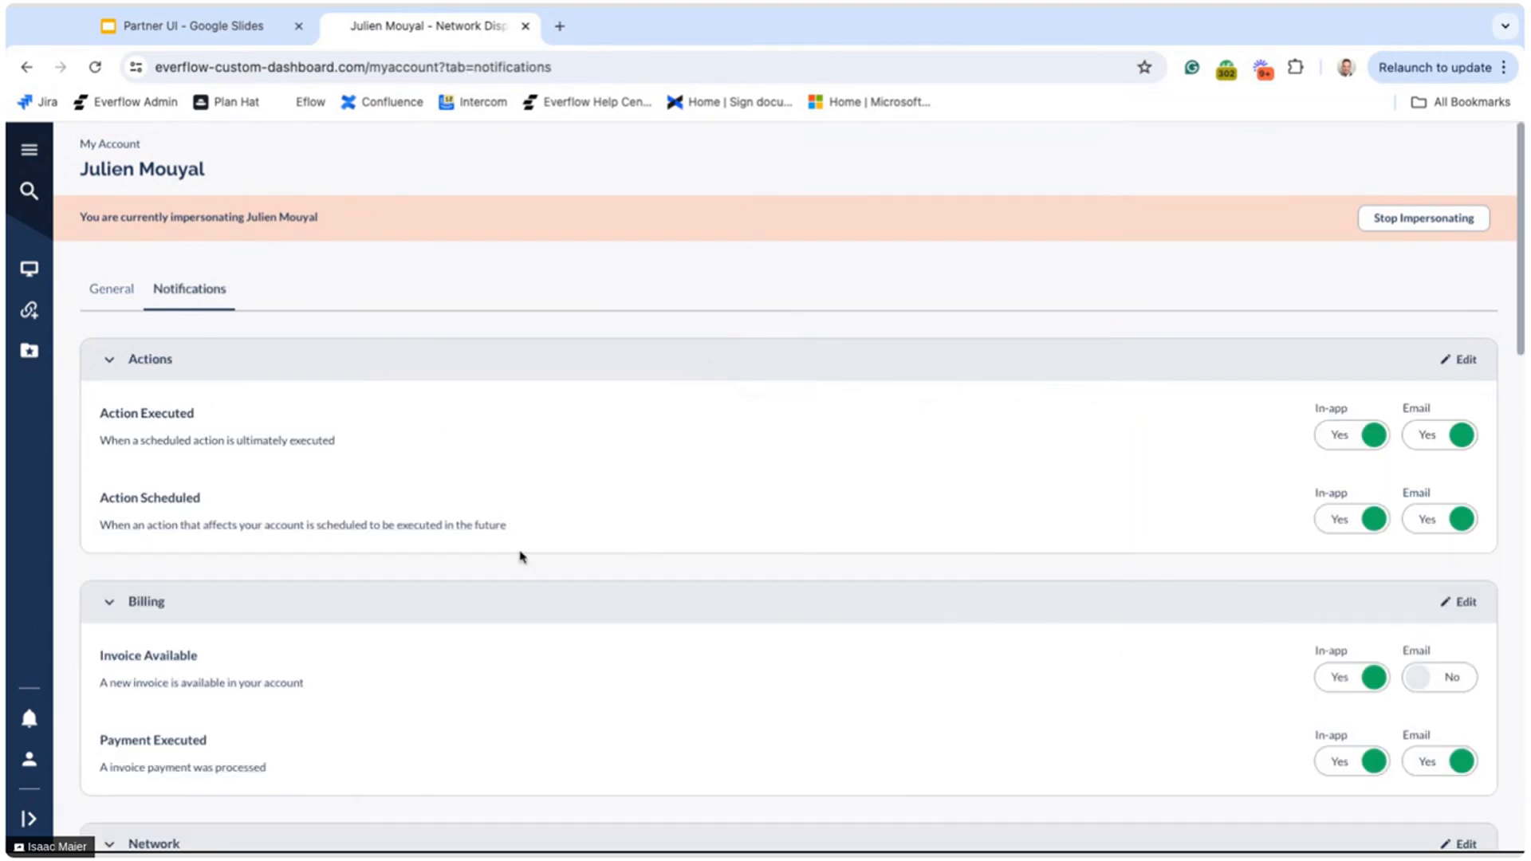
scroll(520, 557, "down", 3)
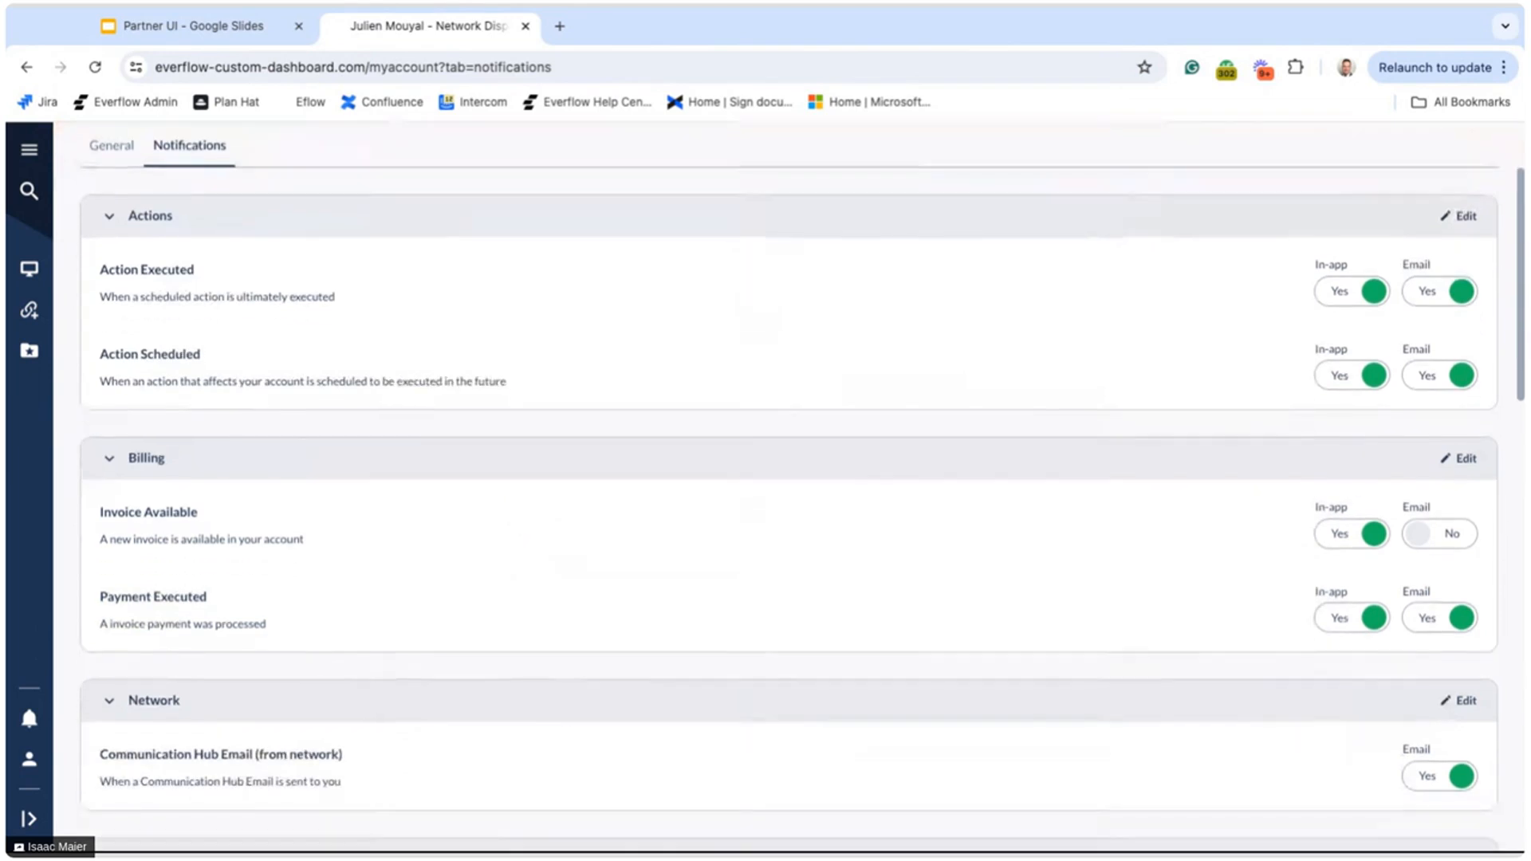
scroll(988, 390, "down", 7)
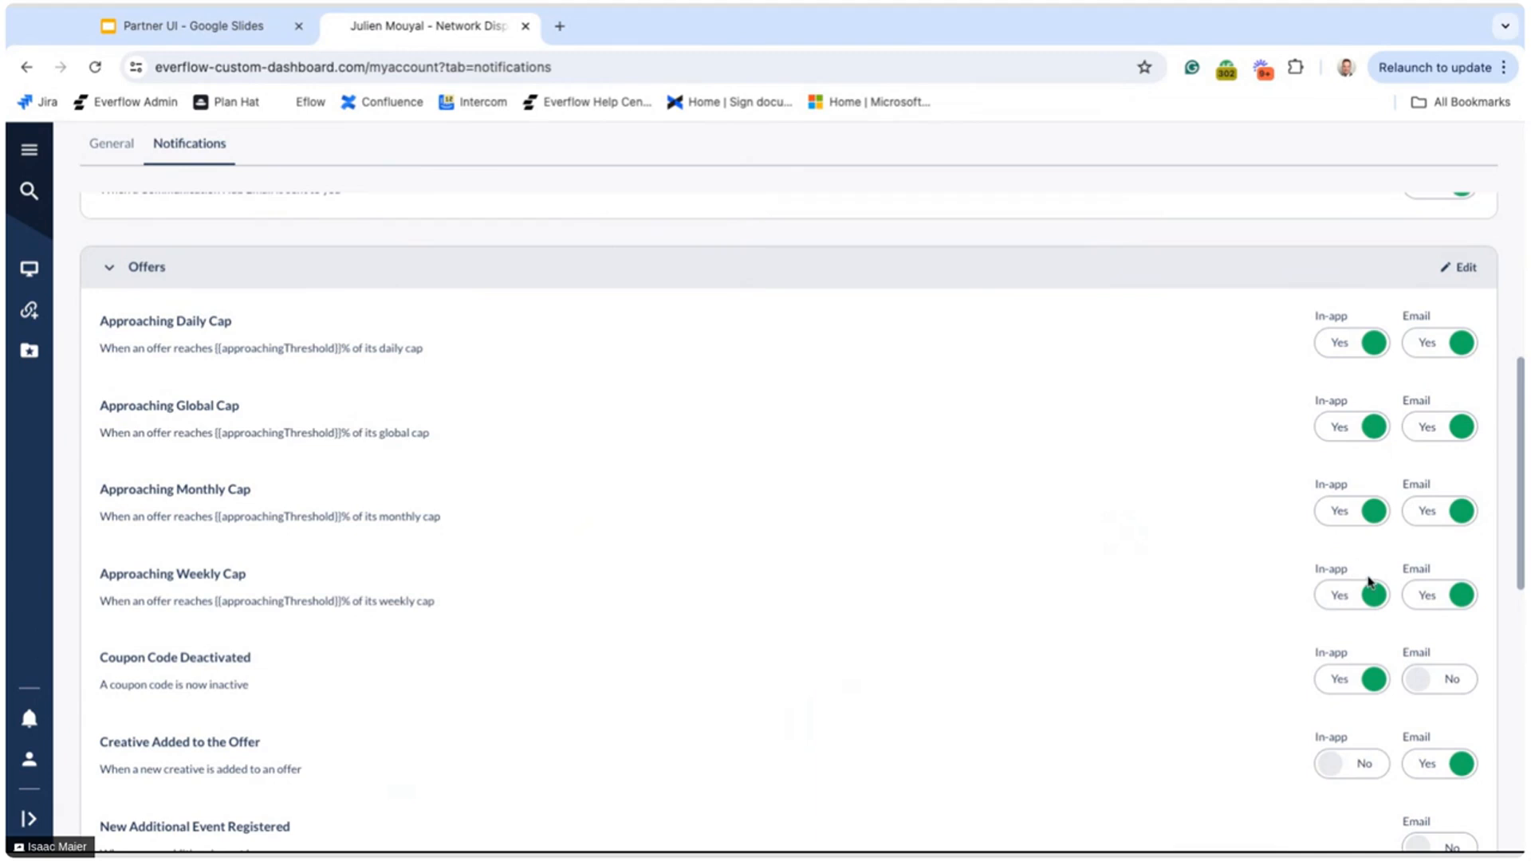
scroll(1233, 581, "down", 10)
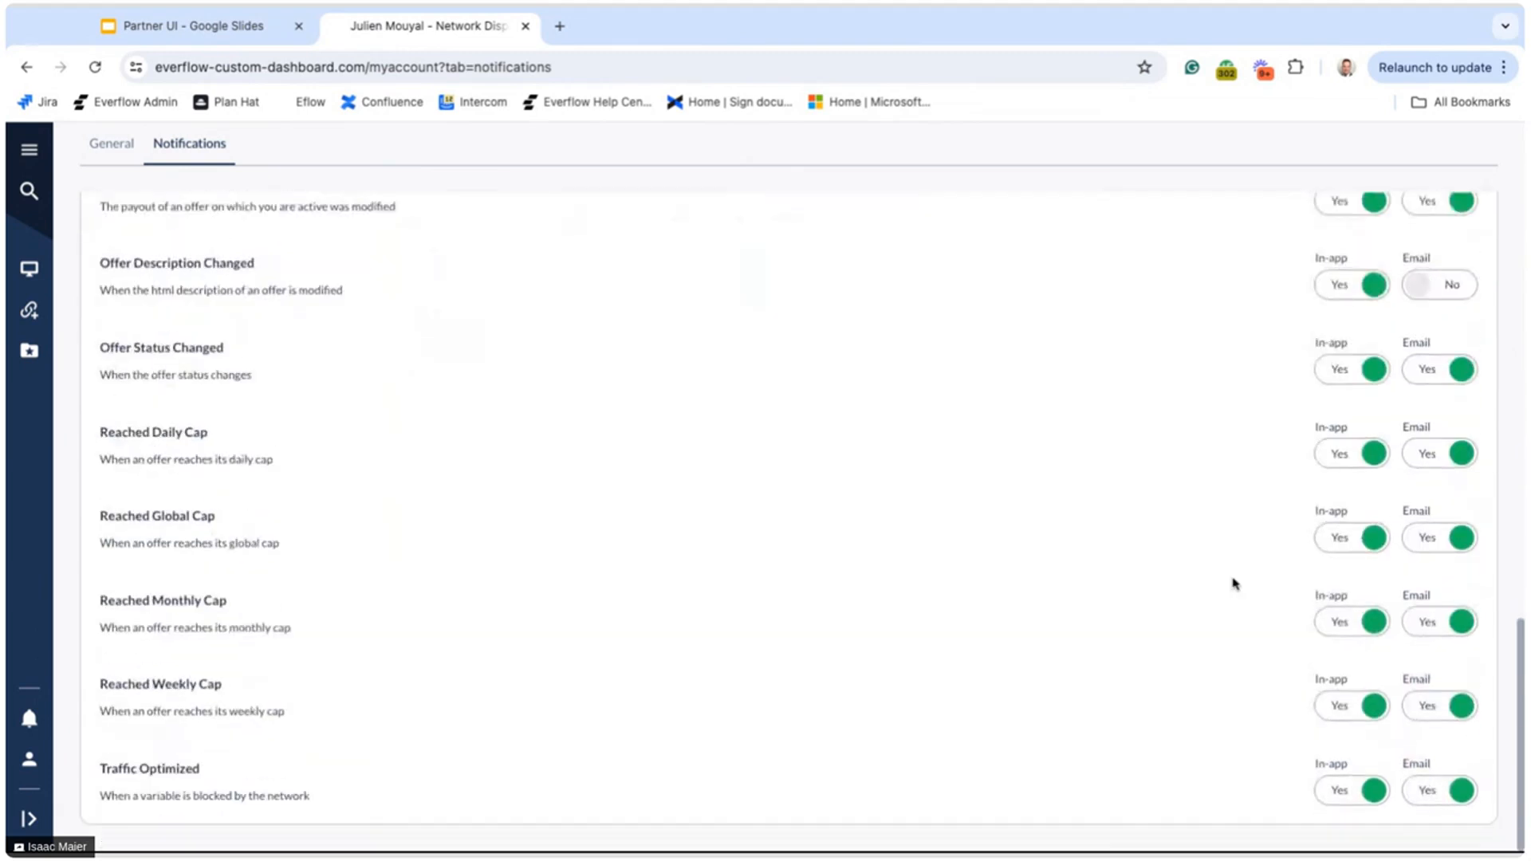
scroll(877, 483, "up", 11)
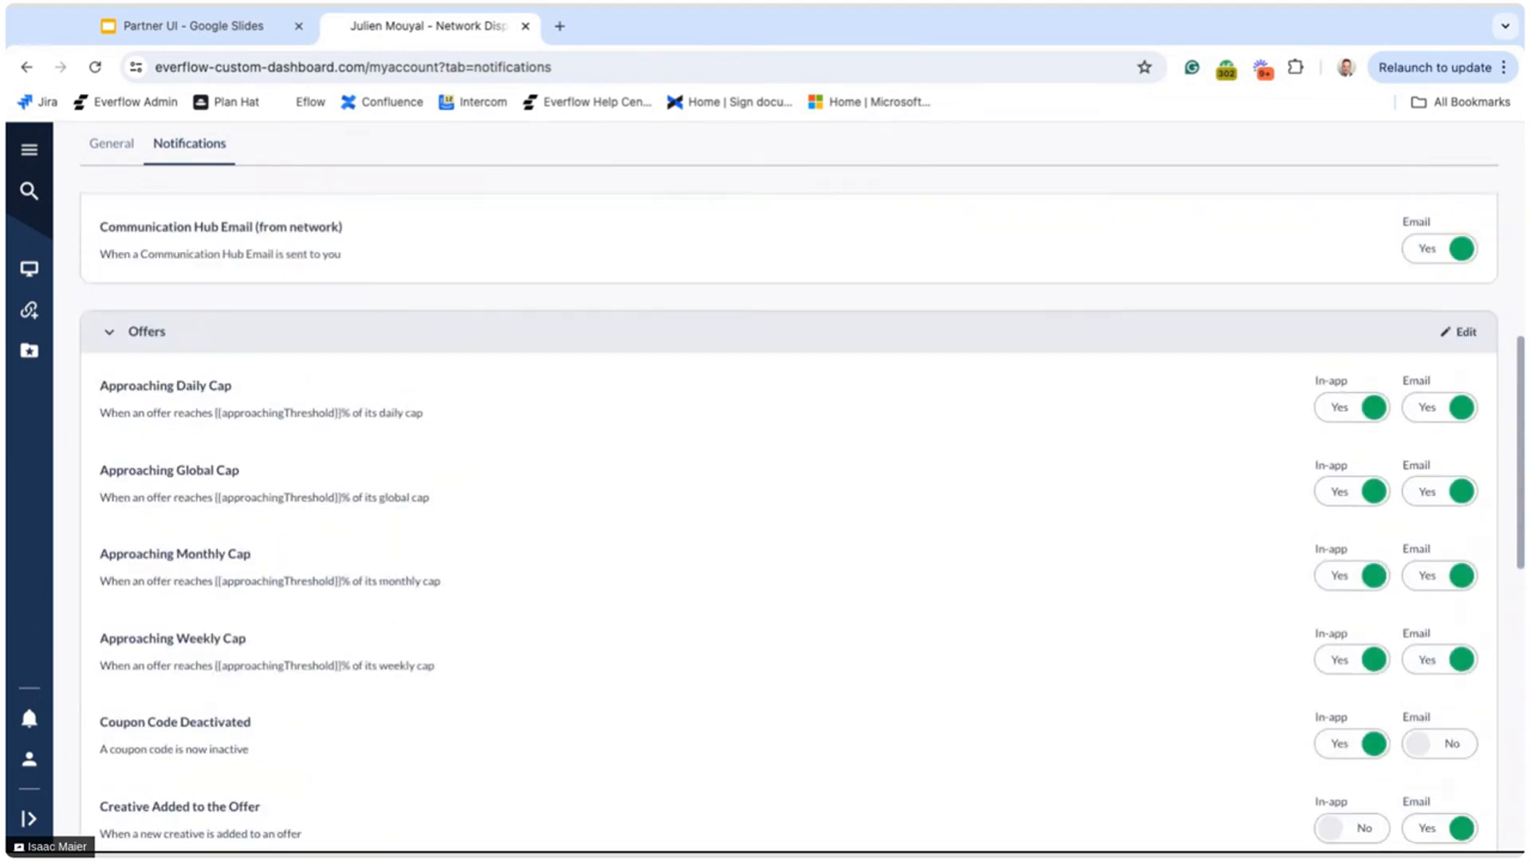
scroll(875, 483, "up", 8)
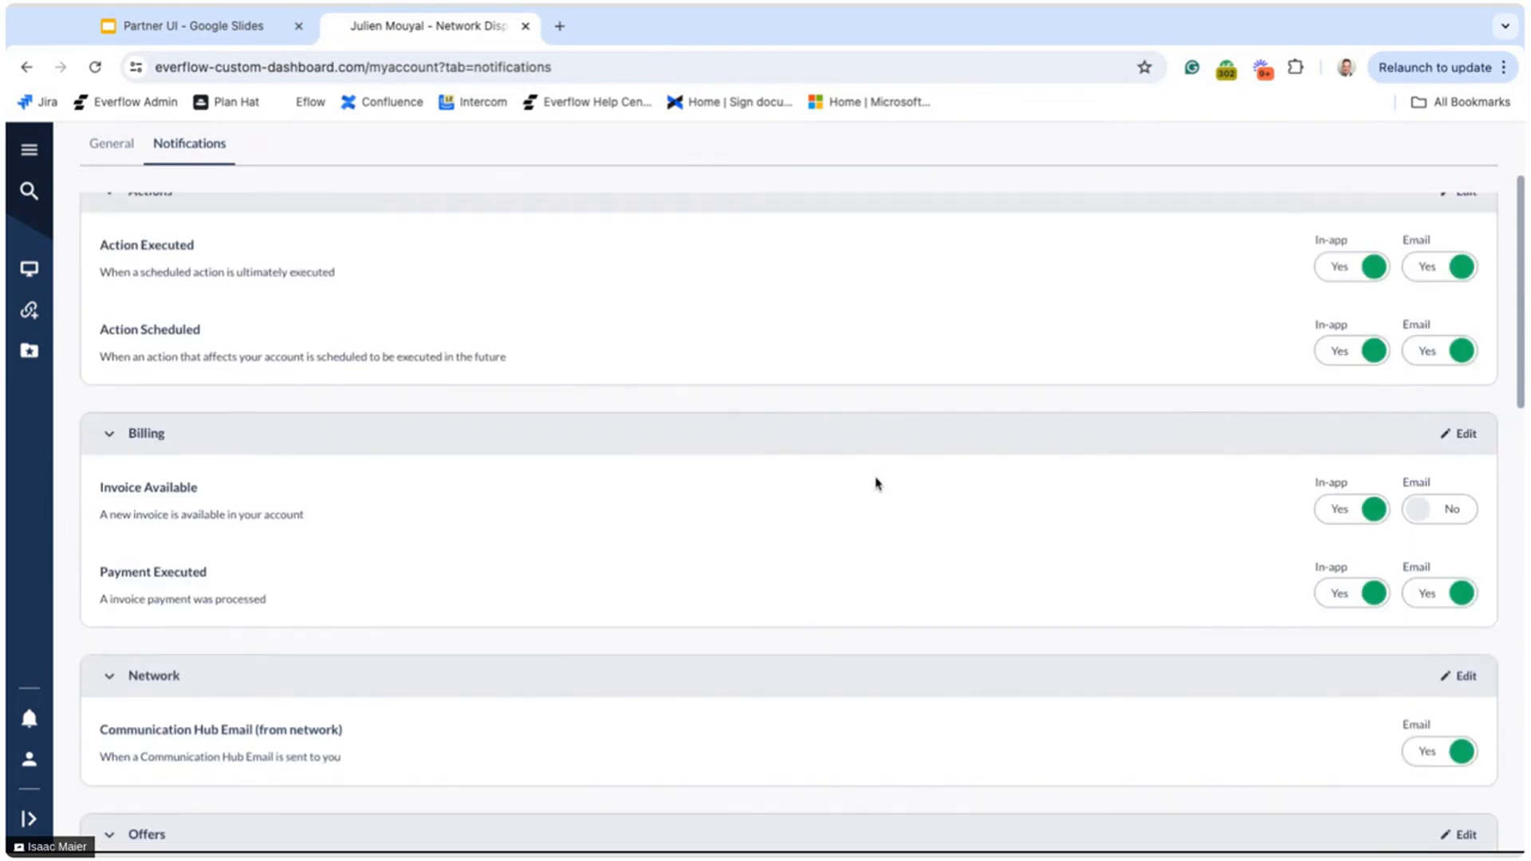
scroll(750, 532, "down", 1)
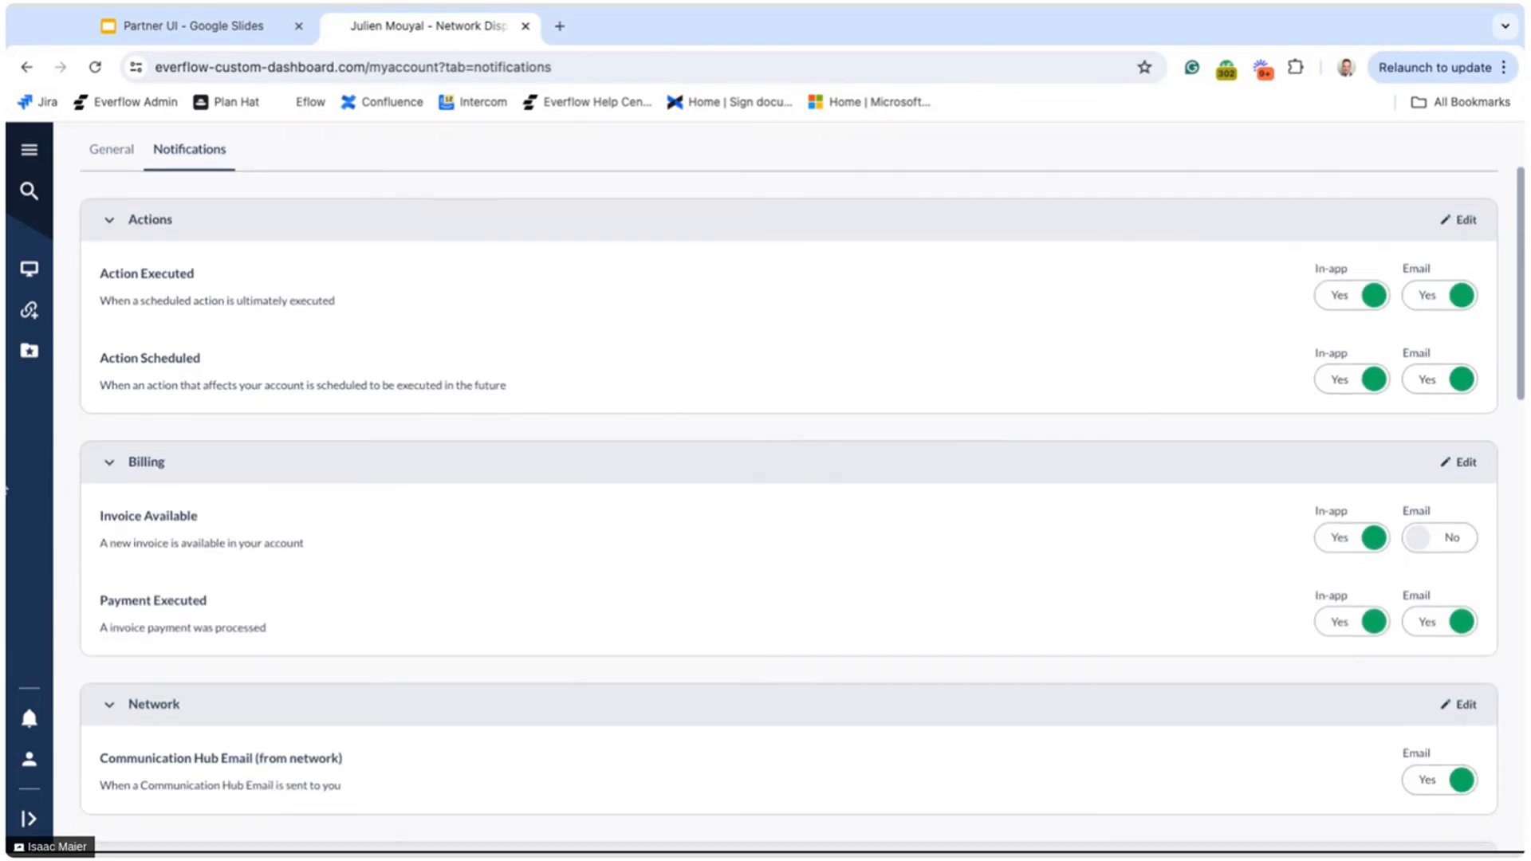
- Open the company's Invoices page and examine its payment status options and Balance table filter
left_click(28, 149)
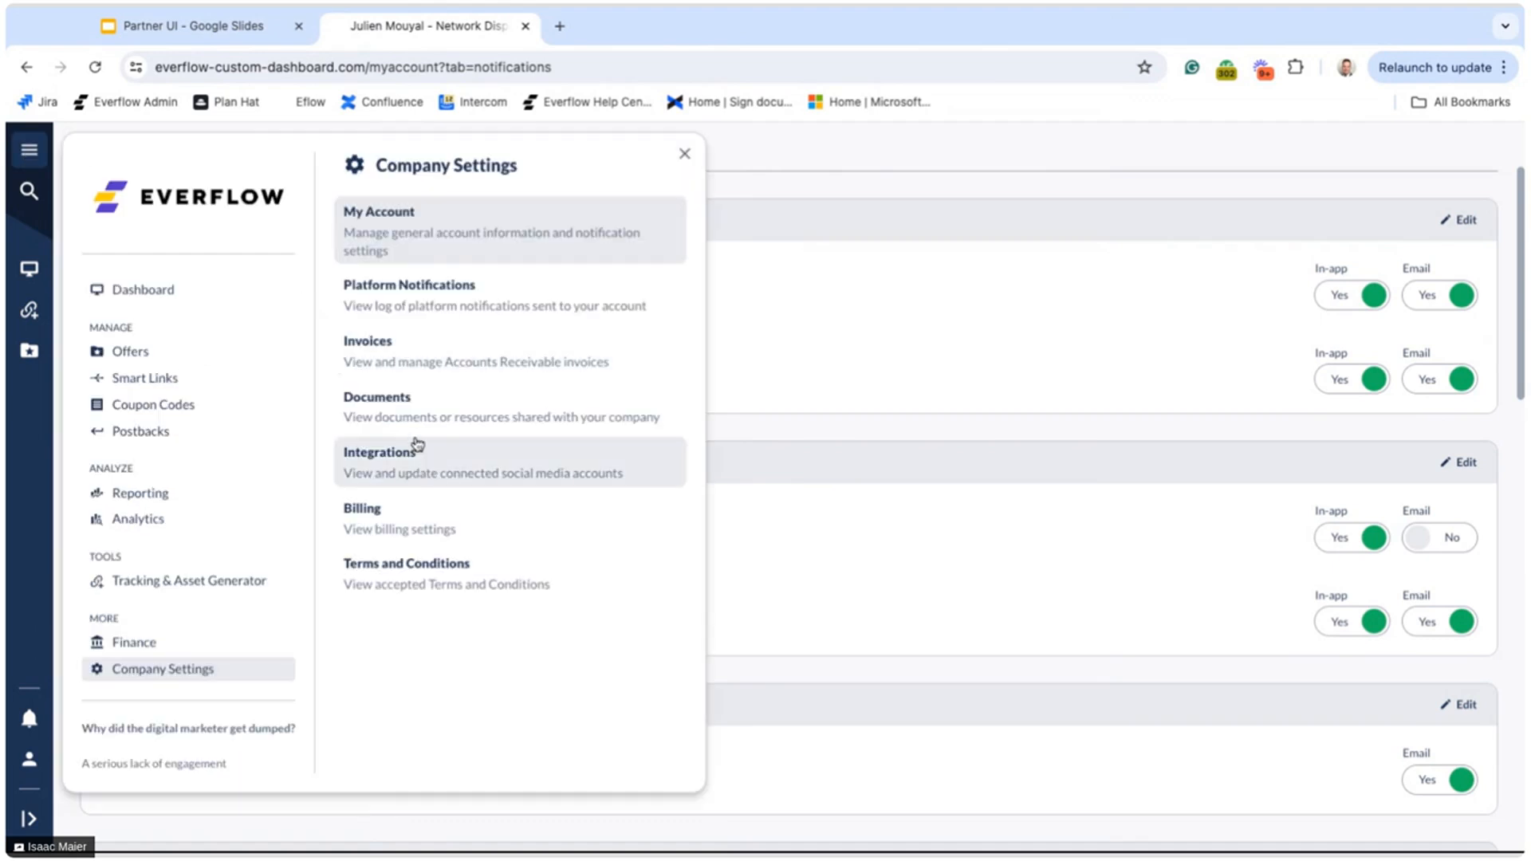
left_click(434, 358)
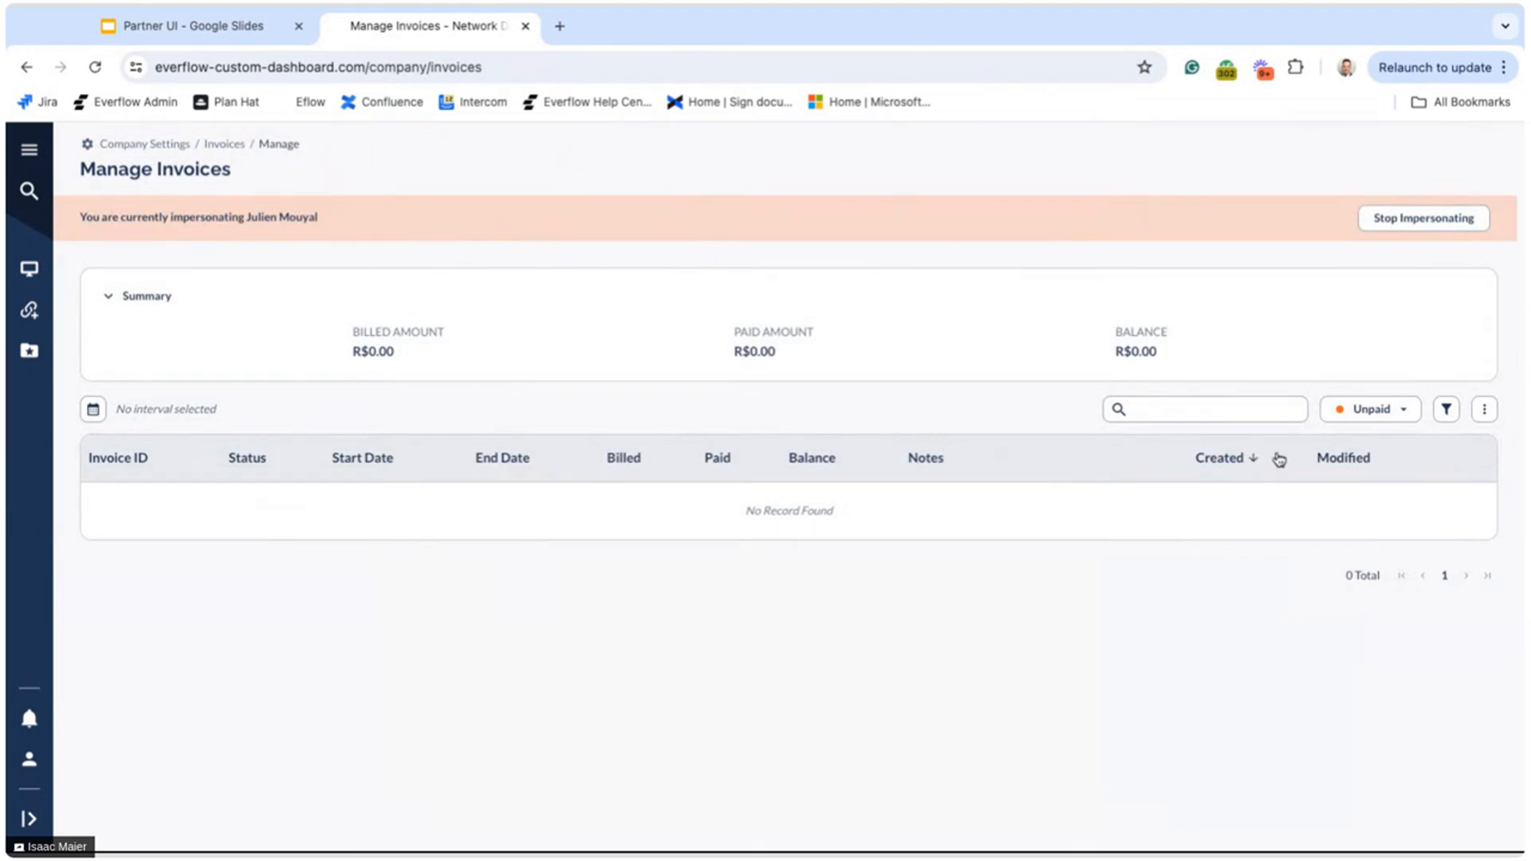
left_click(1347, 416)
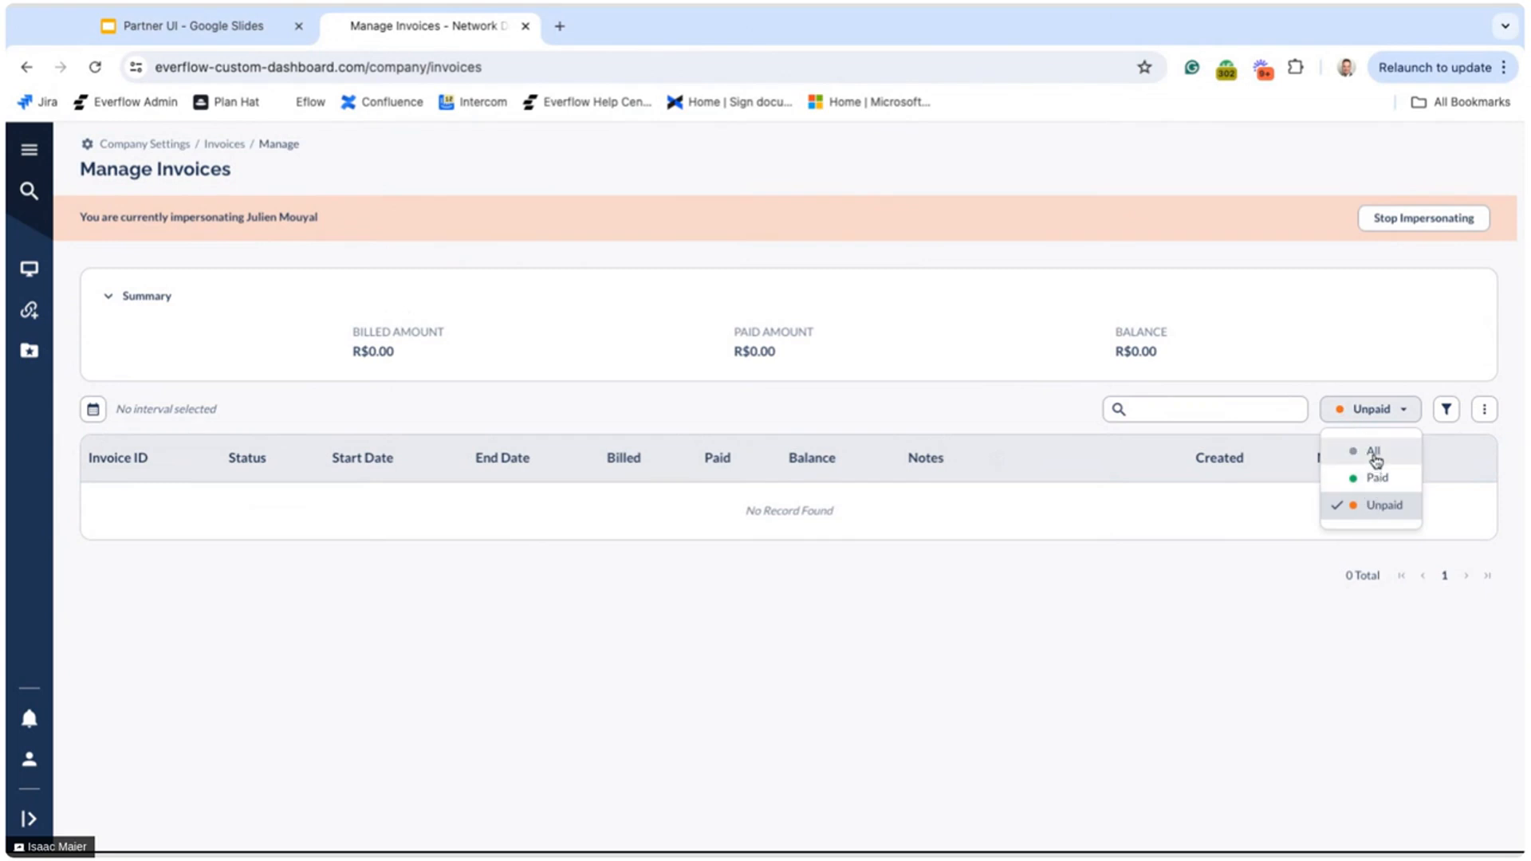
left_click(1445, 410)
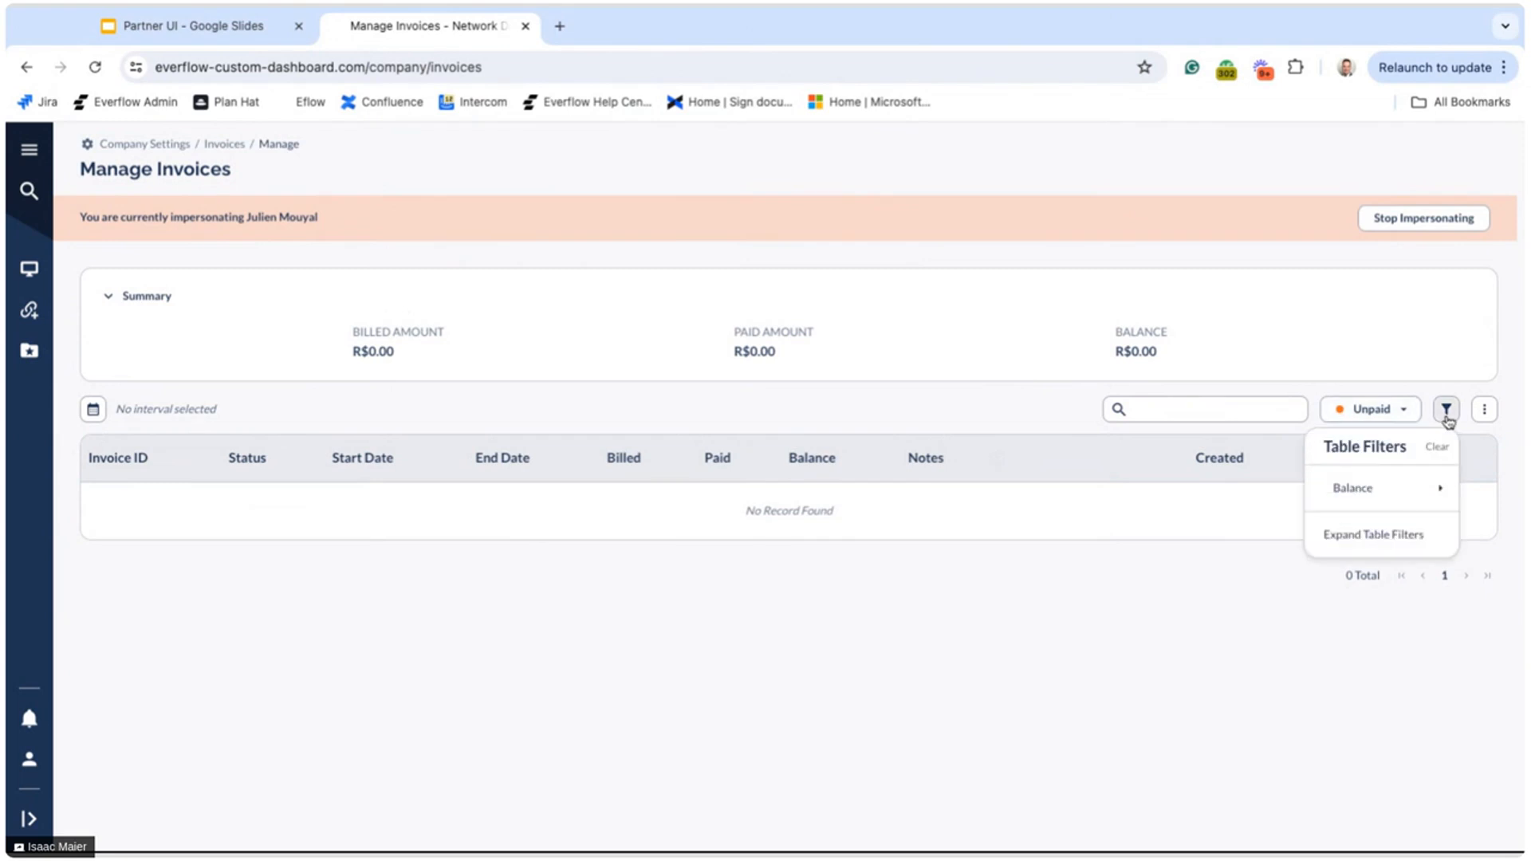
left_click(1398, 536)
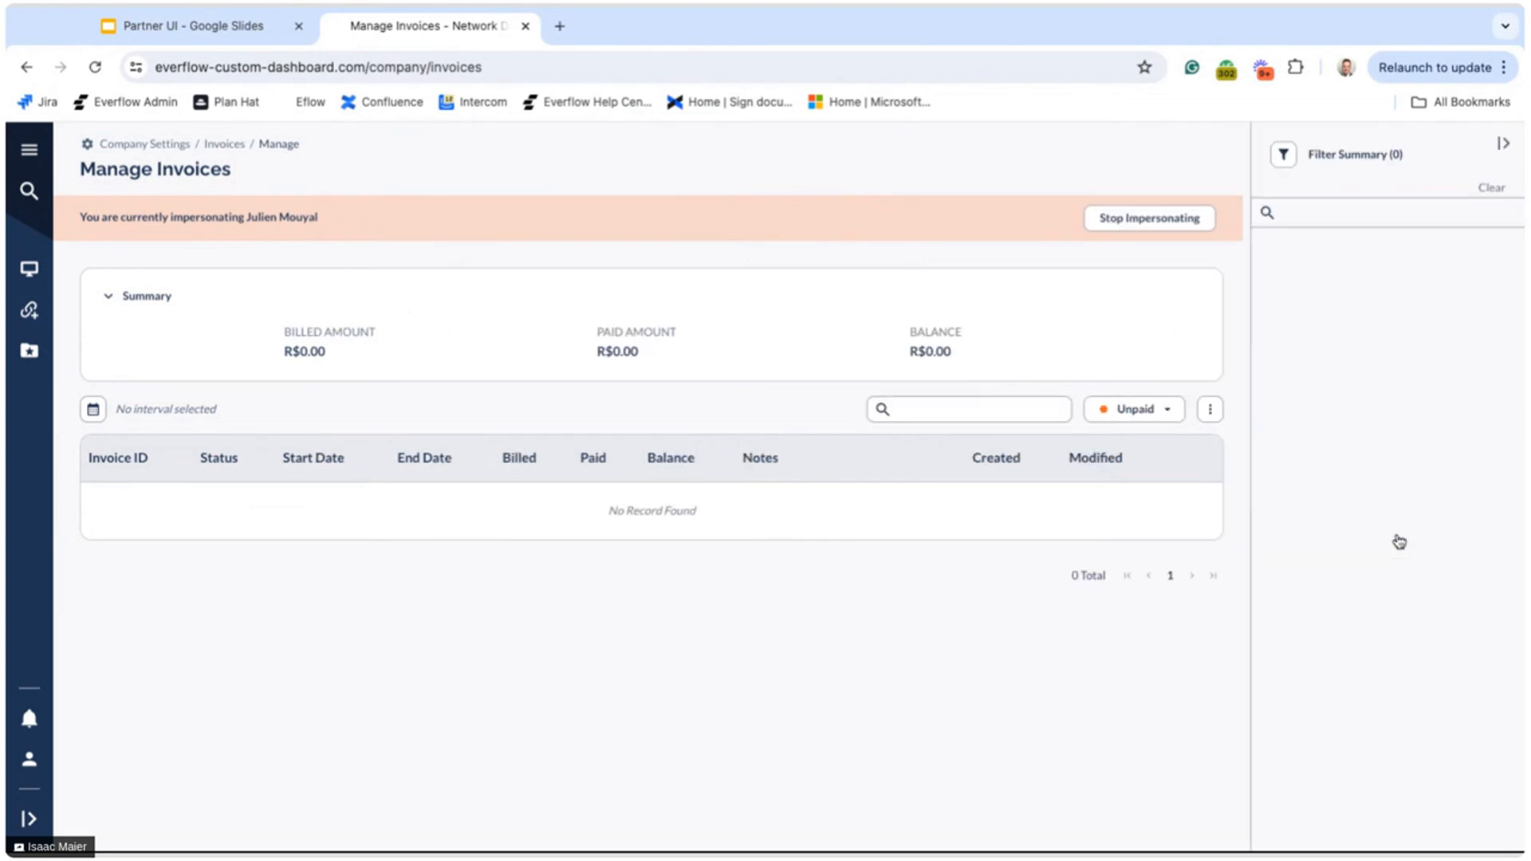
left_click(1499, 146)
left_click(1446, 408)
left_click(1398, 488)
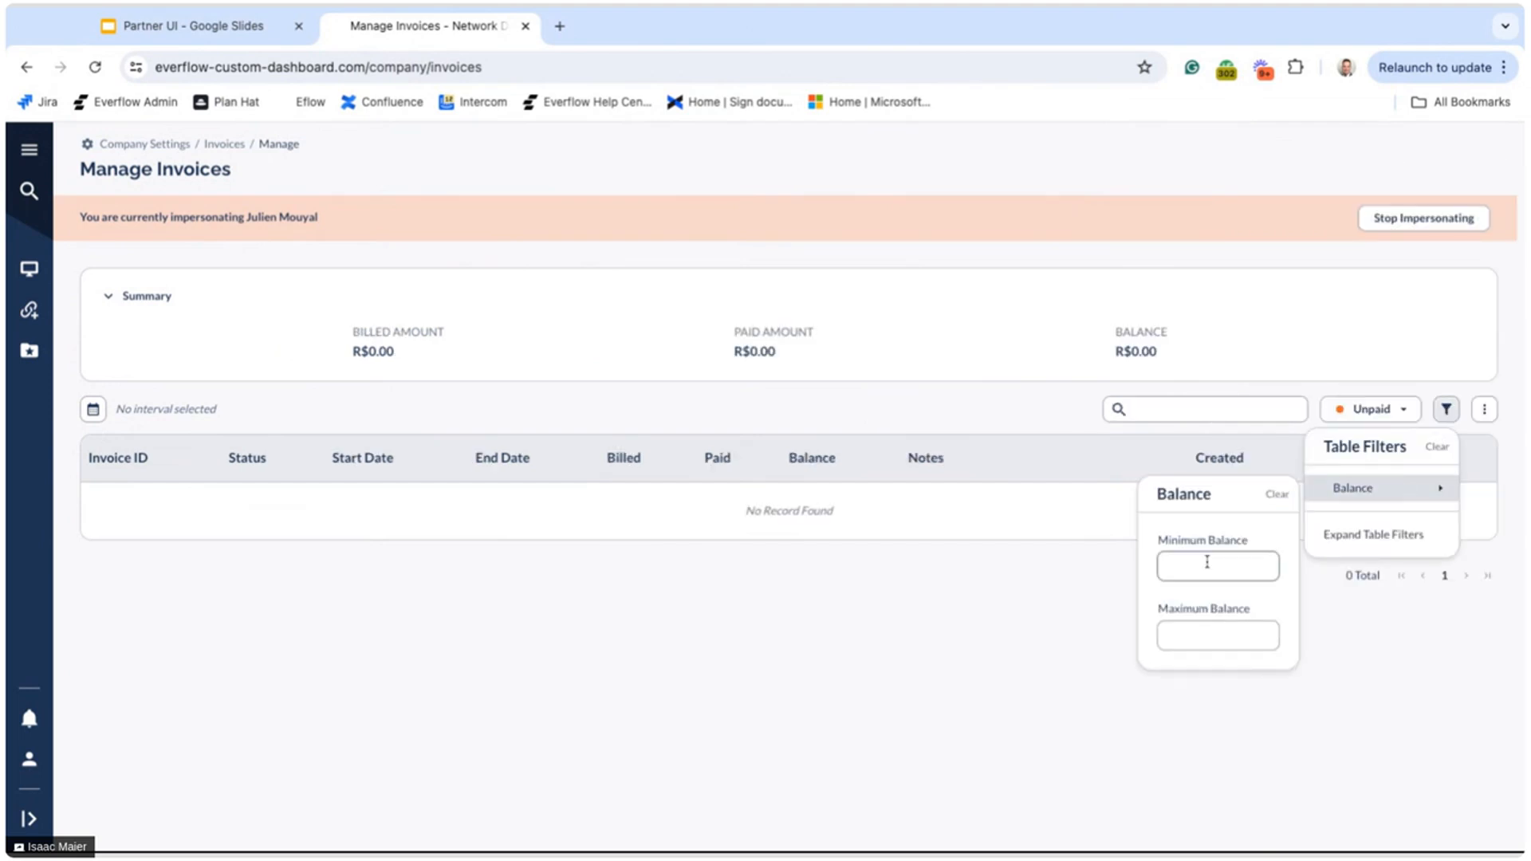
left_click(1207, 562)
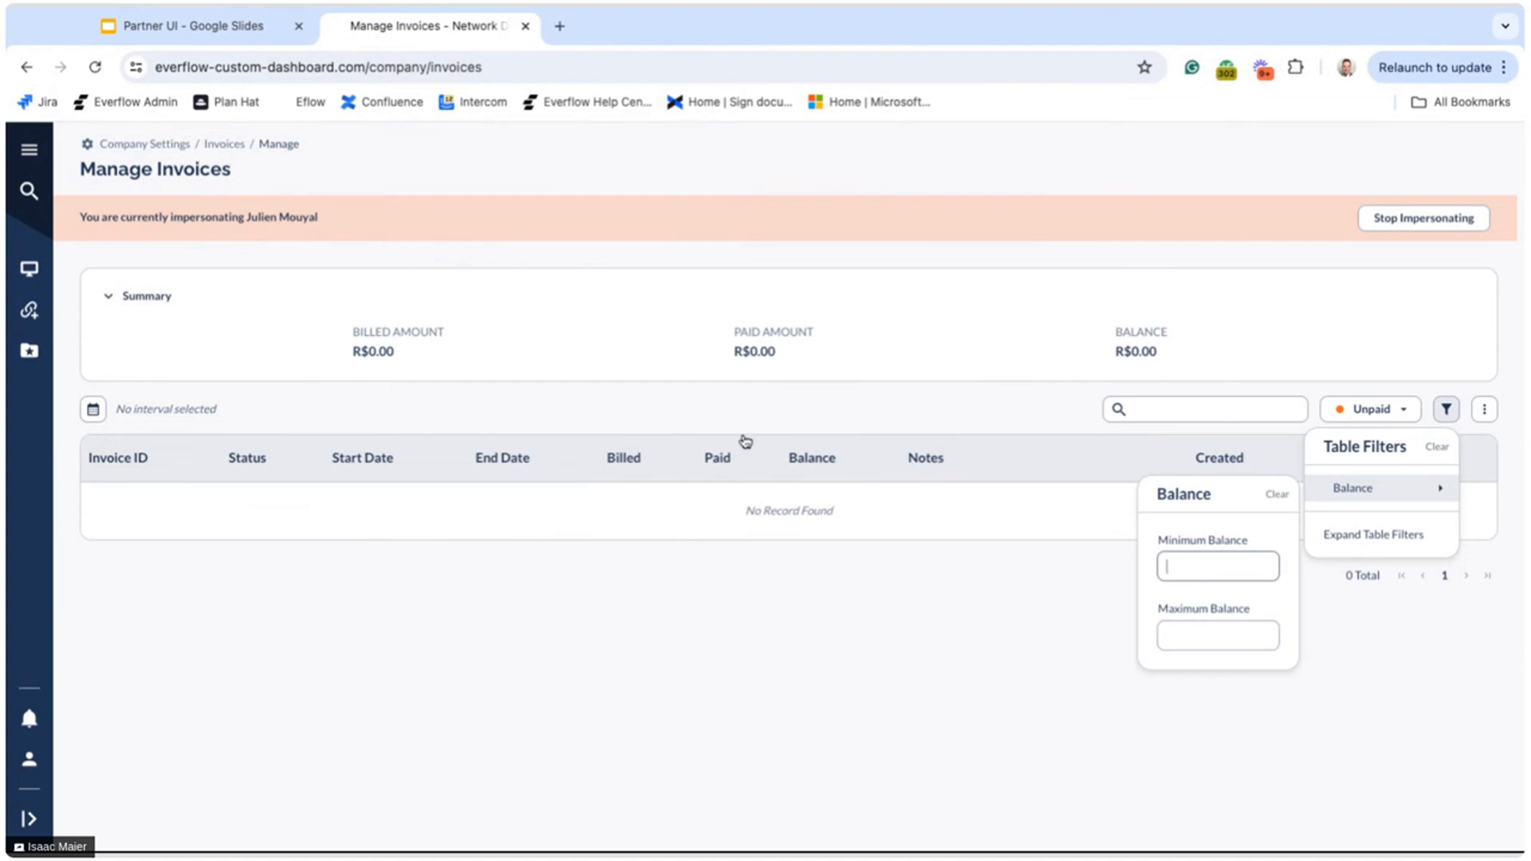
- View the Platform Notifications log and the Documents page in the company settings
left_click(29, 150)
left_click(436, 298)
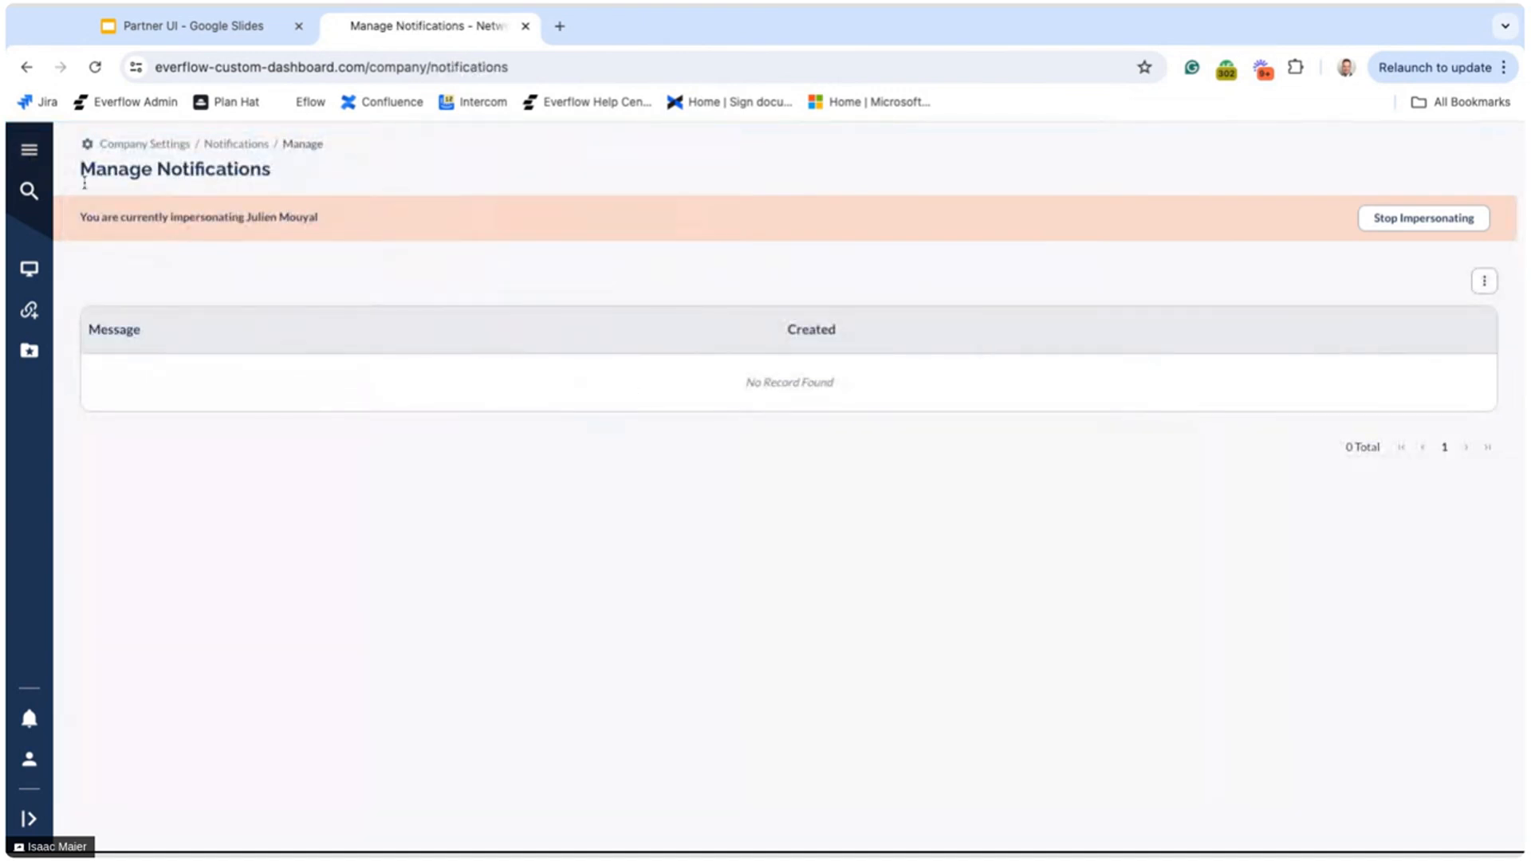
left_click(28, 150)
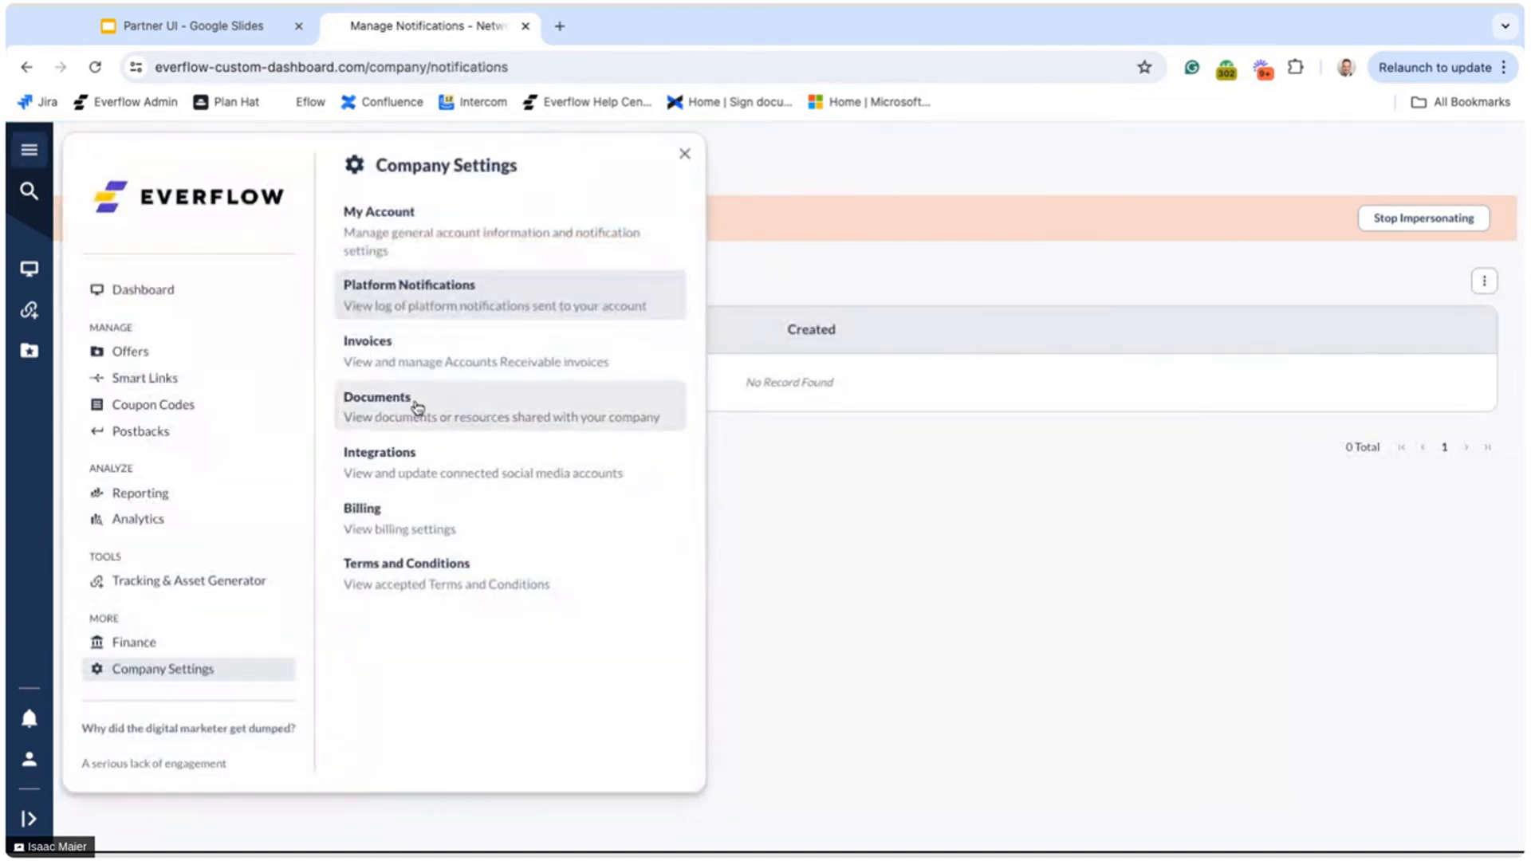
left_click(414, 406)
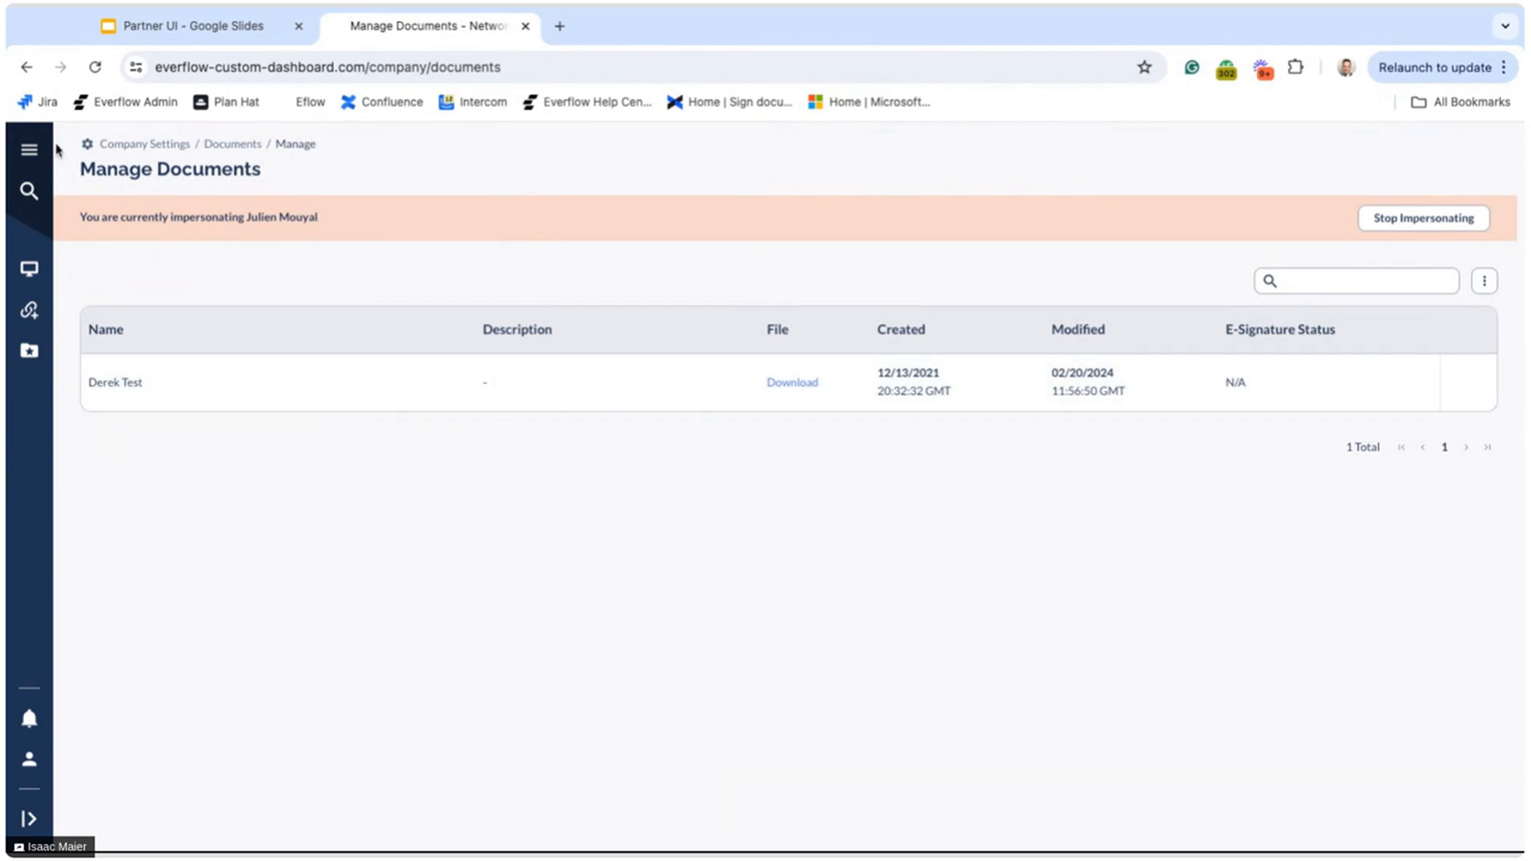
- View the Integrations page and the Billing settings in the company settings
left_click(54, 150)
left_click(413, 468)
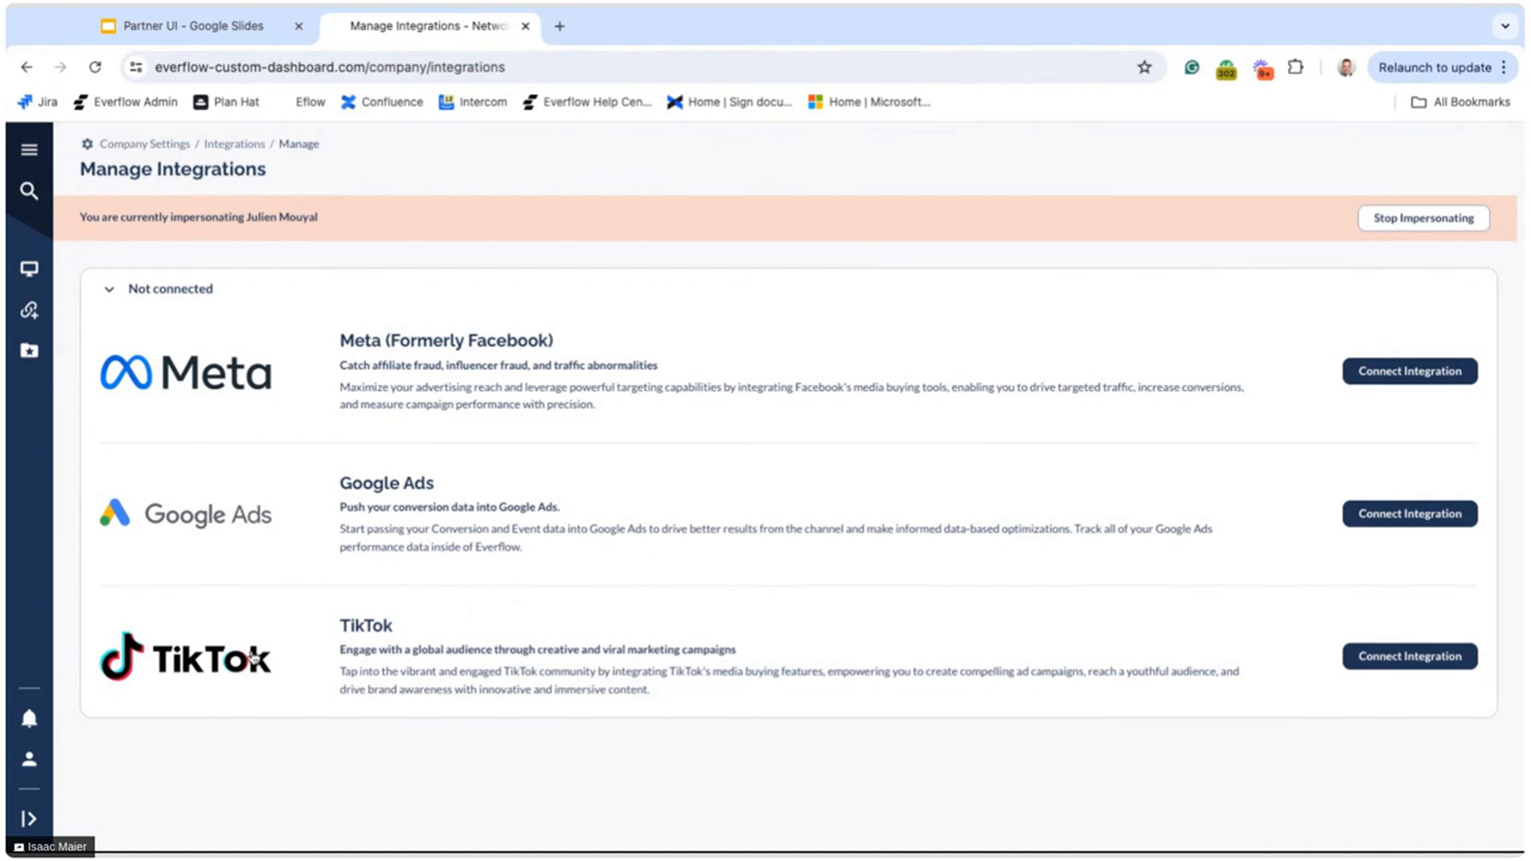
left_click(29, 149)
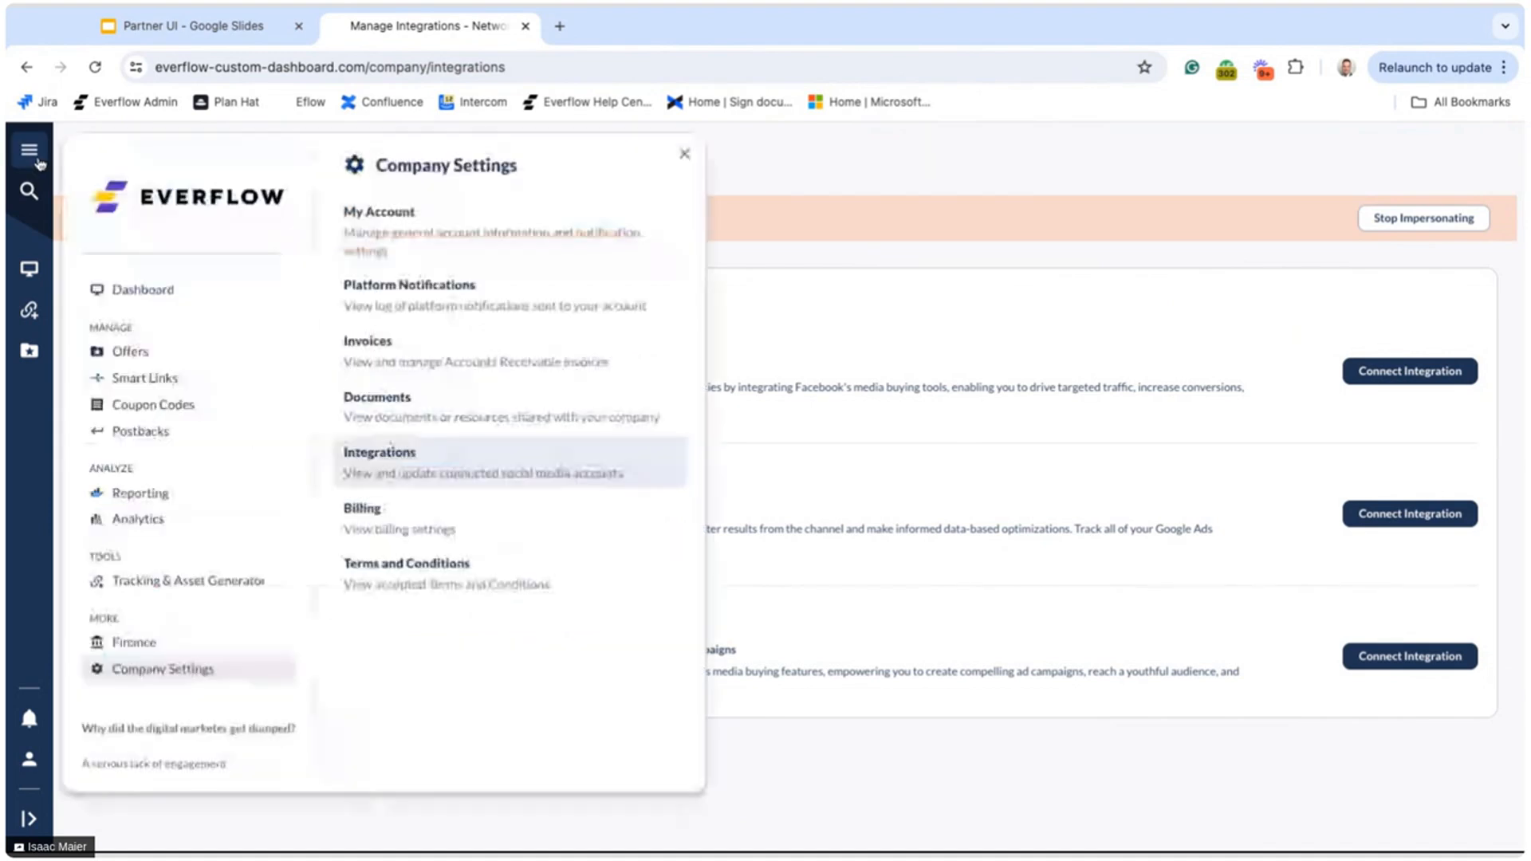
left_click(410, 514)
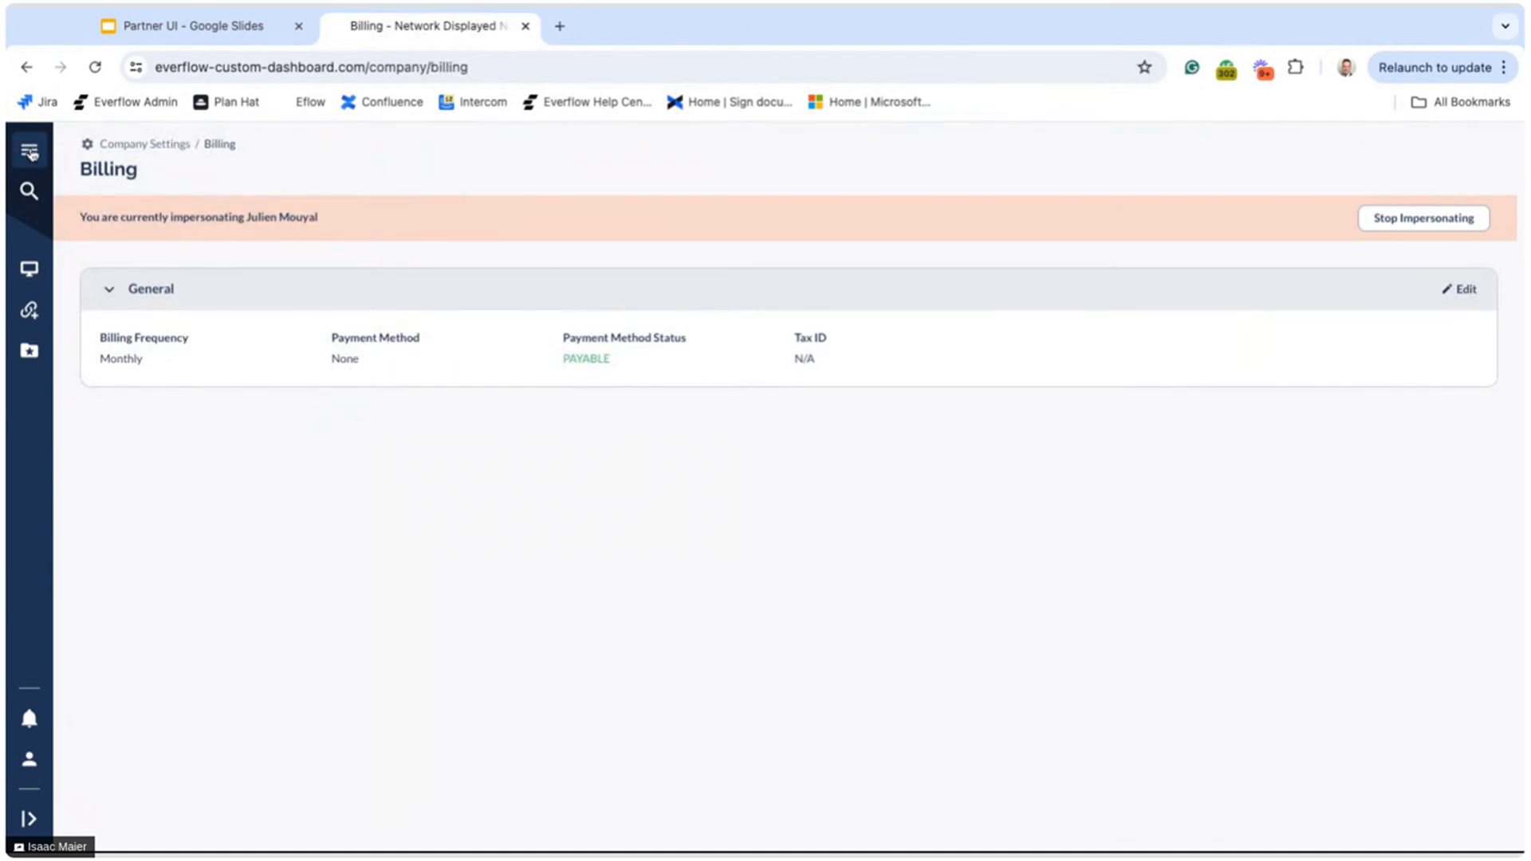
- View the accepted Terms and Conditions in the company settings
left_click(29, 149)
left_click(448, 576)
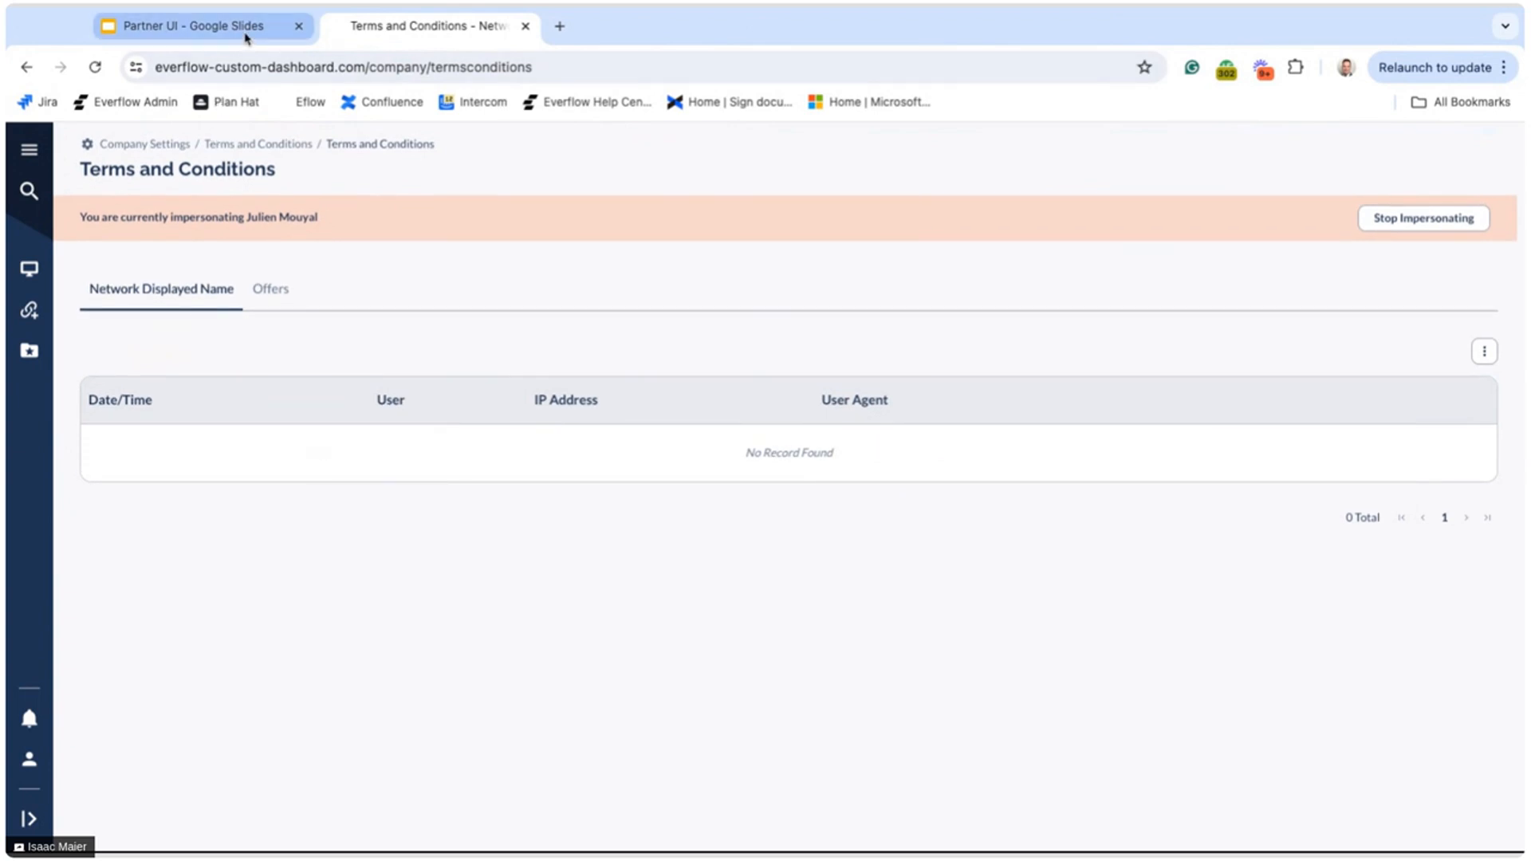
- Switch to the Partner UI presentation in Google Slides, start the slideshow and advance to the Everflow Pay slide
left_click(246, 34)
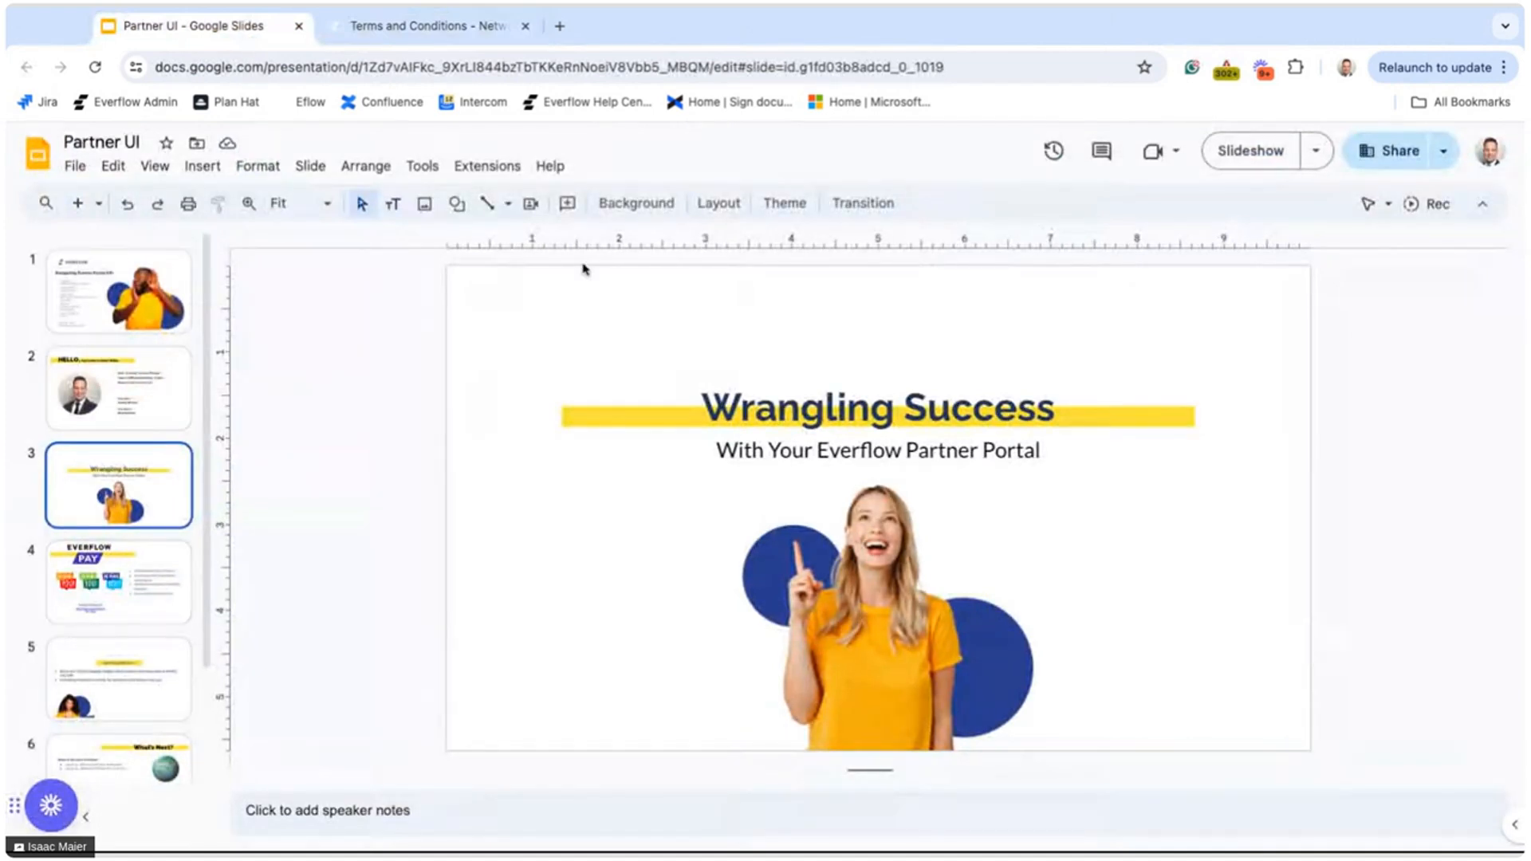
left_click(1247, 154)
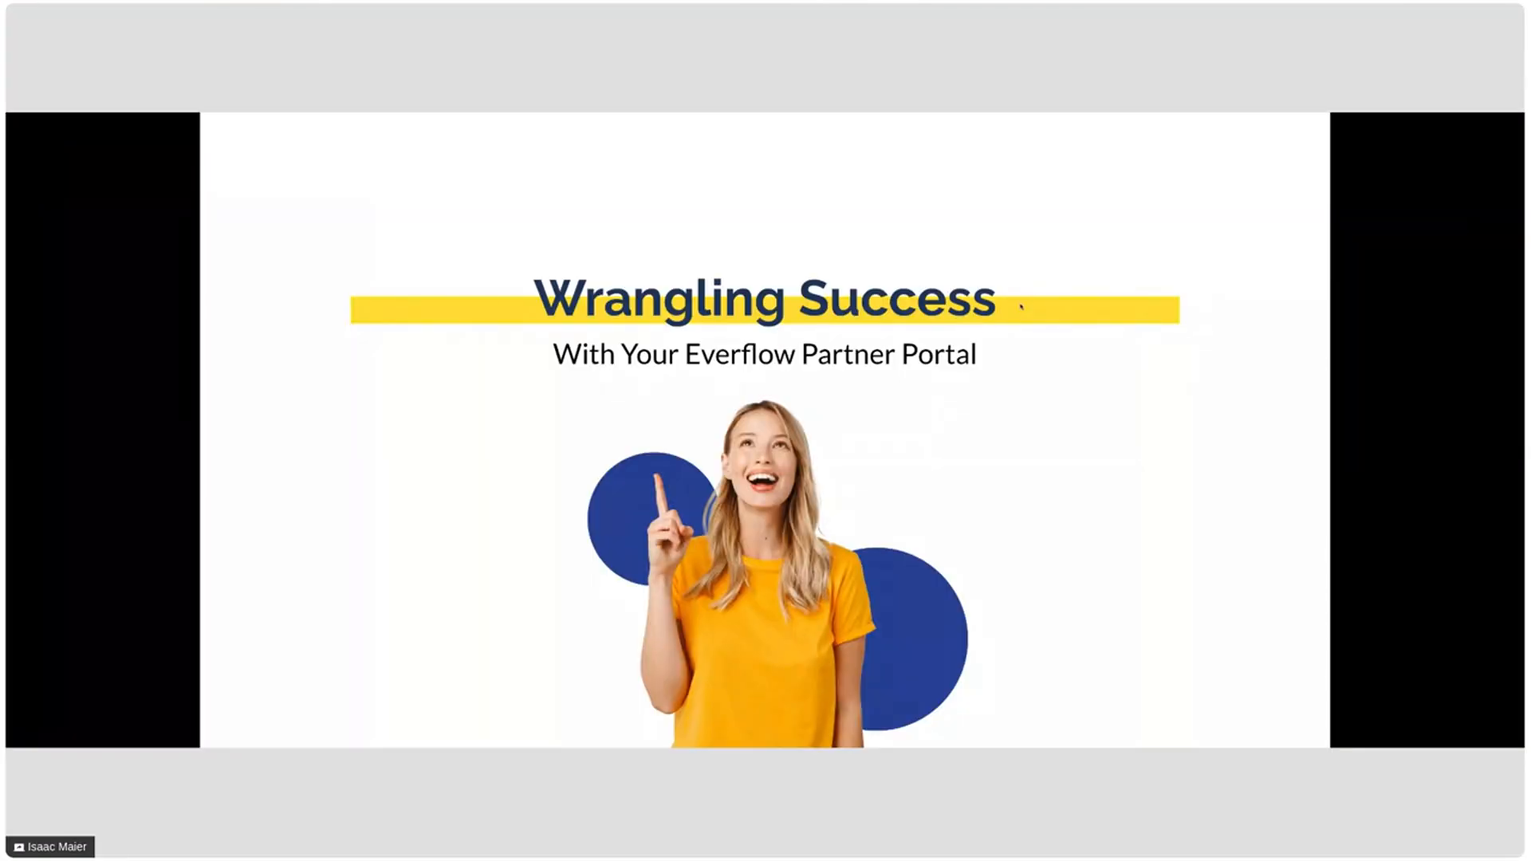
key("Right")
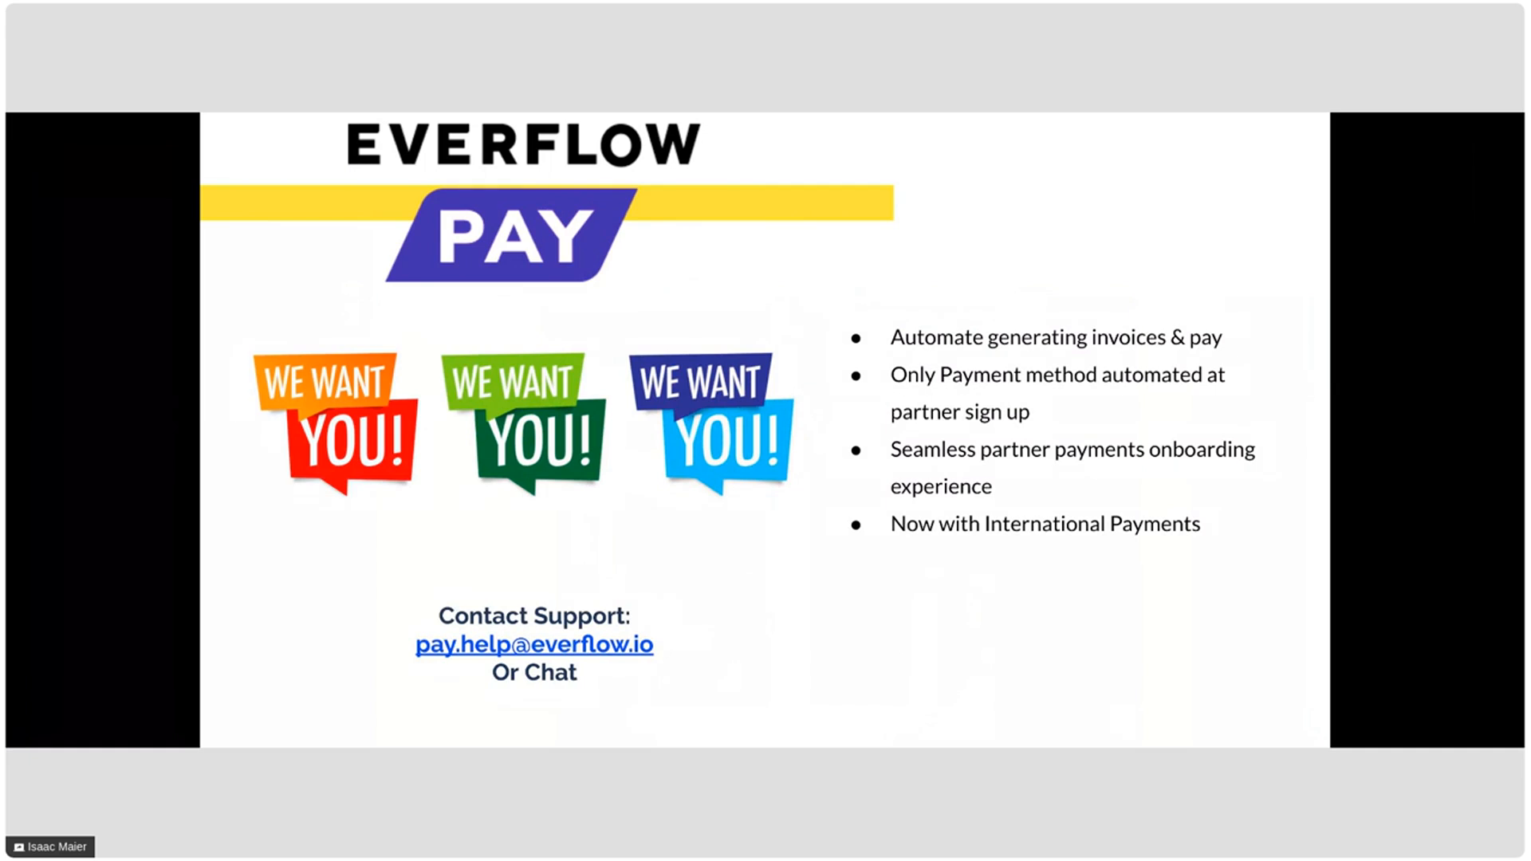